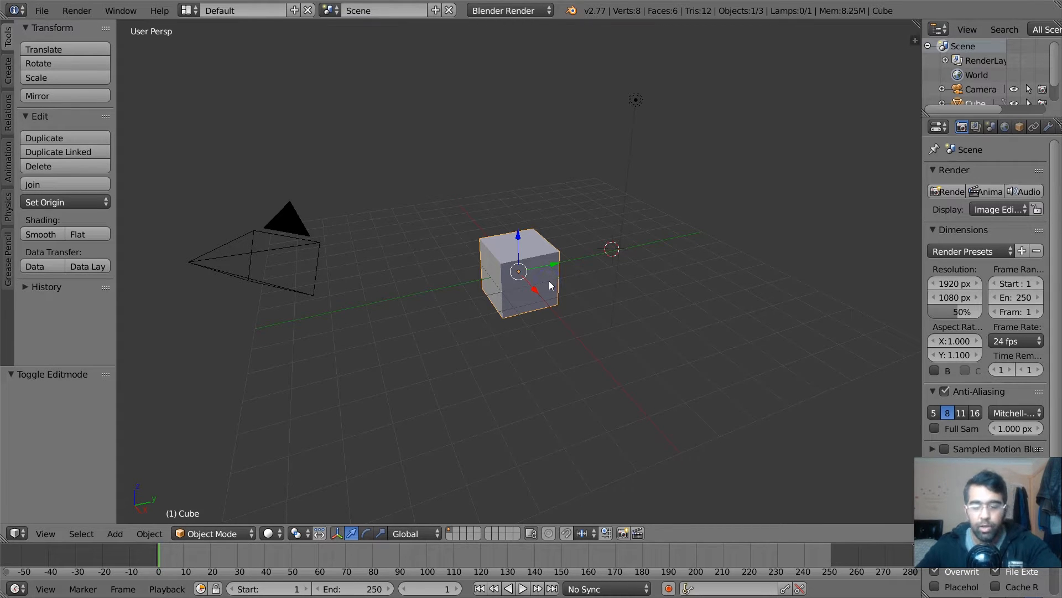
# - Delete the default cube and add a plane mesh at the 3D cursor
pyautogui.press('x')
pyautogui.click(519, 283)
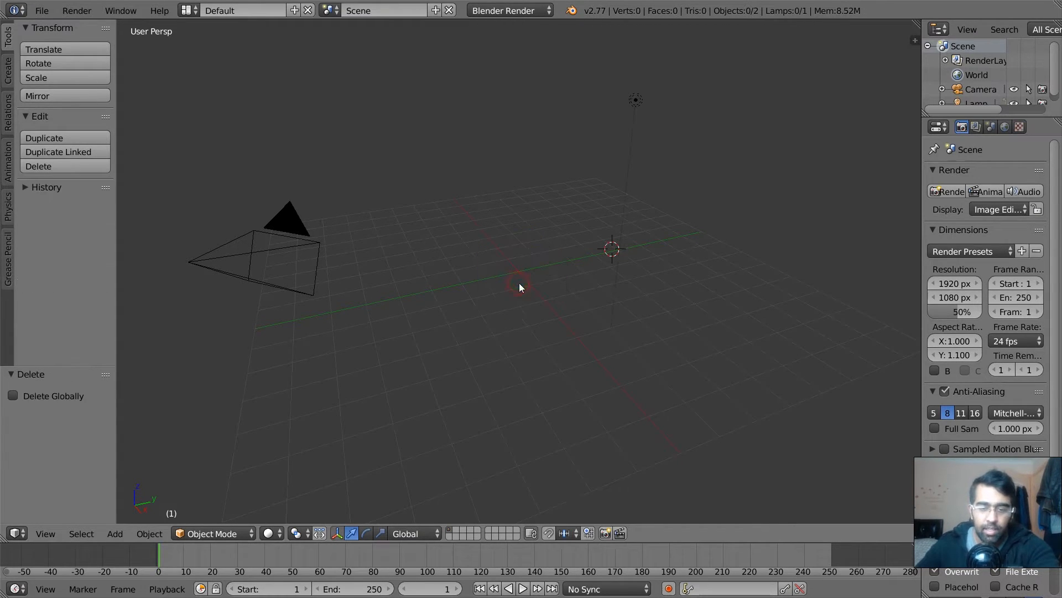
pyautogui.click(114, 534)
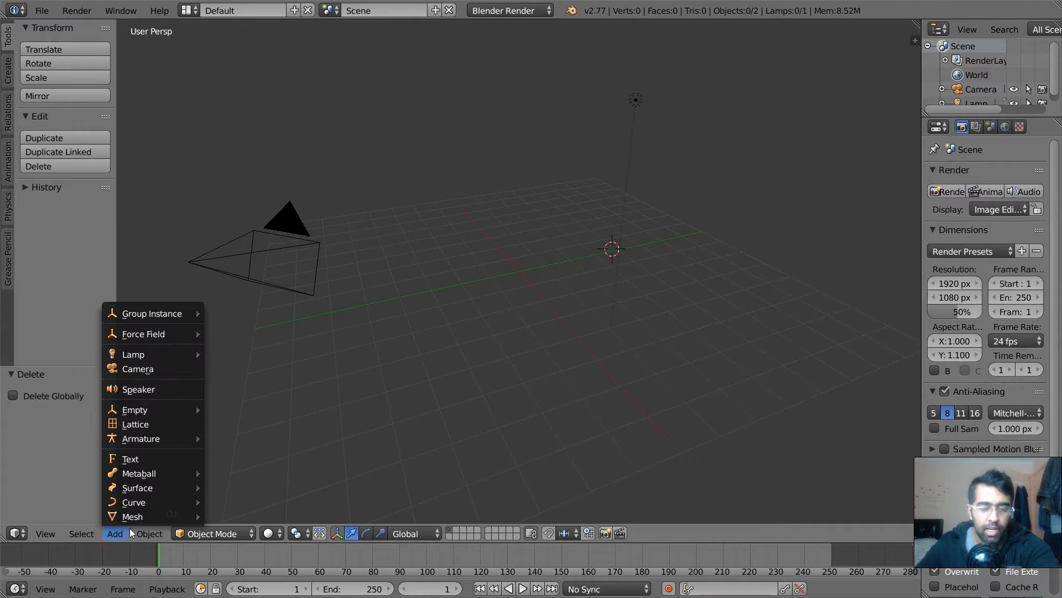
pyautogui.moveTo(125, 520)
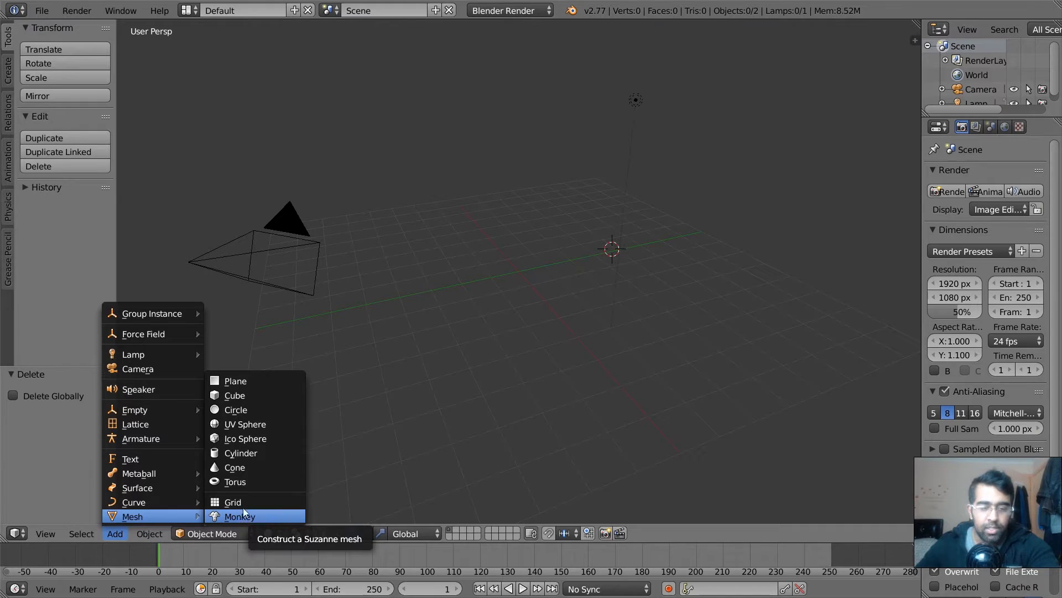
pyautogui.click(231, 379)
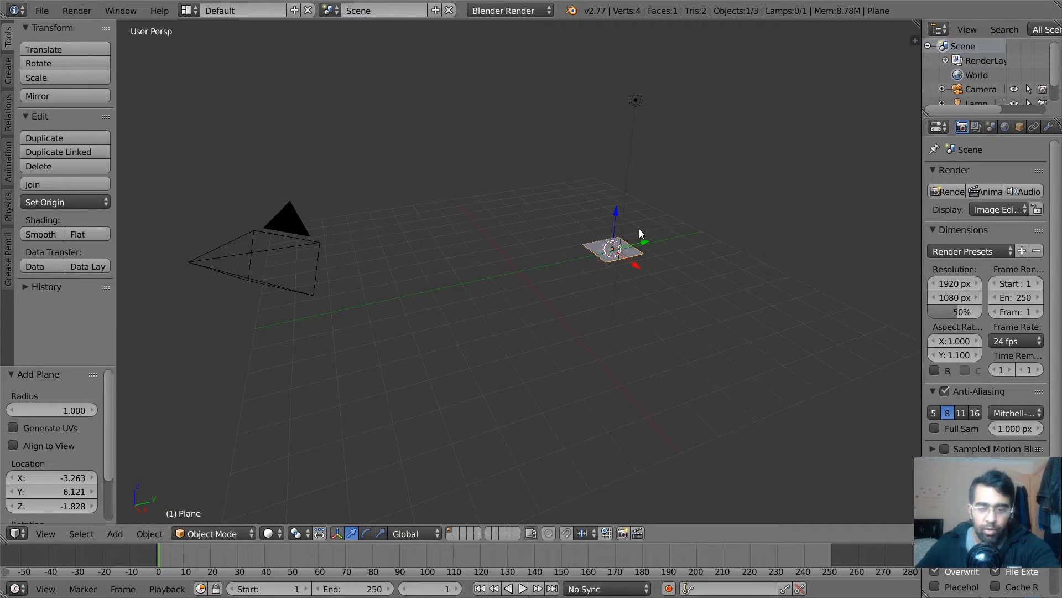
# - Snap the 3D cursor to the scene's centre and snap the plane to the cursor without offset
pyautogui.scroll(3, 641, 232)
pyautogui.moveTo(683, 232); pyautogui.dragTo(551, 275)
pyautogui.moveTo(550, 271); pyautogui.dragTo(547, 272)
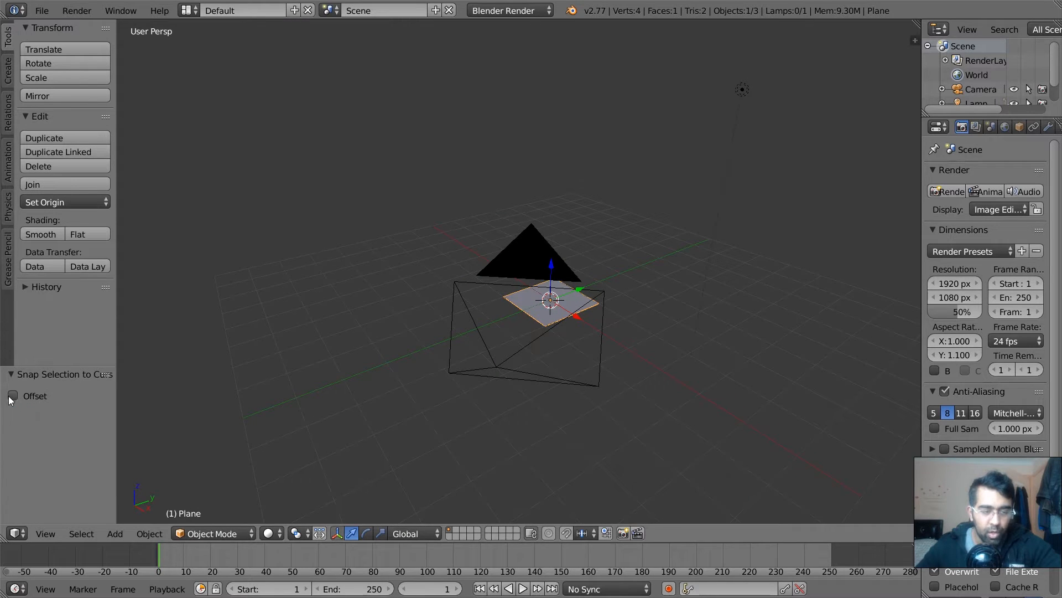
pyautogui.click(11, 396)
pyautogui.click(11, 396)
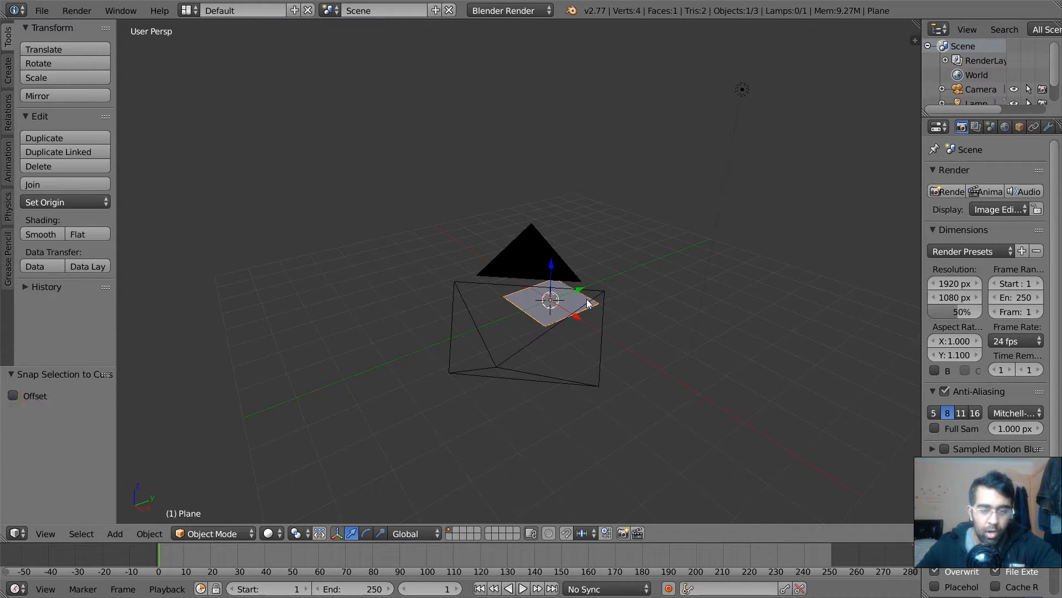
pyautogui.moveTo(588, 302); pyautogui.dragTo(566, 317, button='middle')
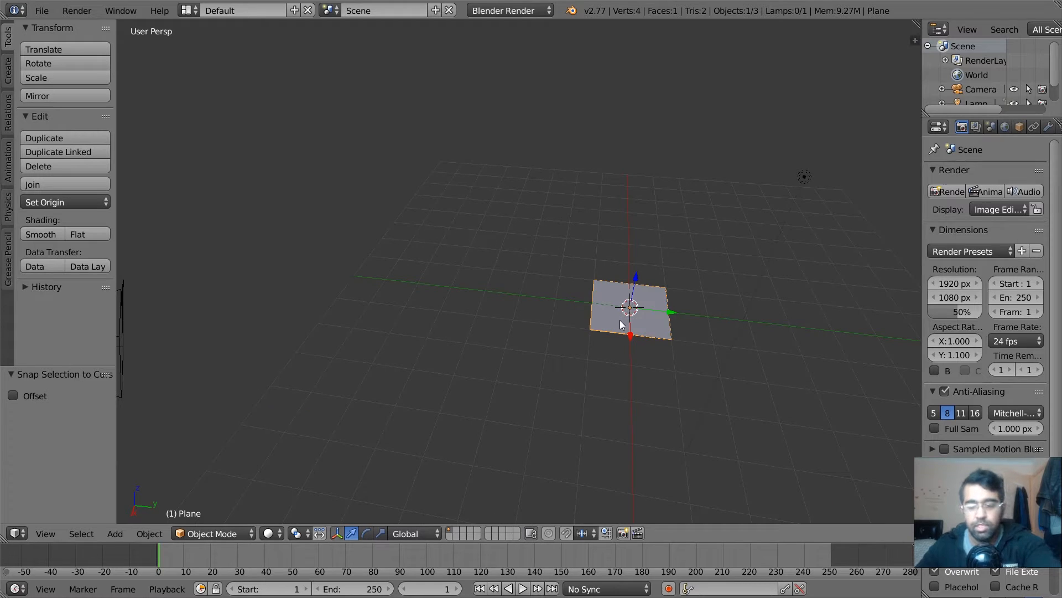
# - Delete the plane and add a new plane mesh at the world origin
pyautogui.press('x')
pyautogui.click(602, 321)
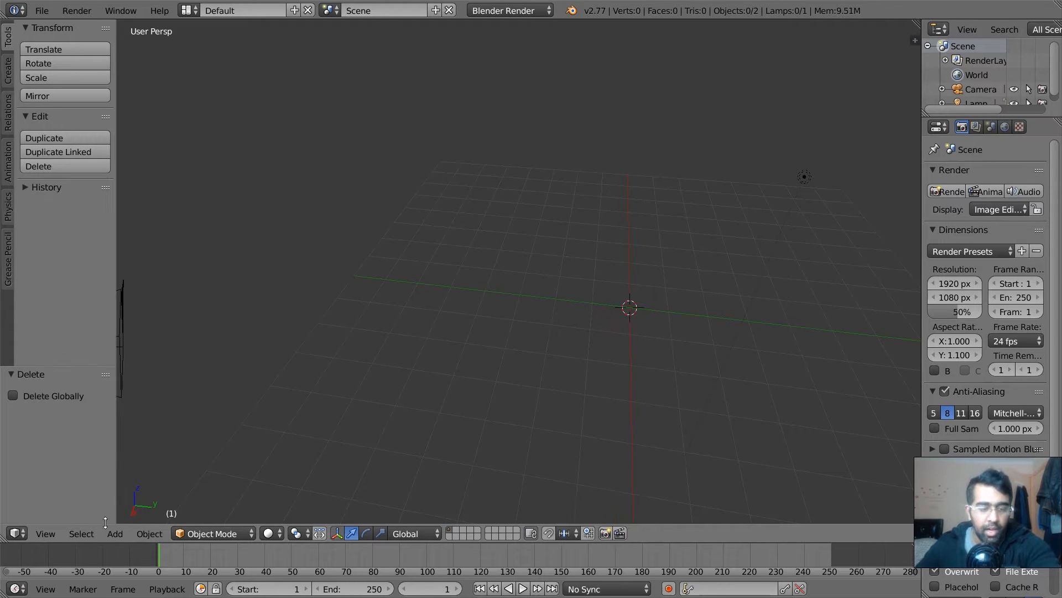
pyautogui.click(148, 533)
pyautogui.click(119, 533)
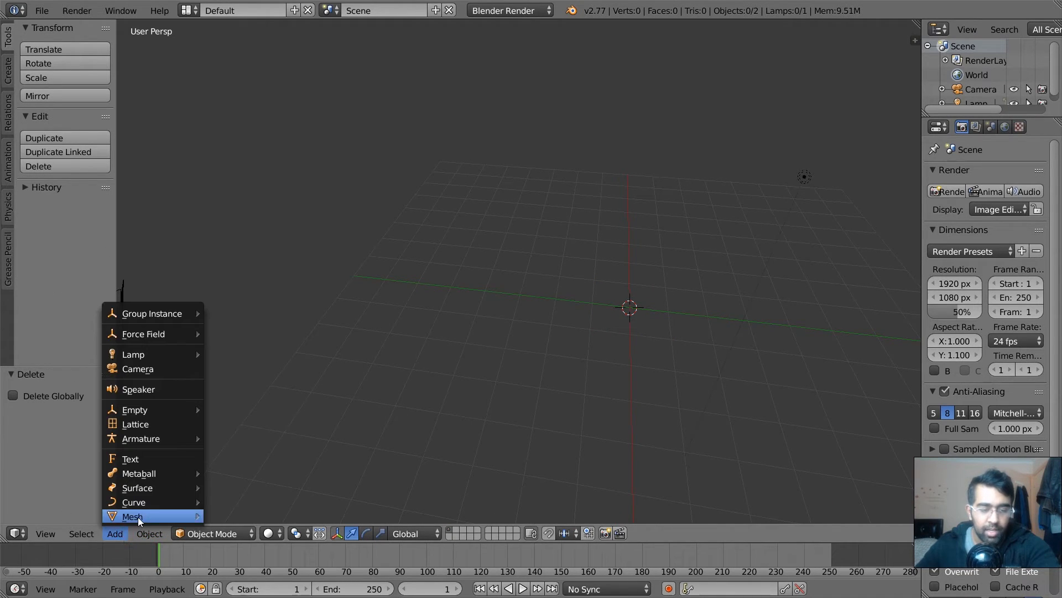
pyautogui.moveTo(138, 517)
pyautogui.click(248, 382)
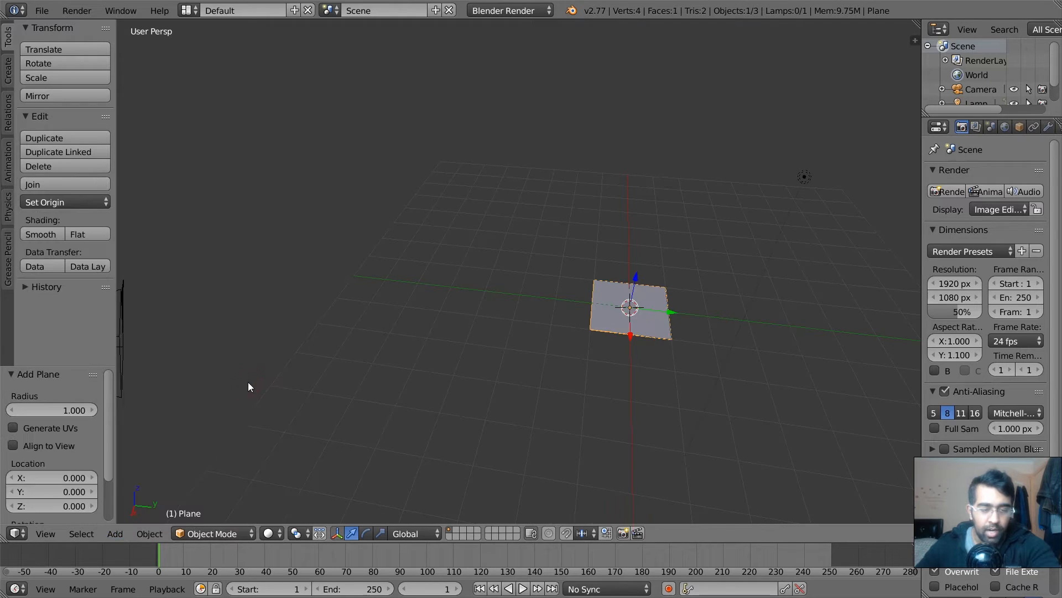
# - Look through the new plane's creation settings, switching Generate UVs on and back off
pyautogui.moveTo(108, 393); pyautogui.dragTo(110, 475)
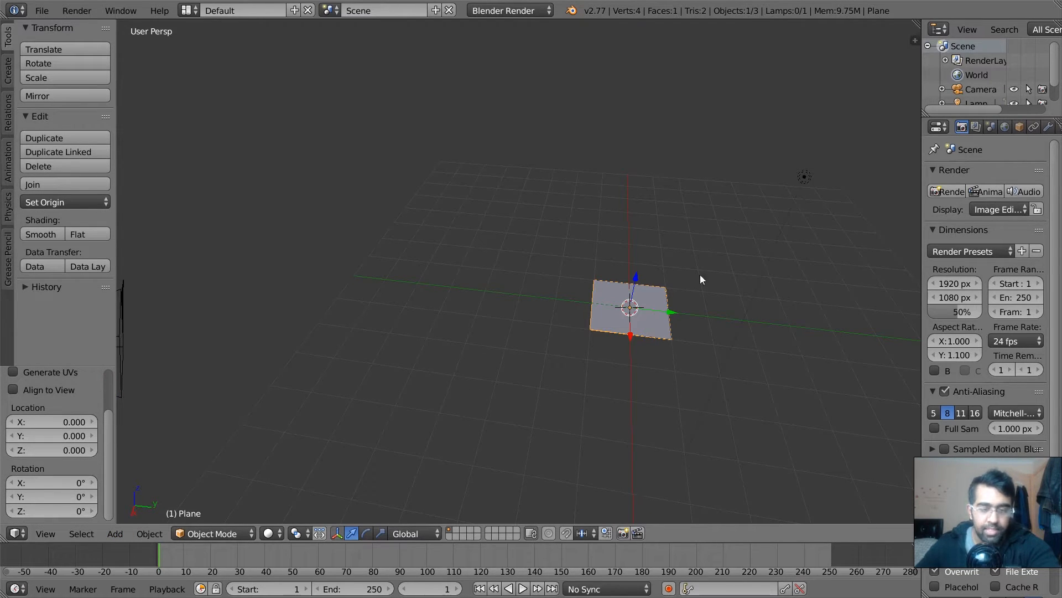
pyautogui.moveTo(109, 443); pyautogui.dragTo(110, 391)
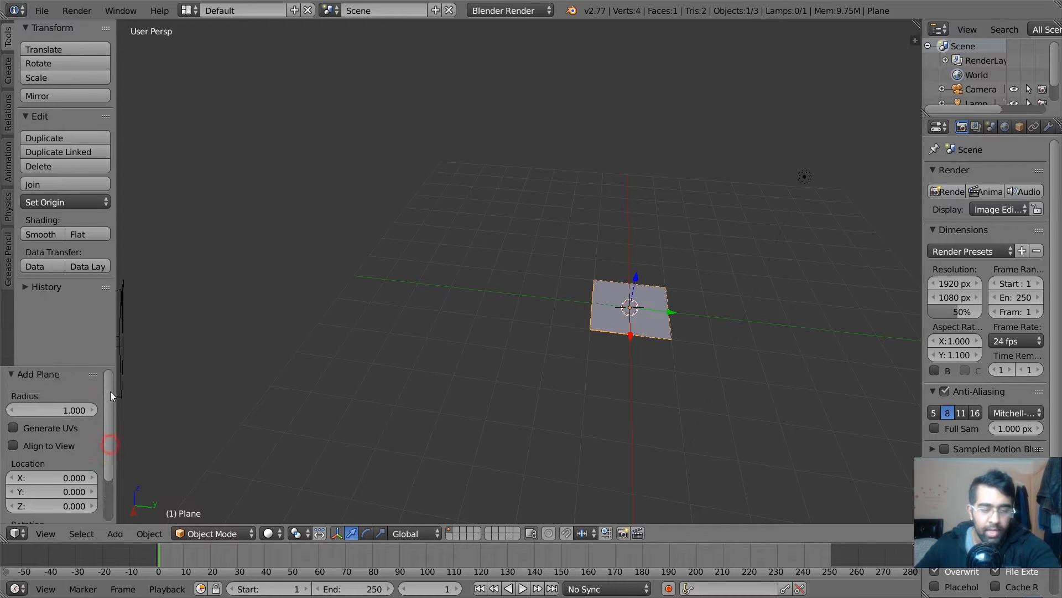
pyautogui.click(15, 428)
pyautogui.click(13, 429)
# - Raise the plane's radius in small increments to 1.1, and lower it to 1.04
pyautogui.click(92, 410)
pyautogui.click(92, 410)
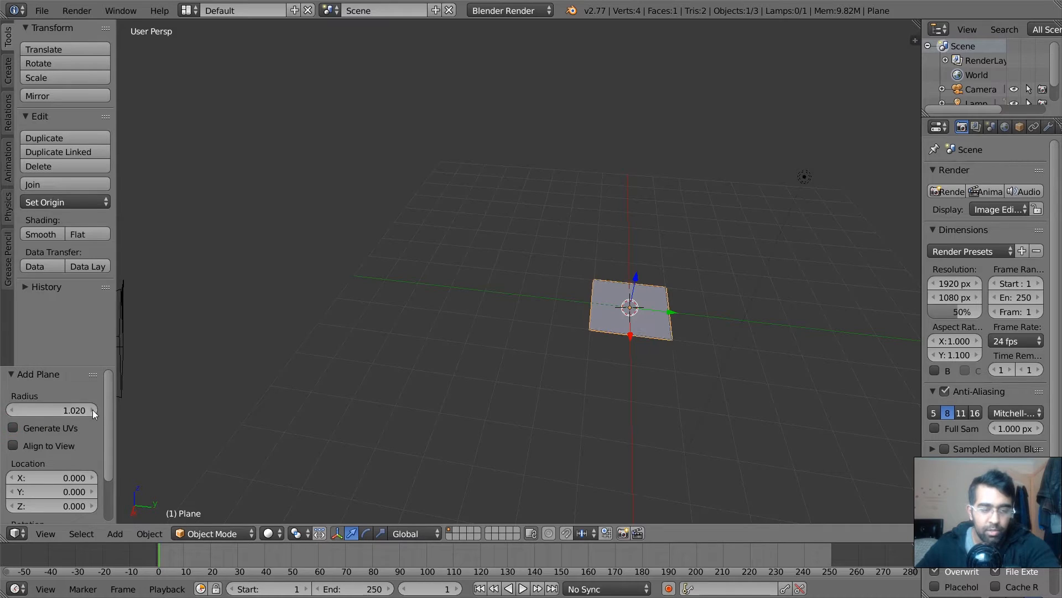
pyautogui.click(92, 410)
pyautogui.click(92, 409)
pyautogui.click(92, 410)
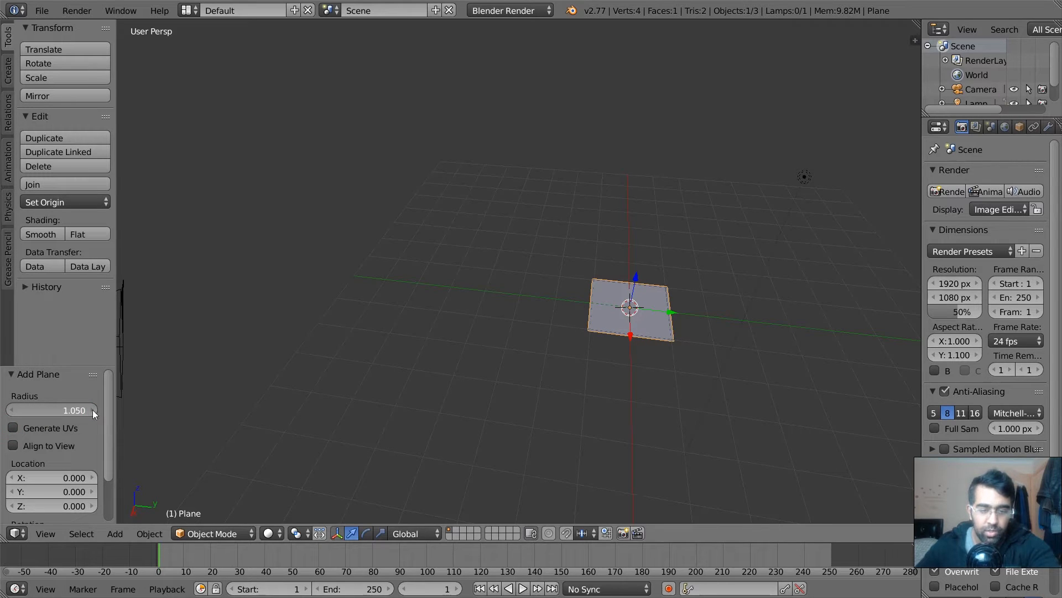
pyautogui.click(91, 410)
pyautogui.click(92, 409)
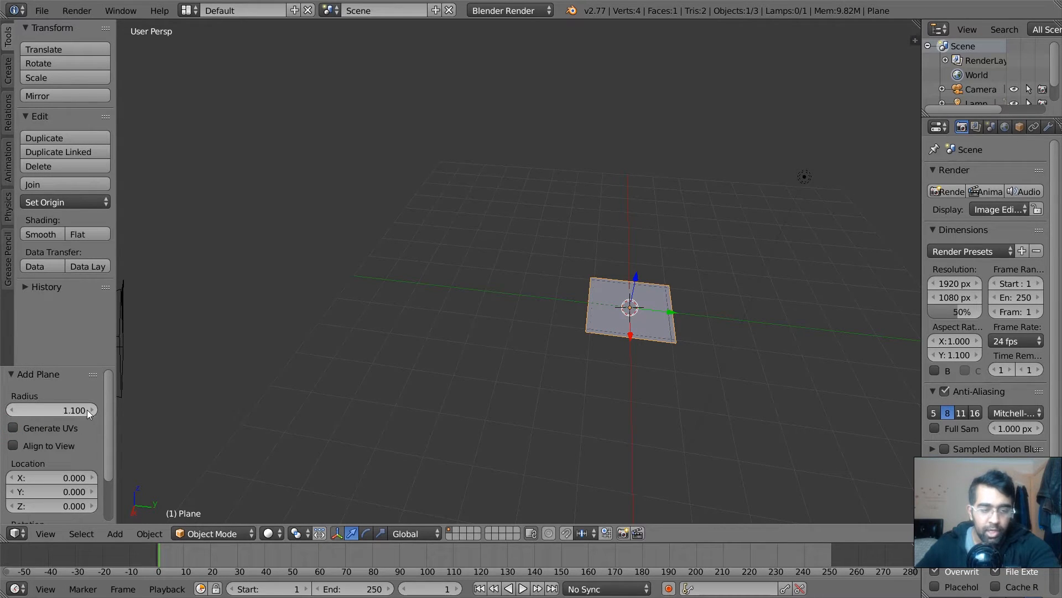
pyautogui.moveTo(87, 409)
pyautogui.mouseDown()
pyautogui.moveTo(287, 410)
pyautogui.moveTo(75, 408)
pyautogui.mouseUp()
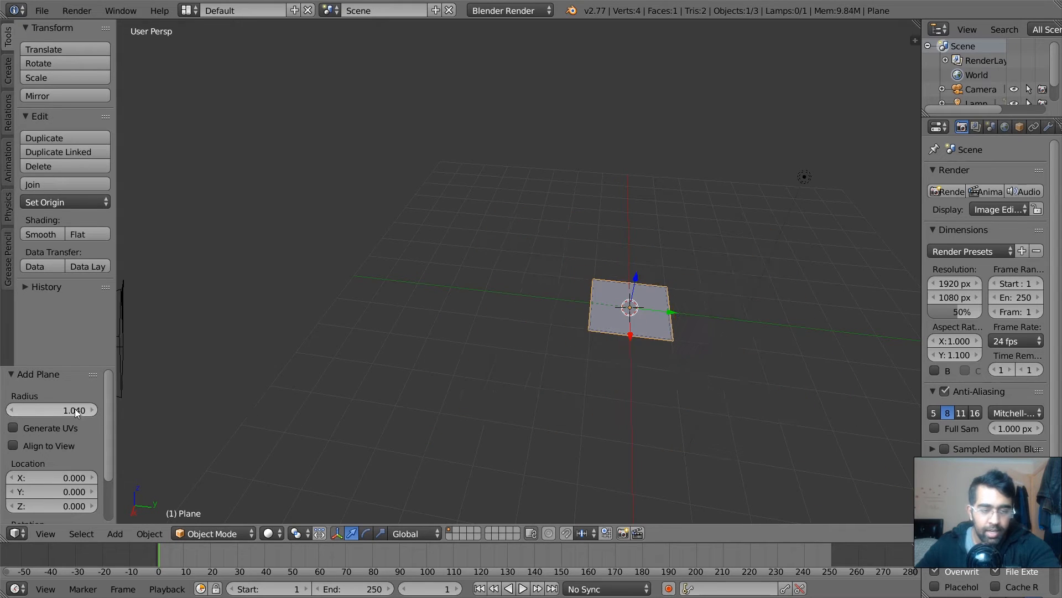
# - Set the plane's radius to 2
pyautogui.click(74, 409)
pyautogui.write('2')
pyautogui.press('Return')
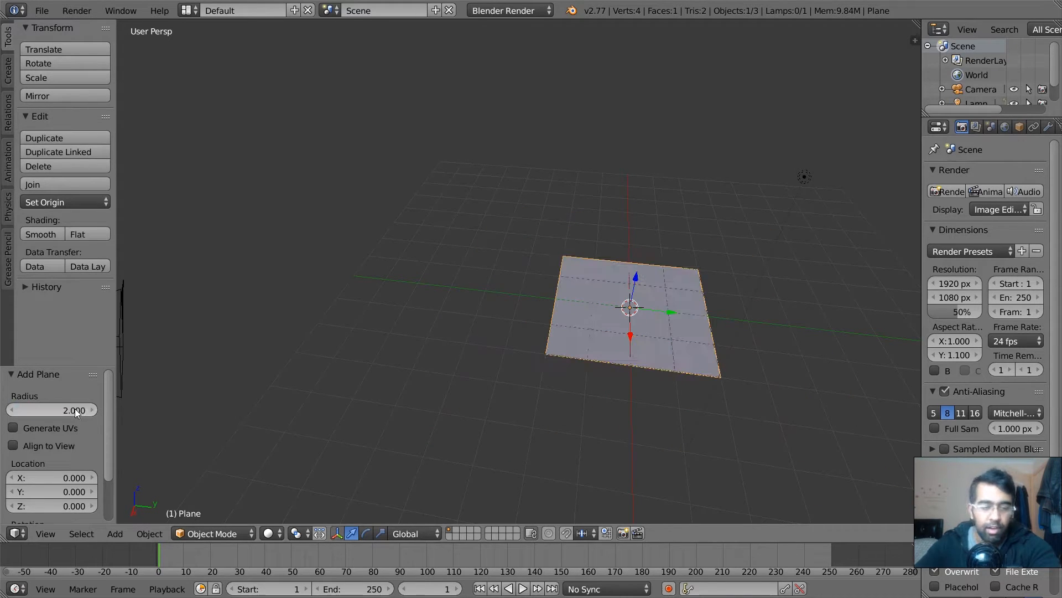
# - Try tilting the plane about the X axis, and set its X rotation back to 0°
pyautogui.scroll(-2, 44, 453)
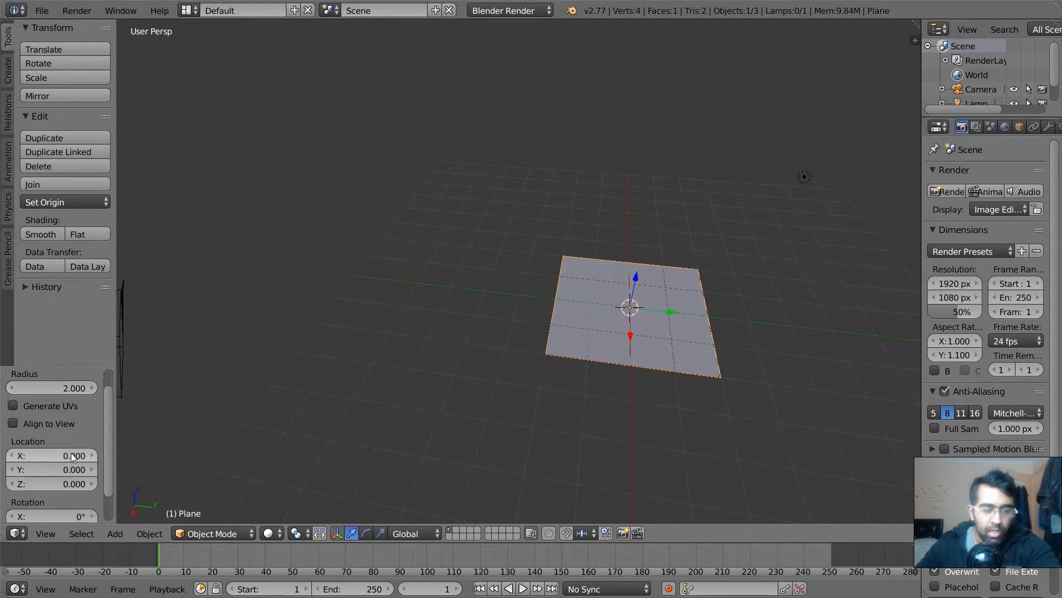
pyautogui.scroll(-3, 72, 454)
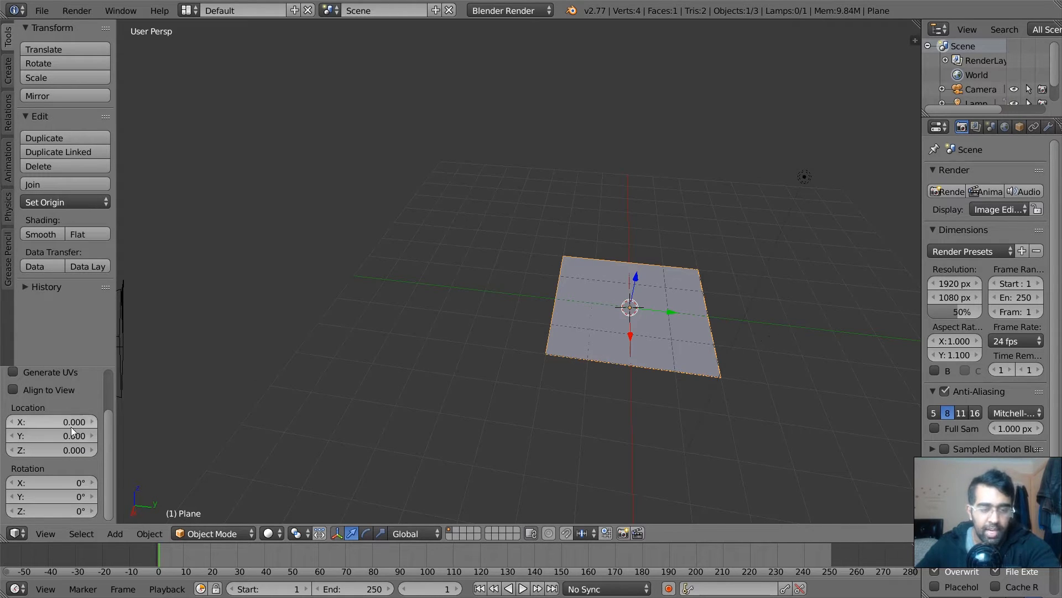
pyautogui.moveTo(93, 484); pyautogui.dragTo(52, 480)
pyautogui.click(52, 480)
pyautogui.write('0')
pyautogui.press('Return')
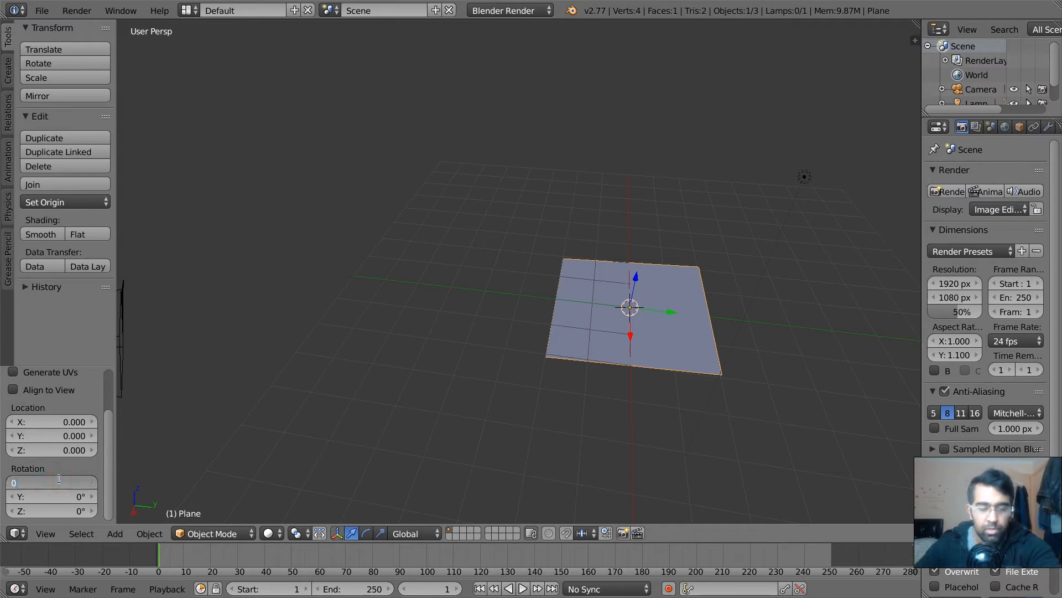
# - Place the 3D cursor on the empty grid beside the plane, and delete the plane
pyautogui.click(460, 338)
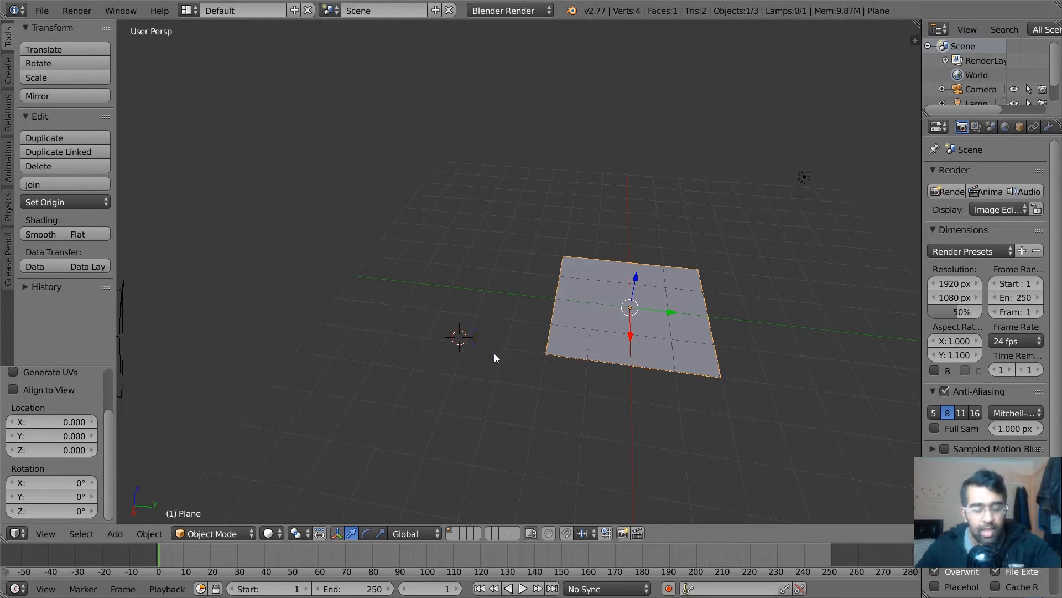
pyautogui.press('a')
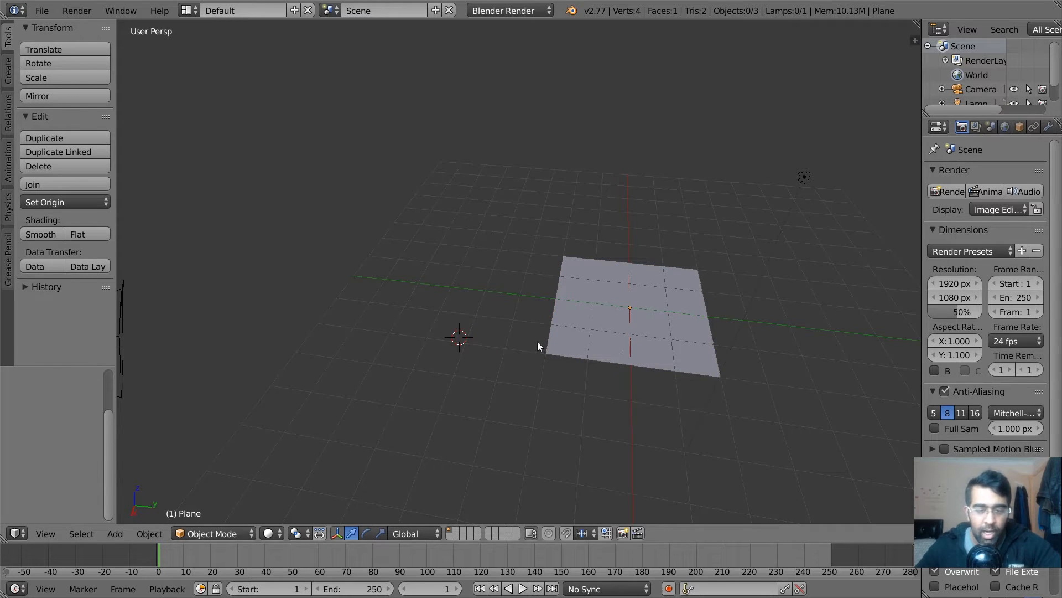
pyautogui.rightClick(577, 334)
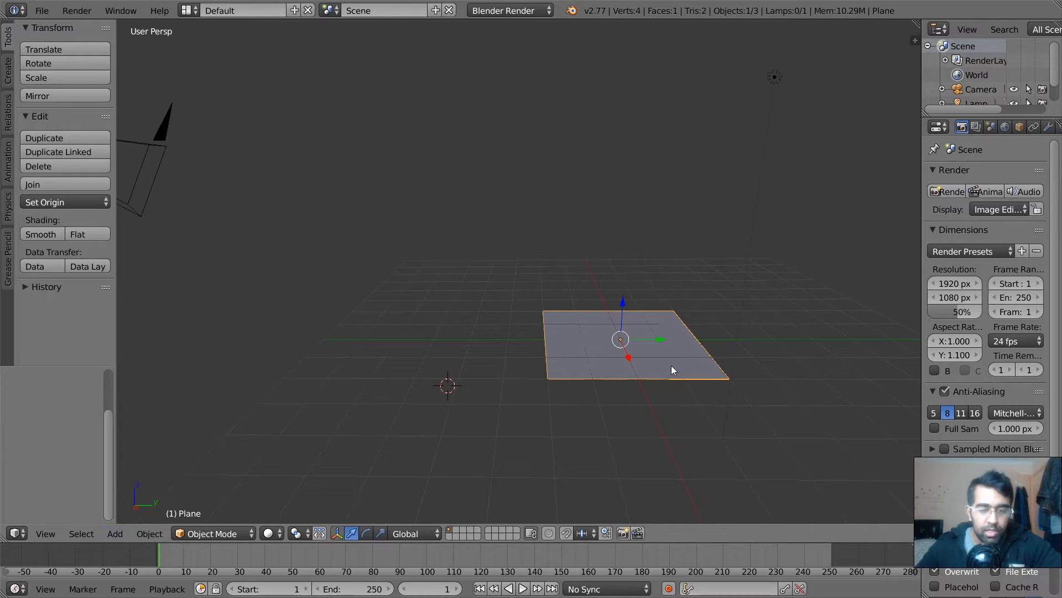
pyautogui.press('x')
pyautogui.click(625, 385)
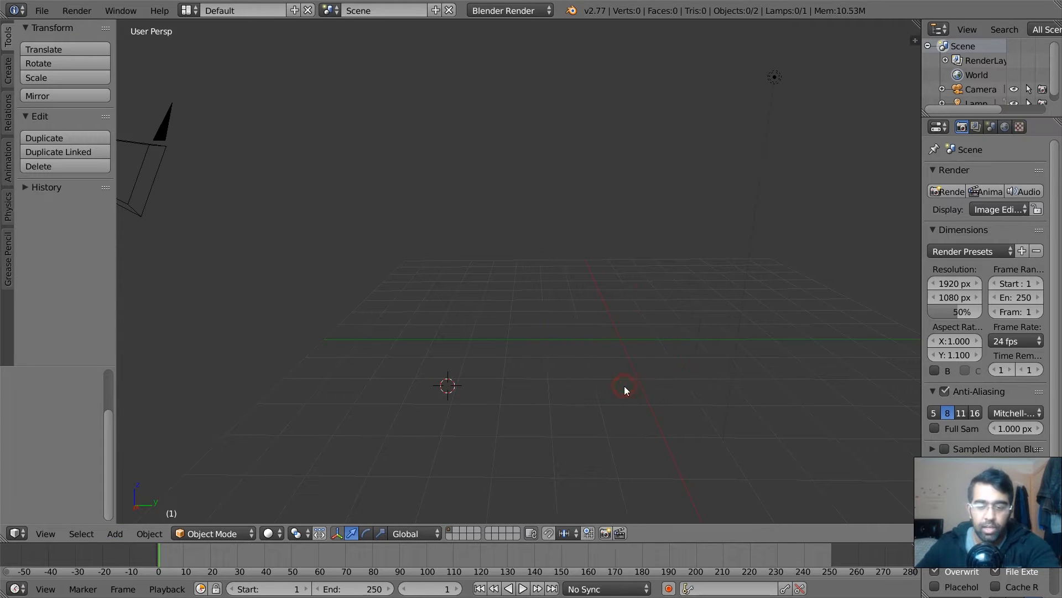
# - Add a cube mesh at the 3D cursor
pyautogui.click(109, 535)
pyautogui.moveTo(142, 516)
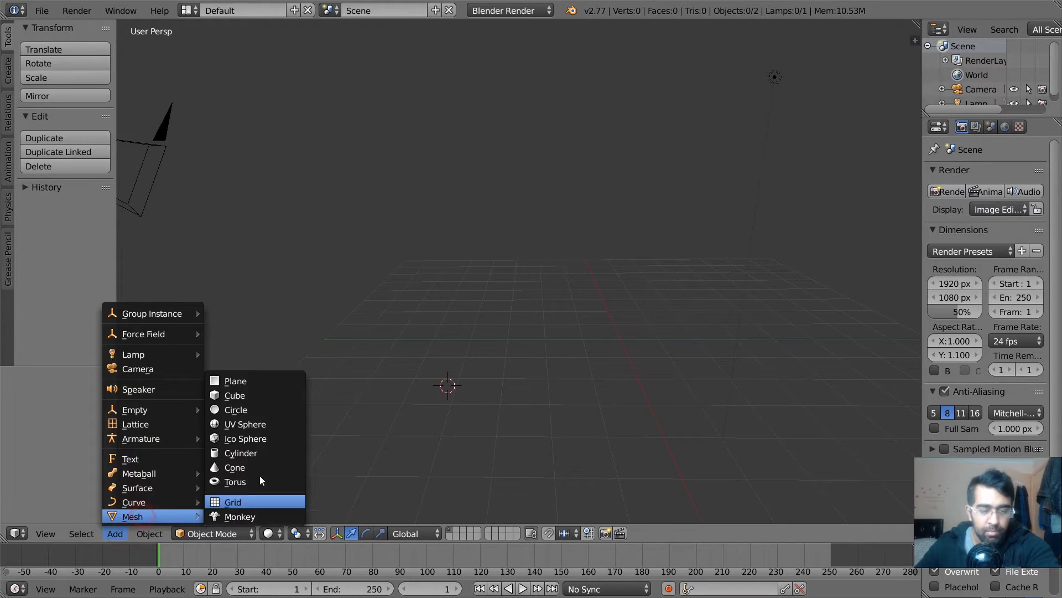
pyautogui.click(237, 394)
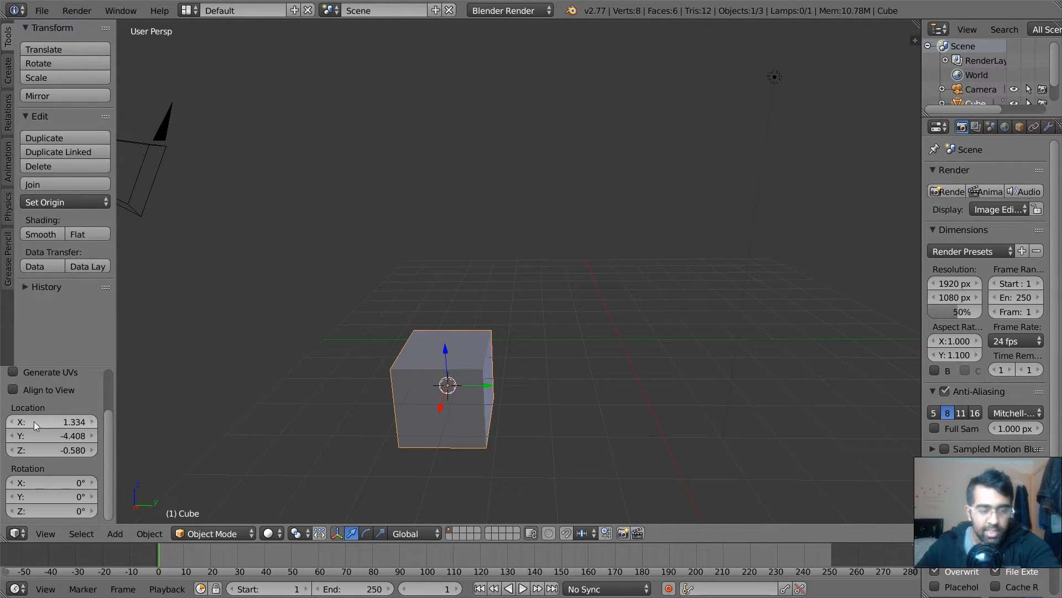
# - Set the cube's X, Y and Z location to 0
pyautogui.click(76, 421)
pyautogui.write('0')
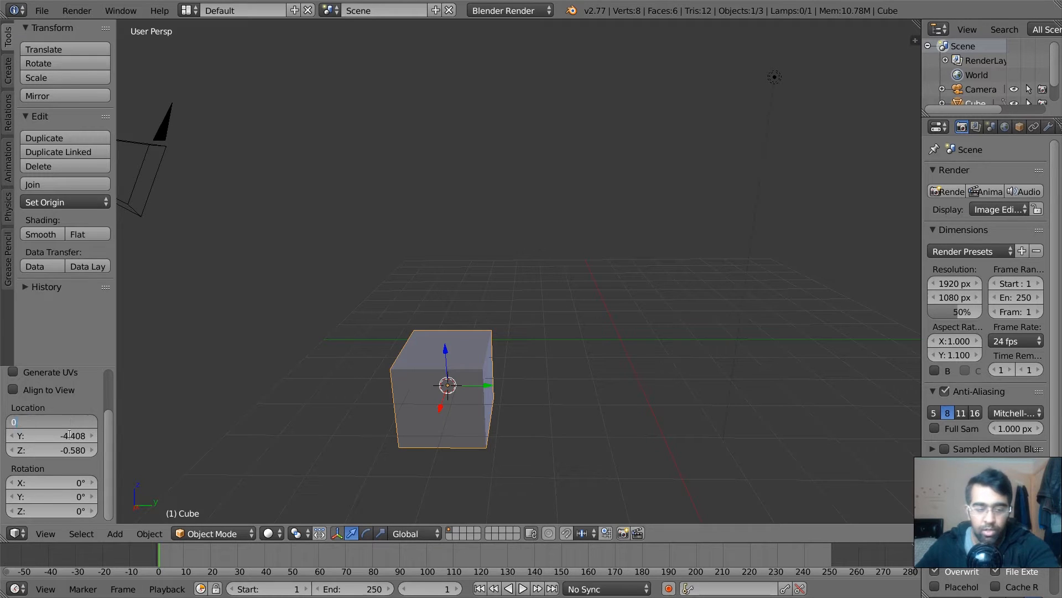
pyautogui.click(75, 436)
pyautogui.click(75, 437)
pyautogui.write('0')
pyautogui.click(75, 451)
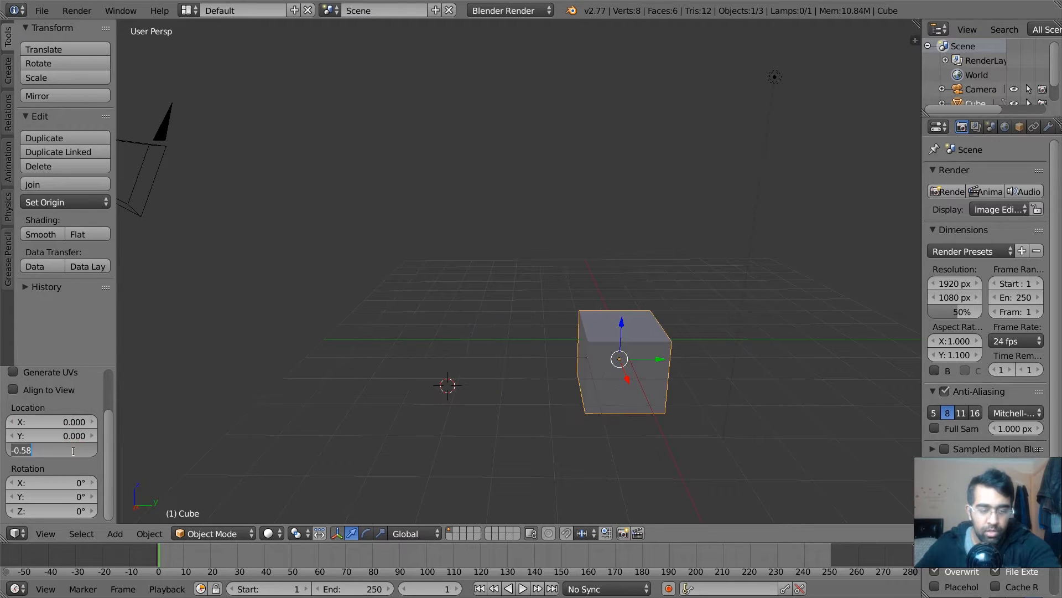
pyautogui.write('00')
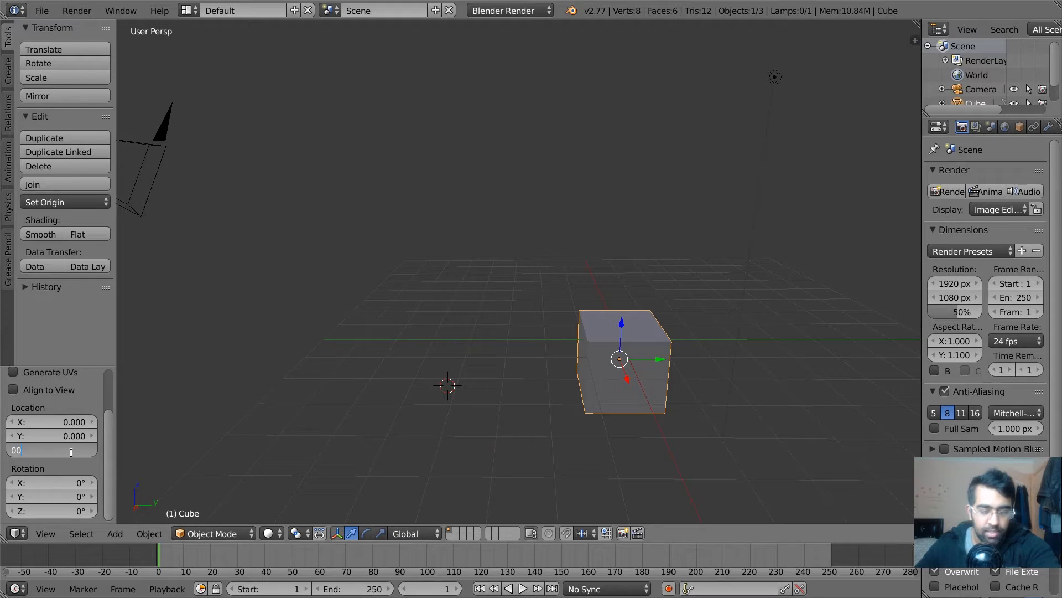
pyautogui.click(66, 483)
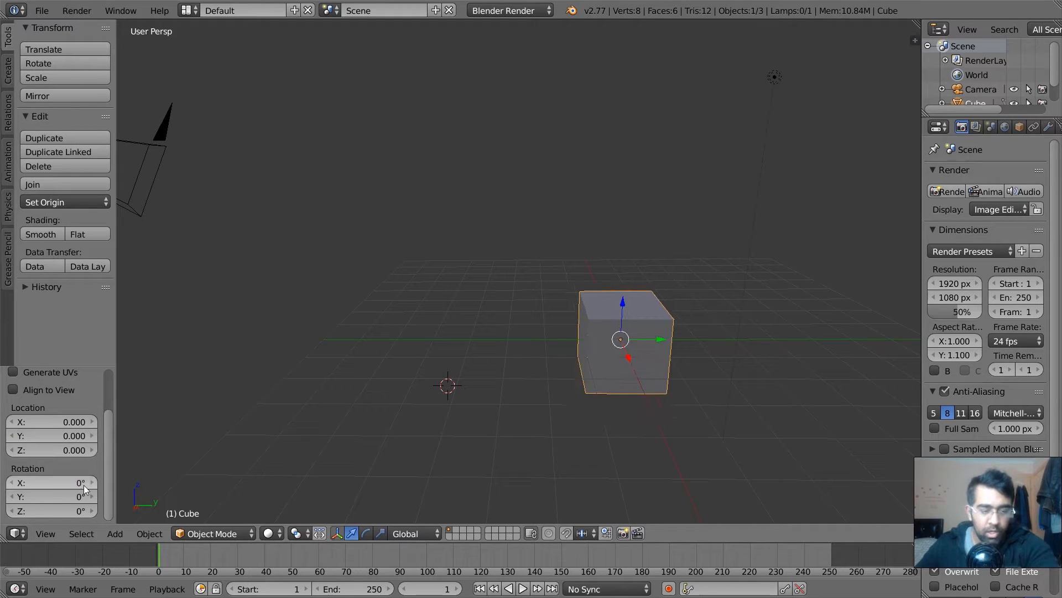
# - Rotate the cube 11.2° about the X axis, and enlarge the Add Cube settings area to show every option
pyautogui.moveTo(84, 485)
pyautogui.mouseDown()
pyautogui.moveTo(163, 485)
pyautogui.moveTo(4, 487)
pyautogui.moveTo(77, 484)
pyautogui.mouseUp()
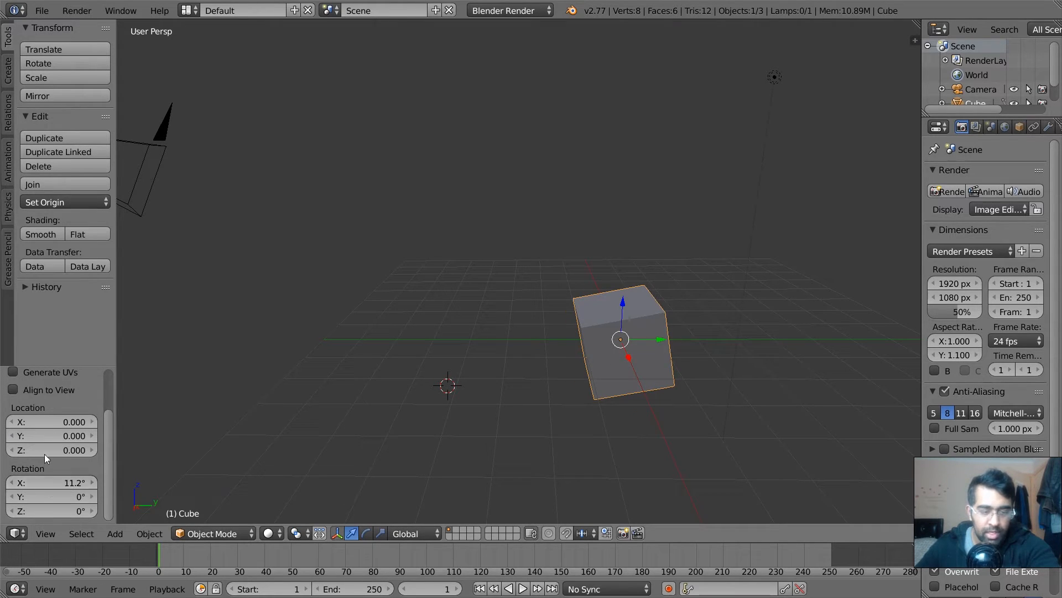
pyautogui.moveTo(47, 364); pyautogui.dragTo(47, 229)
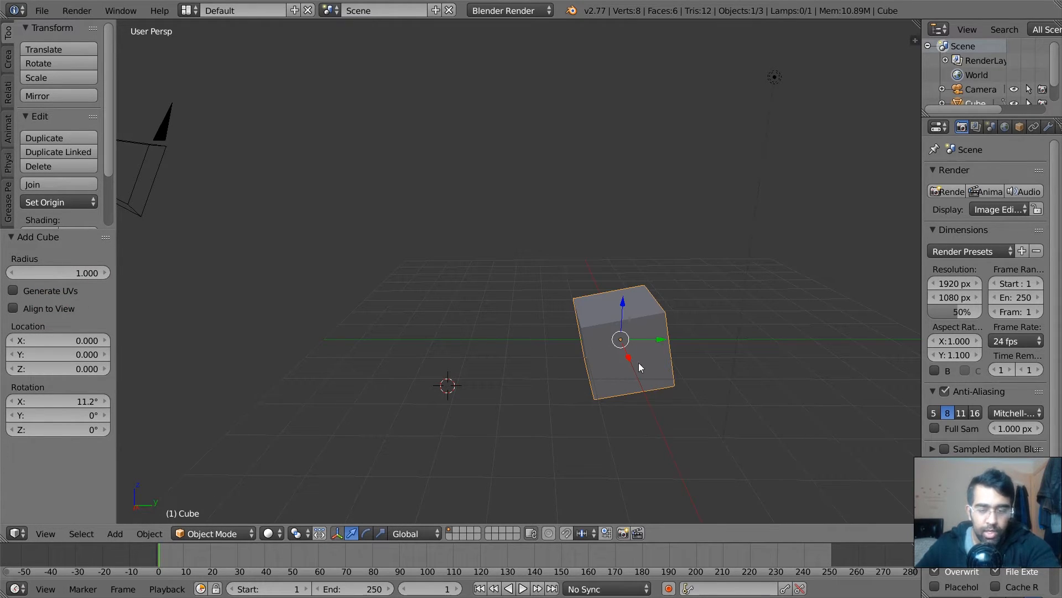
# - Switch the viewport shading to Wireframe, and change the cube's radius to 1.88 and X rotation to -207.7°
pyautogui.click(271, 533)
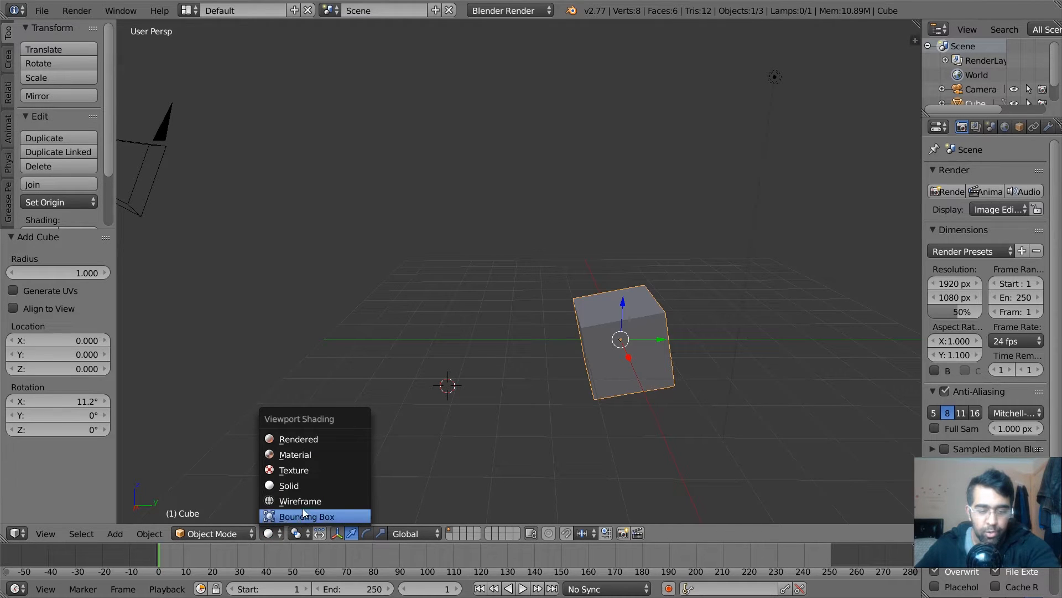
pyautogui.click(305, 504)
pyautogui.moveTo(36, 274); pyautogui.dragTo(91, 290)
pyautogui.moveTo(106, 399); pyautogui.dragTo(596, 417)
# - Delete the wireframe cube and add a circle mesh in its place
pyautogui.press('x')
pyautogui.press('x')
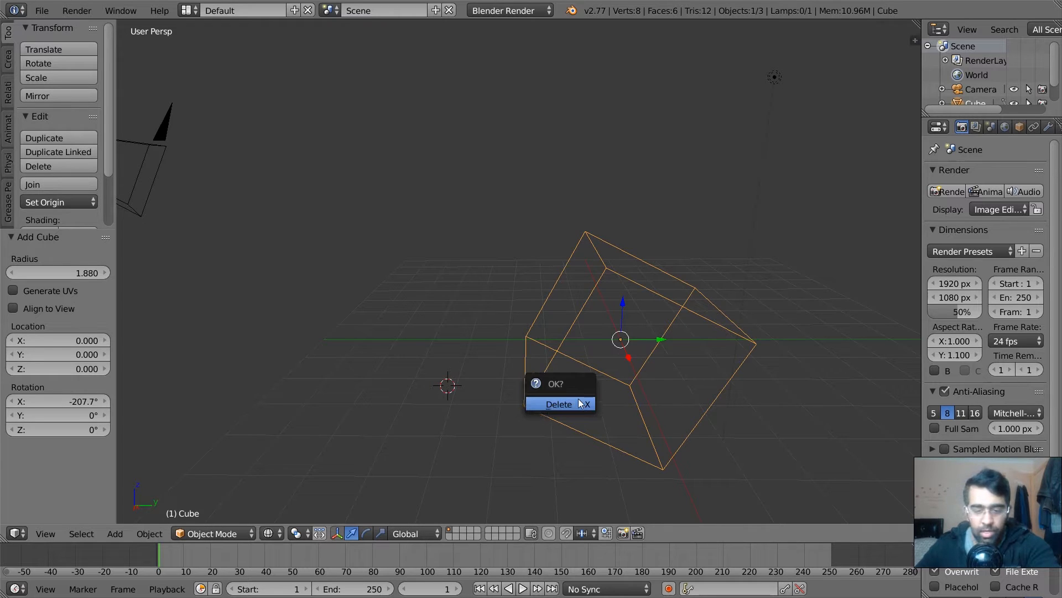
pyautogui.click(576, 404)
pyautogui.click(115, 533)
pyautogui.moveTo(136, 515)
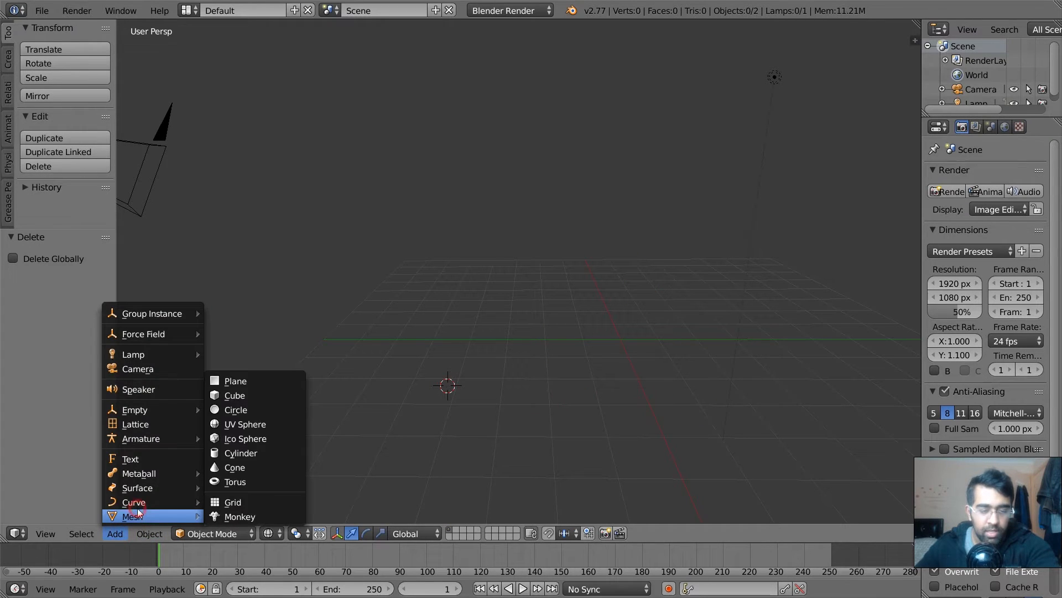
pyautogui.click(247, 412)
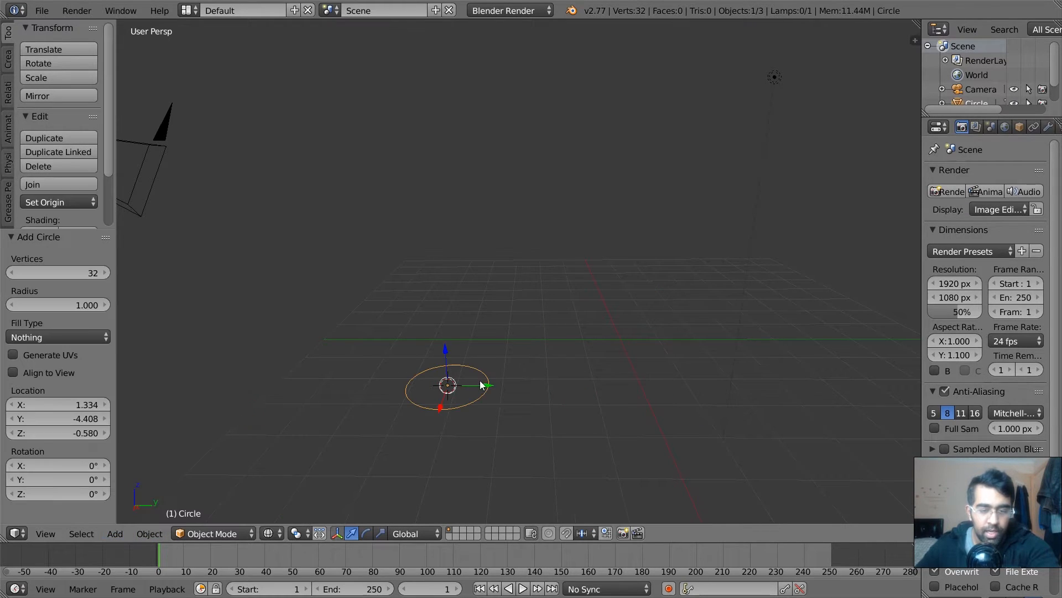
# - Move the circle about 4.05 units along the Y axis, and delete it
pyautogui.moveTo(481, 385); pyautogui.dragTo(654, 386)
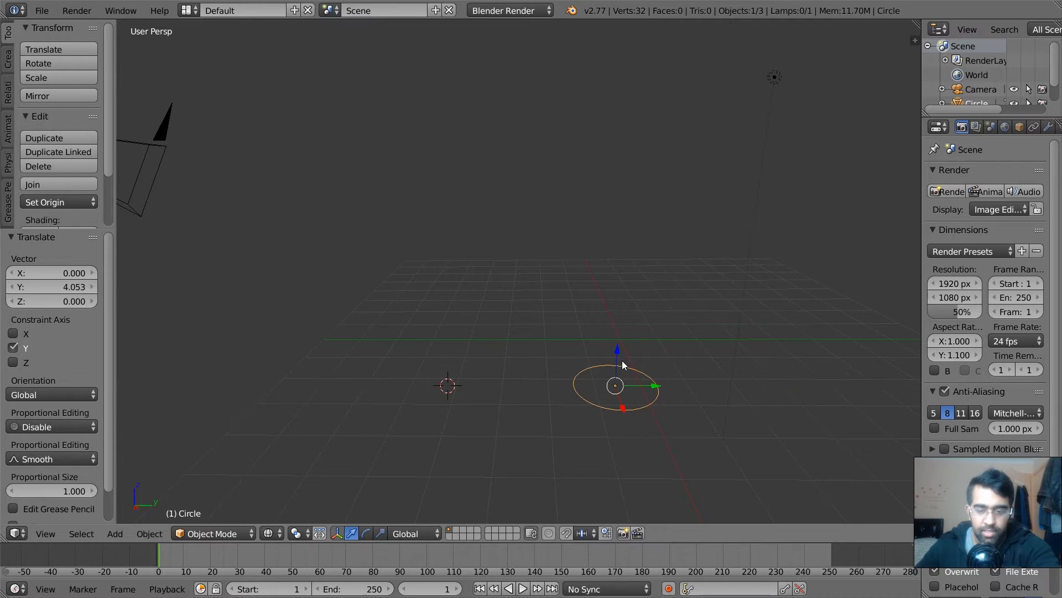
pyautogui.scroll(-2, 27, 417)
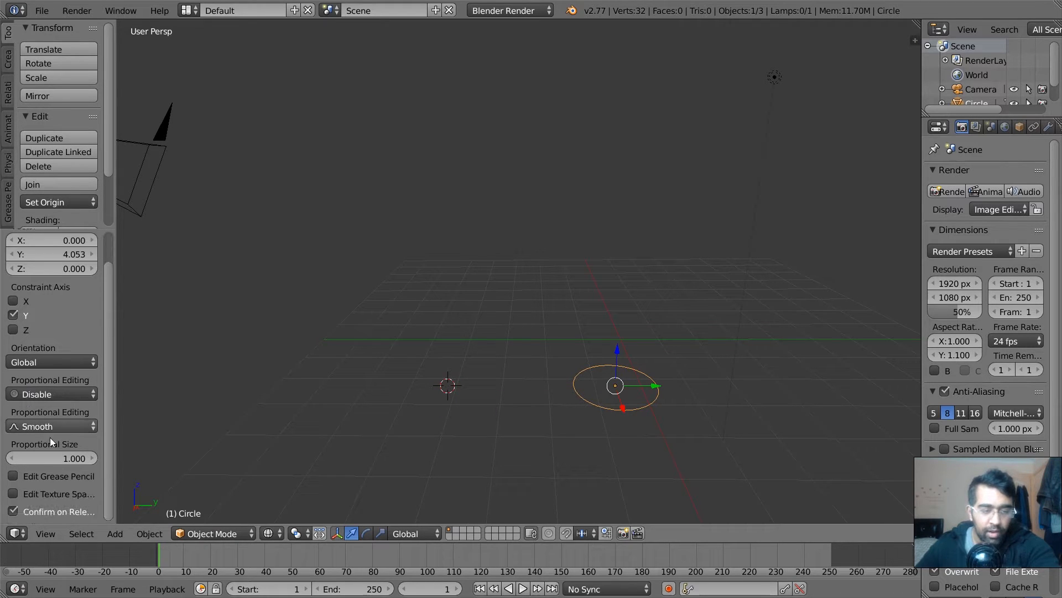
pyautogui.press('x')
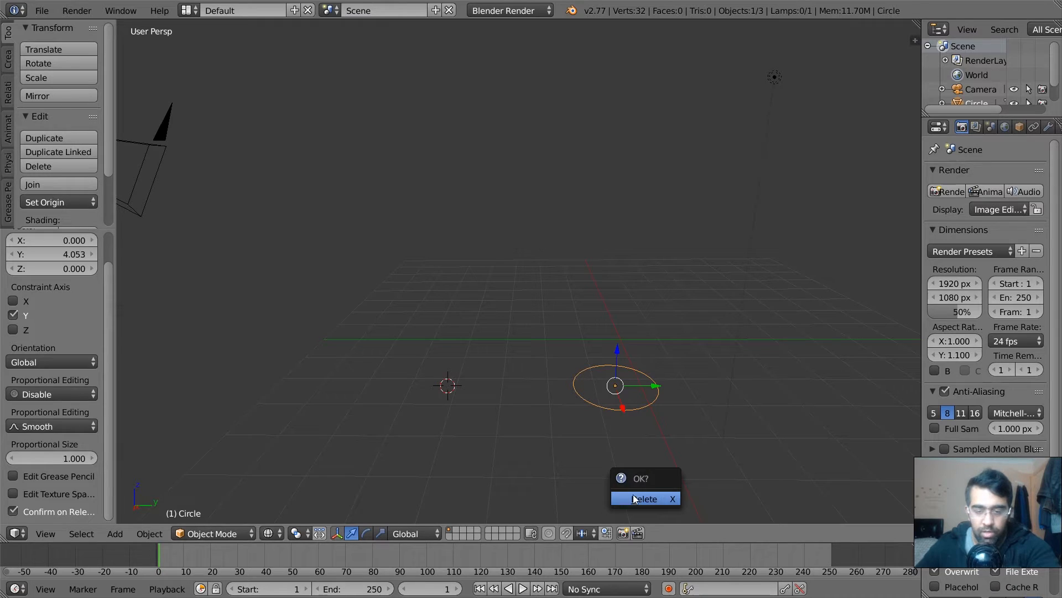
pyautogui.click(633, 493)
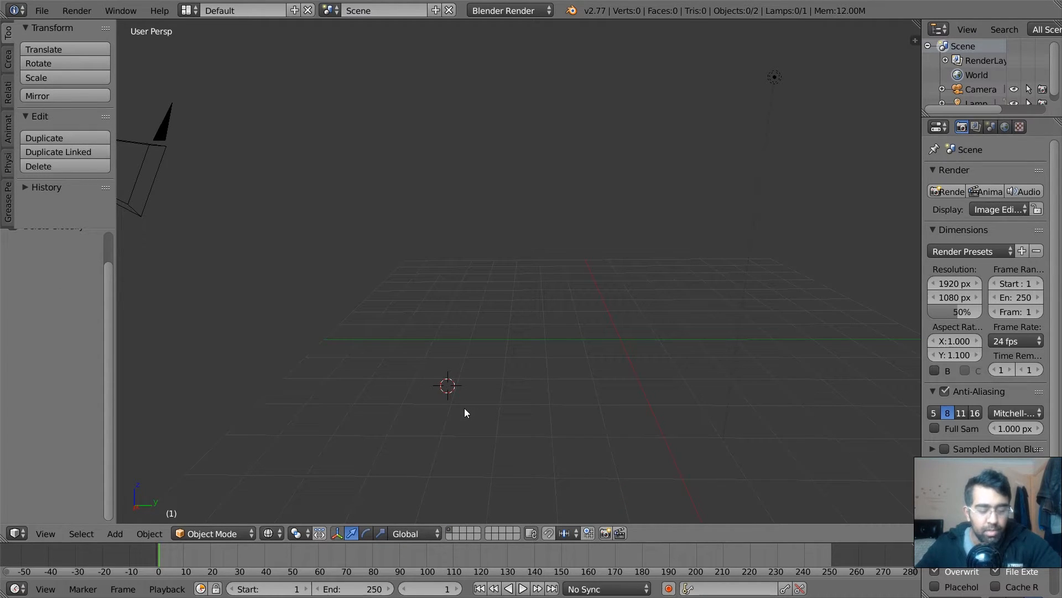
# - Return the 3D cursor to the world origin and add a UV sphere mesh there
pyautogui.press('Home')
pyautogui.click(115, 533)
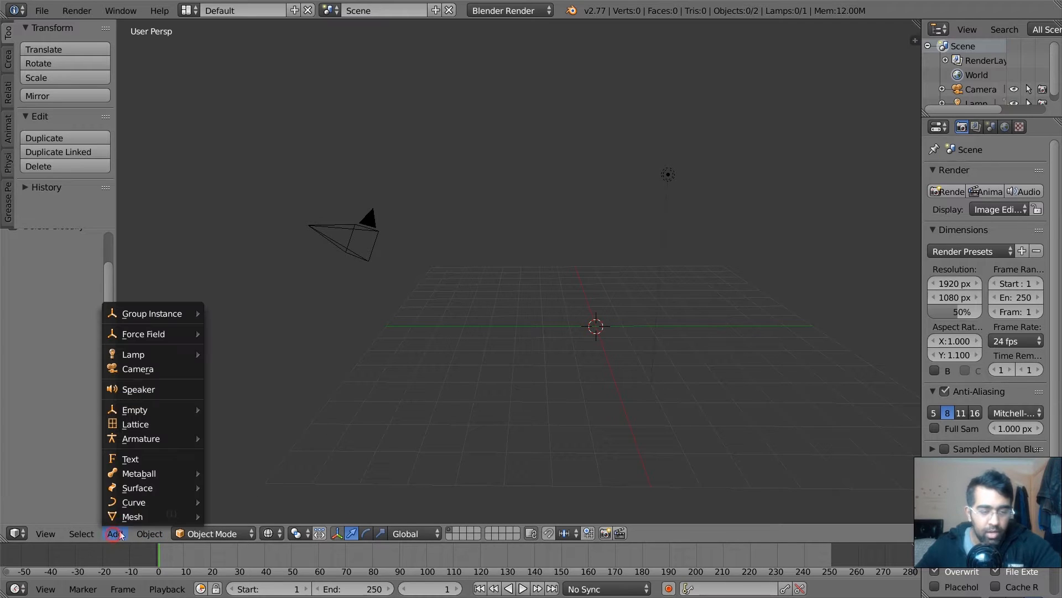
pyautogui.moveTo(135, 510)
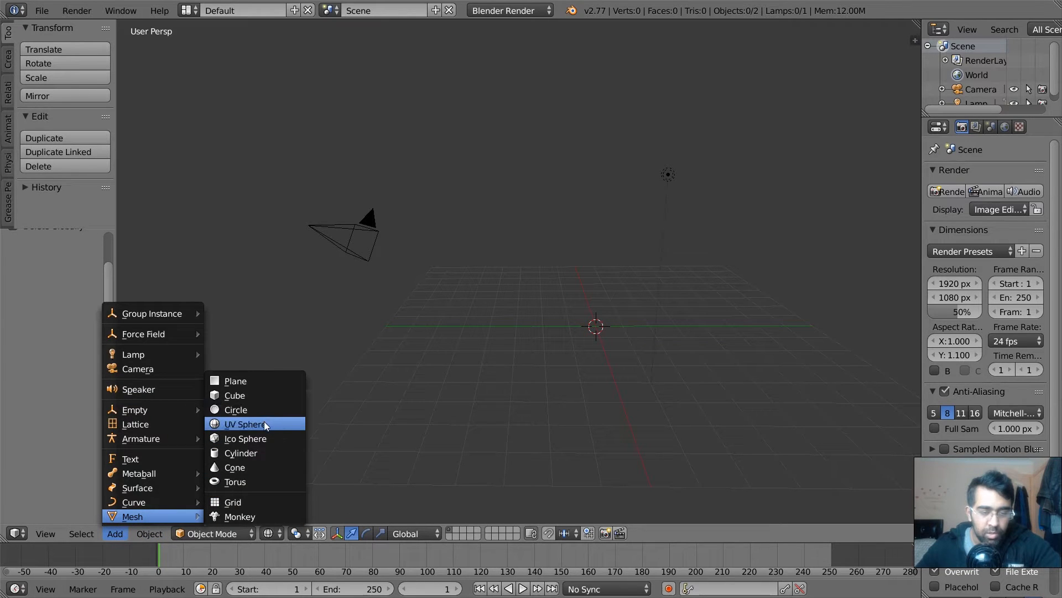
pyautogui.click(244, 422)
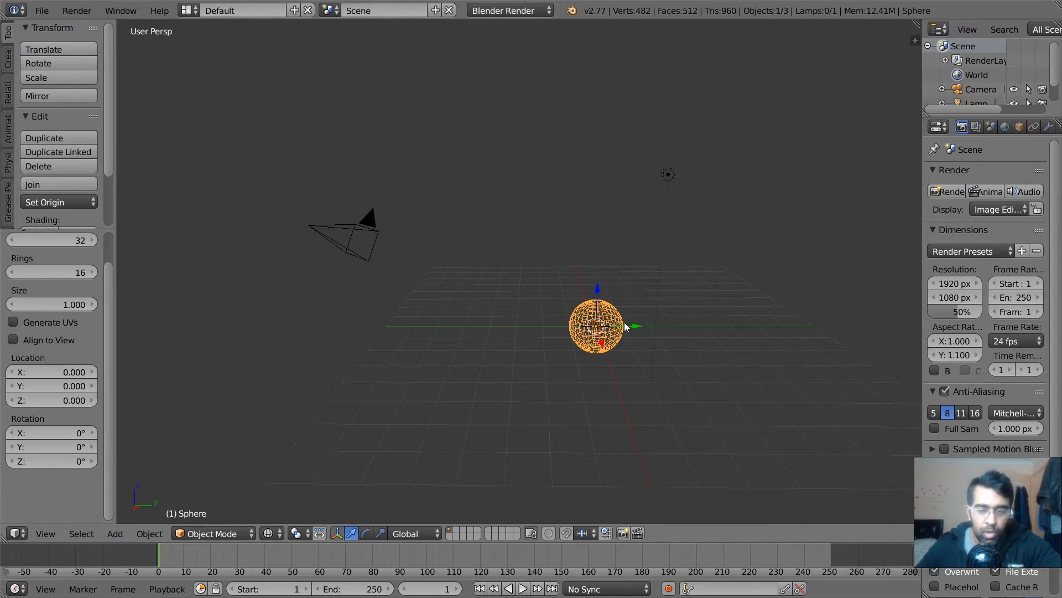
# - Set the UV sphere's segments to 71 and its rings to 3
pyautogui.scroll(3, 653, 334)
pyautogui.moveTo(653, 334); pyautogui.dragTo(500, 337, button='middle')
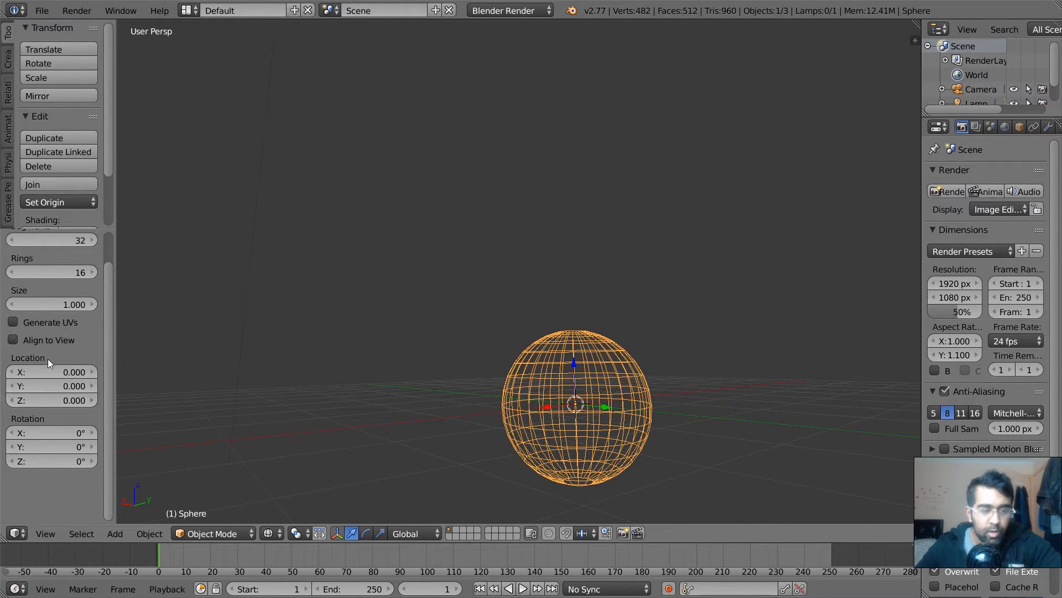
pyautogui.scroll(2, 72, 269)
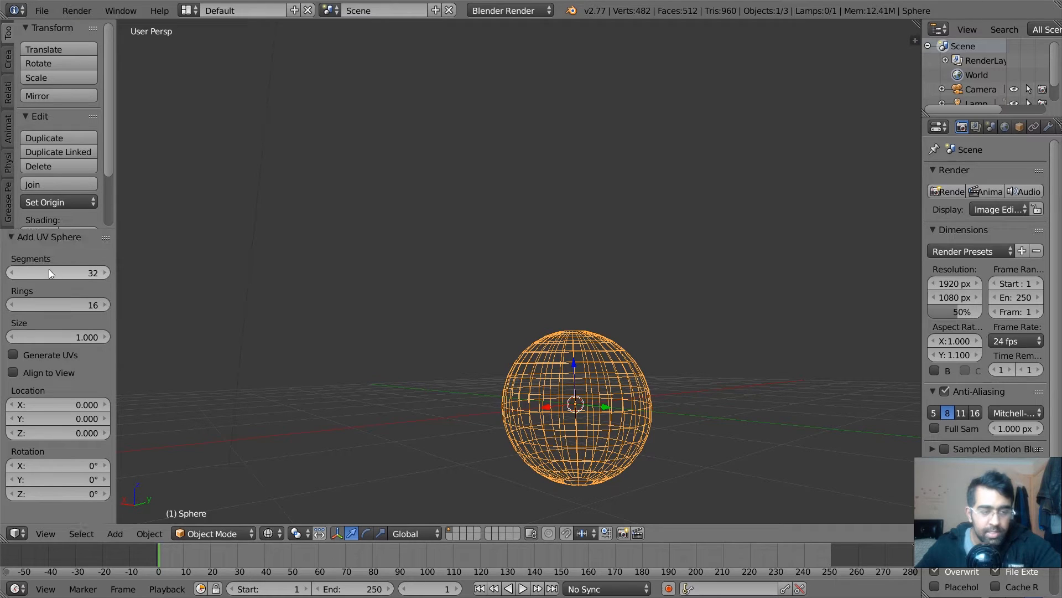
pyautogui.moveTo(104, 273); pyautogui.dragTo(81, 276)
pyautogui.moveTo(83, 303); pyautogui.dragTo(1036, 306)
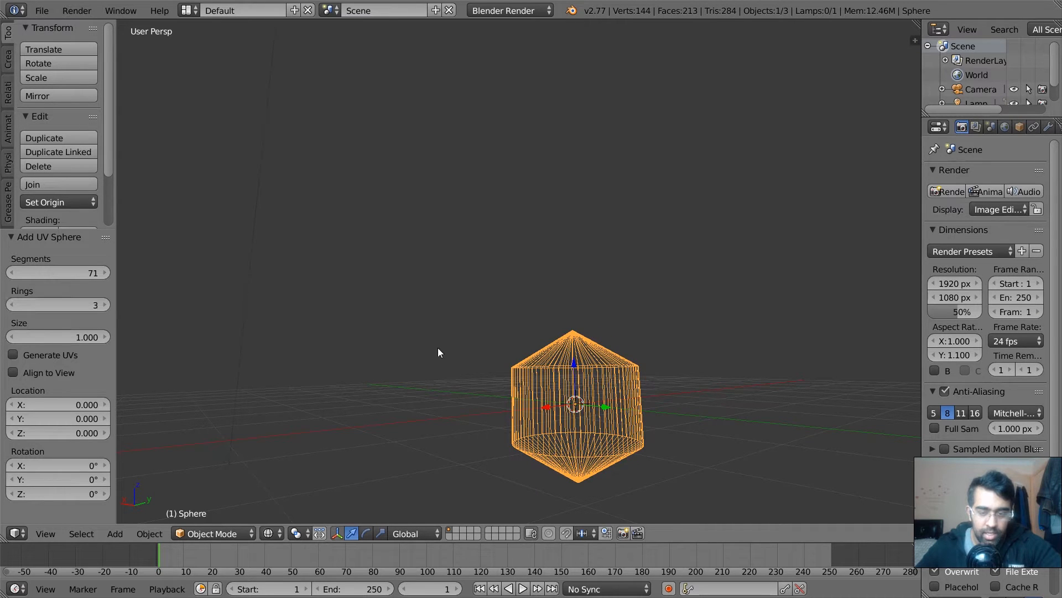
# - Switch the viewport shading to Solid for the modified UV sphere, seen from above
pyautogui.moveTo(439, 351); pyautogui.dragTo(308, 484, button='middle')
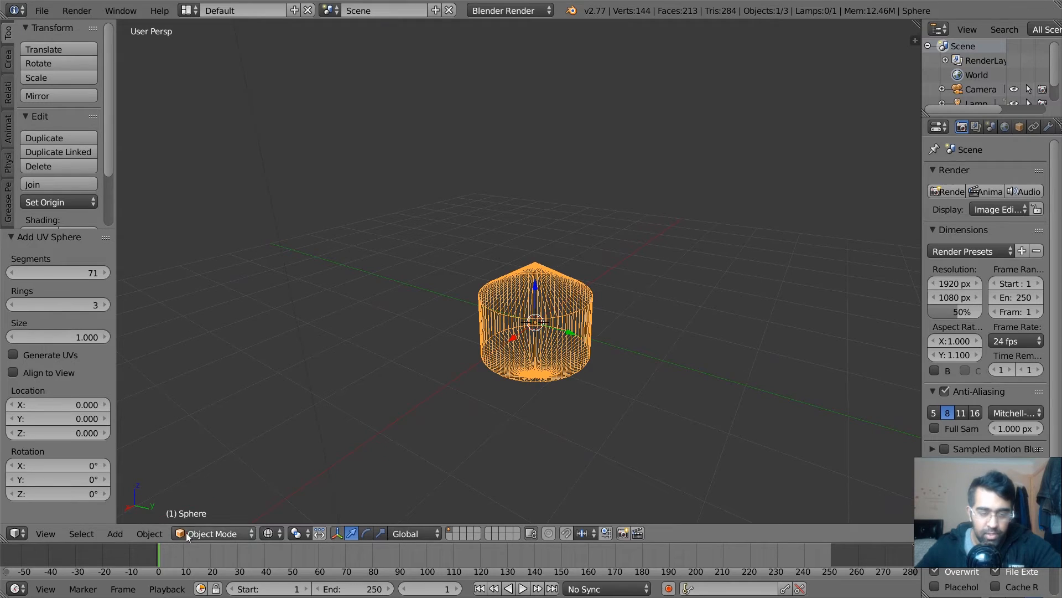
pyautogui.click(270, 533)
pyautogui.click(294, 485)
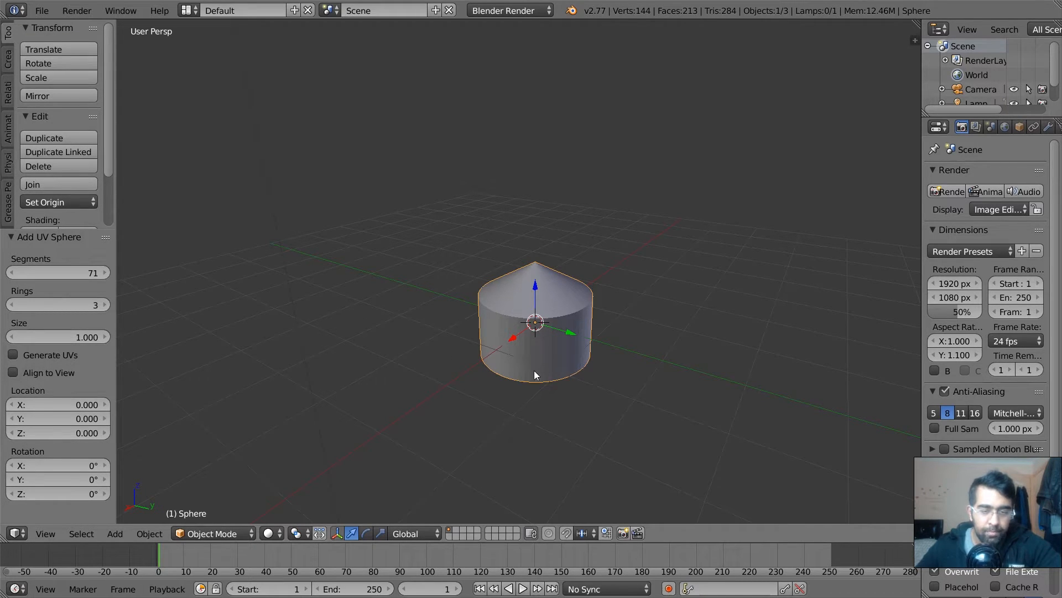
# - Try aligning the UV sphere to the view, and turn the alignment off again
pyautogui.click(36, 373)
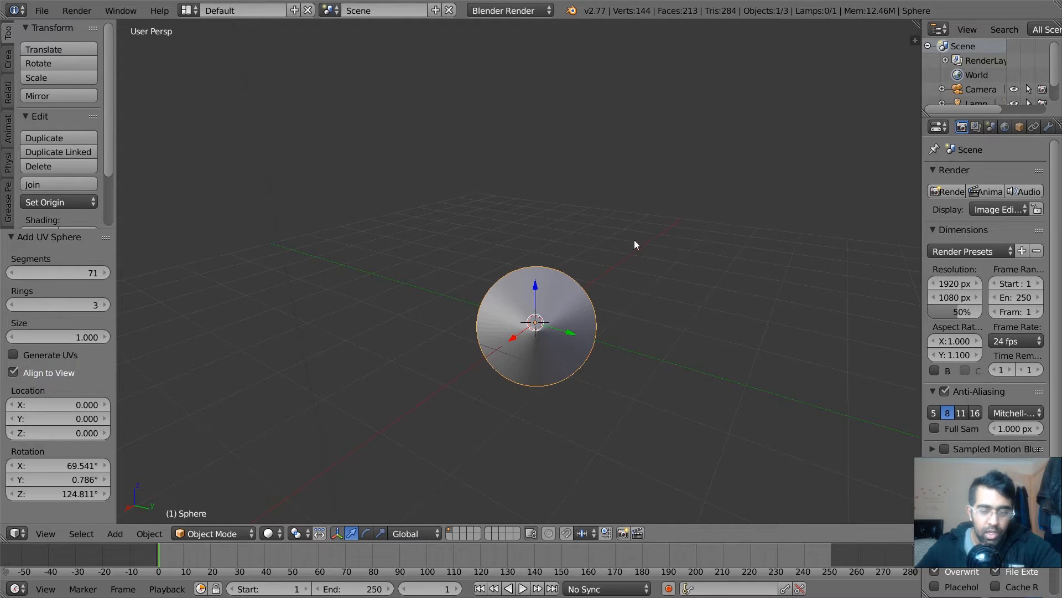
pyautogui.moveTo(612, 382)
pyautogui.mouseDown(button='middle')
pyautogui.moveTo(508, 306)
pyautogui.moveTo(586, 384)
pyautogui.moveTo(619, 384)
pyautogui.mouseUp(button='middle')
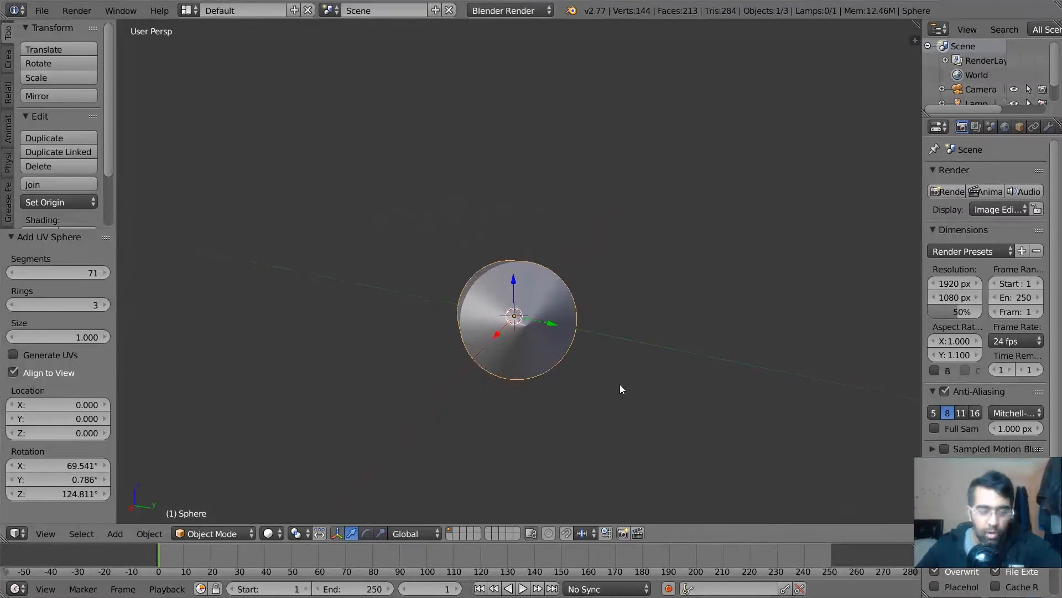
pyautogui.click(37, 377)
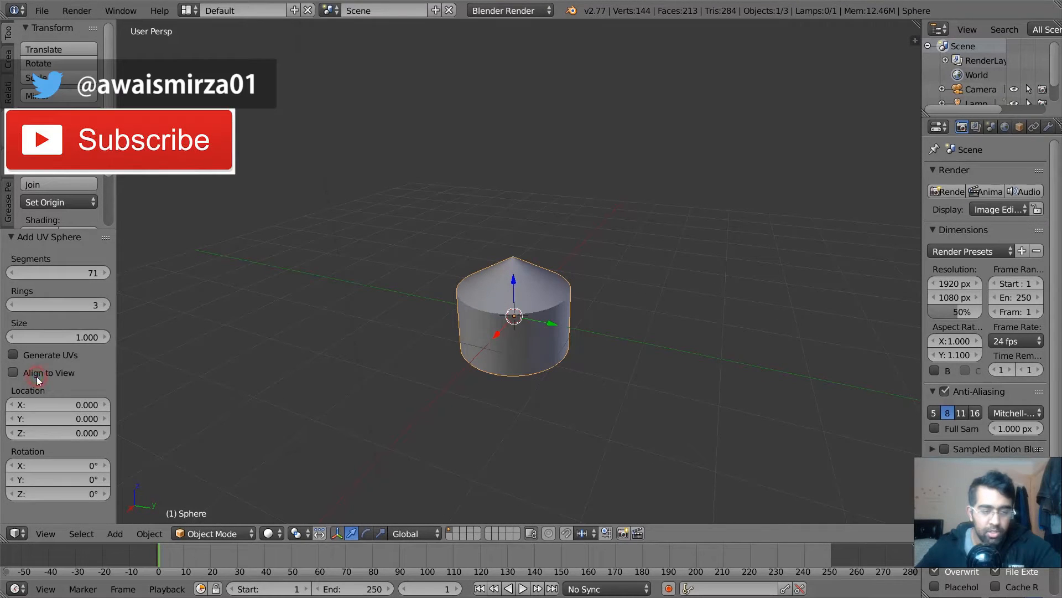
# - Replace the UV sphere with an ico sphere and set its subdivisions to 1
pyautogui.click(115, 534)
pyautogui.moveTo(128, 517)
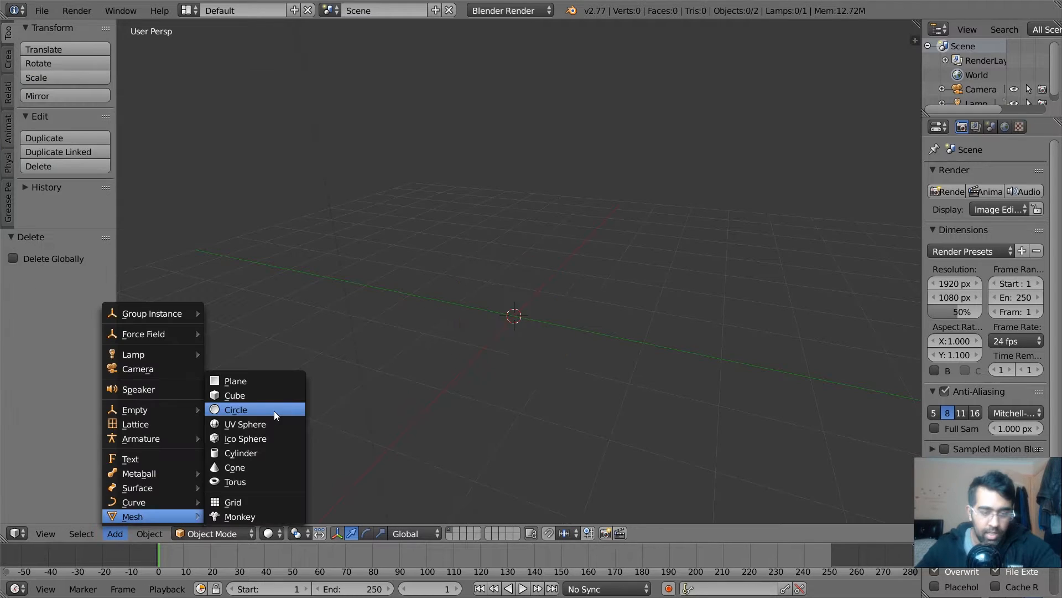
pyautogui.click(245, 441)
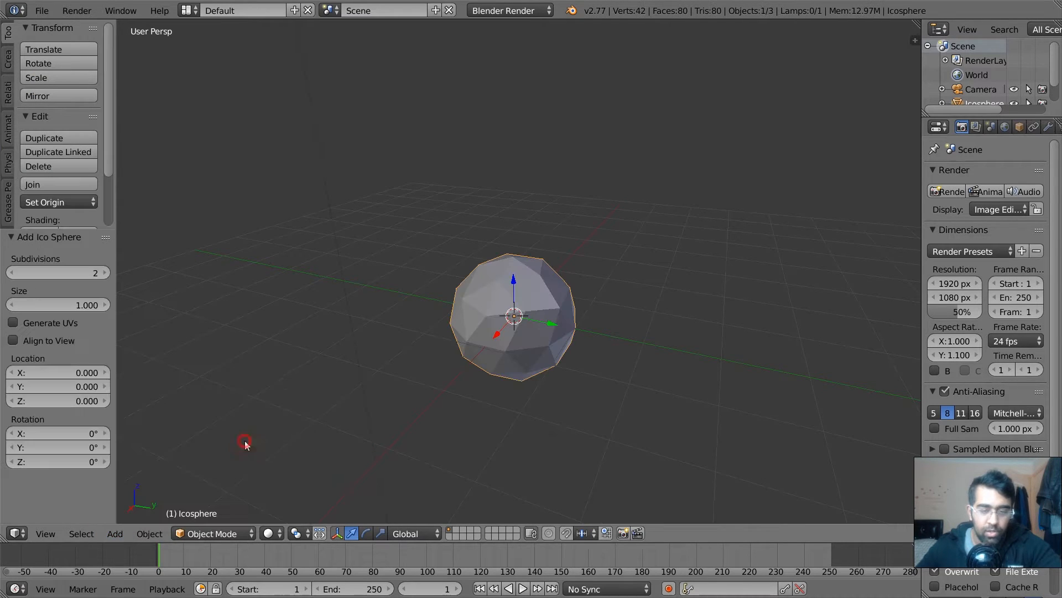
pyautogui.moveTo(55, 263); pyautogui.dragTo(146, 277)
pyautogui.moveTo(29, 274); pyautogui.dragTo(8, 274)
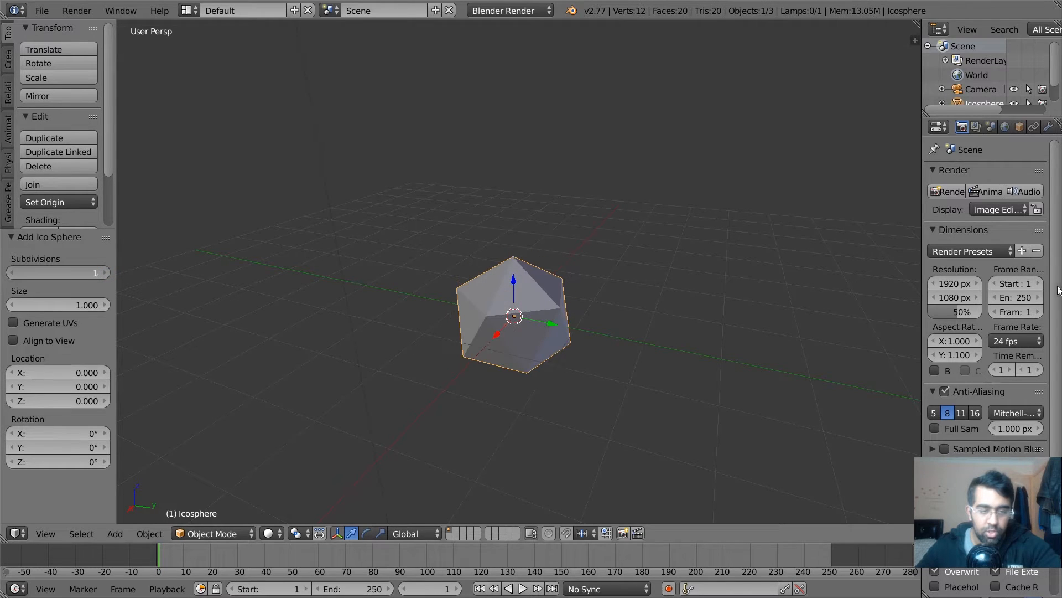
# - Switch the viewport shading to Wireframe, and set the ico sphere's size to 0.94
pyautogui.click(271, 534)
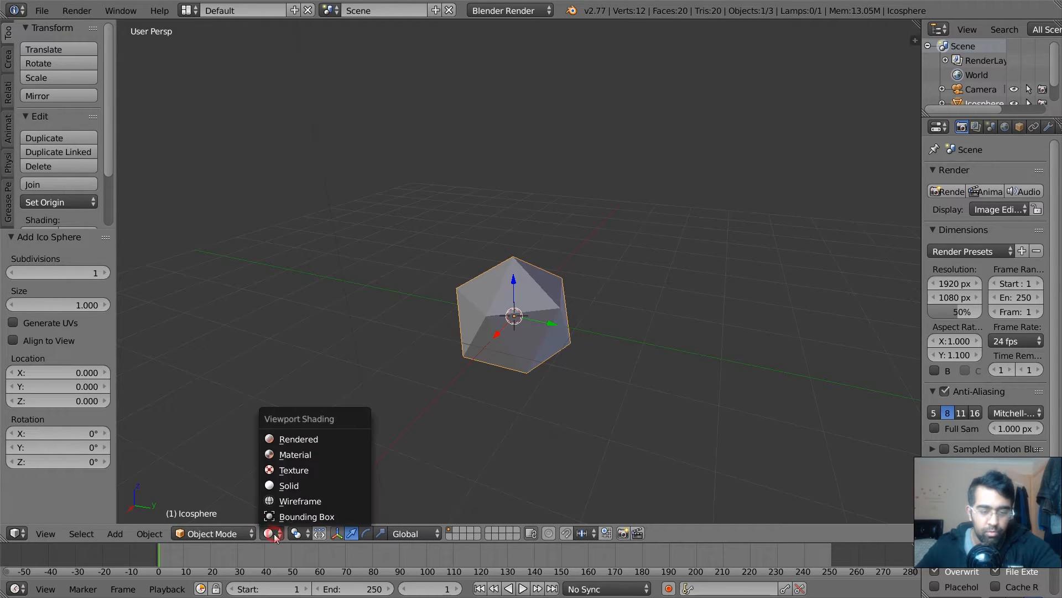
pyautogui.click(300, 500)
pyautogui.moveTo(108, 280)
pyautogui.mouseDown()
pyautogui.moveTo(135, 271)
pyautogui.moveTo(105, 268)
pyautogui.mouseUp()
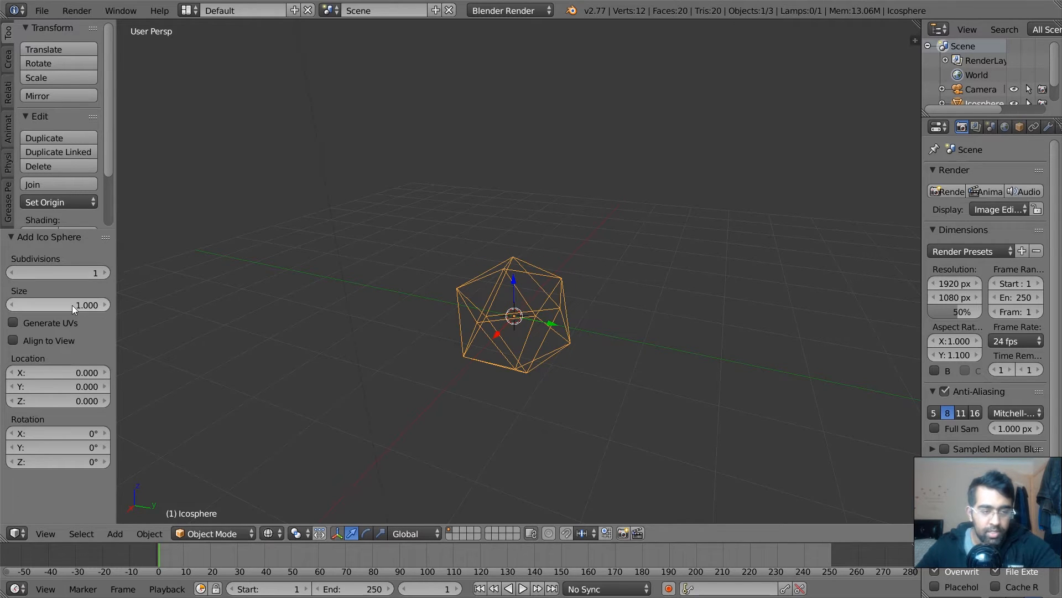
pyautogui.moveTo(98, 307)
pyautogui.mouseDown()
pyautogui.moveTo(145, 308)
pyautogui.moveTo(89, 324)
pyautogui.mouseUp()
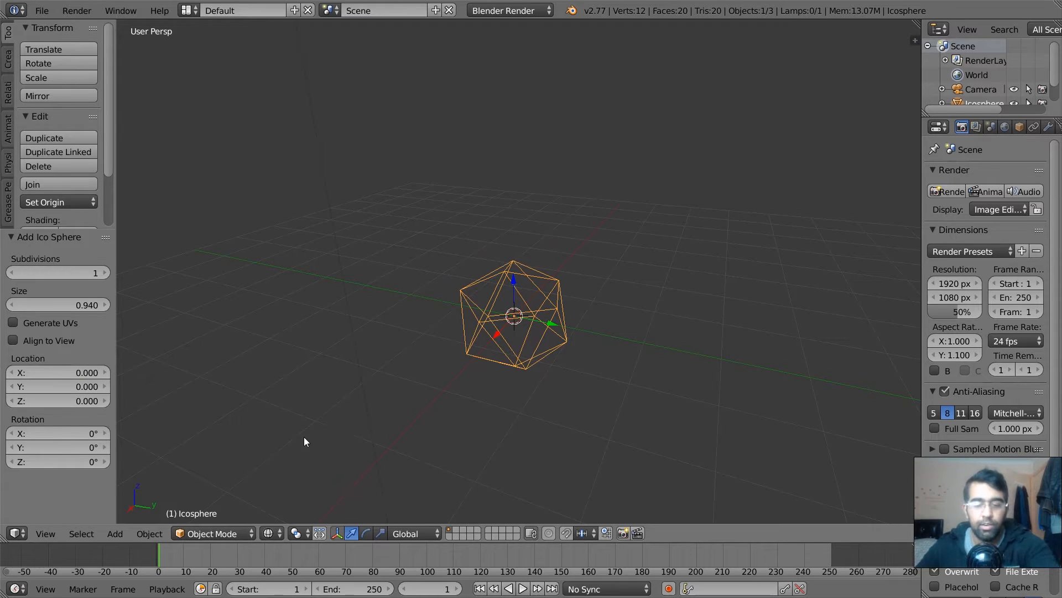
# - Replace the ico sphere with a cylinder that has 14 vertices, a radius of 1.11 and a depth of 1.44
pyautogui.press('x')
pyautogui.click(233, 450)
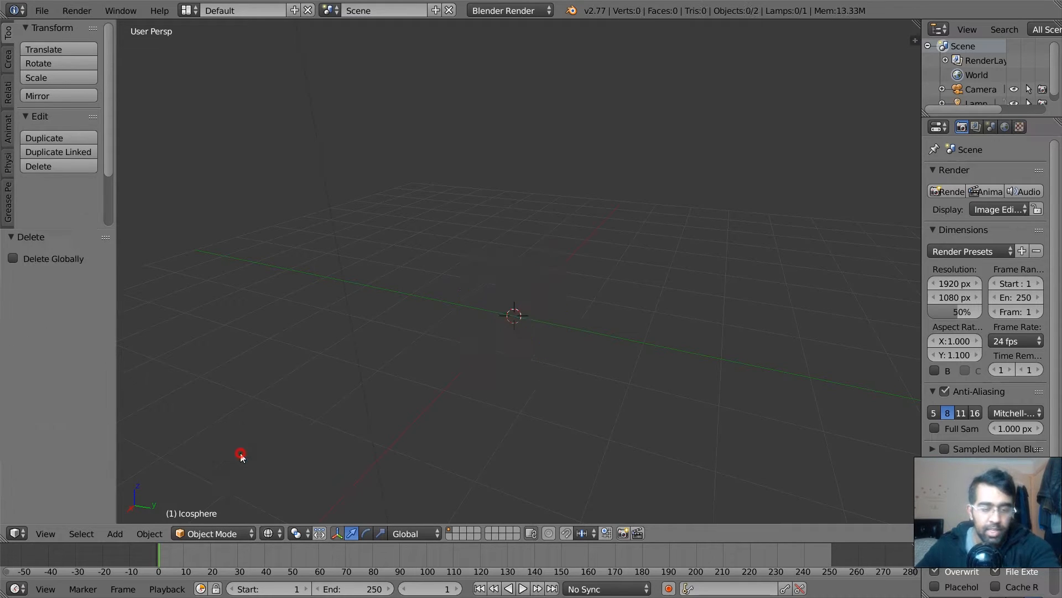
pyautogui.click(115, 533)
pyautogui.moveTo(194, 515)
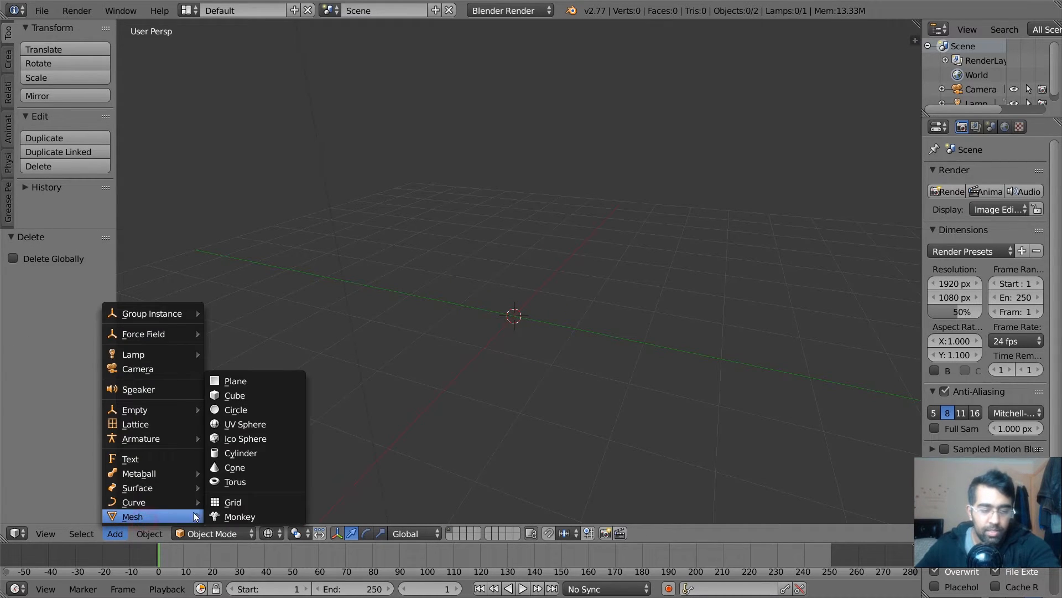
pyautogui.click(253, 452)
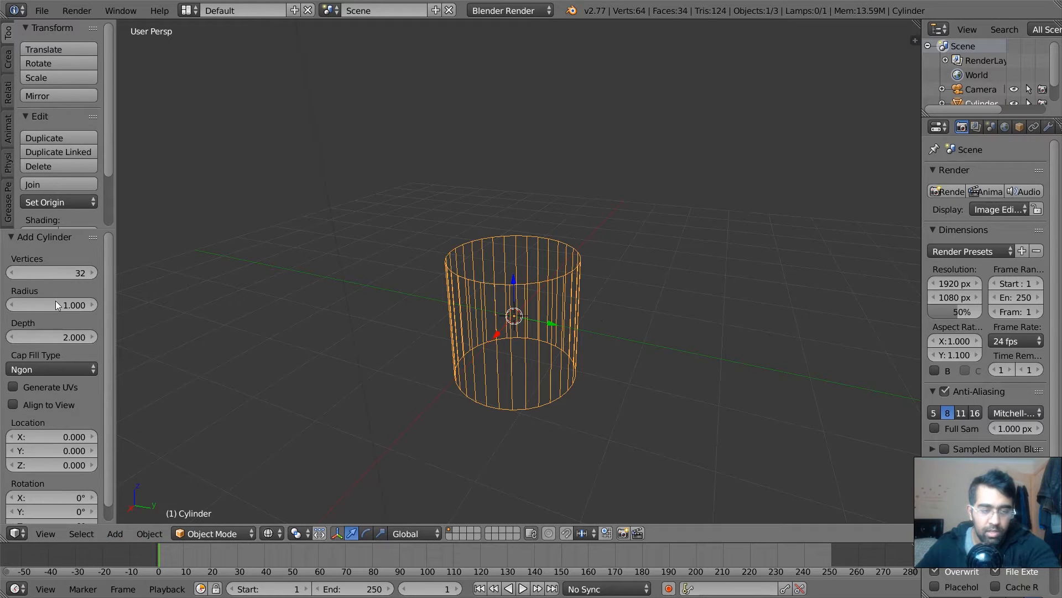
pyautogui.moveTo(94, 267); pyautogui.dragTo(64, 338)
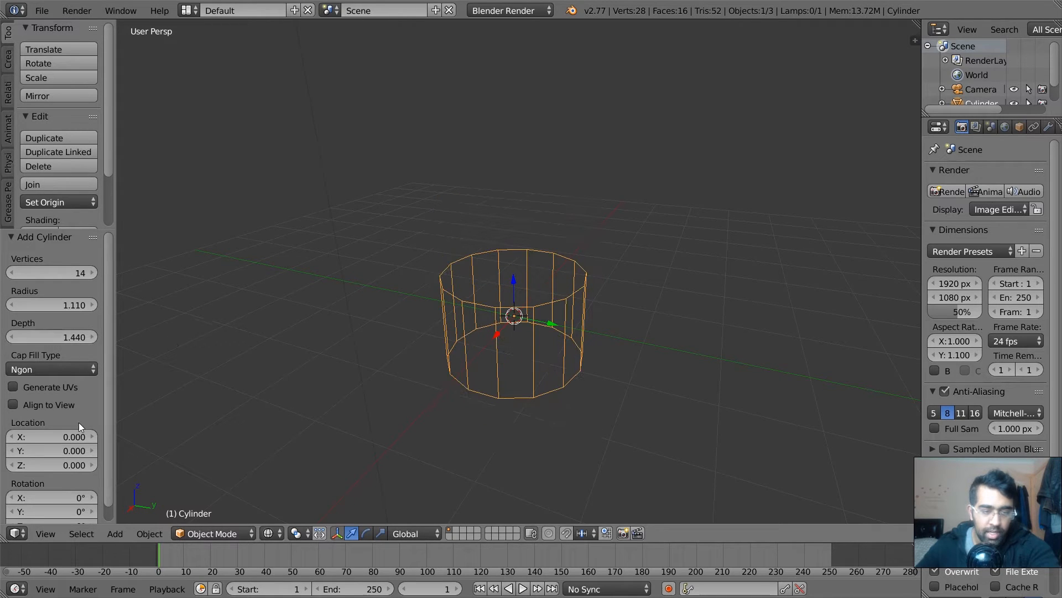
# - Try the cylinder's Align to View and Generate UVs options, turning each one on and back off
pyautogui.scroll(-1, 78, 423)
pyautogui.click(45, 390)
pyautogui.click(45, 390)
pyautogui.click(64, 374)
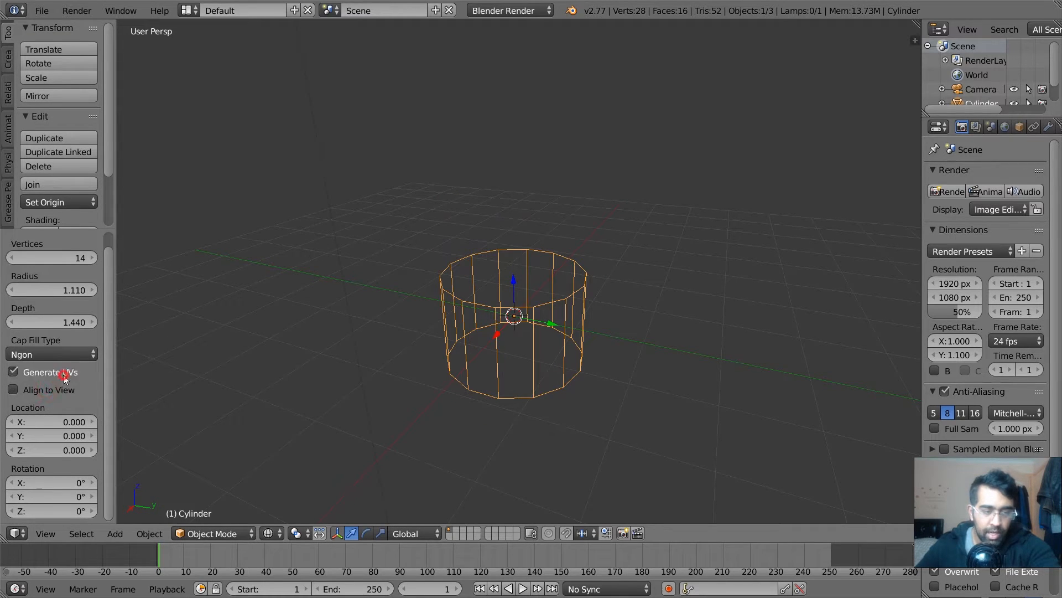
pyautogui.click(66, 371)
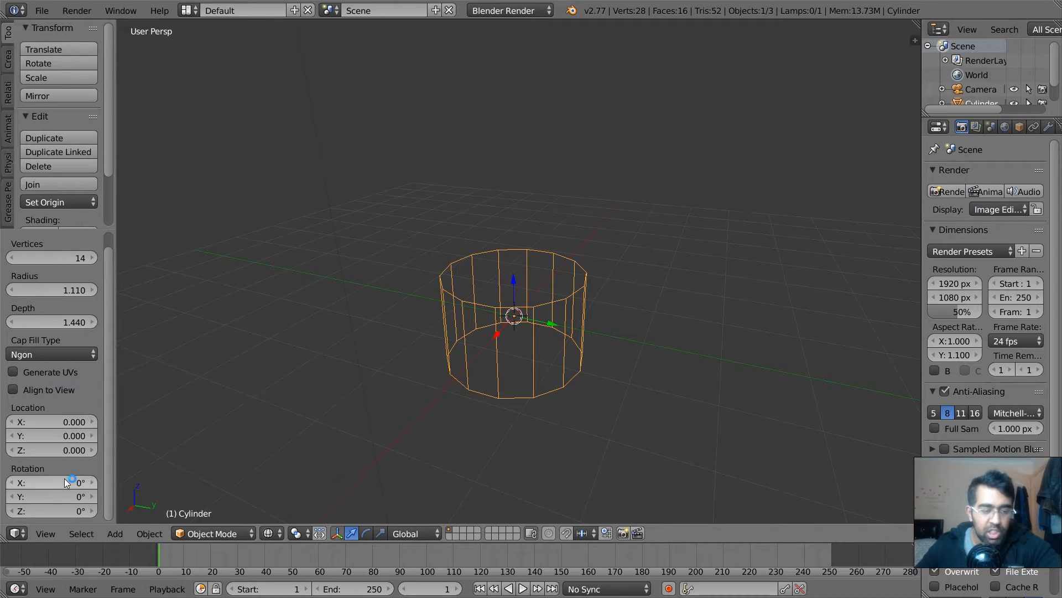
# - Delete the cylinder and add a cone mesh at the 3D cursor
pyautogui.press('x')
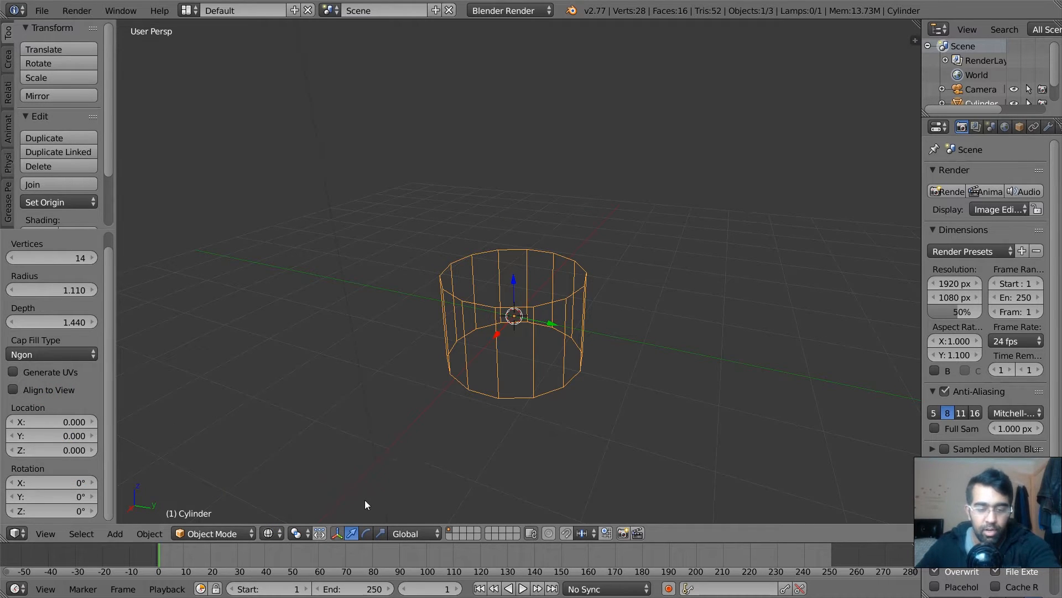
pyautogui.press('x')
pyautogui.click(388, 483)
pyautogui.click(115, 534)
pyautogui.moveTo(137, 517)
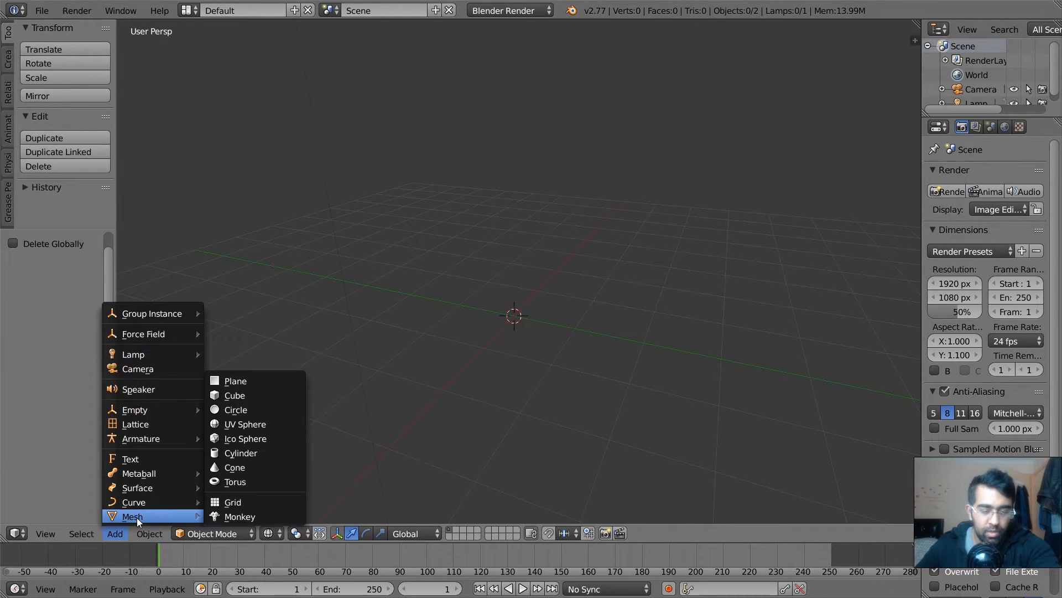
pyautogui.click(244, 468)
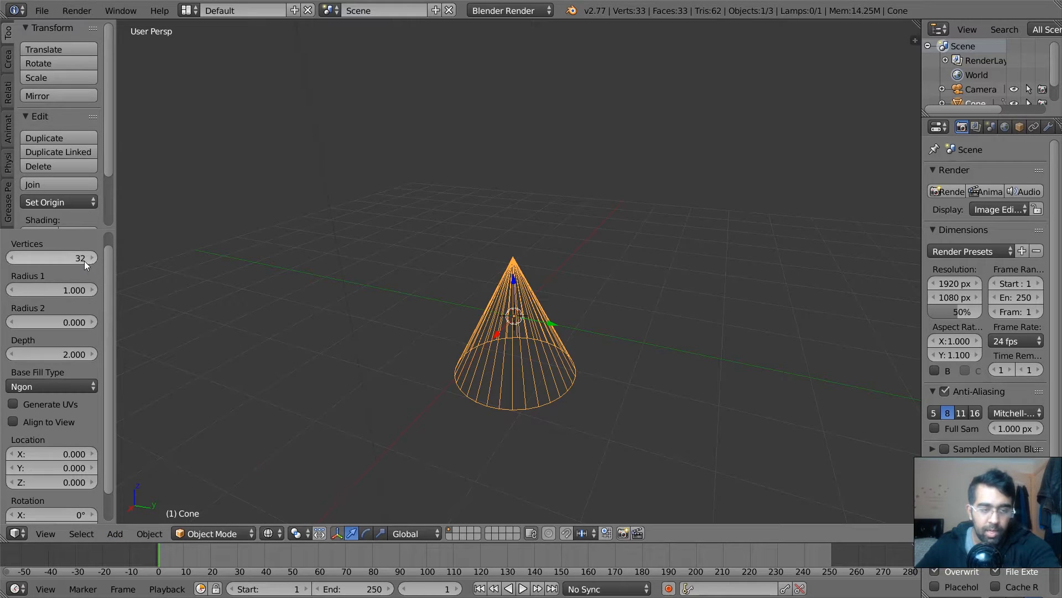
# - Set the cone's vertices to 196, Radius 1 to 1.65 and Radius 2 to 0.8, and switch the viewport shading to Solid
pyautogui.moveTo(85, 260); pyautogui.dragTo(139, 295)
pyautogui.moveTo(69, 323); pyautogui.dragTo(88, 321)
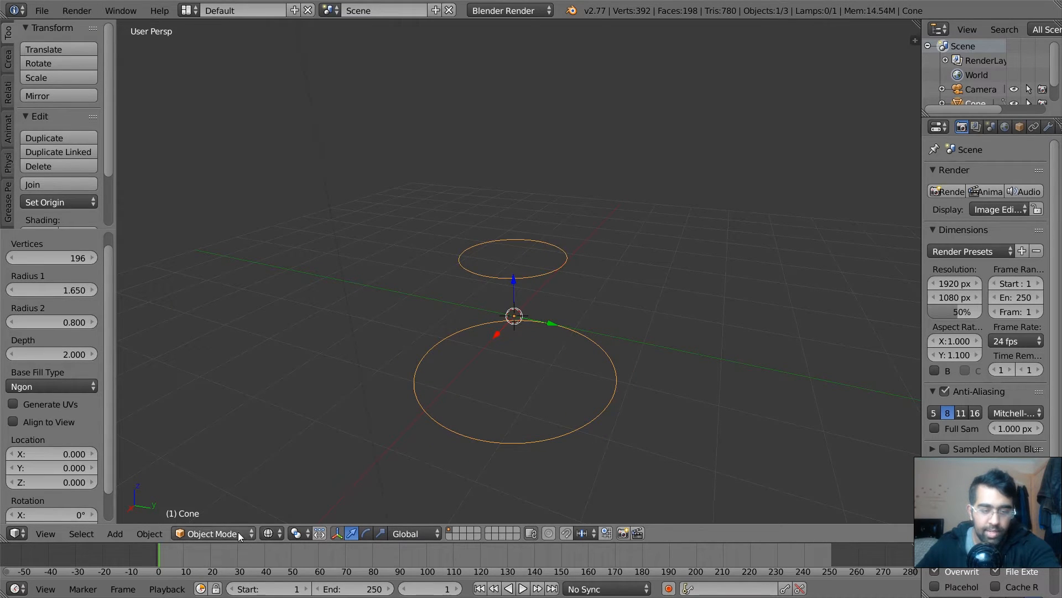
pyautogui.click(270, 533)
pyautogui.click(296, 484)
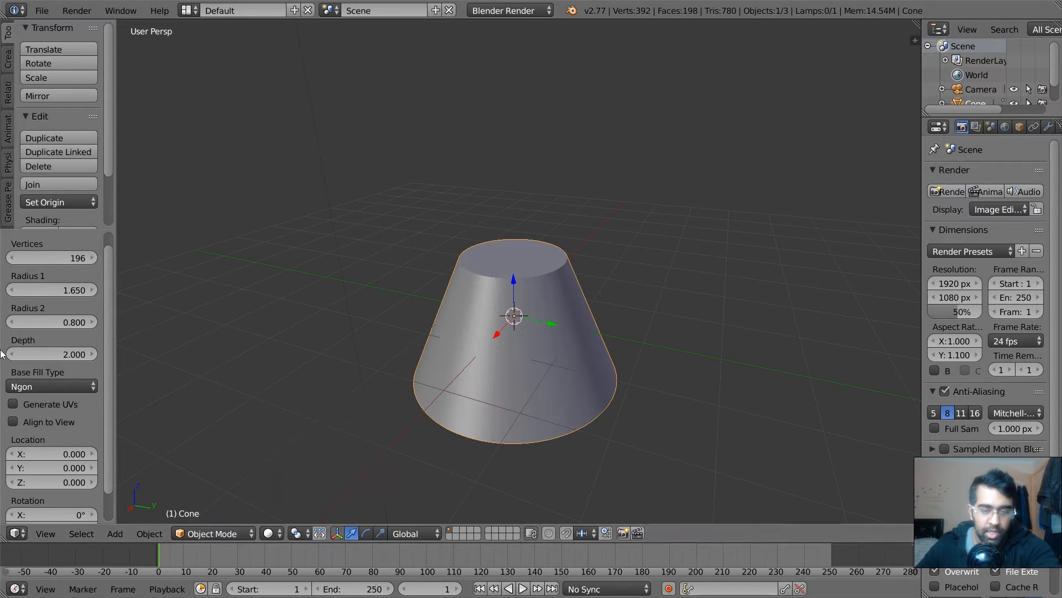
# - Set the cone's depth to 0.96 and delete the cone
pyautogui.moveTo(89, 354); pyautogui.dragTo(32, 349)
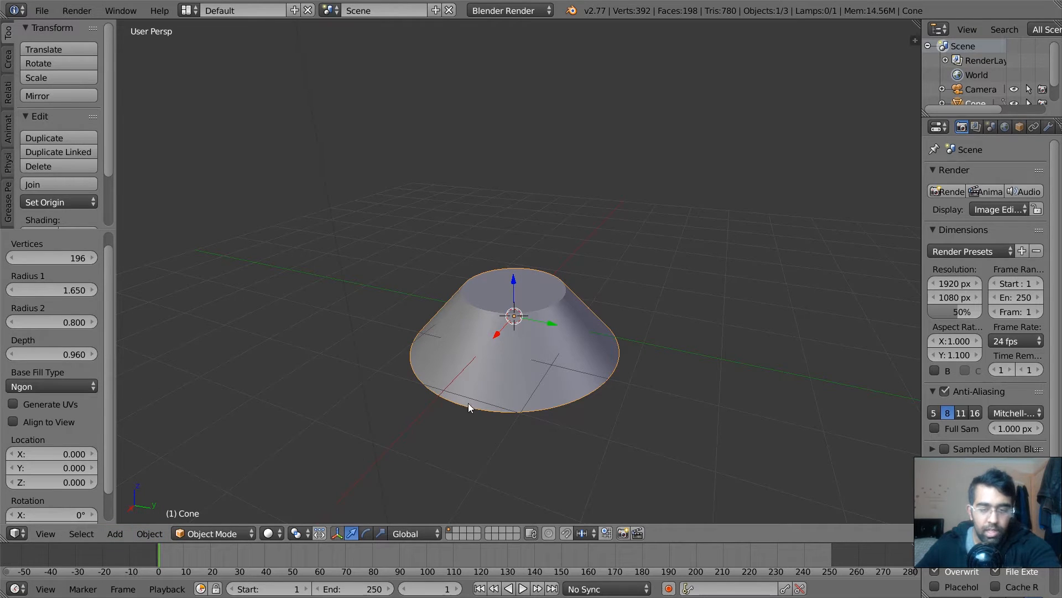
pyautogui.press('x')
pyautogui.click(299, 474)
# - Add a torus mesh at the 3D cursor and check its operator presets
pyautogui.click(115, 534)
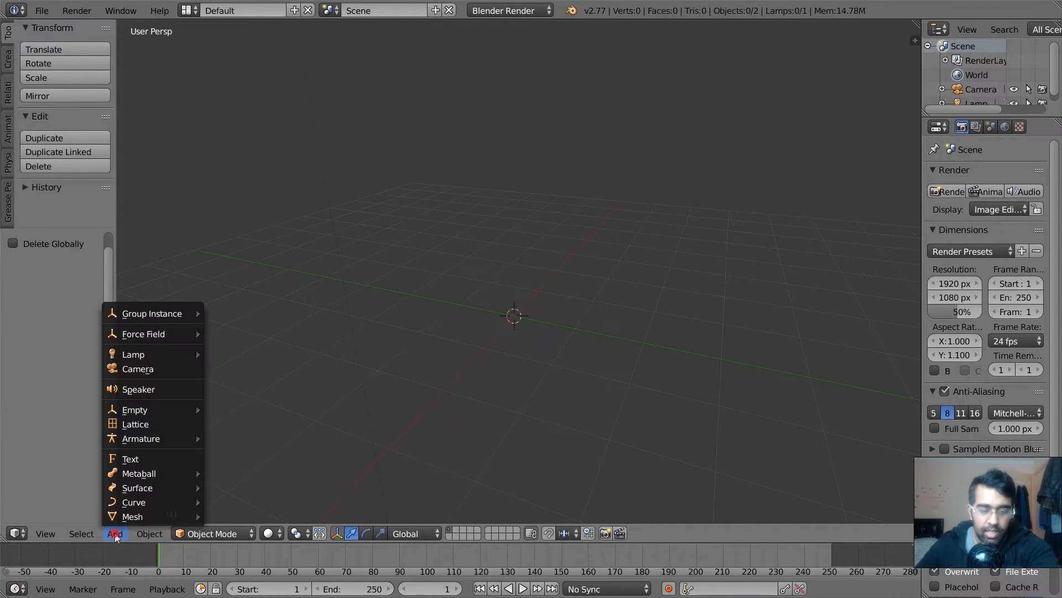
pyautogui.moveTo(133, 516)
pyautogui.click(248, 485)
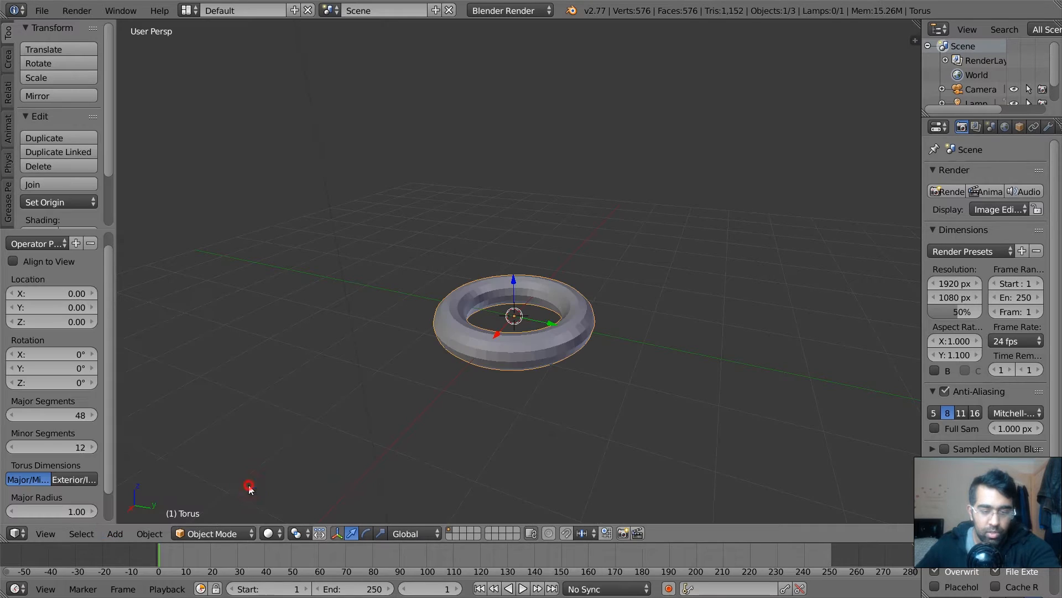
pyautogui.scroll(1, 61, 285)
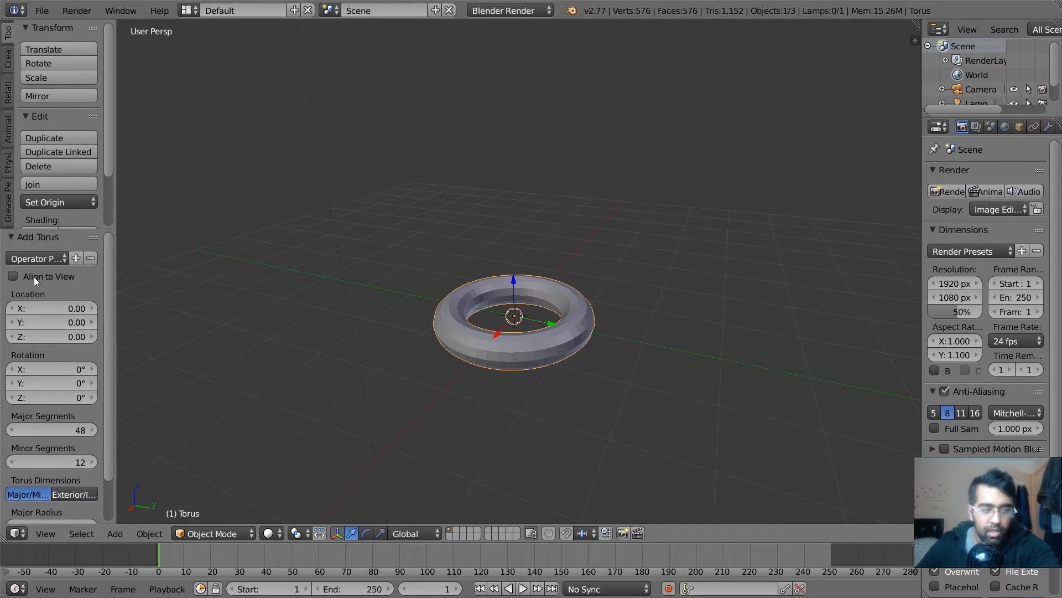
pyautogui.click(56, 258)
pyautogui.click(55, 259)
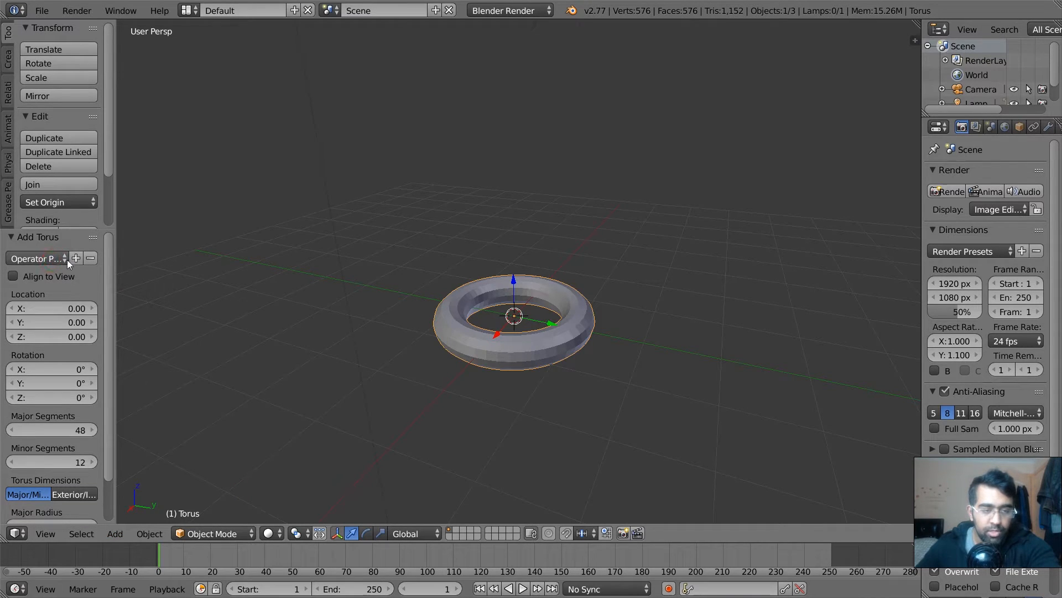
# - In Wireframe shading, set the torus to 4 major segments, 10 minor segments, major radius 2.74 and minor radius 0.31
pyautogui.click(94, 429)
pyautogui.moveTo(94, 430); pyautogui.dragTo(53, 429)
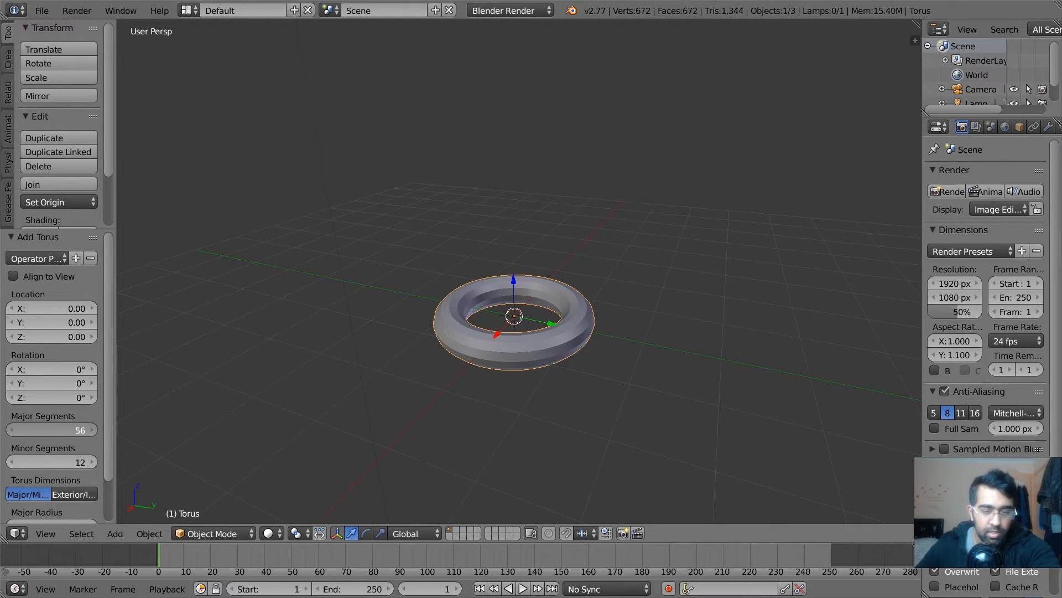
pyautogui.click(264, 531)
pyautogui.click(285, 501)
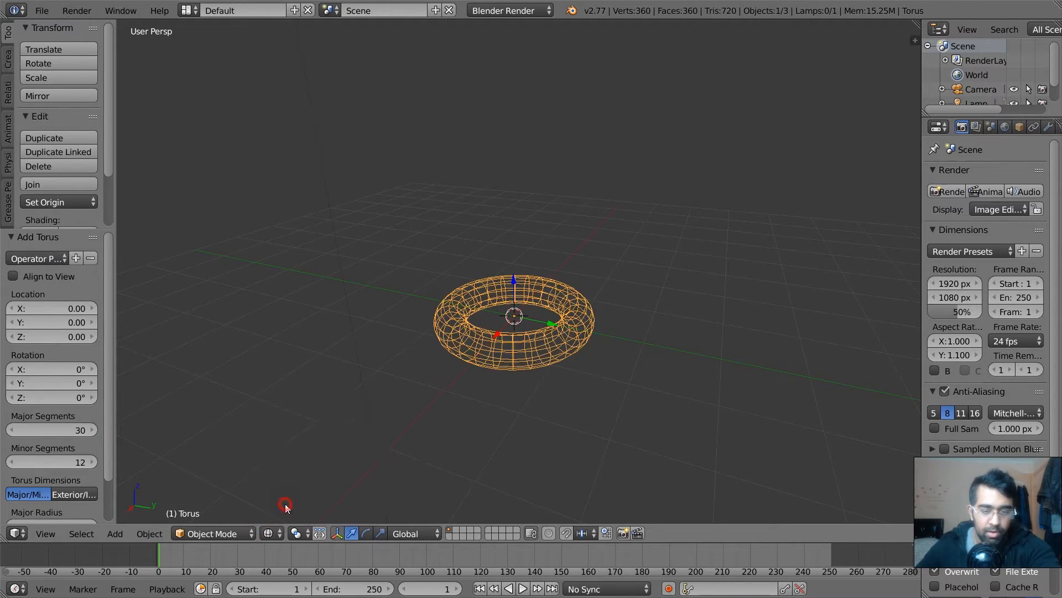
pyautogui.moveTo(86, 431); pyautogui.dragTo(22, 430)
pyautogui.moveTo(84, 466); pyautogui.dragTo(94, 512)
pyautogui.scroll(-2, 77, 459)
# - Delete the torus and add a monkey mesh at the 3D cursor
pyautogui.press('x')
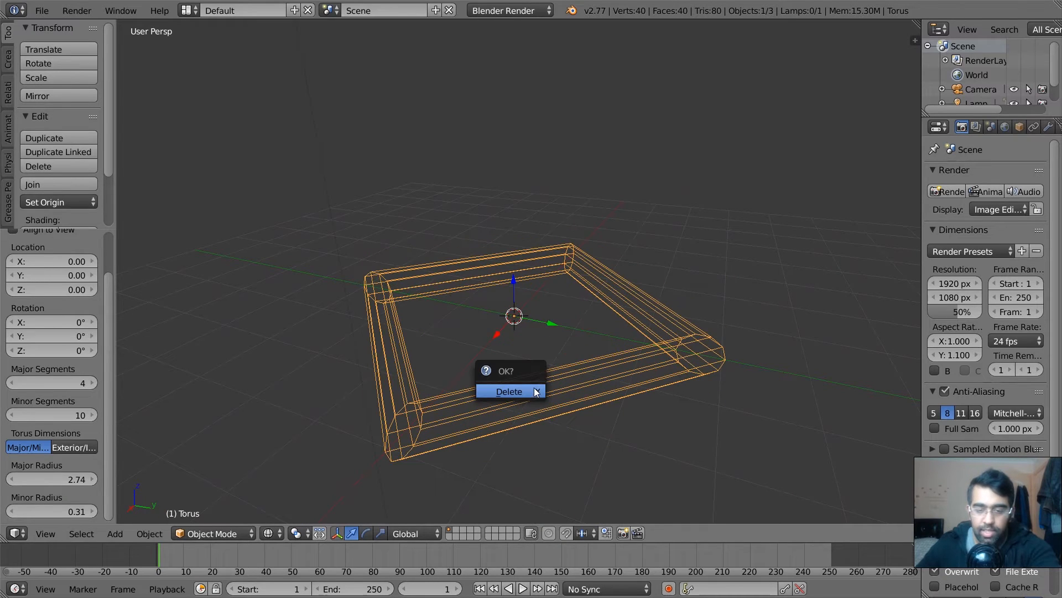
pyautogui.click(533, 388)
pyautogui.click(116, 532)
pyautogui.moveTo(136, 515)
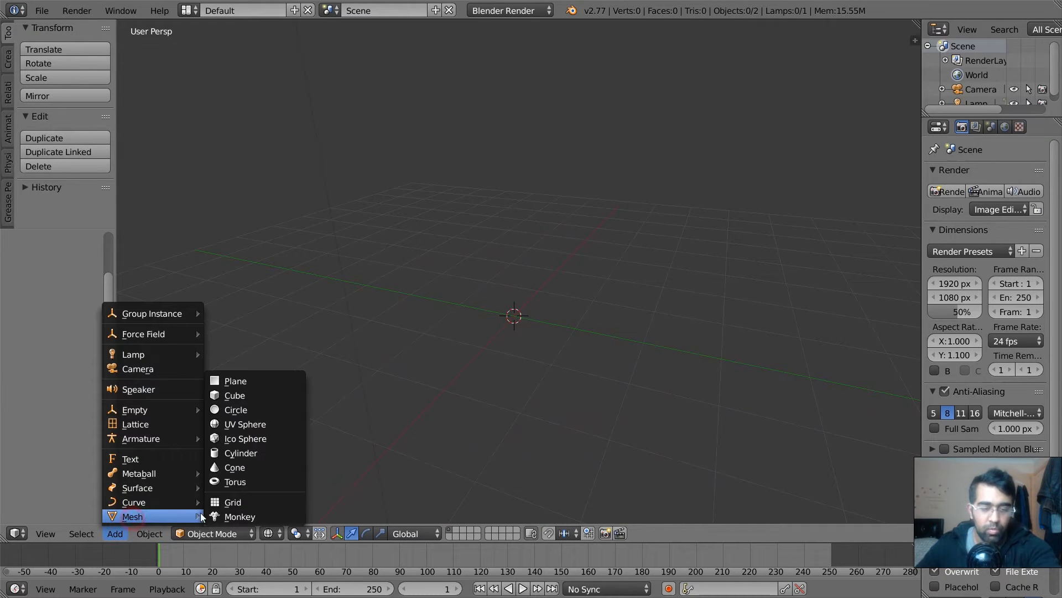
pyautogui.click(241, 513)
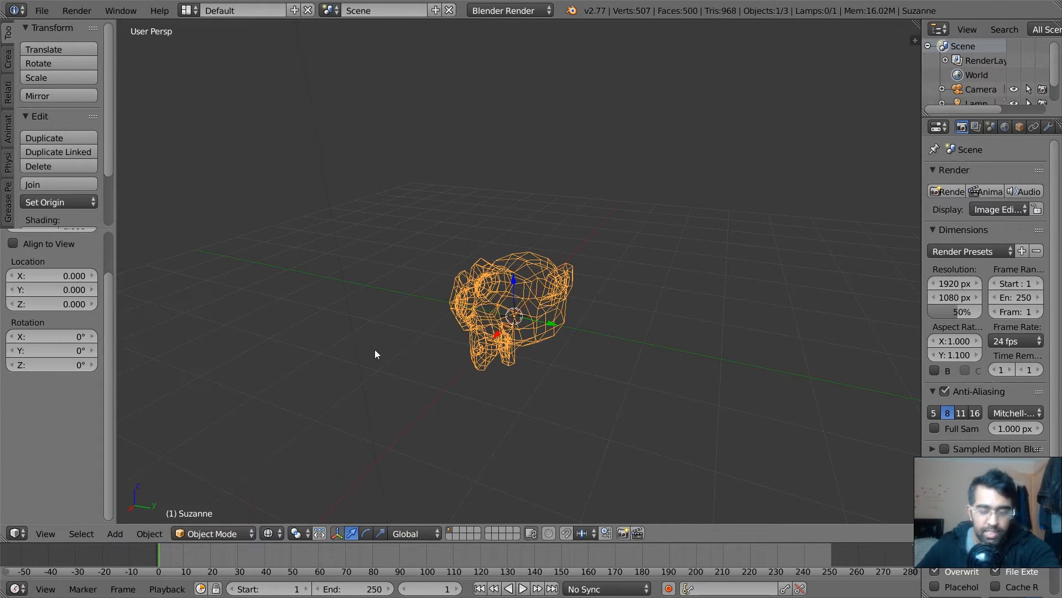
# - Switch the viewport shading to Solid and adjust the monkey's radius
pyautogui.click(269, 533)
pyautogui.click(288, 485)
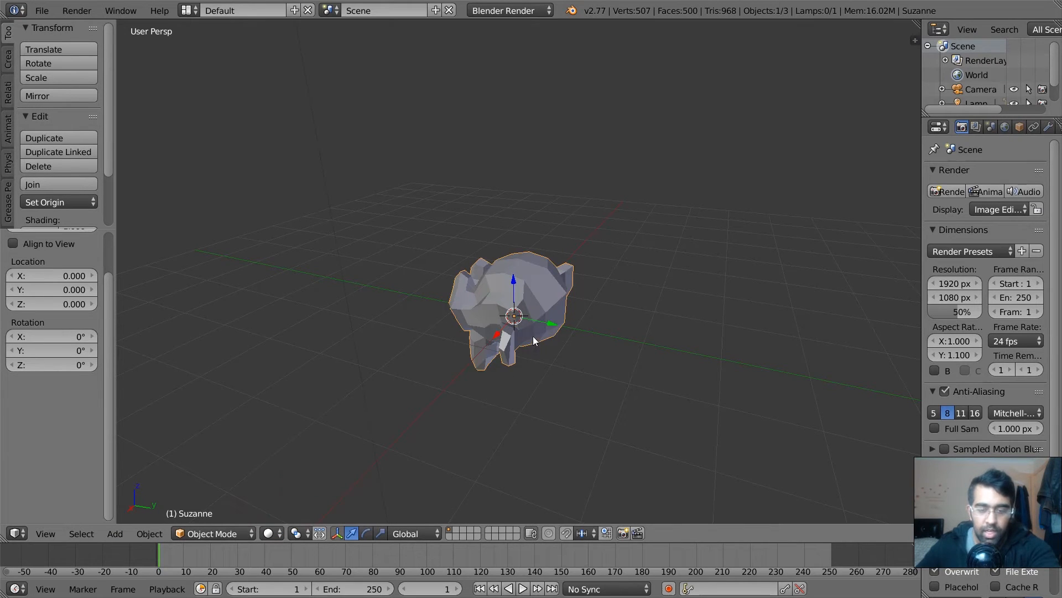
pyautogui.moveTo(532, 336)
pyautogui.mouseDown(button='middle')
pyautogui.moveTo(515, 363)
pyautogui.moveTo(537, 352)
pyautogui.mouseUp(button='middle')
pyautogui.scroll(3, 537, 351)
pyautogui.keyDown('shift'); pyautogui.moveTo(536, 351); pyautogui.dragTo(542, 160, button='middle'); pyautogui.keyUp('shift')
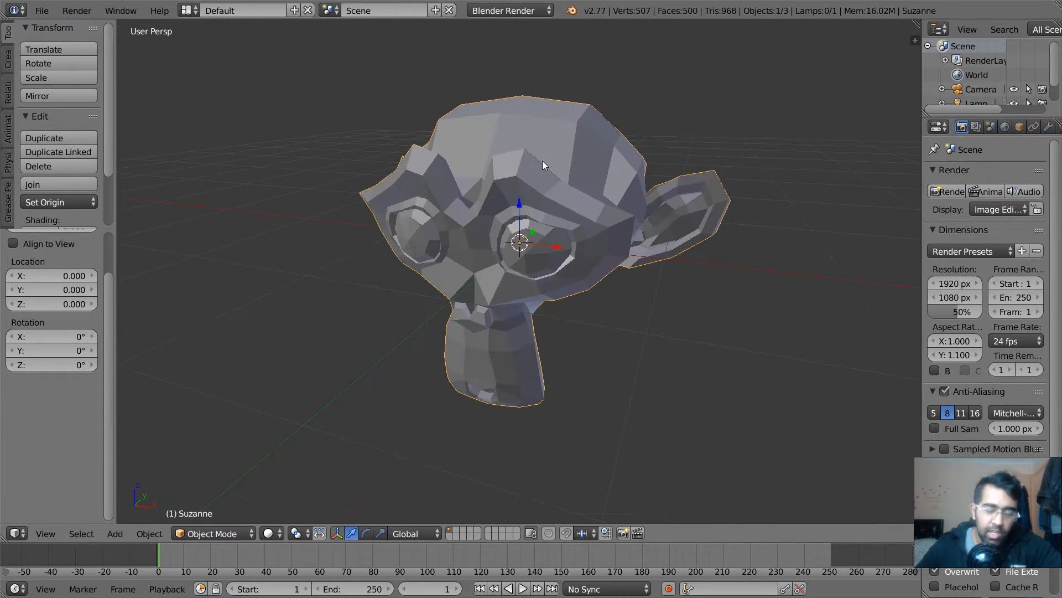
pyautogui.scroll(3, 57, 325)
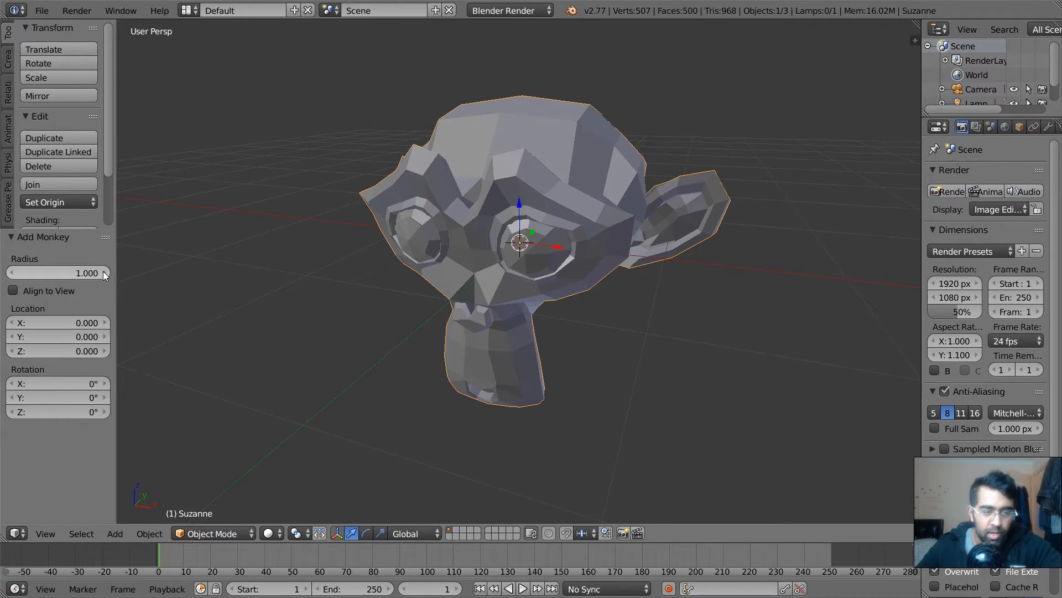
pyautogui.moveTo(103, 271); pyautogui.dragTo(81, 314)
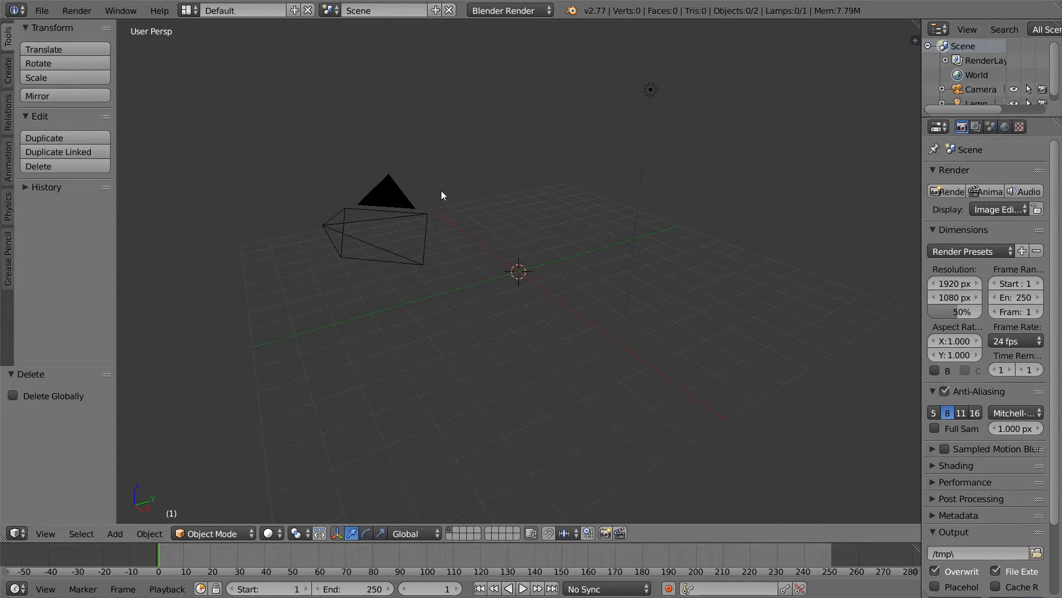
# - Add a UV sphere to the empty scene and switch the viewport shading to Wireframe
pyautogui.click(115, 533)
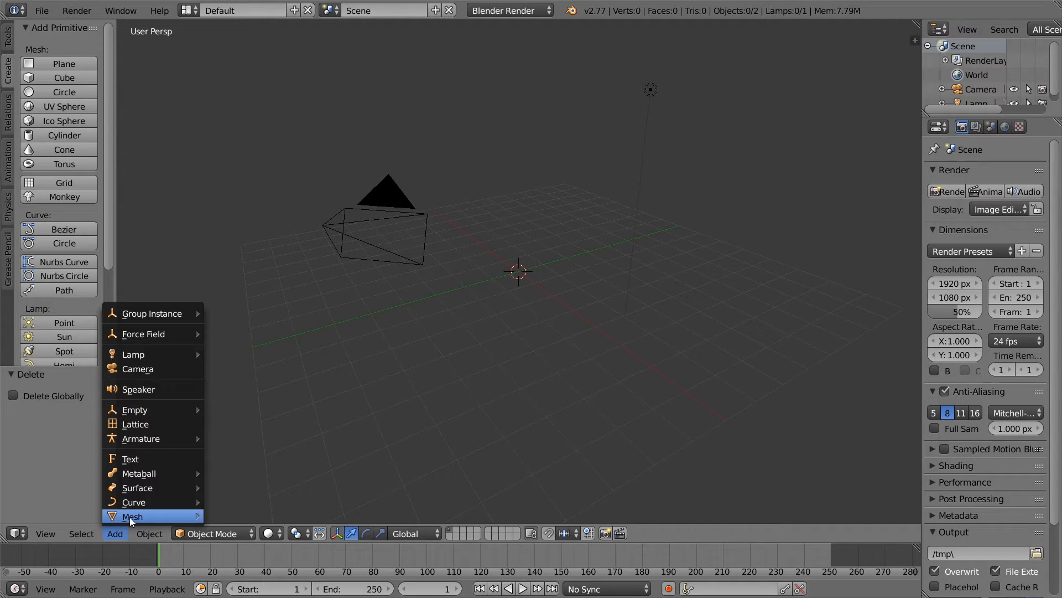
pyautogui.moveTo(129, 517)
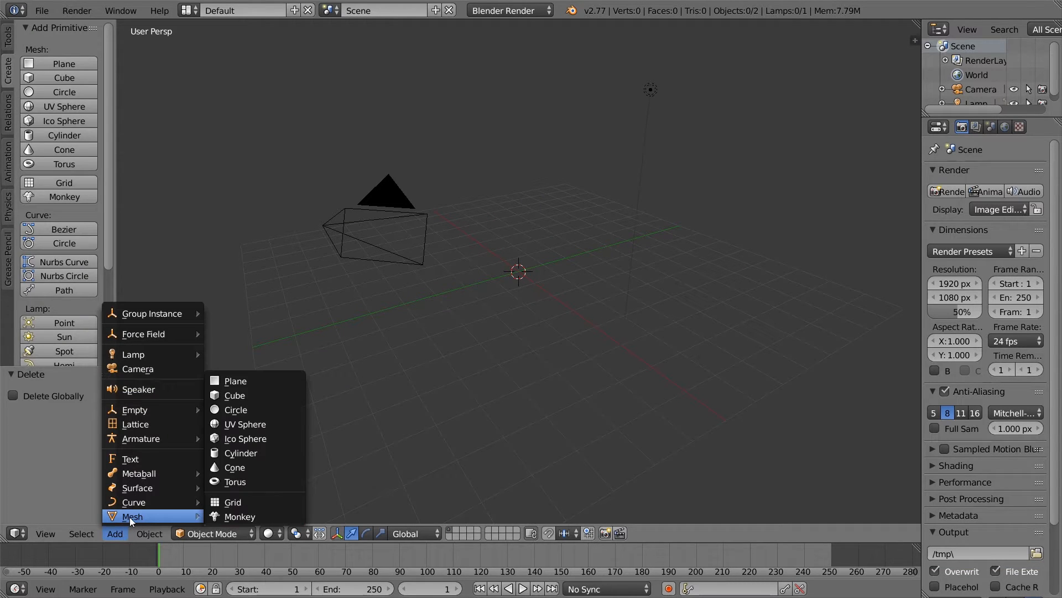
pyautogui.click(254, 425)
pyautogui.scroll(7, 548, 263)
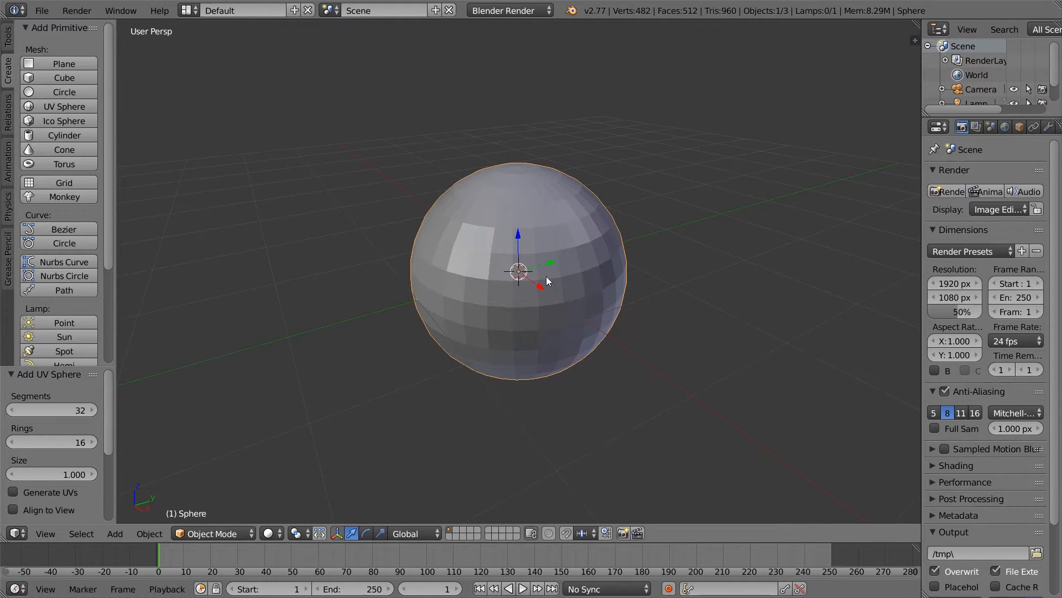
pyautogui.click(270, 536)
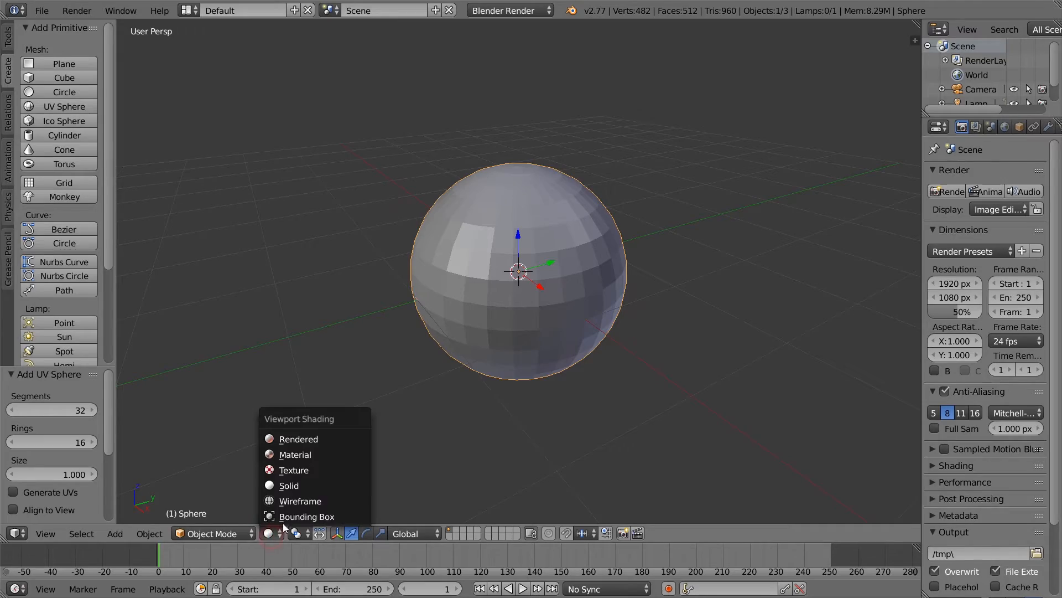
pyautogui.click(300, 503)
pyautogui.moveTo(560, 299); pyautogui.dragTo(455, 290, button='middle')
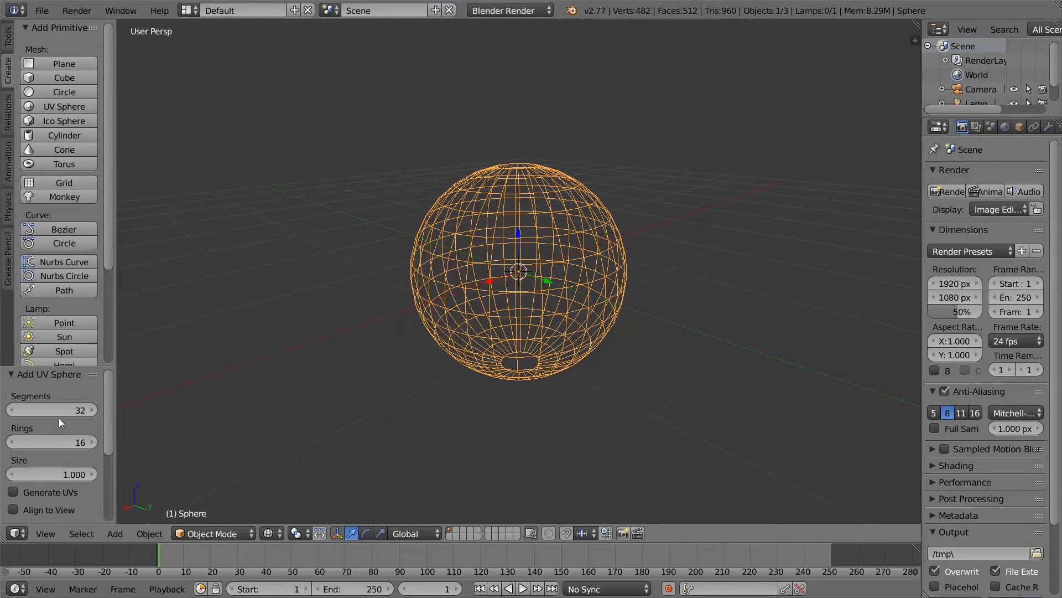
# - Set the UV sphere's segments to 20 and its rings to 14
pyautogui.scroll(-1, 58, 417)
pyautogui.click(11, 388)
pyautogui.click(11, 389)
pyautogui.click(11, 388)
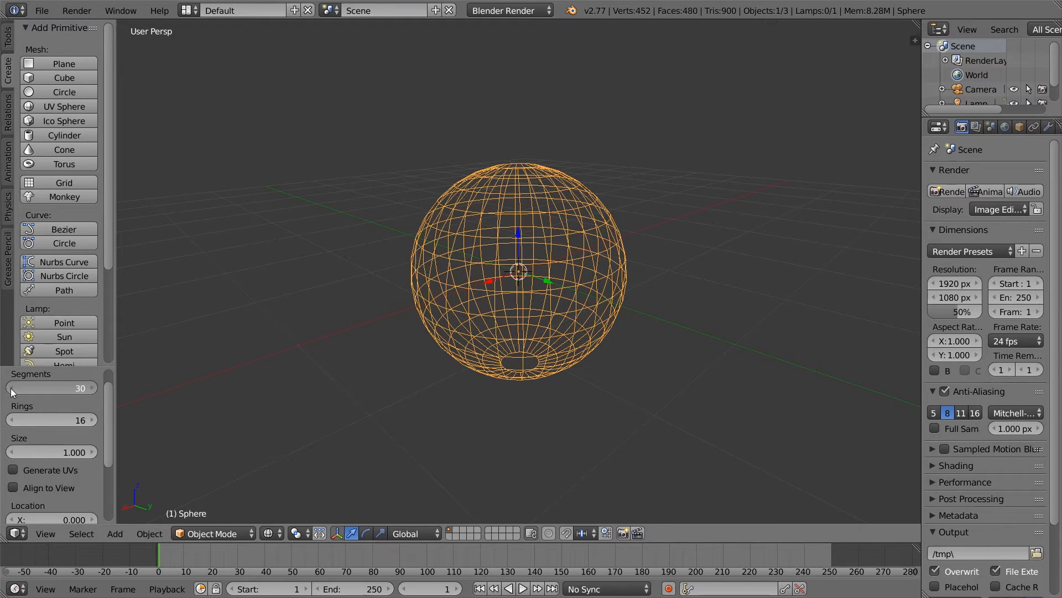
pyautogui.click(11, 388)
pyautogui.click(12, 388)
pyautogui.click(12, 388)
pyautogui.click(11, 389)
pyautogui.click(12, 389)
pyautogui.click(11, 388)
pyautogui.click(11, 388)
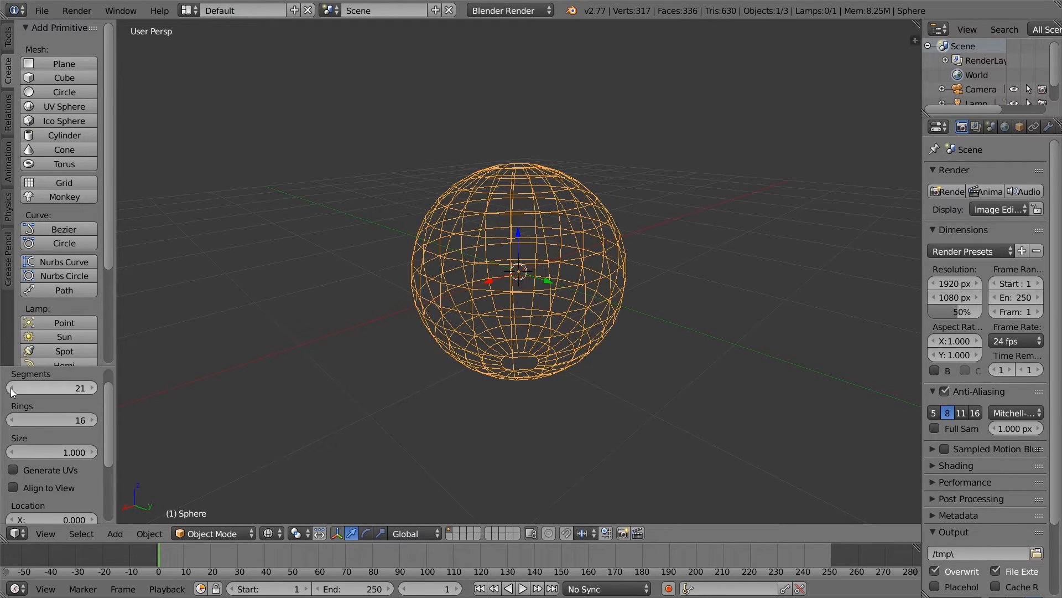
pyautogui.click(12, 388)
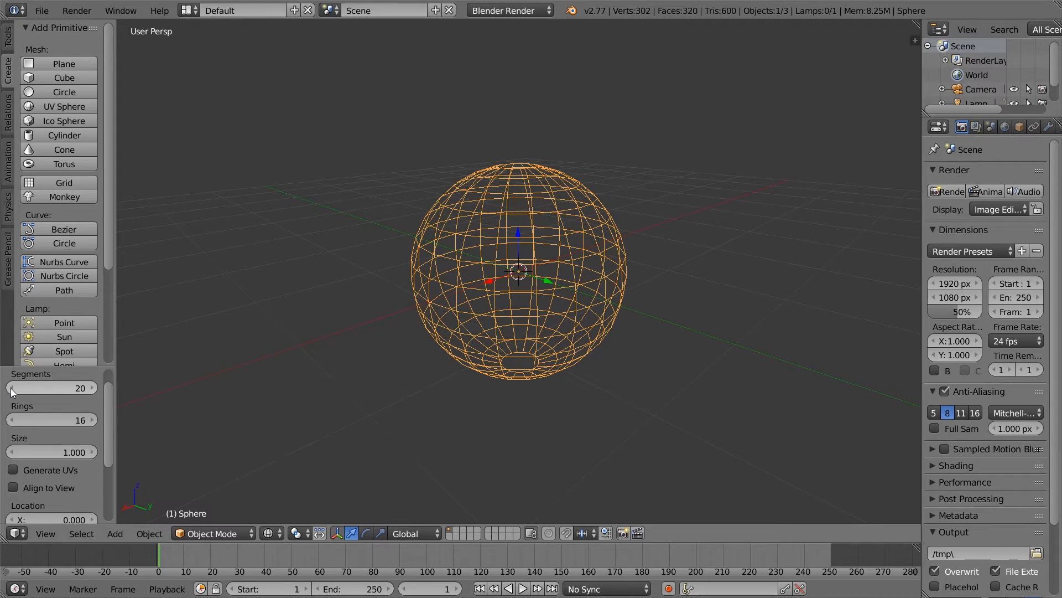
pyautogui.click(11, 421)
pyautogui.click(11, 421)
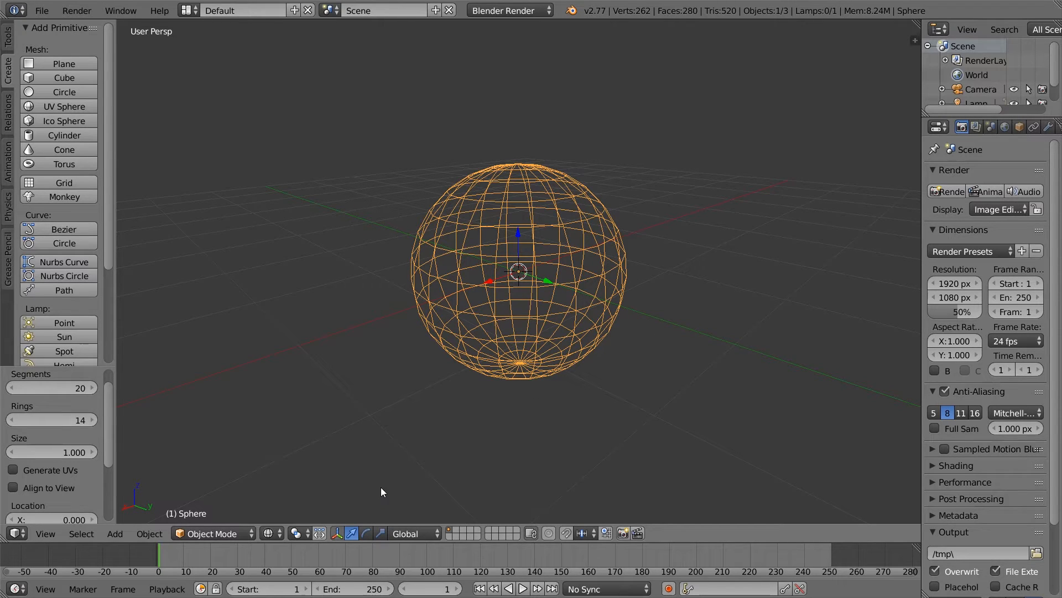
# - Switch the sphere to Edit Mode and deselect all of its vertices
pyautogui.click(238, 535)
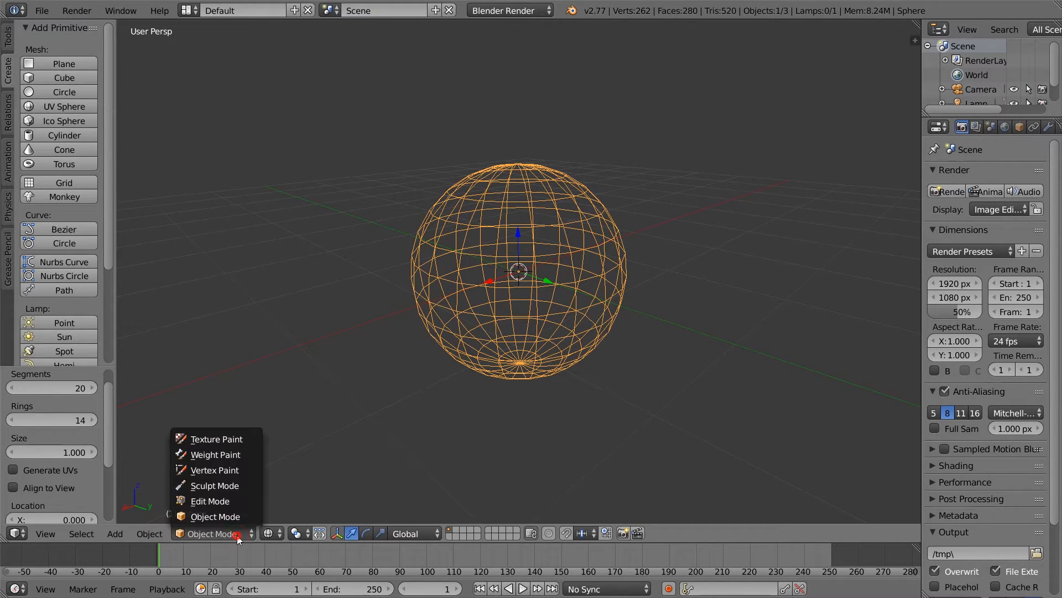
pyautogui.click(217, 501)
pyautogui.moveTo(217, 501); pyautogui.dragTo(520, 382, button='middle')
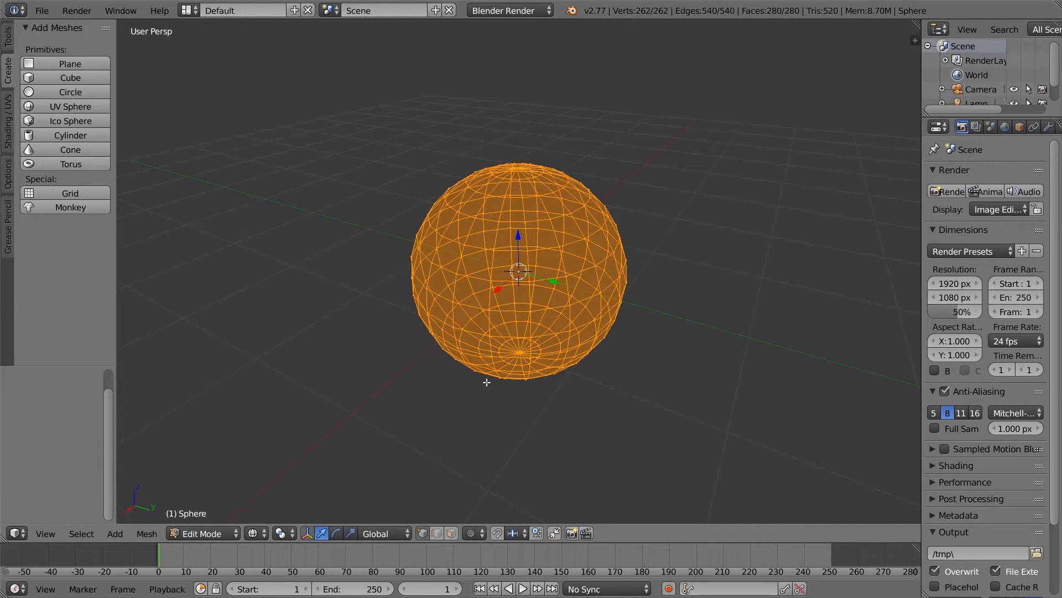
pyautogui.press('a')
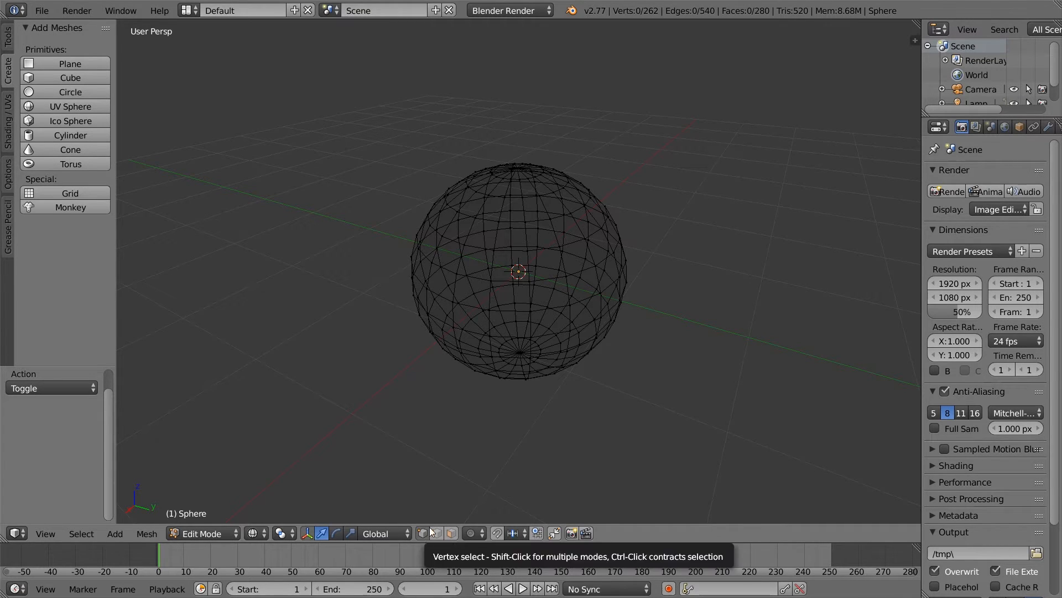
# - Select six vertices through the wireframe sphere and orbit around it to examine where they lie
pyautogui.scroll(1, 570, 254)
pyautogui.rightClick(578, 278)
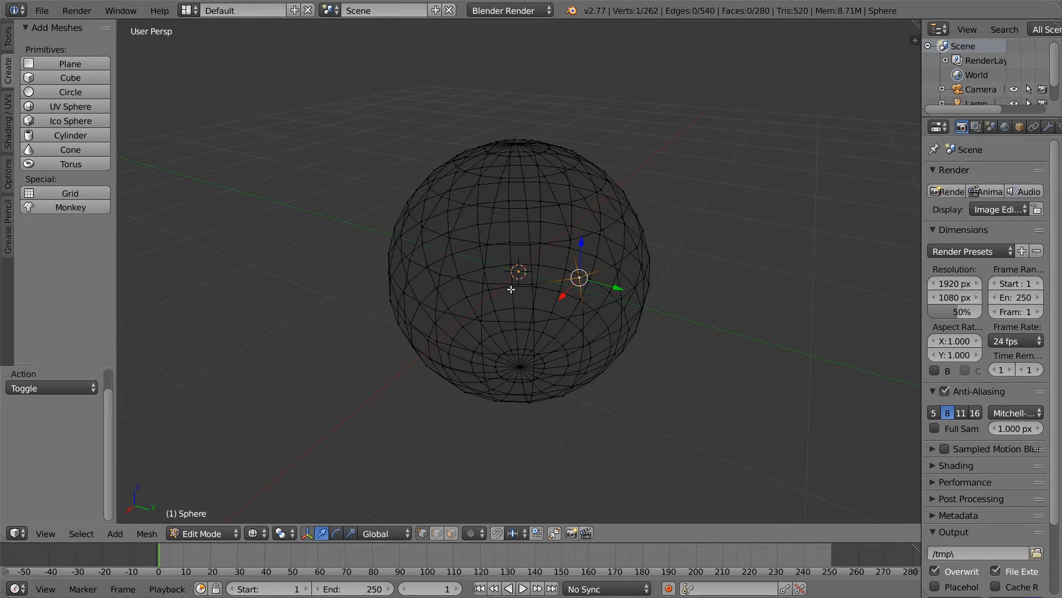
pyautogui.keyDown('shift'); pyautogui.rightClick(513, 285); pyautogui.keyUp('shift')
pyautogui.keyDown('shift'); pyautogui.rightClick(541, 282); pyautogui.keyUp('shift')
pyautogui.keyDown('shift'); pyautogui.rightClick(570, 247); pyautogui.keyUp('shift')
pyautogui.keyDown('shift'); pyautogui.rightClick(570, 240); pyautogui.keyUp('shift')
pyautogui.keyDown('shift'); pyautogui.rightClick(541, 244); pyautogui.keyUp('shift')
pyautogui.moveTo(597, 294); pyautogui.dragTo(826, 253, button='middle')
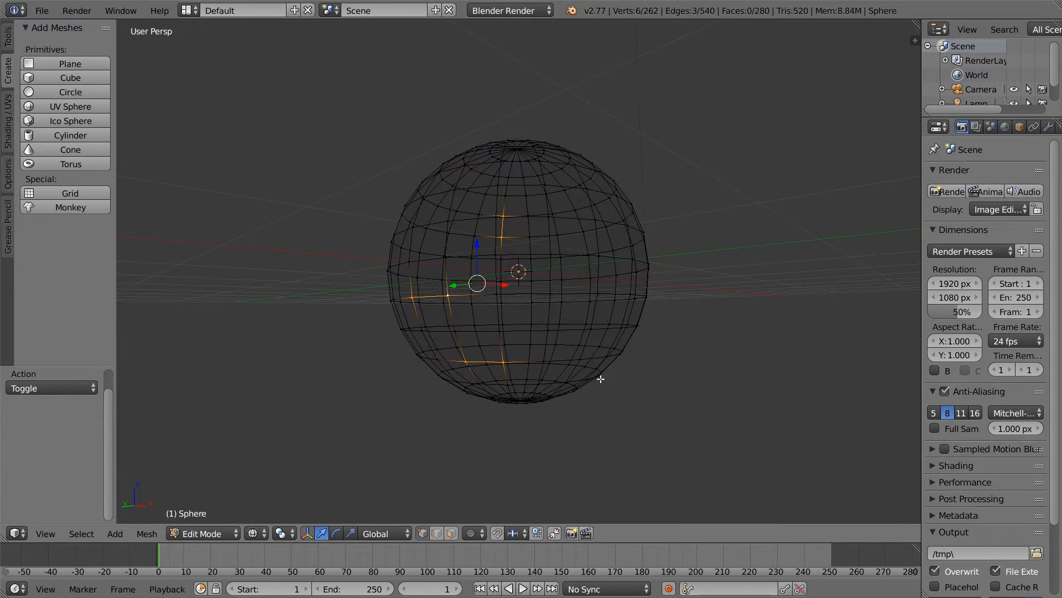
pyautogui.moveTo(600, 379); pyautogui.dragTo(401, 364, button='middle')
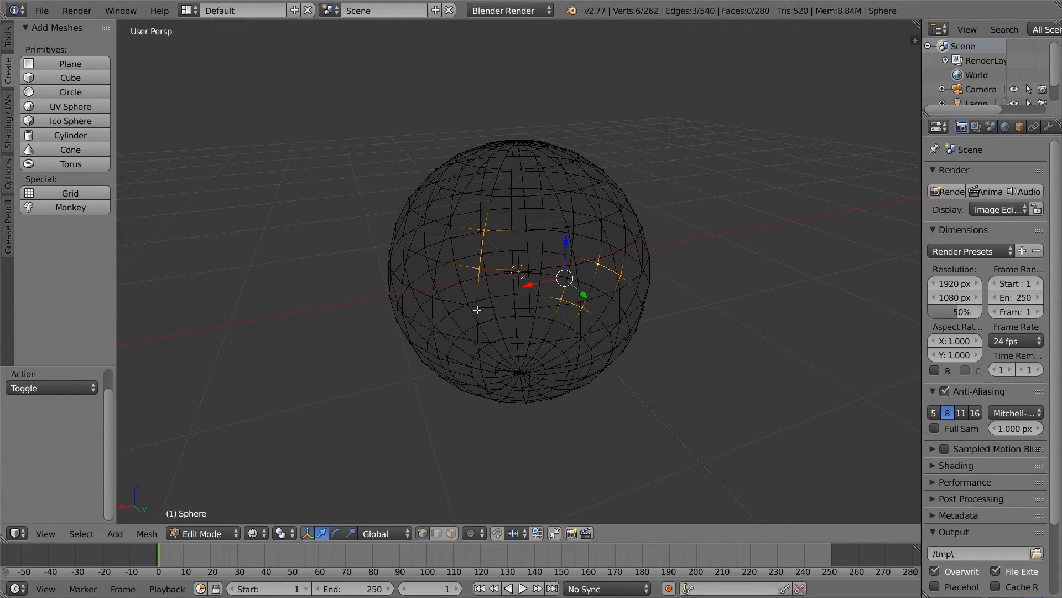
# - Deselect all vertices and switch the viewport shading to Solid
pyautogui.press('a')
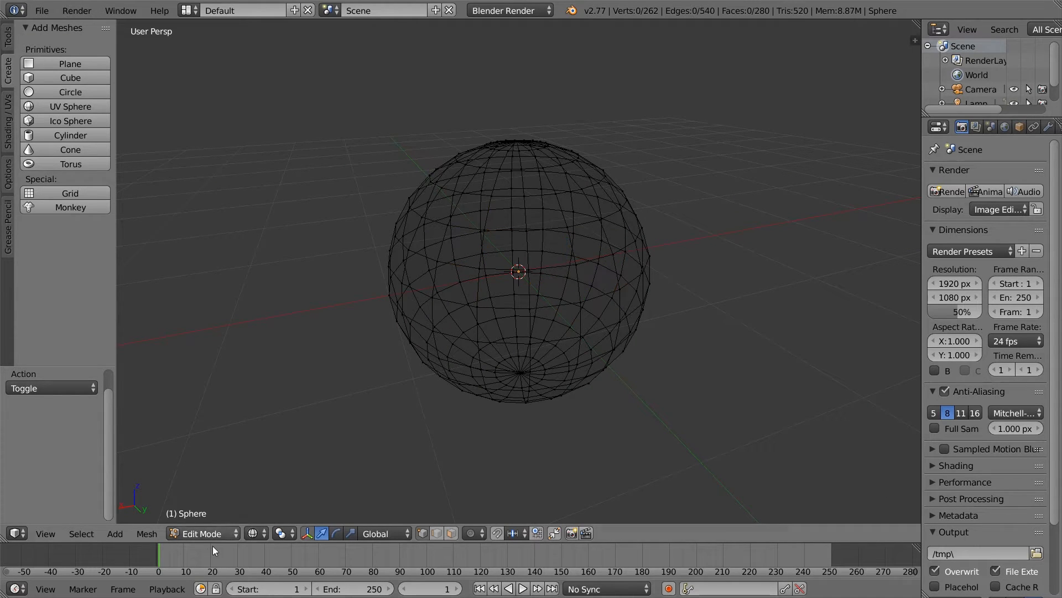
pyautogui.click(256, 533)
pyautogui.click(279, 485)
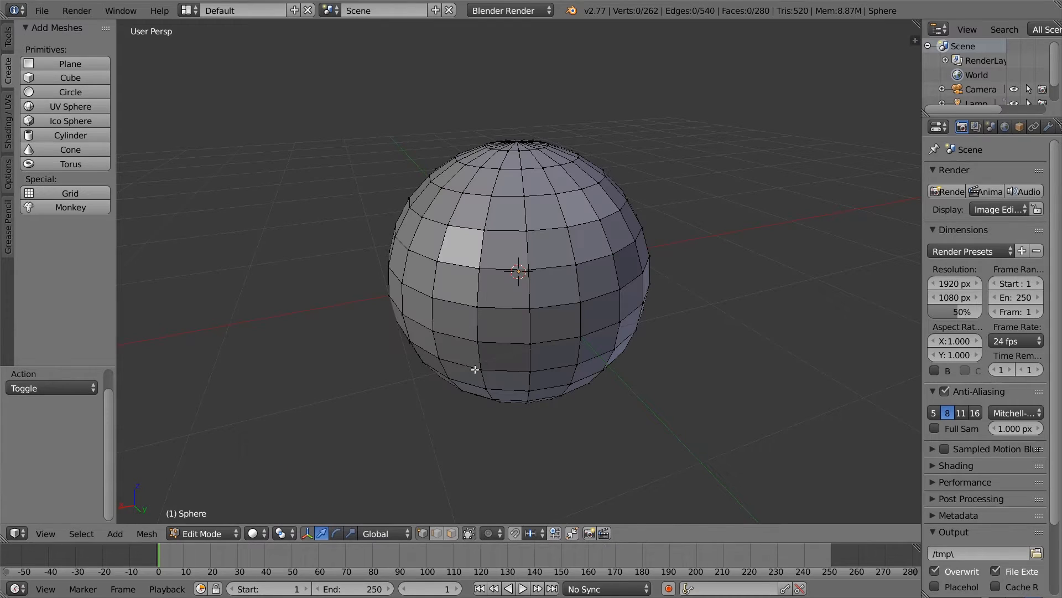
# - Select four vertices together on the visible front of the solid-shaded sphere
pyautogui.rightClick(575, 266)
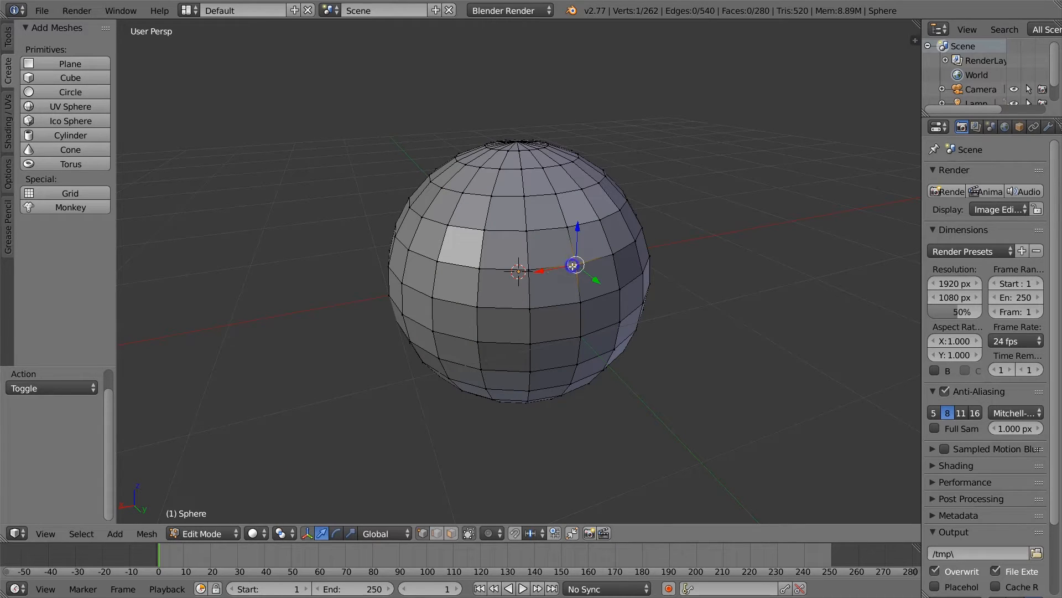
pyautogui.rightClick(529, 234)
pyautogui.rightClick(532, 263)
pyautogui.keyDown('shift'); pyautogui.rightClick(476, 306); pyautogui.keyUp('shift')
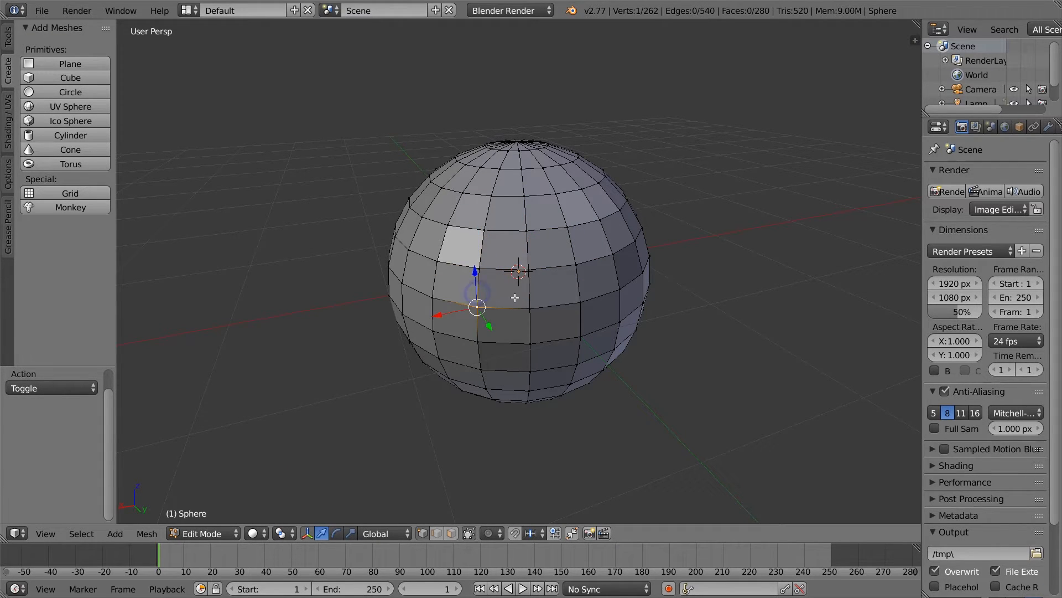
pyautogui.keyDown('shift'); pyautogui.rightClick(576, 263); pyautogui.keyUp('shift')
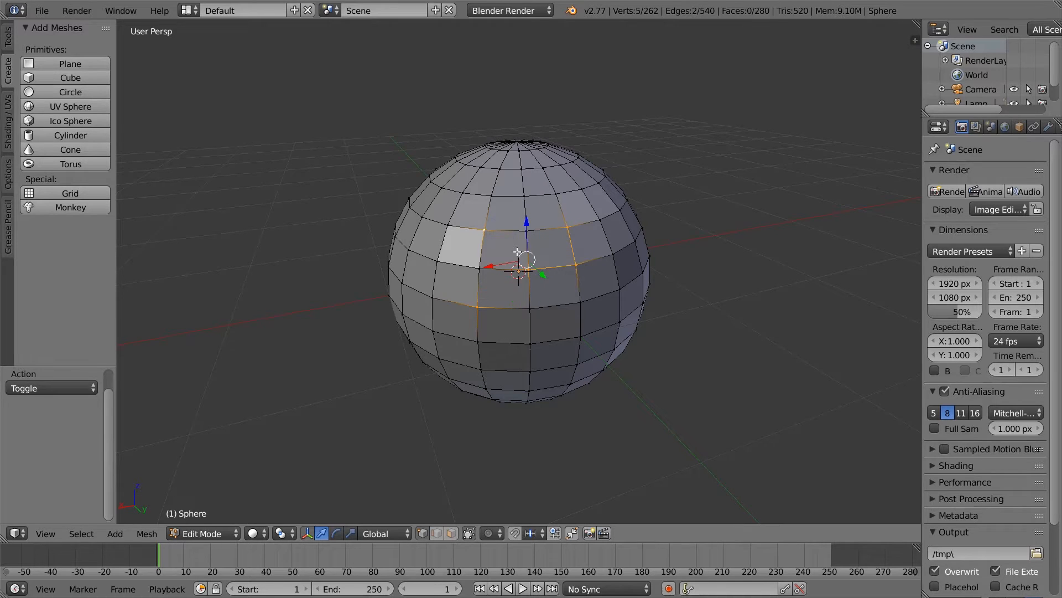
pyautogui.keyDown('shift'); pyautogui.rightClick(484, 229); pyautogui.keyUp('shift')
pyautogui.moveTo(494, 283)
pyautogui.mouseDown(button='middle')
pyautogui.moveTo(631, 222)
pyautogui.moveTo(709, 234)
pyautogui.moveTo(671, 204)
pyautogui.moveTo(486, 288)
pyautogui.mouseUp(button='middle')
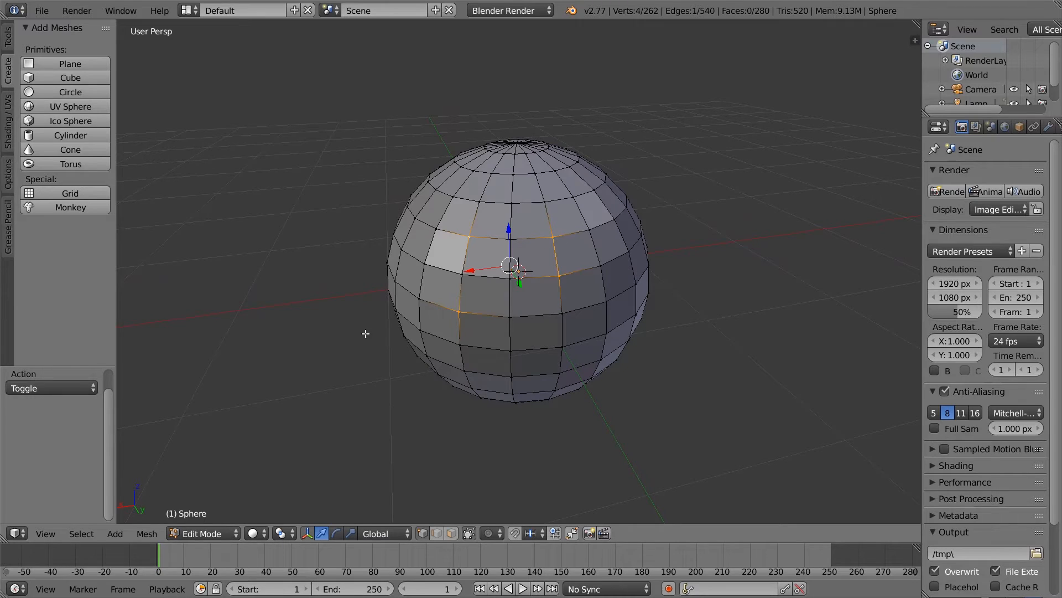
# - Select a single vertex on the front of the sphere and move it 0.030 along the global Y axis
pyautogui.rightClick(559, 278)
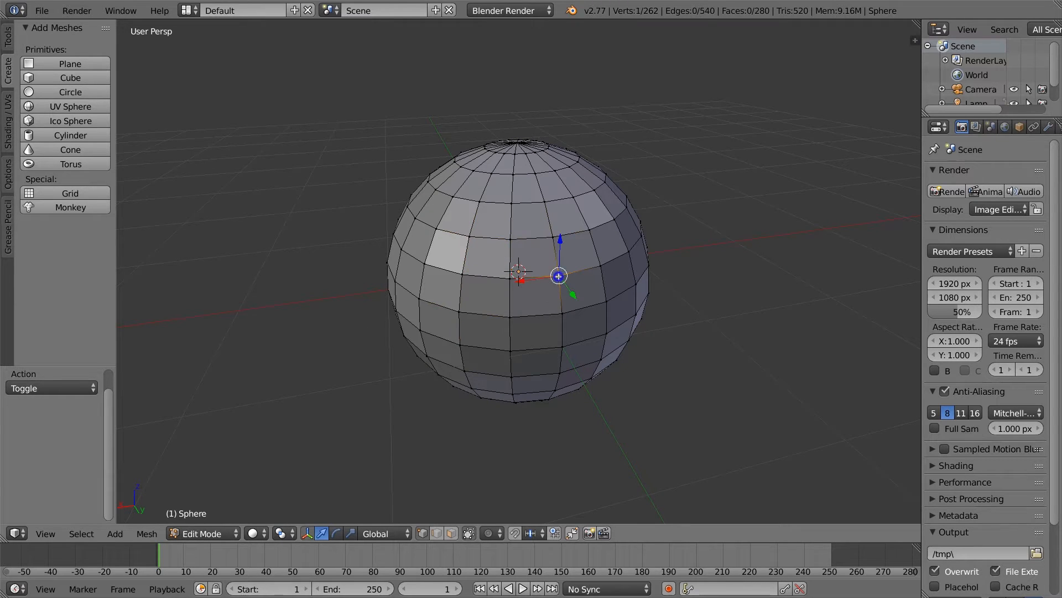
pyautogui.moveTo(620, 334); pyautogui.dragTo(655, 331, button='middle')
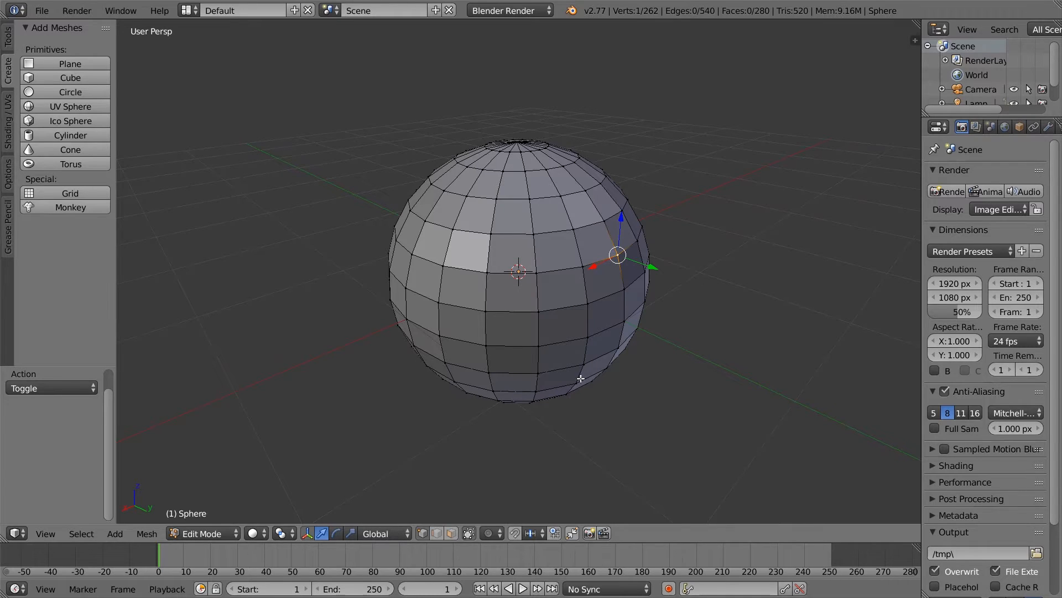
pyautogui.moveTo(654, 268)
pyautogui.mouseDown()
pyautogui.moveTo(685, 273)
pyautogui.moveTo(650, 260)
pyautogui.moveTo(657, 266)
pyautogui.mouseUp()
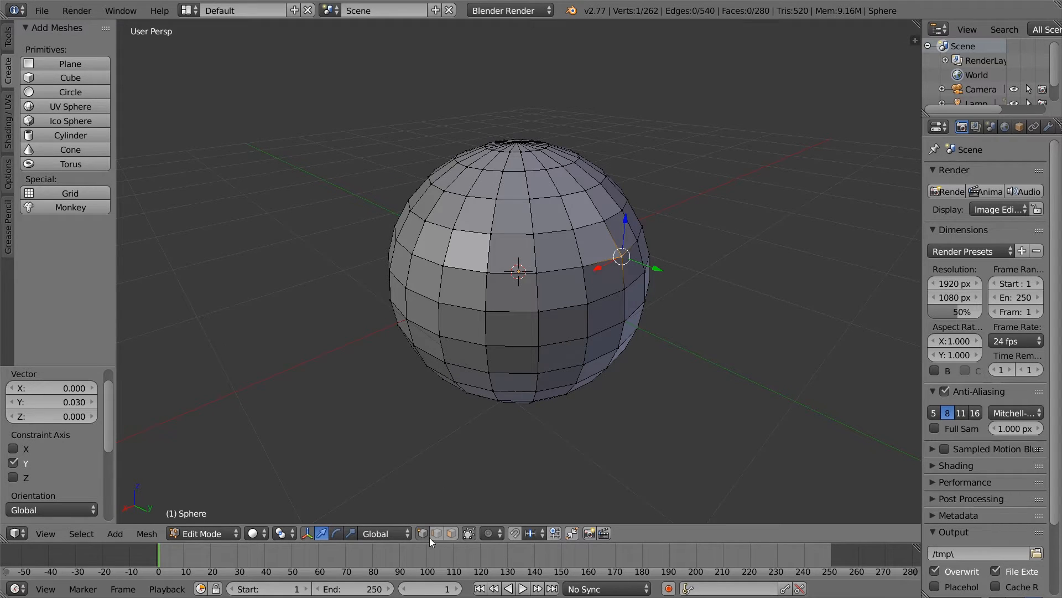
# - Rotate the selected vertex 18.182° about the global X axis and scale it by 1.083 along Y
pyautogui.click(337, 535)
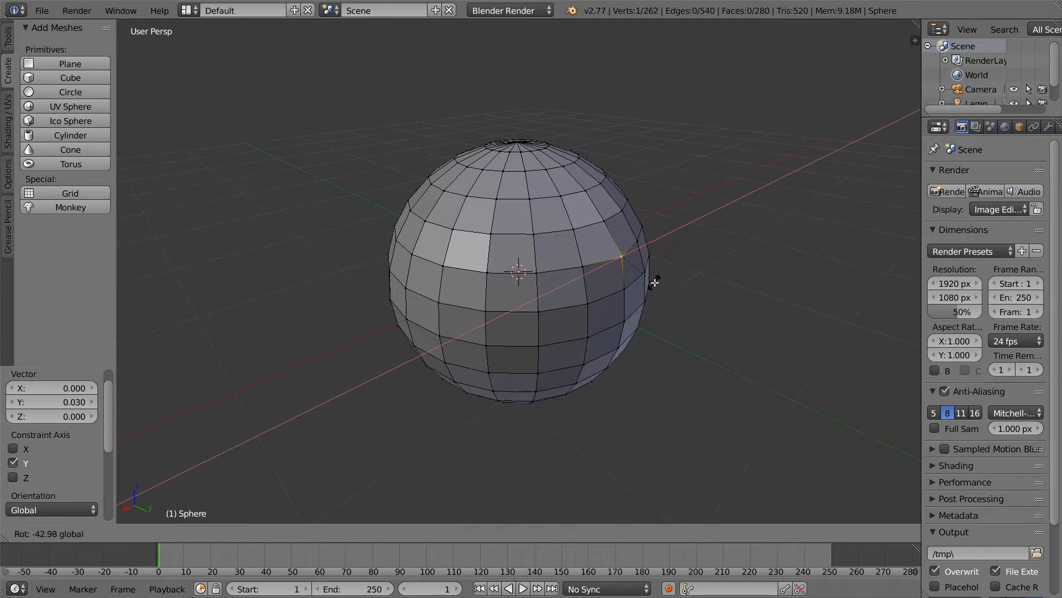
pyautogui.click(654, 246)
pyautogui.click(351, 532)
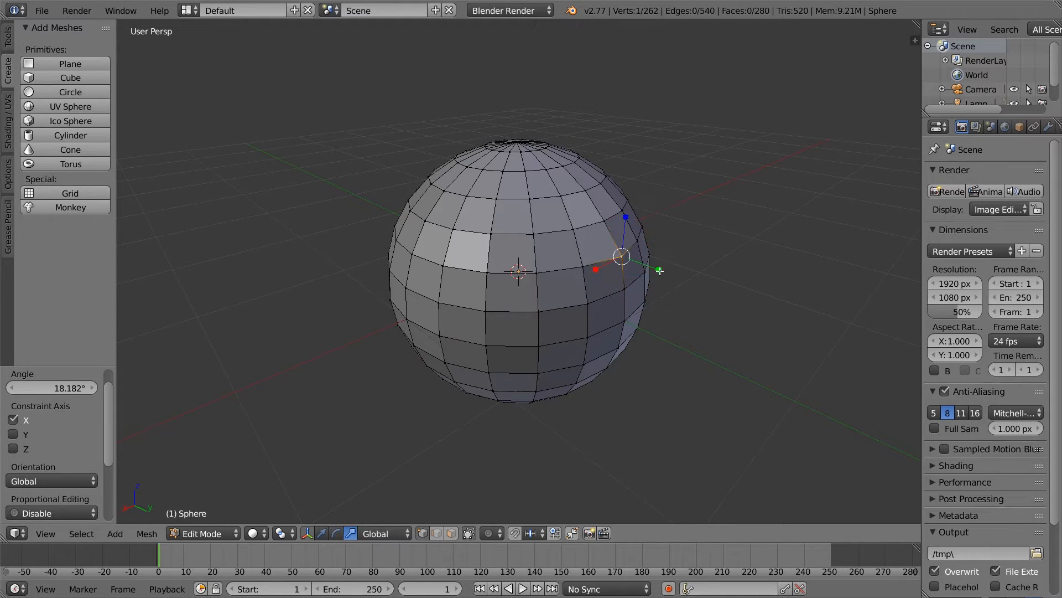
pyautogui.moveTo(659, 271)
pyautogui.mouseDown()
pyautogui.moveTo(675, 268)
pyautogui.moveTo(662, 264)
pyautogui.mouseUp()
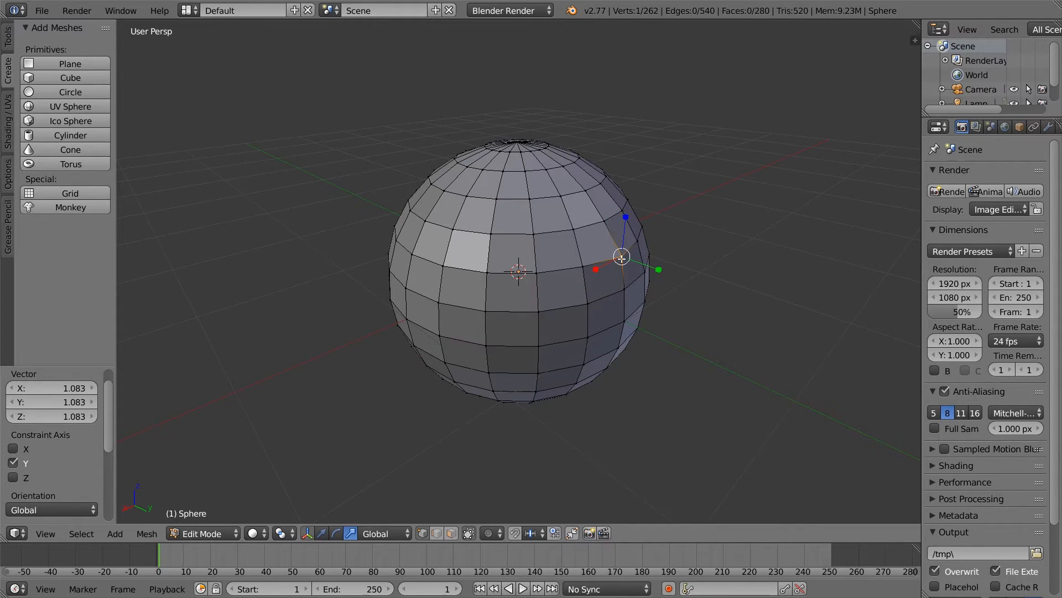
# - Restore the translate manipulator, switch to edge select mode and select several front edges one at a time
pyautogui.click(323, 532)
pyautogui.moveTo(563, 458); pyautogui.dragTo(616, 393, button='middle')
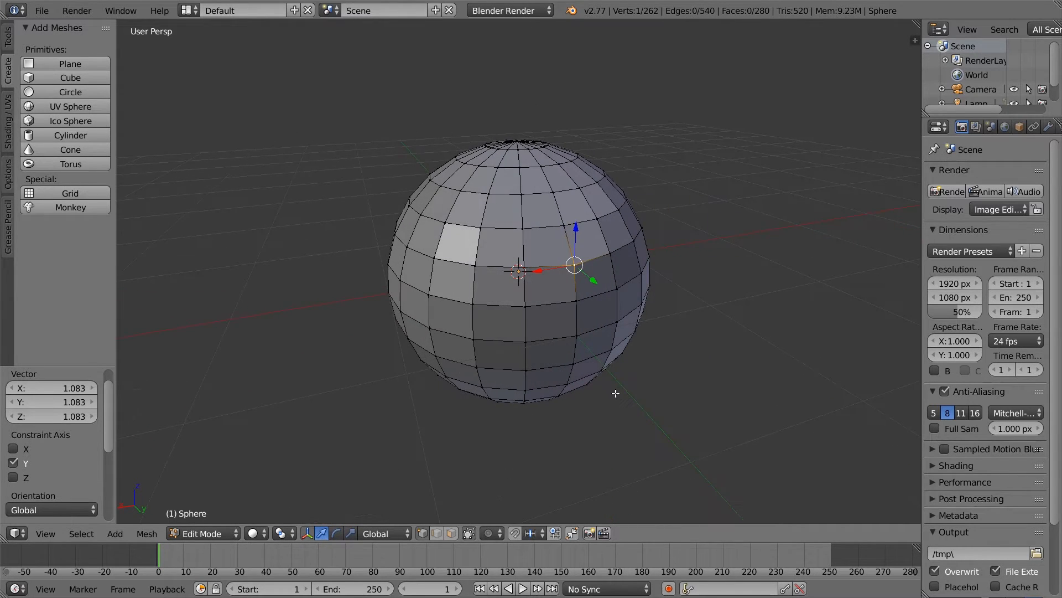
pyautogui.click(437, 533)
pyautogui.rightClick(570, 247)
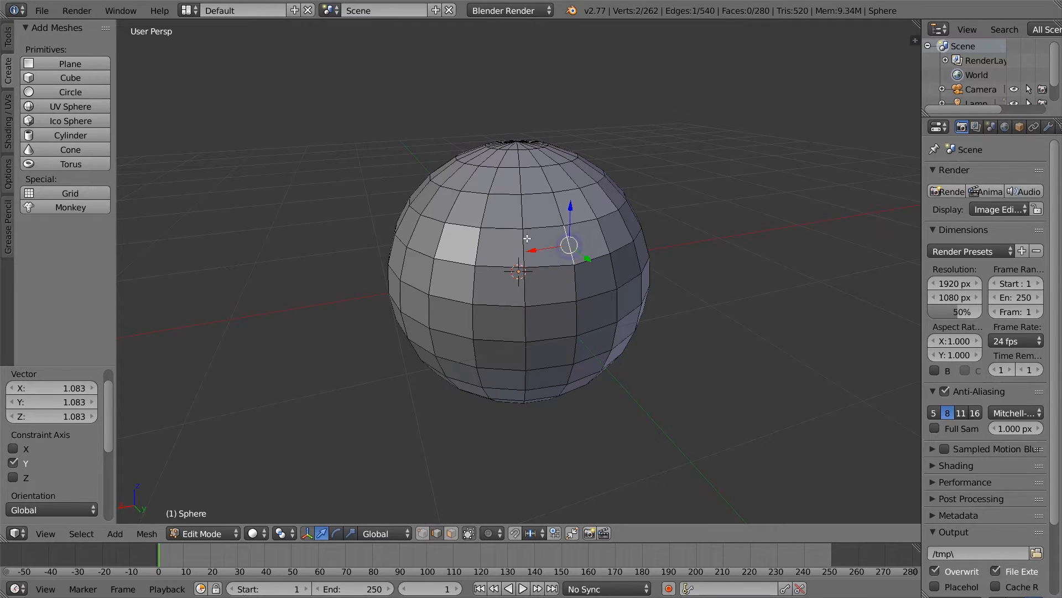
pyautogui.rightClick(524, 239)
pyautogui.rightClick(477, 242)
pyautogui.rightClick(503, 226)
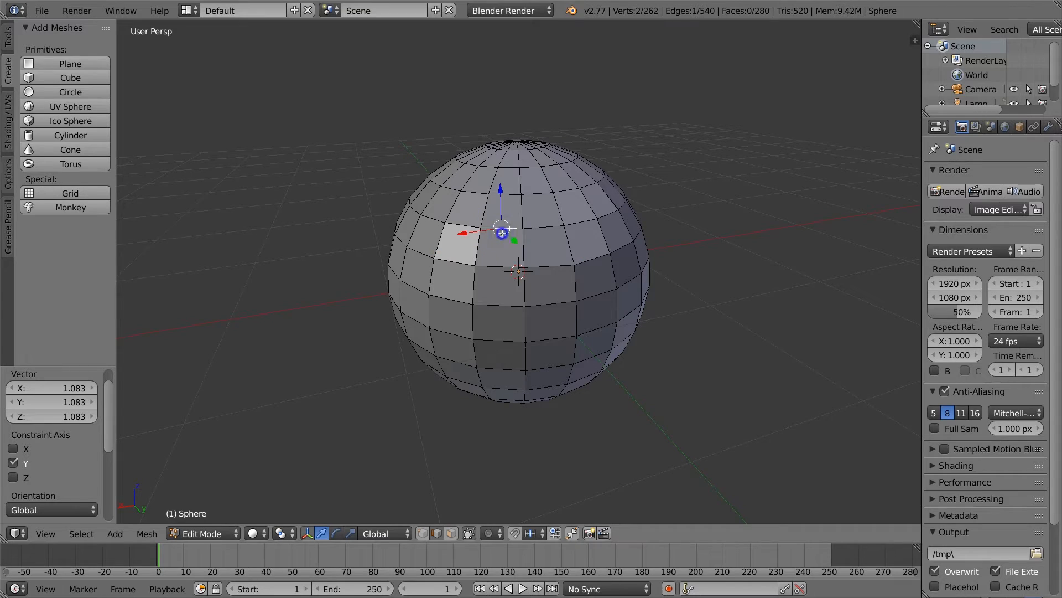
# - Select the four edges around one front face together and move them -0.039 along the global Y axis
pyautogui.rightClick(570, 256)
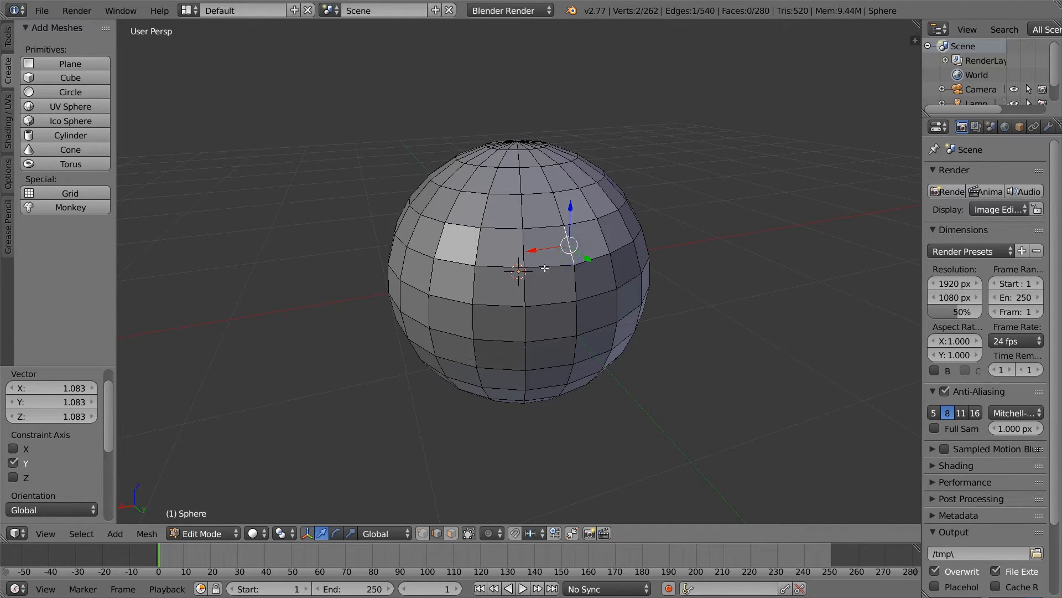
pyautogui.keyDown('shift'); pyautogui.rightClick(544, 268); pyautogui.keyUp('shift')
pyautogui.keyDown('shift'); pyautogui.rightClick(524, 244); pyautogui.keyUp('shift')
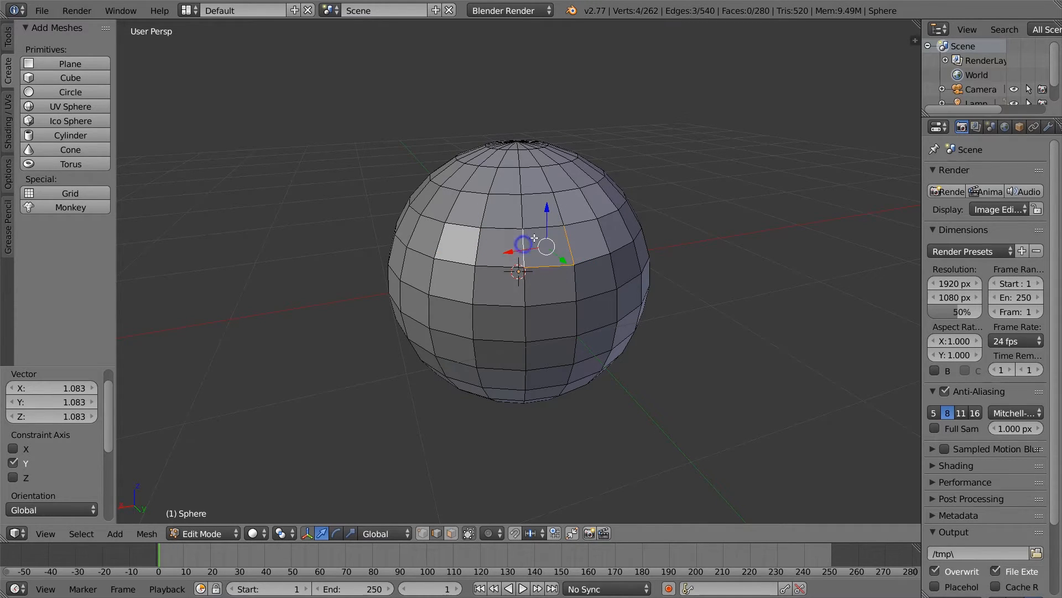
pyautogui.keyDown('shift'); pyautogui.rightClick(541, 227); pyautogui.keyUp('shift')
pyautogui.moveTo(564, 260)
pyautogui.mouseDown()
pyautogui.moveTo(595, 282)
pyautogui.moveTo(569, 262)
pyautogui.mouseUp()
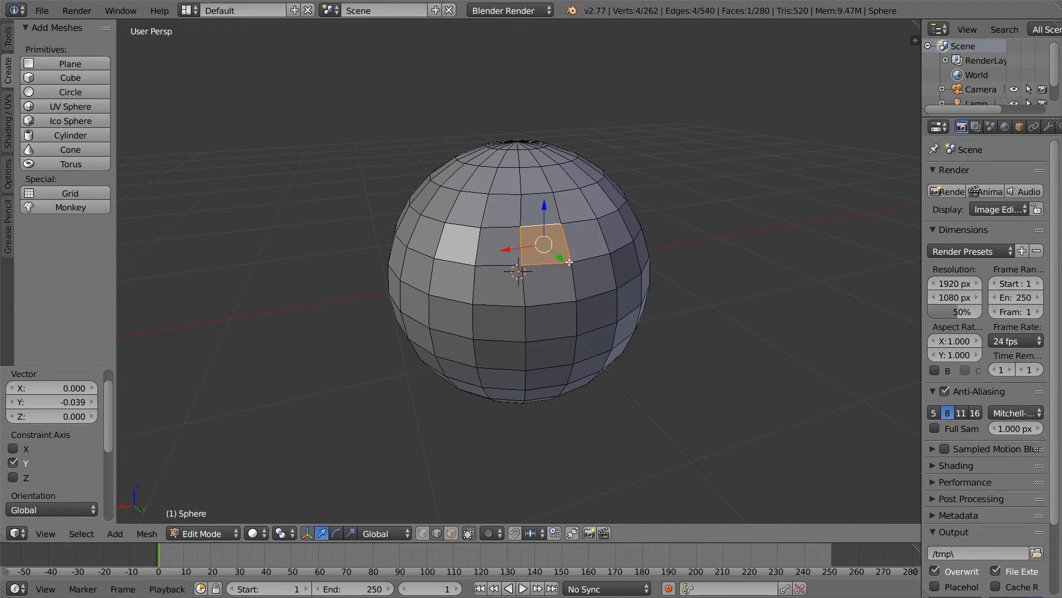
# - Rotate the selected four-edge loop -26.928° about the global X axis and scale it by 0.673 along Y
pyautogui.click(335, 533)
pyautogui.moveTo(560, 244)
pyautogui.mouseDown()
pyautogui.moveTo(556, 265)
pyautogui.moveTo(556, 255)
pyautogui.mouseUp()
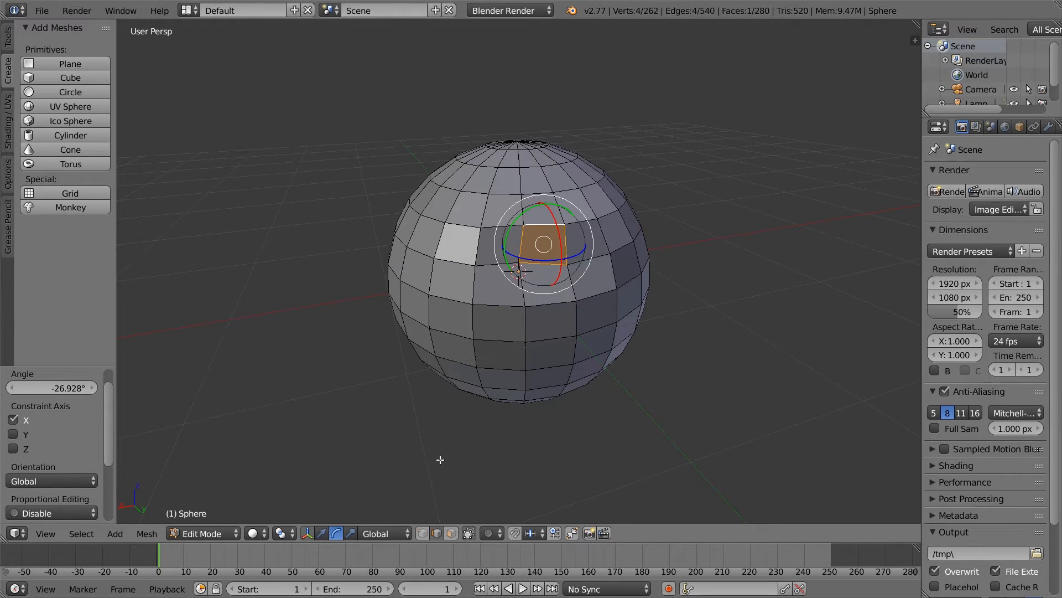
pyautogui.click(350, 534)
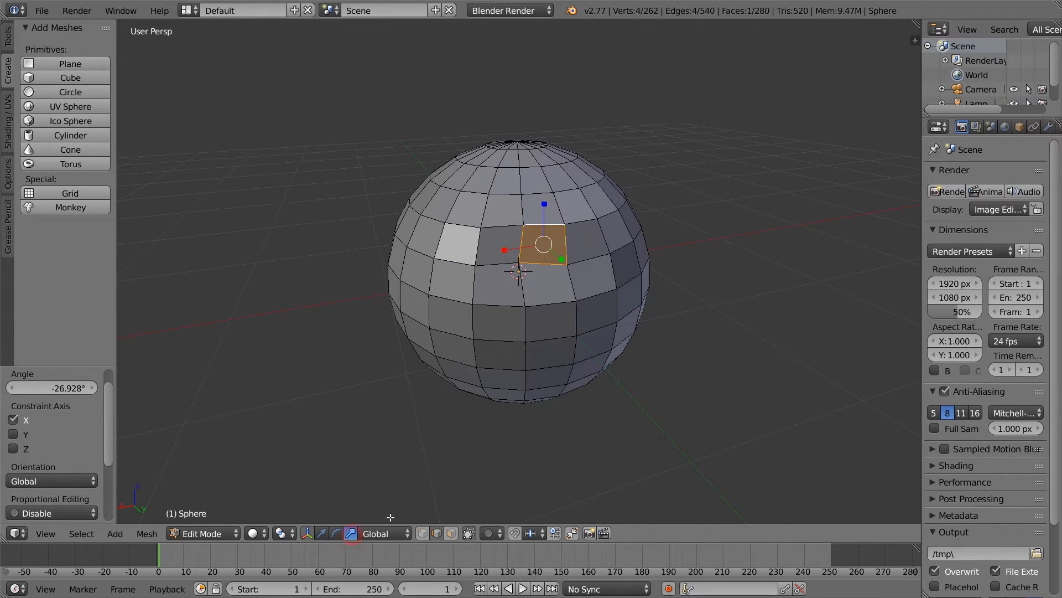
pyautogui.moveTo(565, 259)
pyautogui.mouseDown()
pyautogui.moveTo(645, 332)
pyautogui.moveTo(759, 372)
pyautogui.moveTo(546, 265)
pyautogui.mouseUp()
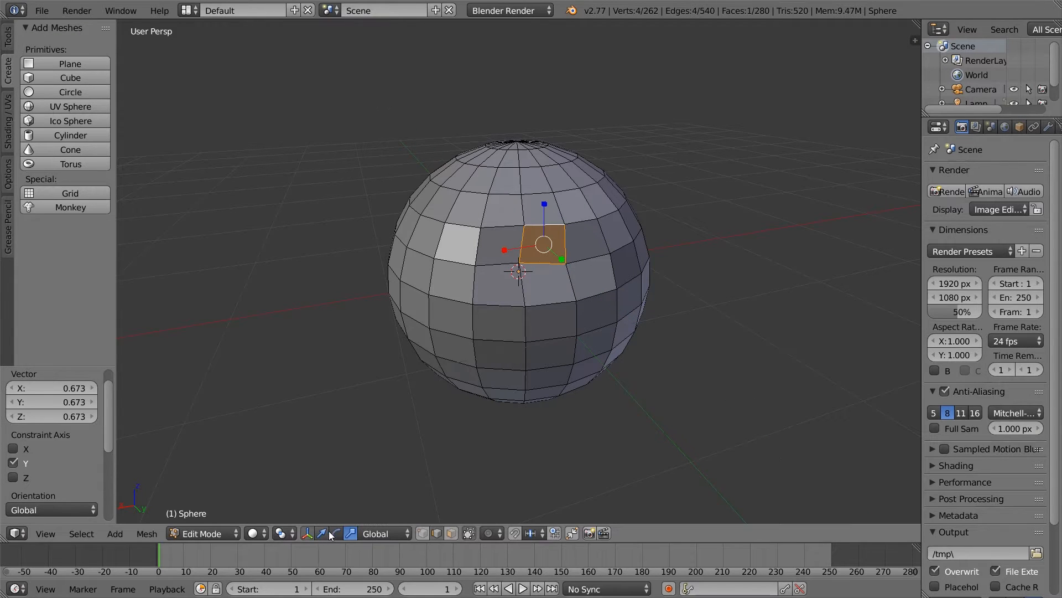
# - Return to the translate manipulator, set the transform orientation to Local and examine its axes on the selected face
pyautogui.moveTo(558, 432); pyautogui.dragTo(426, 469, button='middle')
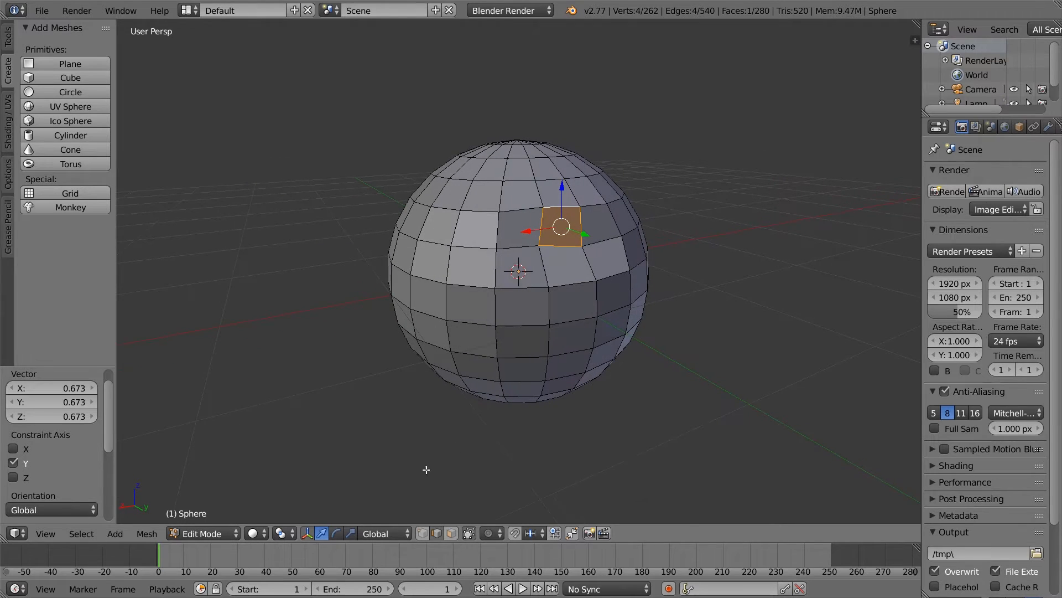
pyautogui.click(387, 535)
pyautogui.click(399, 503)
pyautogui.moveTo(400, 503); pyautogui.dragTo(665, 196, button='middle')
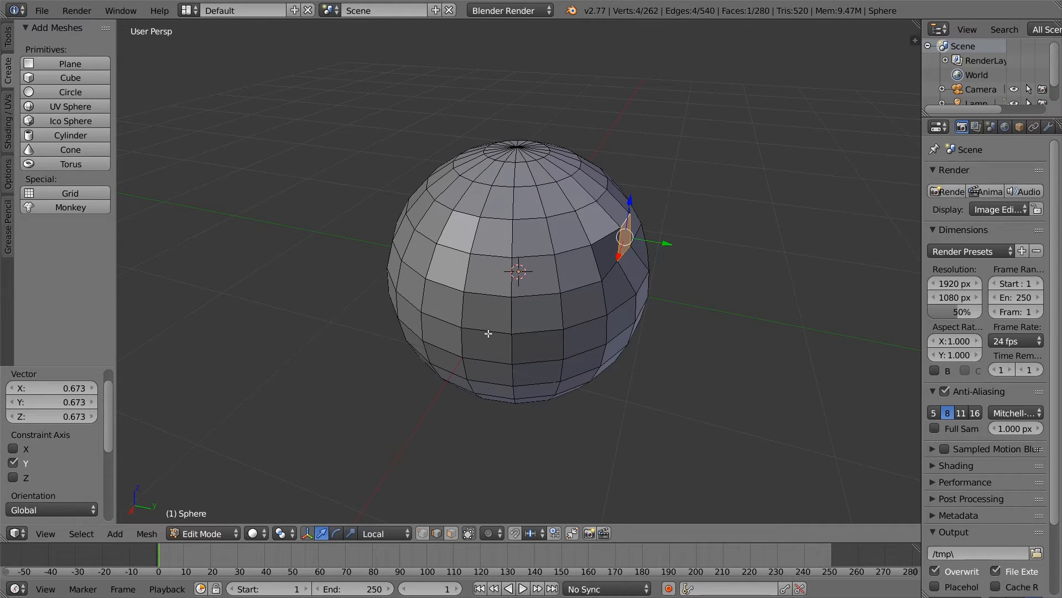
pyautogui.moveTo(572, 334); pyautogui.dragTo(623, 292, button='middle')
# - Set the transform orientation to Normal and select different single edges around the sphere to compare their manipulator axes
pyautogui.click(371, 533)
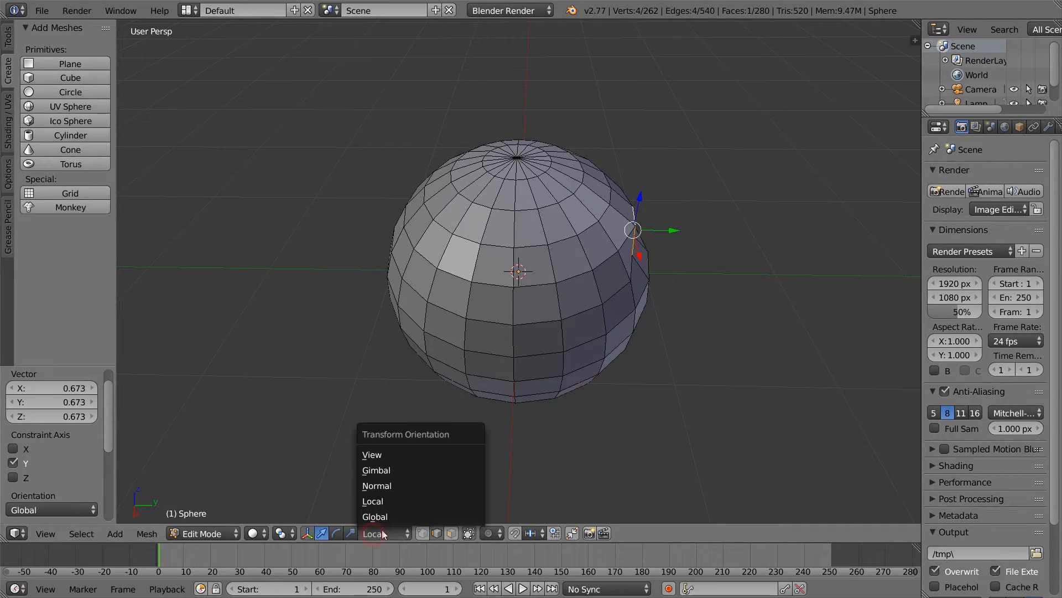
pyautogui.click(388, 485)
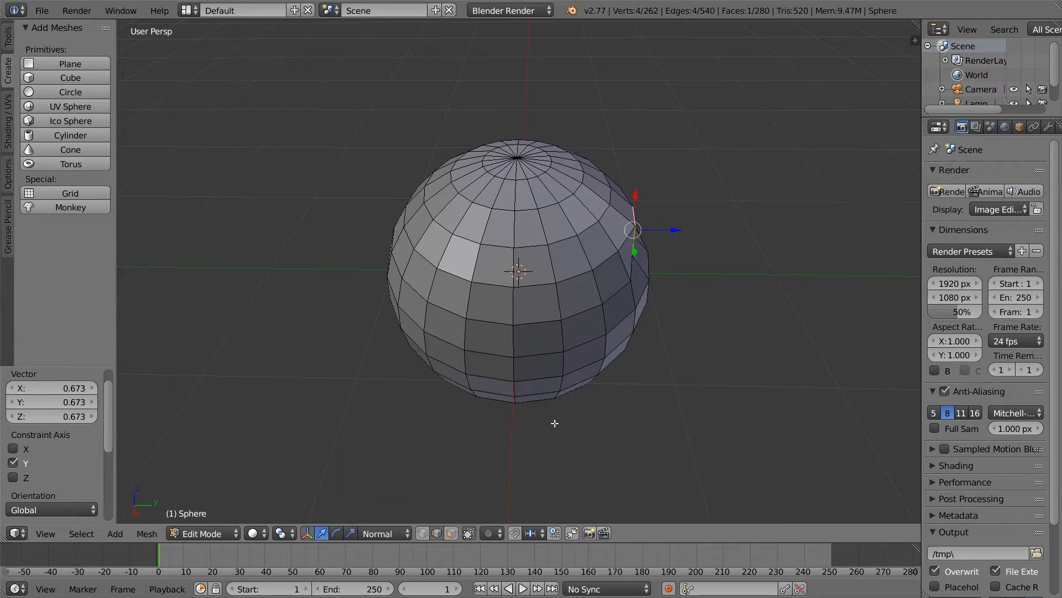
pyautogui.moveTo(552, 426); pyautogui.dragTo(605, 279, button='middle')
pyautogui.rightClick(595, 274)
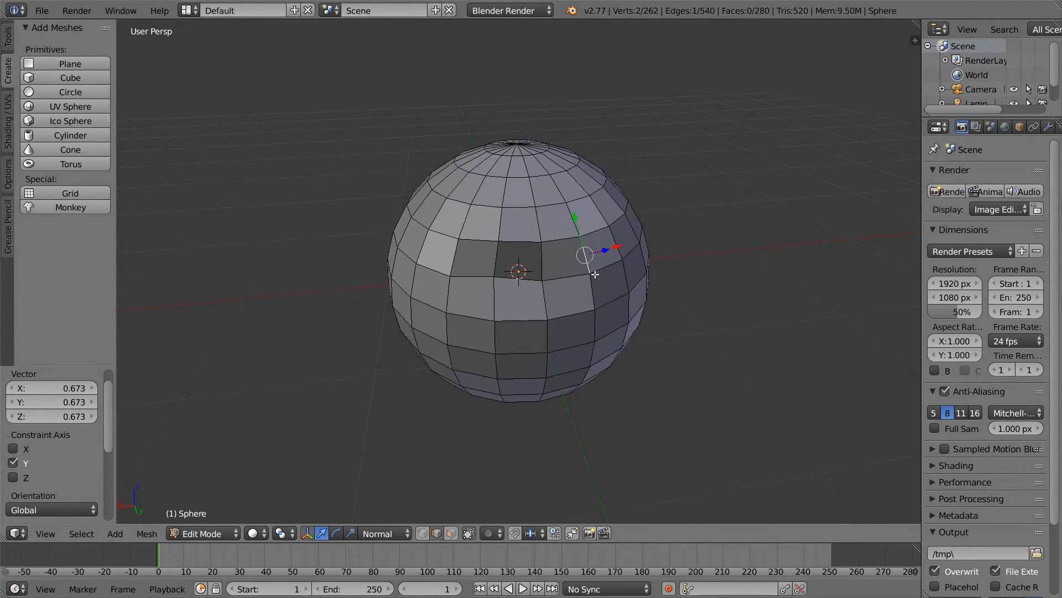
pyautogui.rightClick(542, 239)
pyautogui.rightClick(591, 259)
pyautogui.moveTo(590, 293); pyautogui.dragTo(633, 297, button='middle')
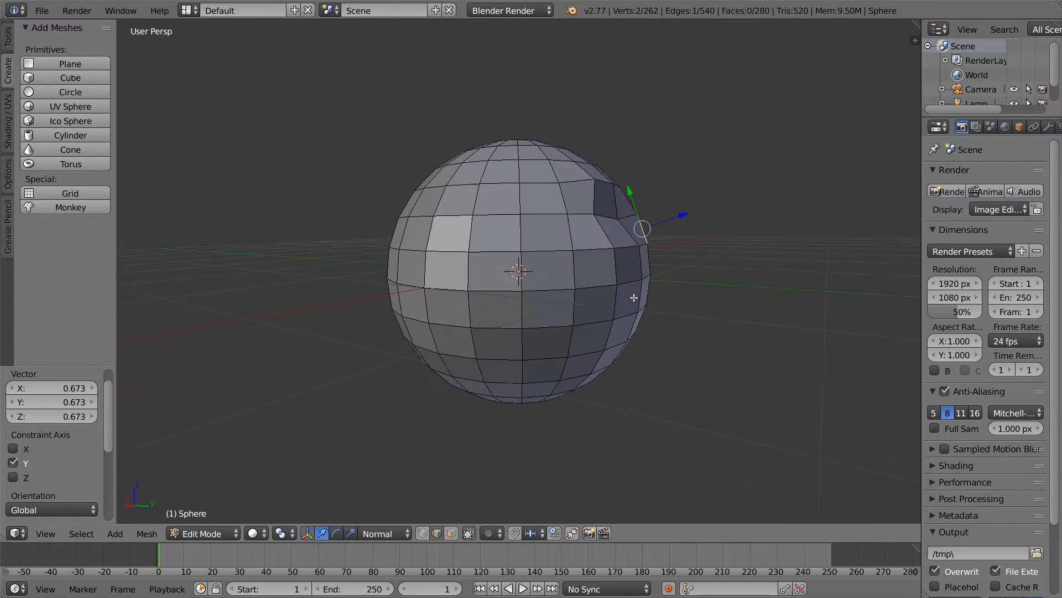
pyautogui.rightClick(521, 350)
pyautogui.moveTo(536, 384); pyautogui.dragTo(685, 292, button='middle')
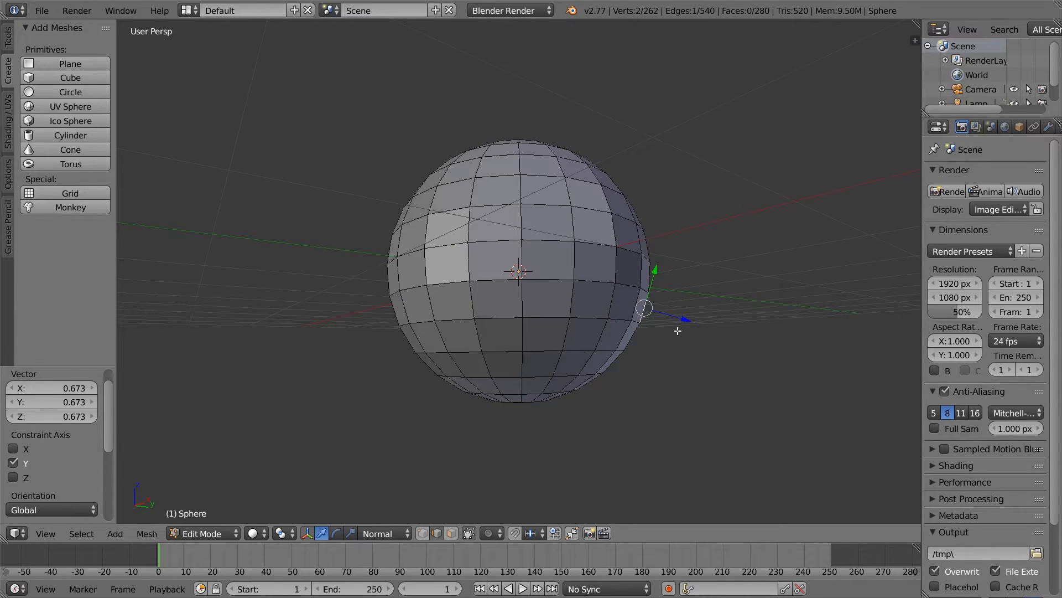
pyautogui.moveTo(678, 330); pyautogui.dragTo(578, 441, button='middle')
# - Try the View and Gimbal transform orientations on single edges, ending with View
pyautogui.click(387, 533)
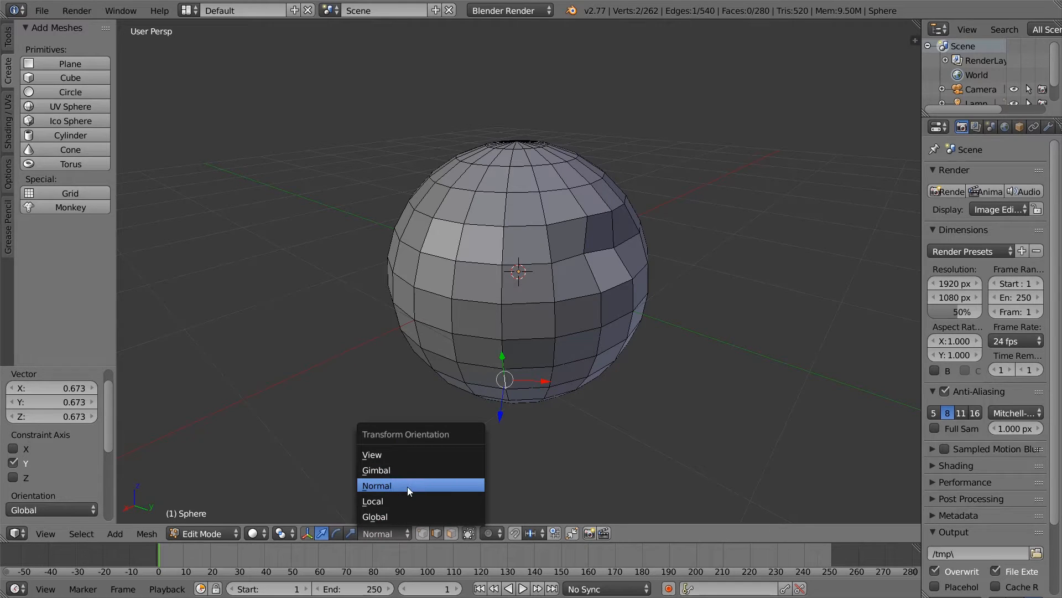
pyautogui.click(411, 455)
pyautogui.click(394, 531)
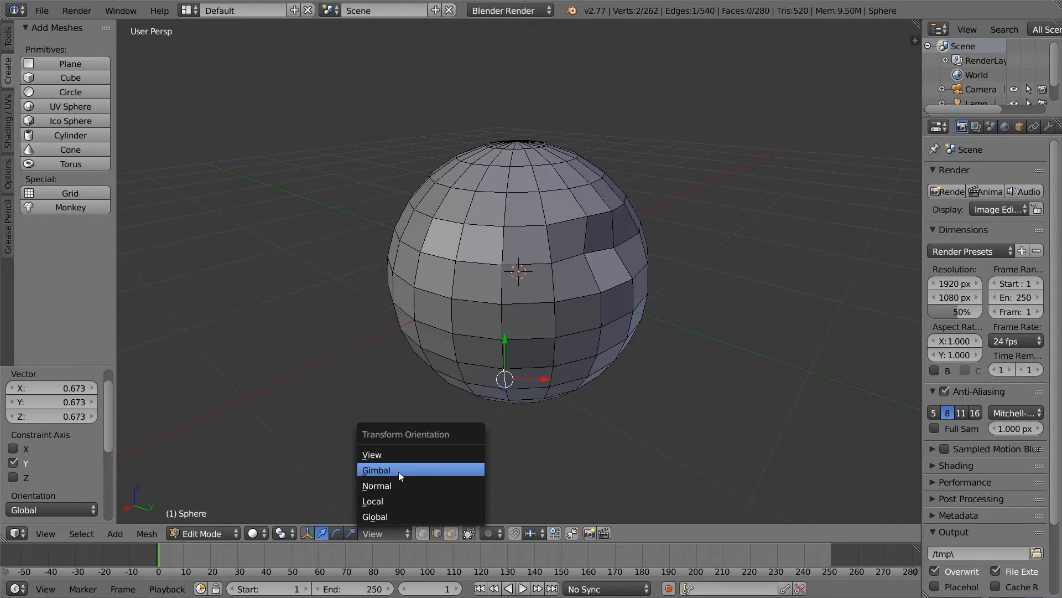
pyautogui.click(398, 470)
pyautogui.moveTo(619, 365); pyautogui.dragTo(569, 306, button='middle')
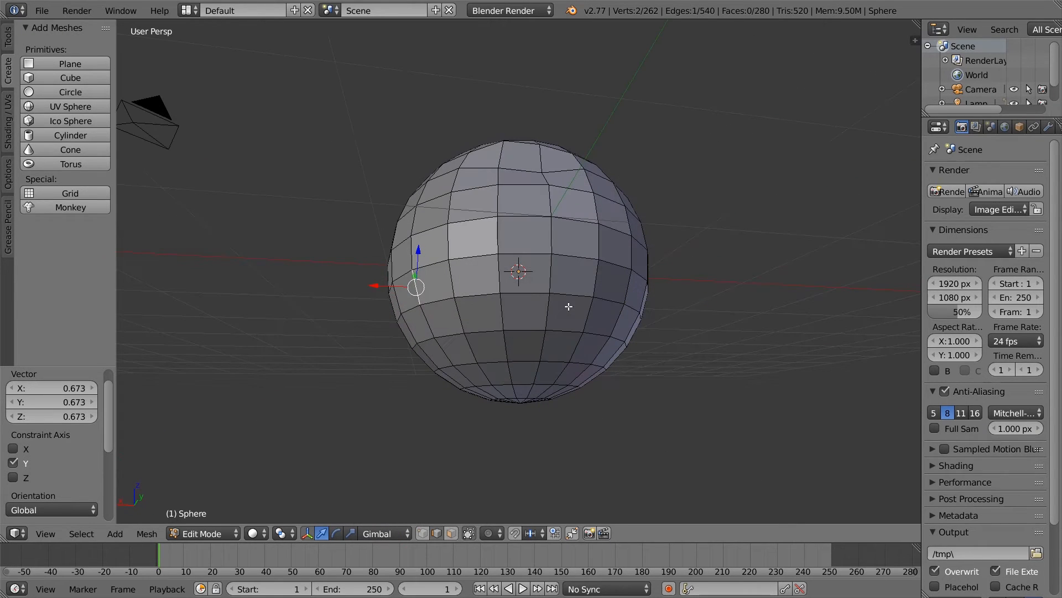
pyautogui.rightClick(596, 207)
pyautogui.click(388, 532)
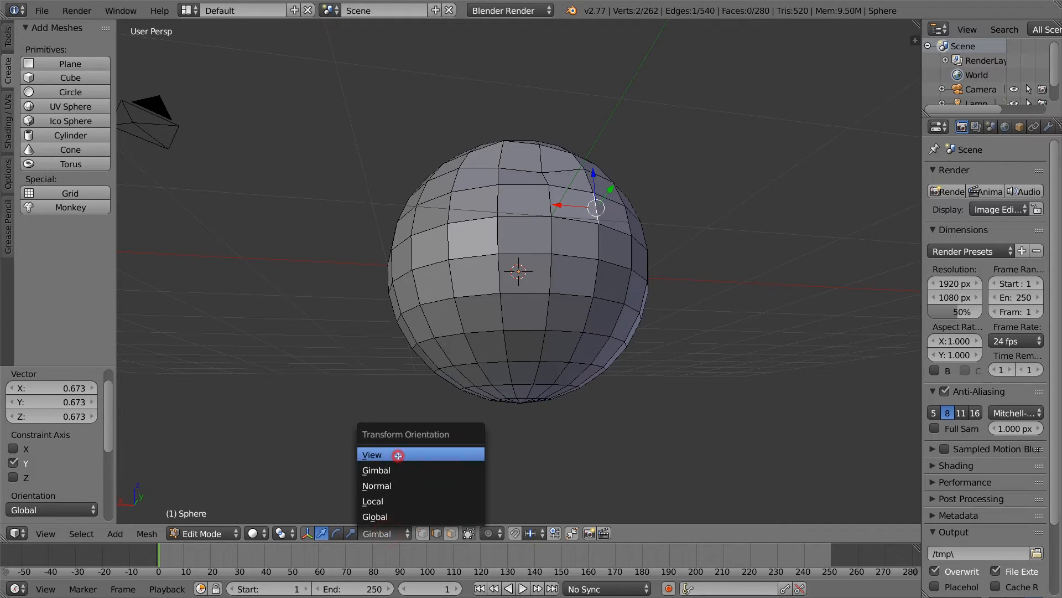
pyautogui.click(399, 450)
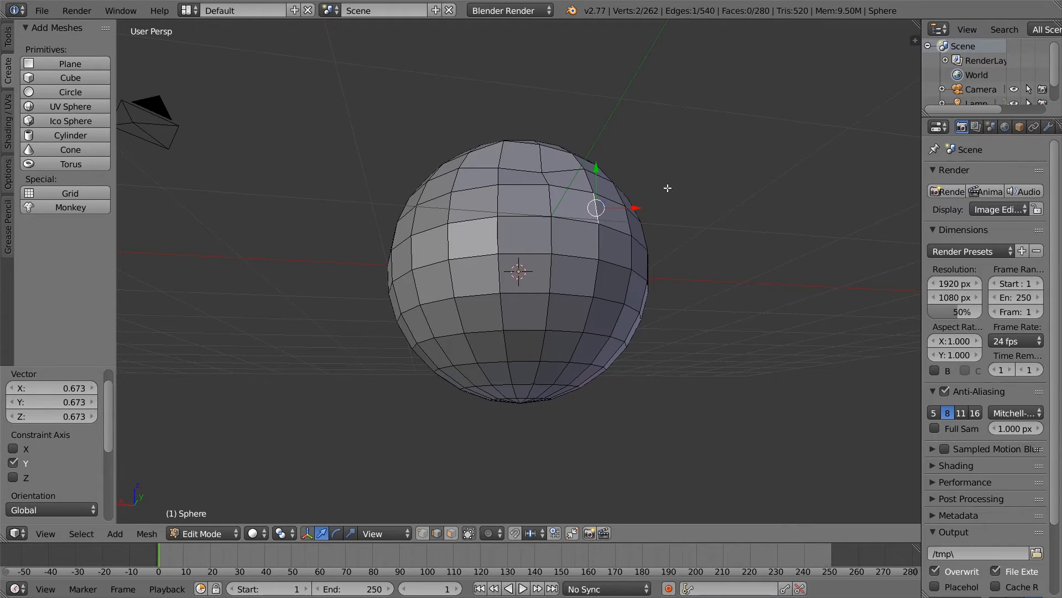
# - Set the transform orientation back to Normal and move a single edge -0.080 along its normal Z axis
pyautogui.click(370, 535)
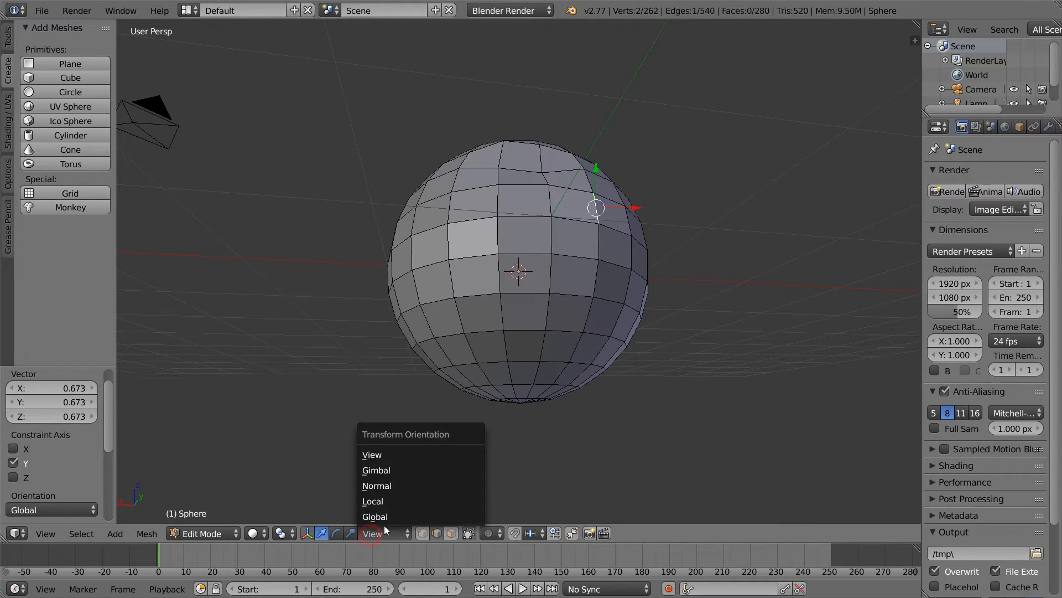
pyautogui.click(398, 489)
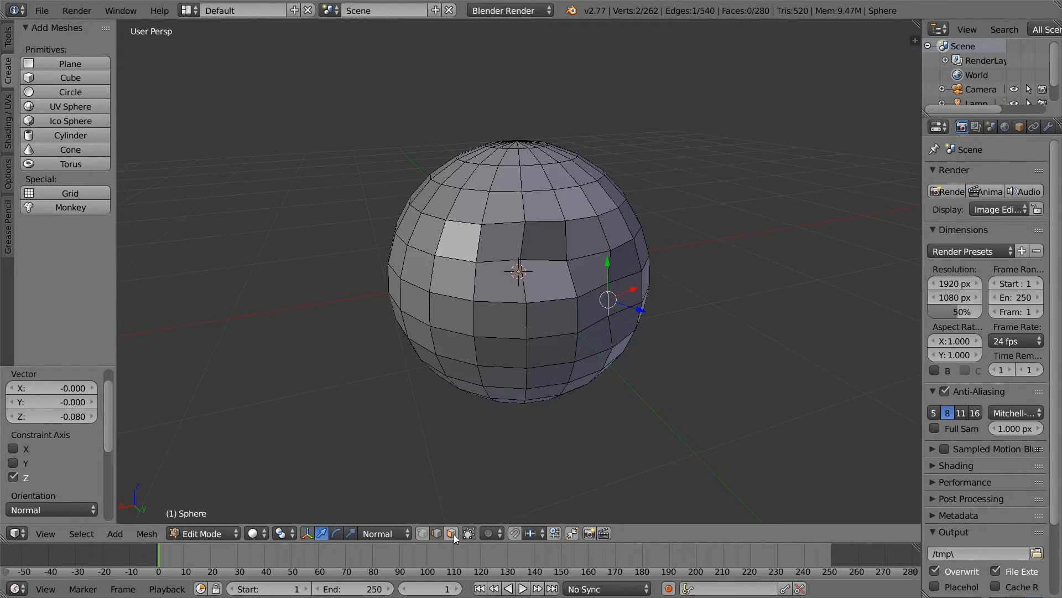
# - Switch to face select mode and select several front faces one at a time, ending on the brightest one
pyautogui.click(452, 533)
pyautogui.moveTo(676, 349); pyautogui.dragTo(662, 347, button='middle')
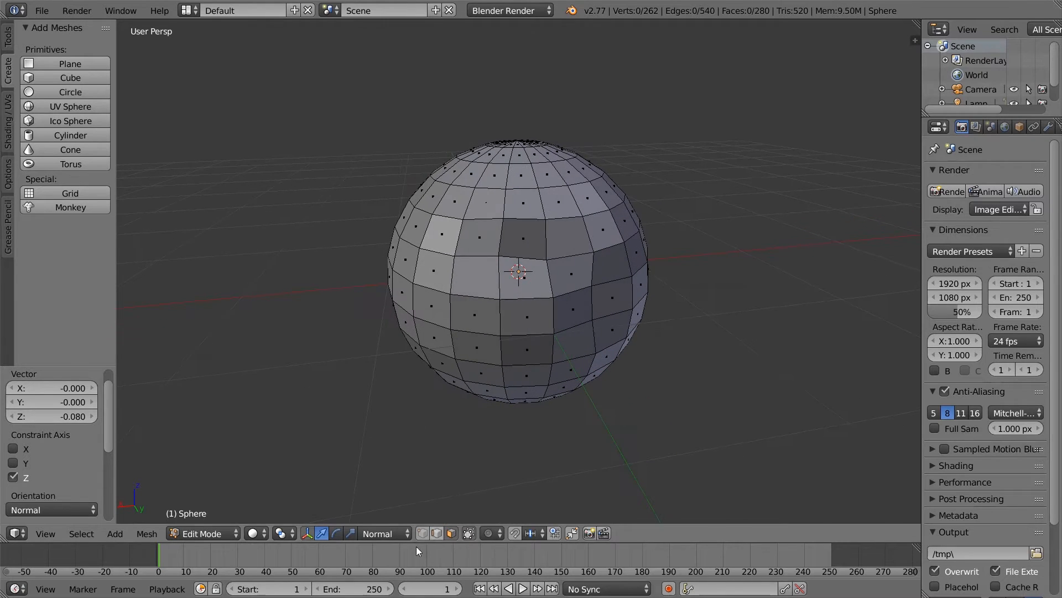
pyautogui.moveTo(602, 247); pyautogui.dragTo(510, 219, button='middle')
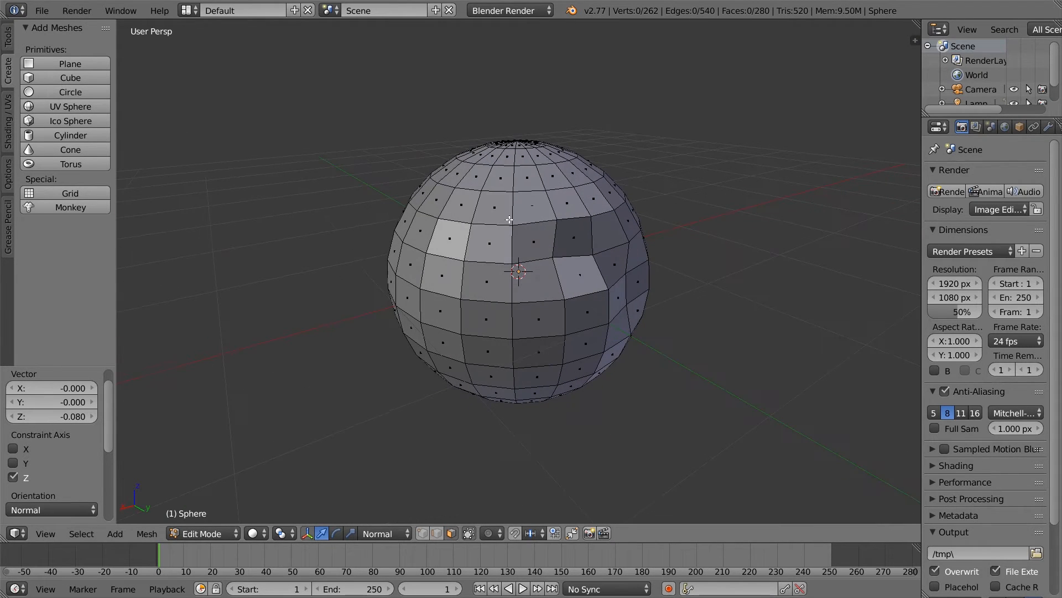
pyautogui.rightClick(493, 246)
pyautogui.rightClick(446, 231)
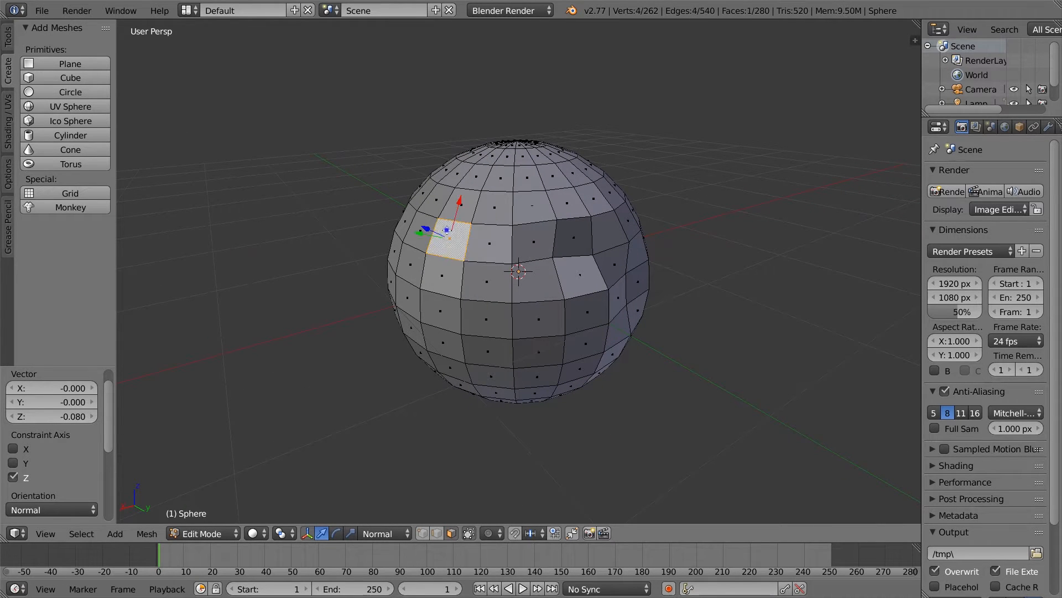
pyautogui.rightClick(461, 203)
pyautogui.rightClick(498, 207)
pyautogui.rightClick(447, 238)
# - Set the transform orientation to Global and move the selected face -0.024 along the X axis
pyautogui.click(385, 533)
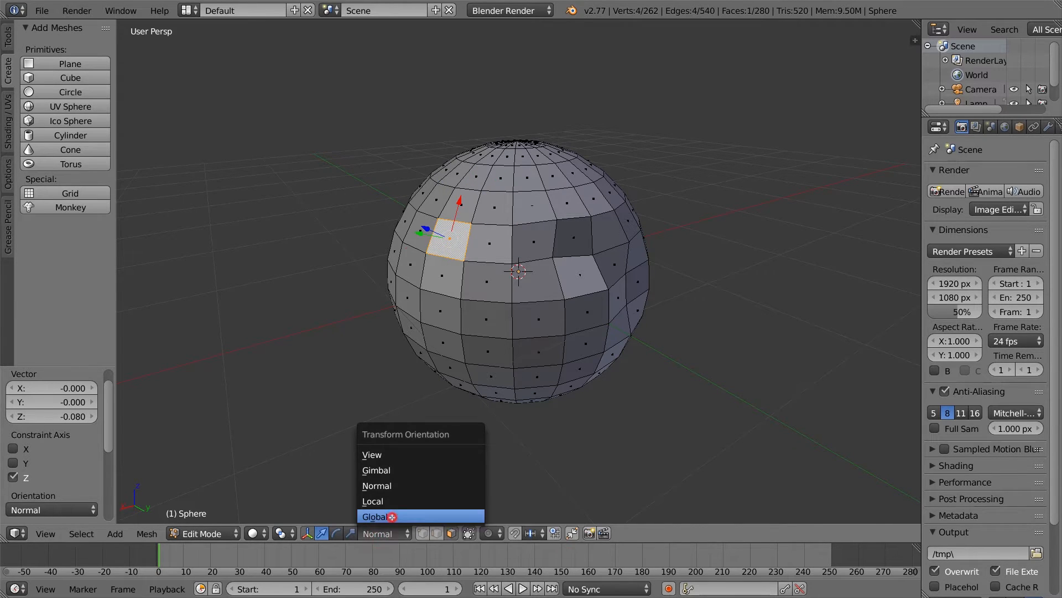
pyautogui.click(392, 517)
pyautogui.moveTo(414, 244); pyautogui.dragTo(426, 244)
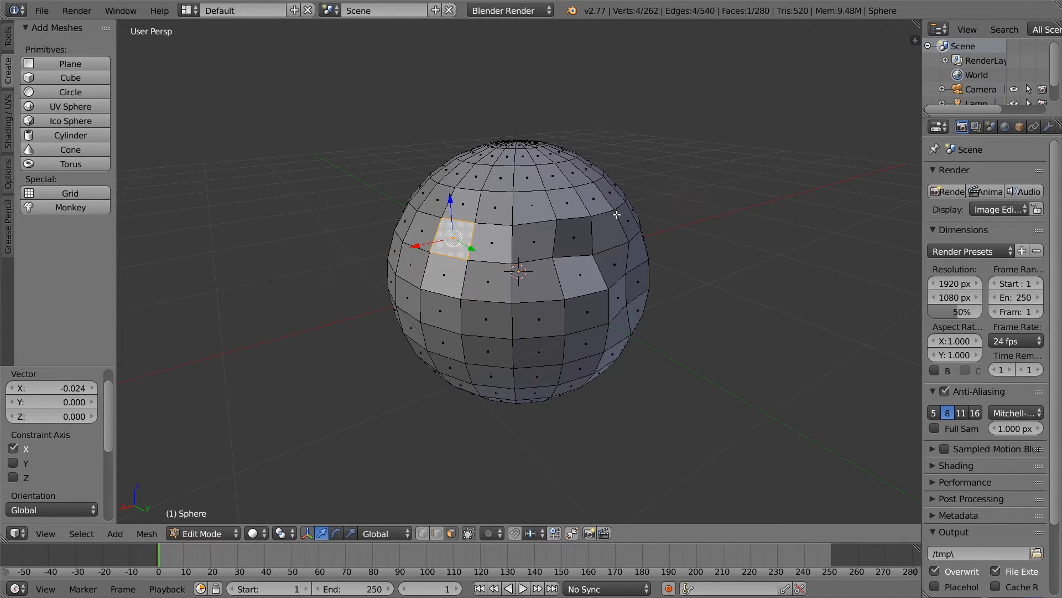
# - Set the transform orientation to Normal and move the selected face slightly outward along its normal Z axis
pyautogui.click(387, 533)
pyautogui.click(395, 480)
pyautogui.moveTo(426, 229)
pyautogui.mouseDown()
pyautogui.moveTo(399, 227)
pyautogui.moveTo(443, 227)
pyautogui.moveTo(339, 237)
pyautogui.moveTo(460, 233)
pyautogui.moveTo(416, 232)
pyautogui.mouseUp()
# - Scale the selected face by 1.062 with the Normal Y axis constraint, and switch to the rotate manipulator
pyautogui.click(351, 533)
pyautogui.click(336, 533)
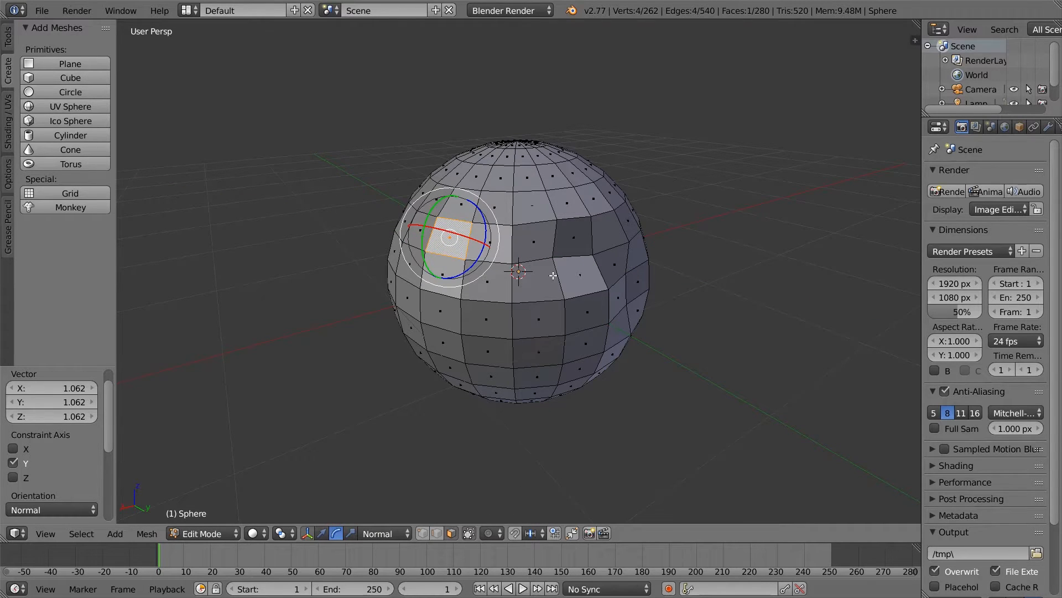
pyautogui.moveTo(554, 275); pyautogui.dragTo(556, 238, button='middle')
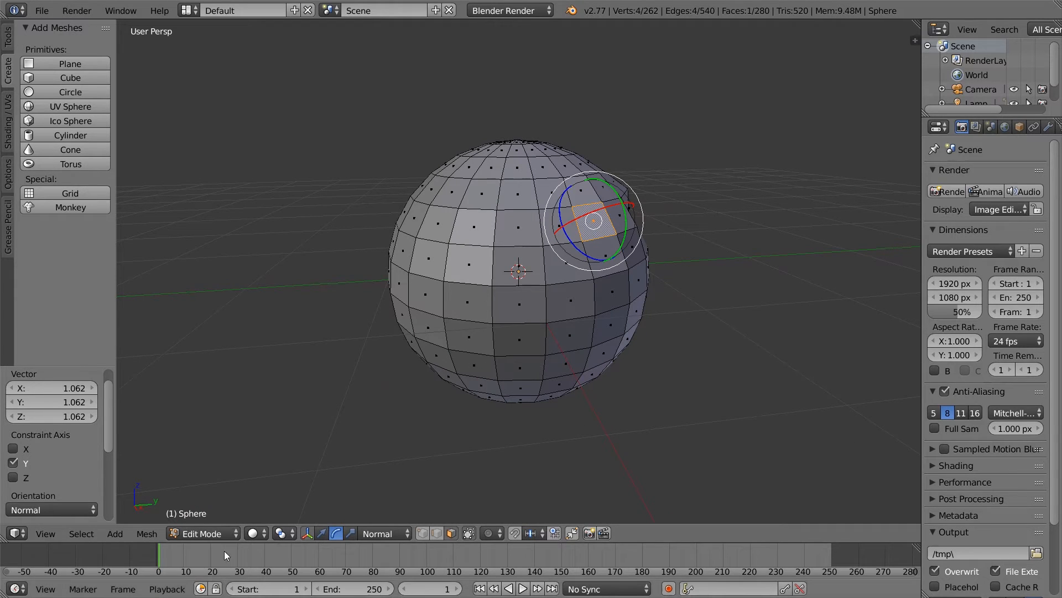
# - Deselect all faces of the sphere, staying in face select mode
pyautogui.press('a')
pyautogui.scroll(3, 471, 403)
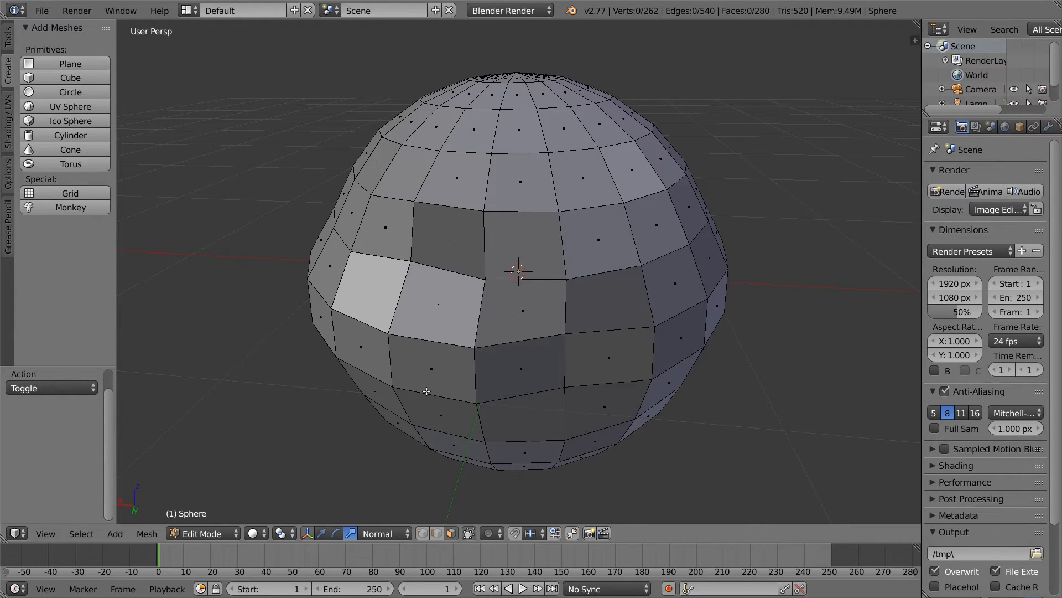
pyautogui.hotkey('ctrl', 'Tab')
pyautogui.press('Escape')
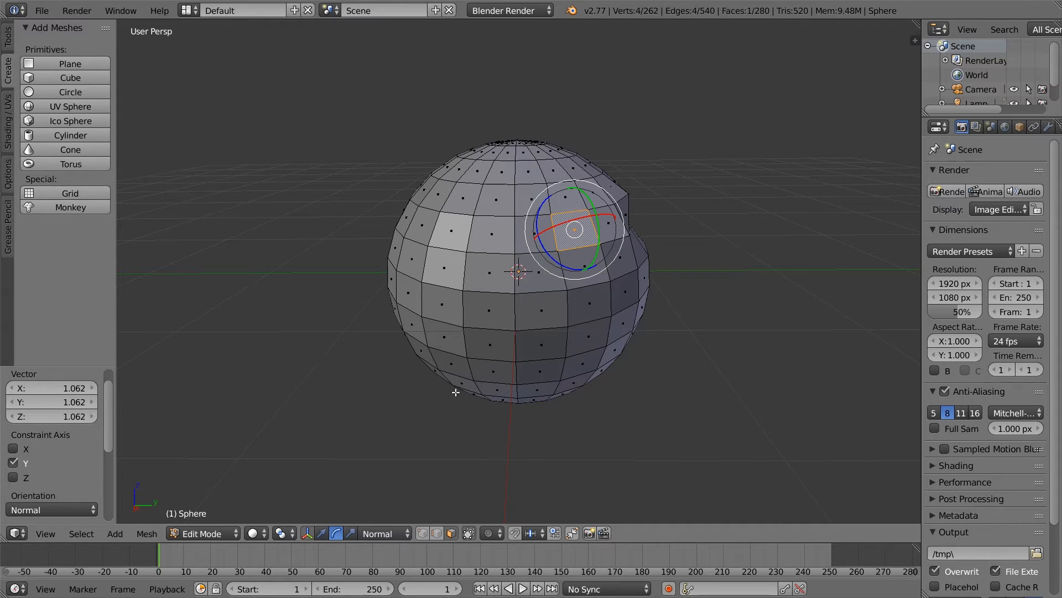
pyautogui.press('a')
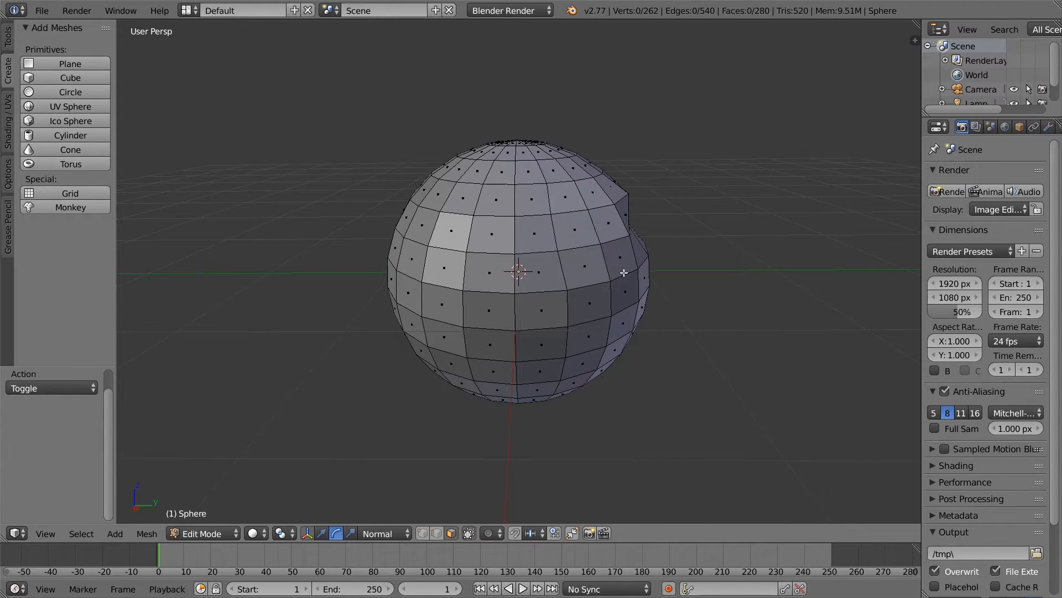
pyautogui.moveTo(624, 272); pyautogui.dragTo(598, 235, button='middle')
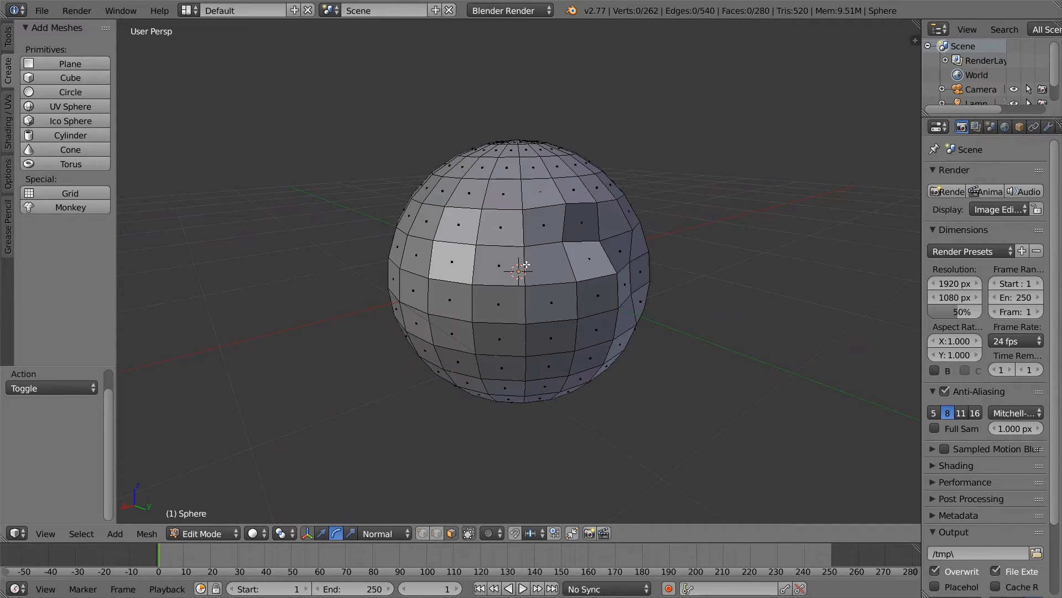
# - Select six adjacent faces in two rows on the sphere's front, adding them one at a time
pyautogui.rightClick(530, 231)
pyautogui.keyDown('shift'); pyautogui.rightClick(501, 226); pyautogui.keyUp('shift')
pyautogui.keyDown('shift'); pyautogui.rightClick(458, 225); pyautogui.keyUp('shift')
pyautogui.keyDown('shift'); pyautogui.rightClick(451, 261); pyautogui.keyUp('shift')
pyautogui.keyDown('shift'); pyautogui.rightClick(498, 265); pyautogui.keyUp('shift')
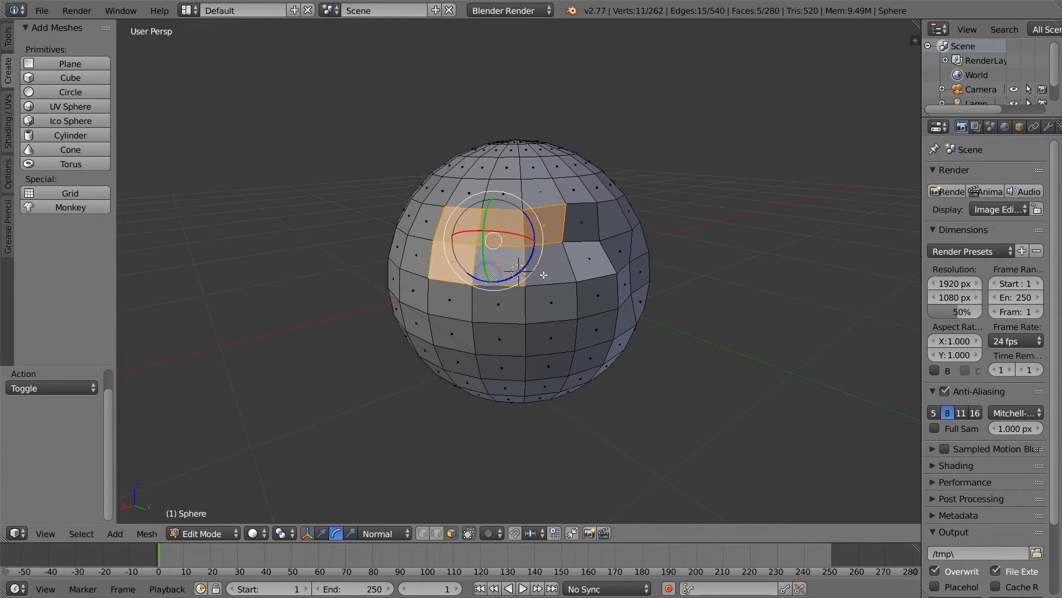
pyautogui.keyDown('shift'); pyautogui.rightClick(544, 274); pyautogui.keyUp('shift')
pyautogui.moveTo(579, 252)
pyautogui.mouseDown(button='middle')
pyautogui.moveTo(614, 255)
pyautogui.moveTo(593, 255)
pyautogui.mouseUp(button='middle')
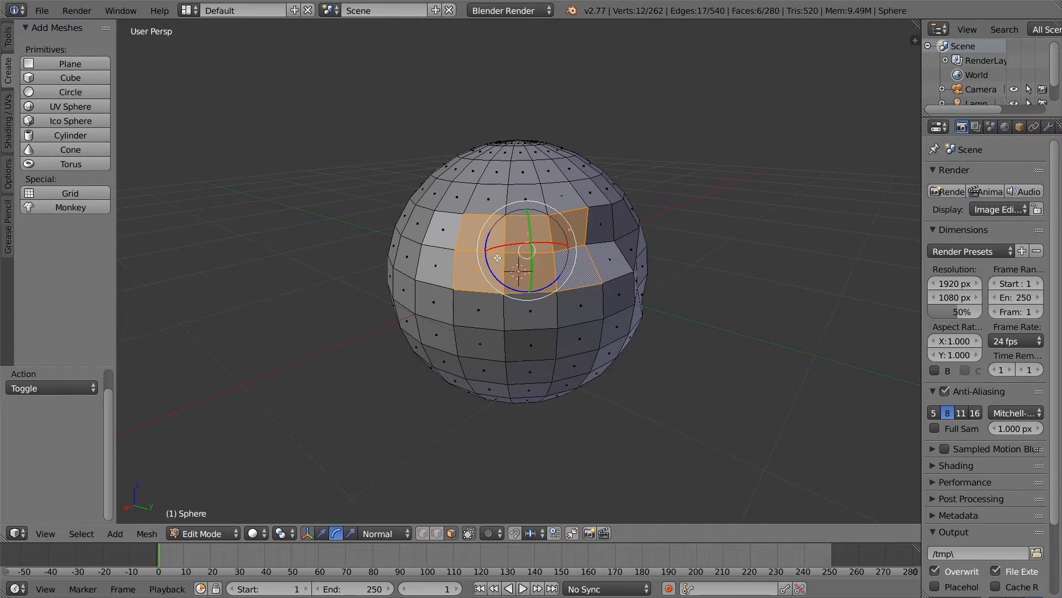
# - Replace the selection by box-selecting the visible faces across the wide middle of the sphere
pyautogui.press('a')
pyautogui.press('b')
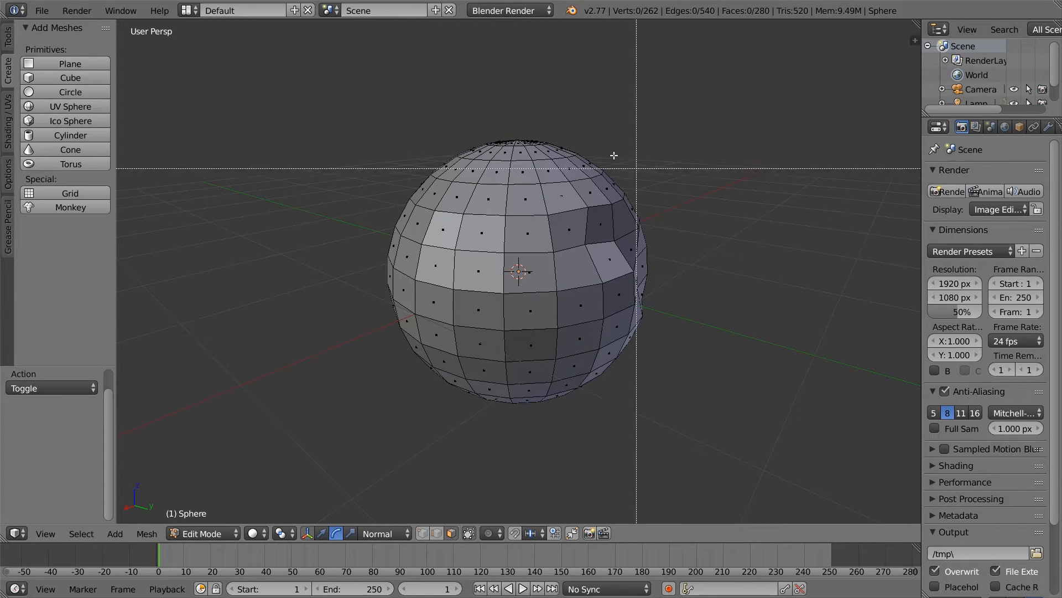
pyautogui.moveTo(669, 202); pyautogui.dragTo(333, 349)
pyautogui.moveTo(334, 349); pyautogui.dragTo(354, 282, button='middle')
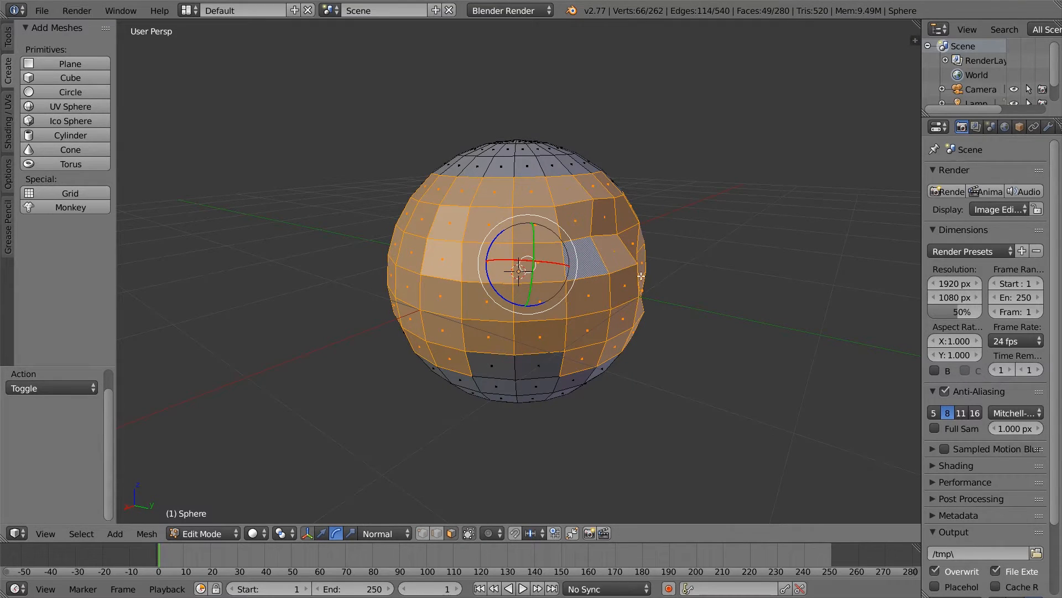
# - Deselect all faces and set the viewport shading to Wireframe
pyautogui.press('a')
pyautogui.moveTo(559, 293); pyautogui.dragTo(541, 273, button='middle')
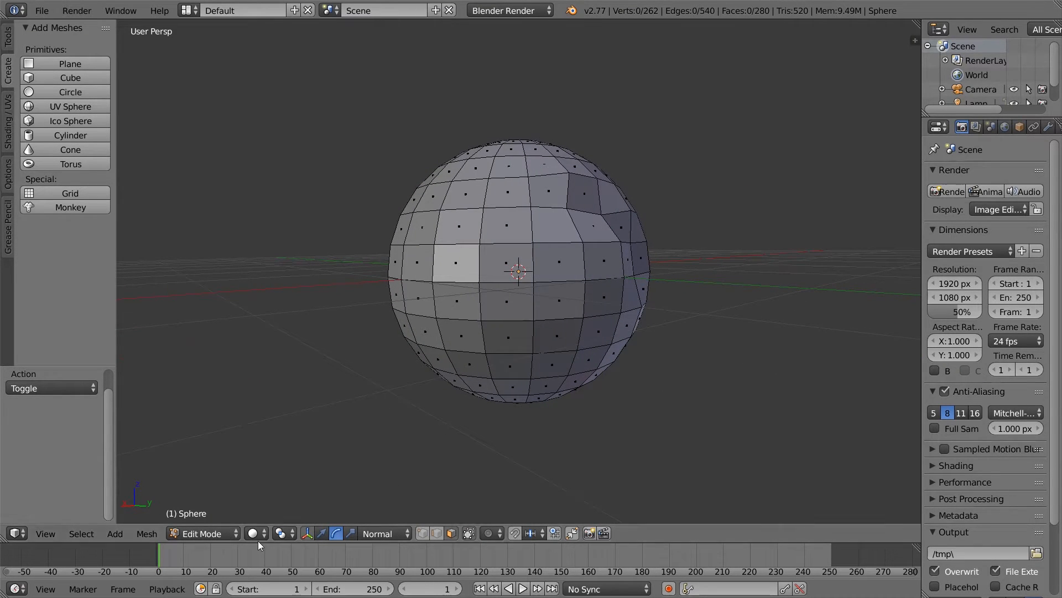
pyautogui.click(281, 533)
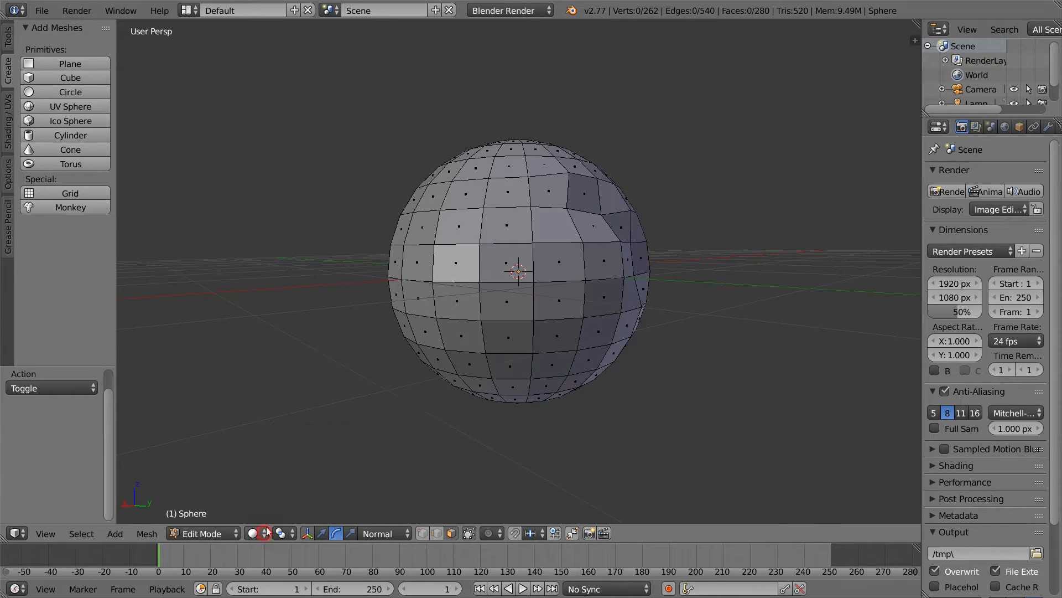
pyautogui.click(254, 533)
pyautogui.click(285, 501)
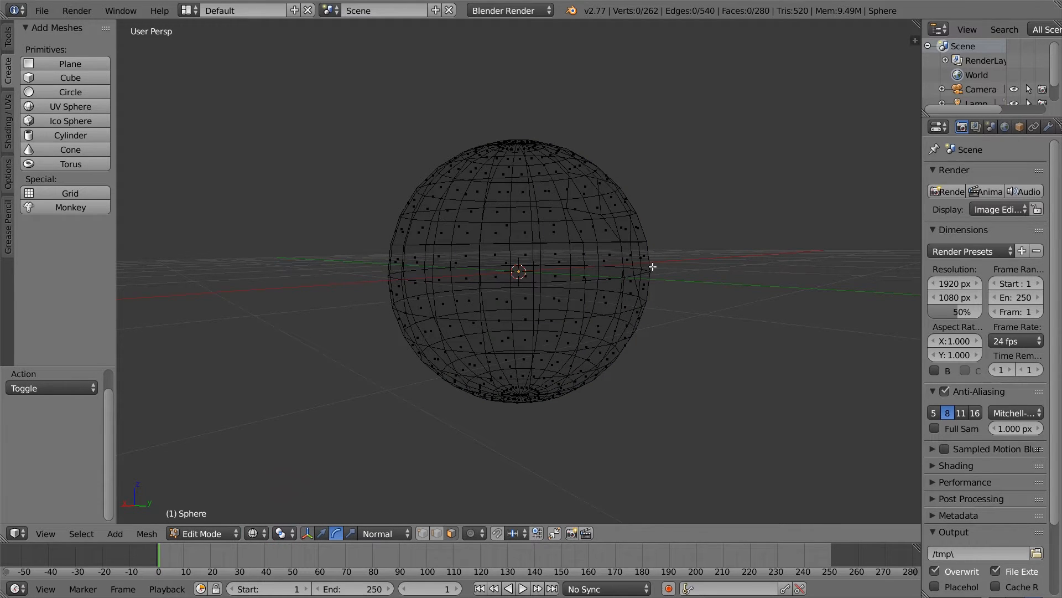
# - Box-select the horizontal band of faces around the sphere's middle, including those on the far side
pyautogui.press('b')
pyautogui.moveTo(679, 244); pyautogui.dragTo(355, 285)
pyautogui.moveTo(450, 305); pyautogui.dragTo(272, 317, button='middle')
pyautogui.scroll(1, 500, 334)
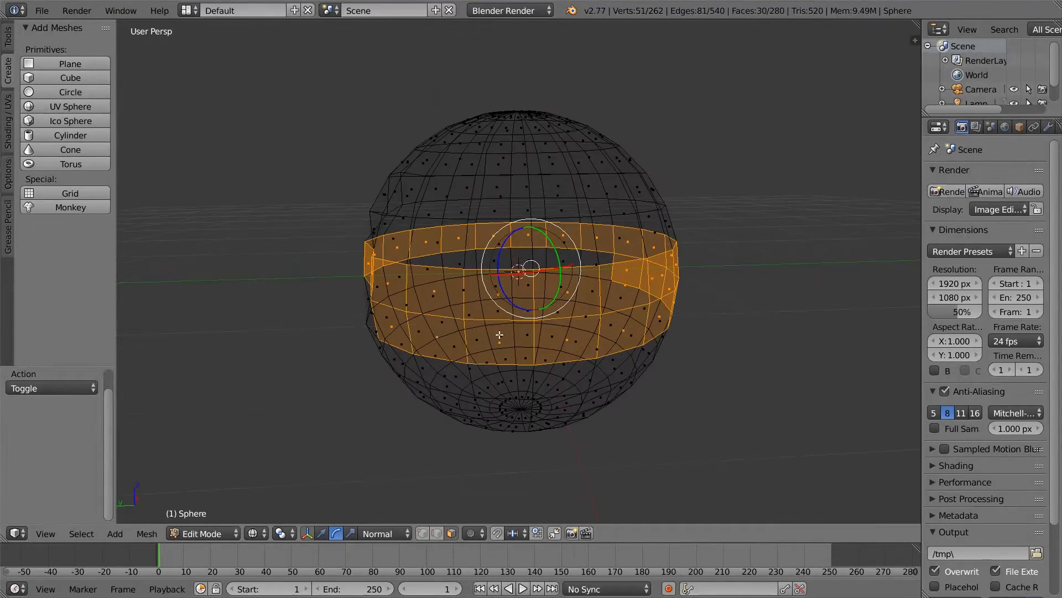
# - Toggle individual faces in the lower row of the selected band to remove the extra ones from the selection
pyautogui.keyDown('shift'); pyautogui.rightClick(440, 345); pyautogui.keyUp('shift')
pyautogui.keyDown('shift'); pyautogui.rightClick(480, 340); pyautogui.keyUp('shift')
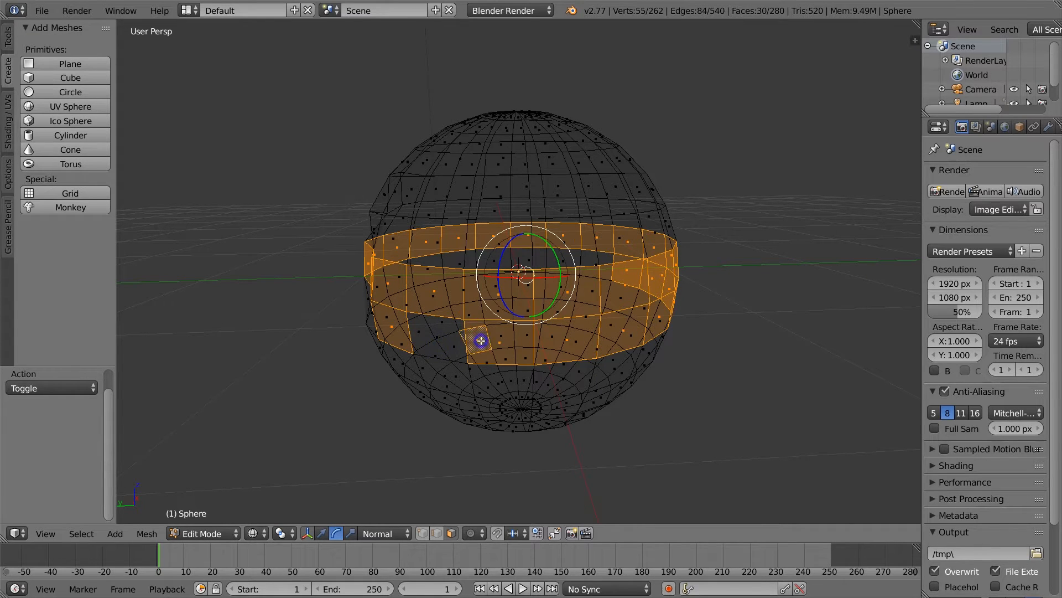
pyautogui.keyDown('shift'); pyautogui.rightClick(562, 344); pyautogui.keyUp('shift')
pyautogui.keyDown('shift'); pyautogui.rightClick(619, 333); pyautogui.keyUp('shift')
pyautogui.keyDown('shift'); pyautogui.rightClick(658, 324); pyautogui.keyUp('shift')
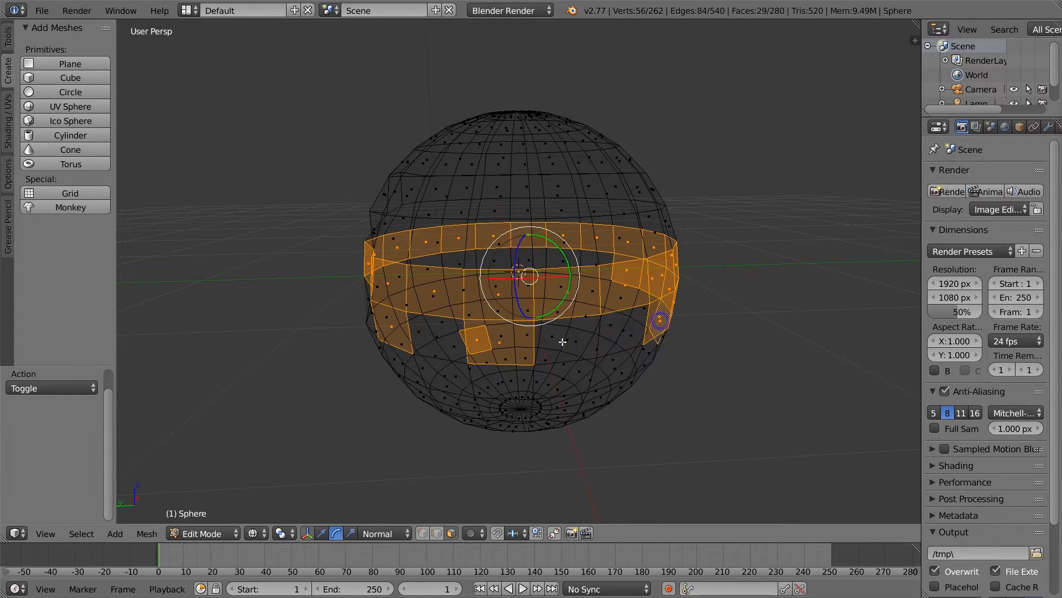
pyautogui.keyDown('shift'); pyautogui.rightClick(501, 345); pyautogui.keyUp('shift')
pyautogui.moveTo(554, 351); pyautogui.dragTo(540, 334, button='middle')
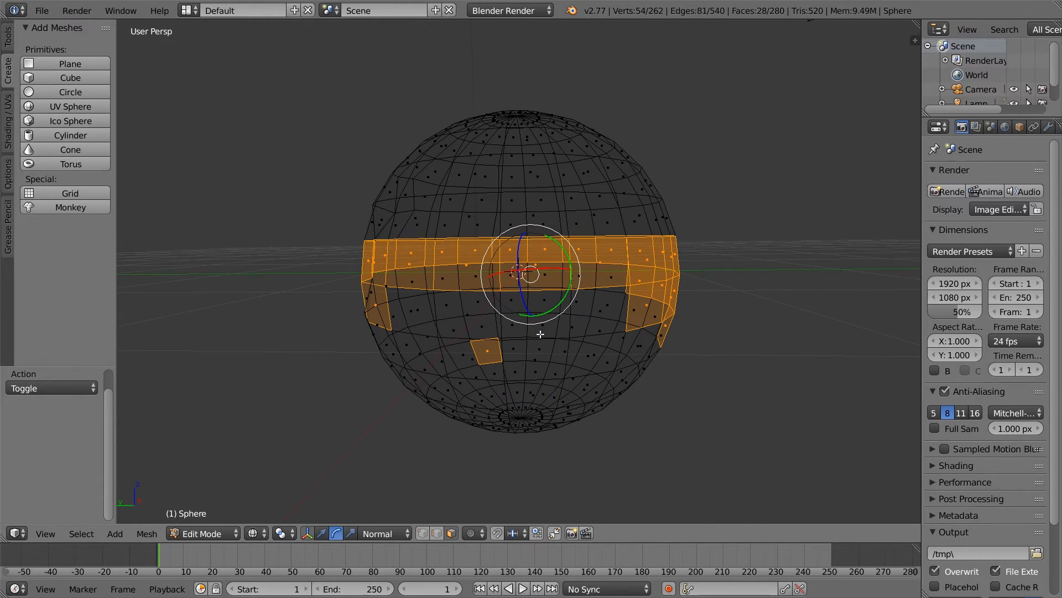
# - Box-deselect the remaining faces below the band so that only one ring around the sphere stays selected
pyautogui.press('b')
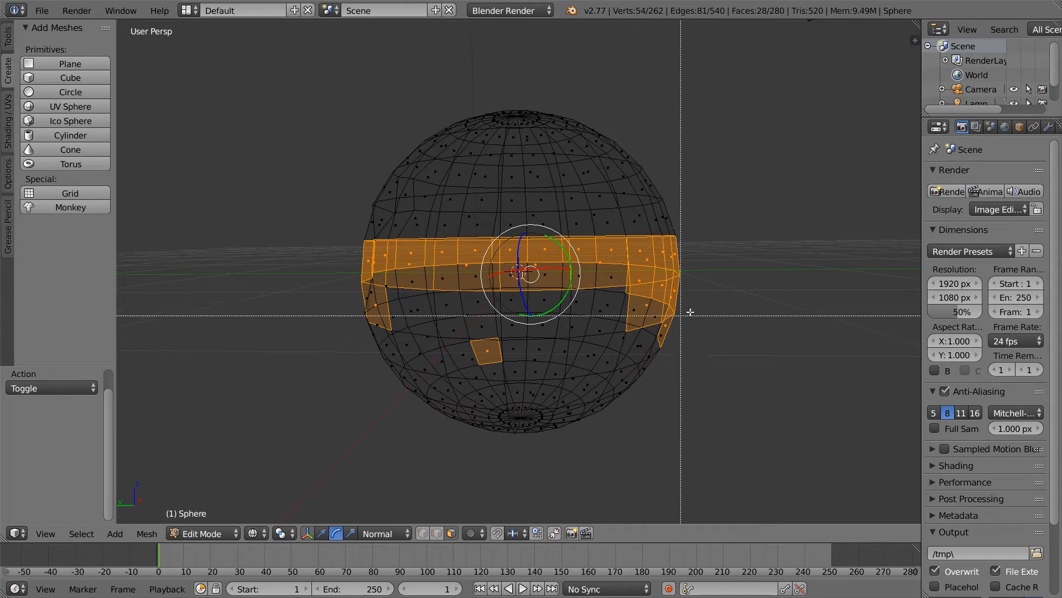
pyautogui.moveTo(714, 291); pyautogui.dragTo(253, 380)
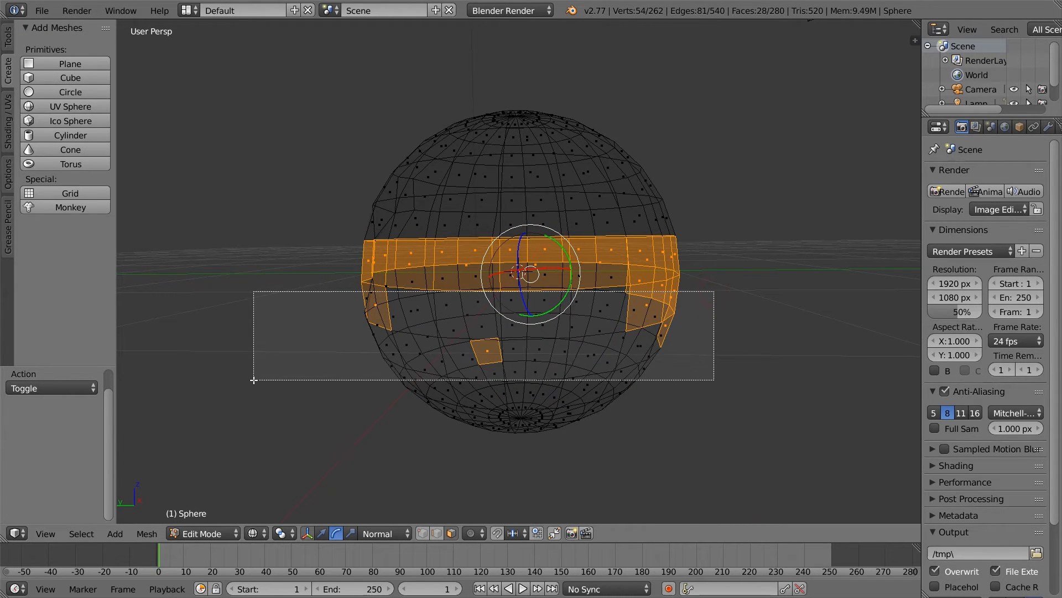
pyautogui.moveTo(253, 380); pyautogui.dragTo(858, 315, button='middle')
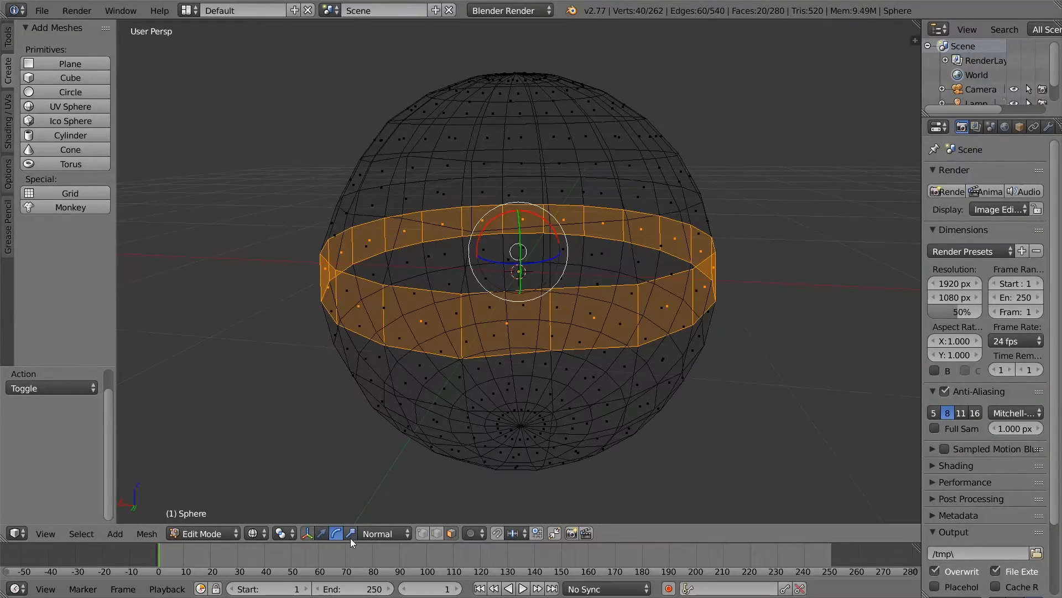
# - Scale the selected ring by 1.060 with the Normal Y axis constraint, and set the viewport shading back to Solid
pyautogui.click(351, 536)
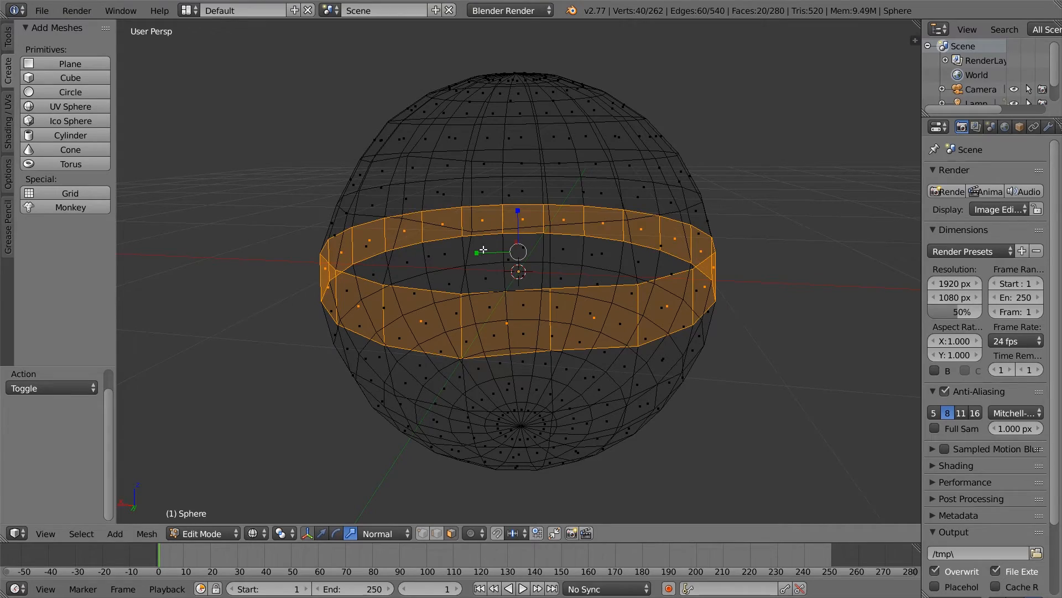
pyautogui.moveTo(483, 251)
pyautogui.mouseDown()
pyautogui.moveTo(436, 251)
pyautogui.moveTo(503, 247)
pyautogui.moveTo(450, 253)
pyautogui.moveTo(499, 253)
pyautogui.moveTo(476, 256)
pyautogui.mouseUp()
pyautogui.moveTo(415, 316); pyautogui.dragTo(551, 365, button='middle')
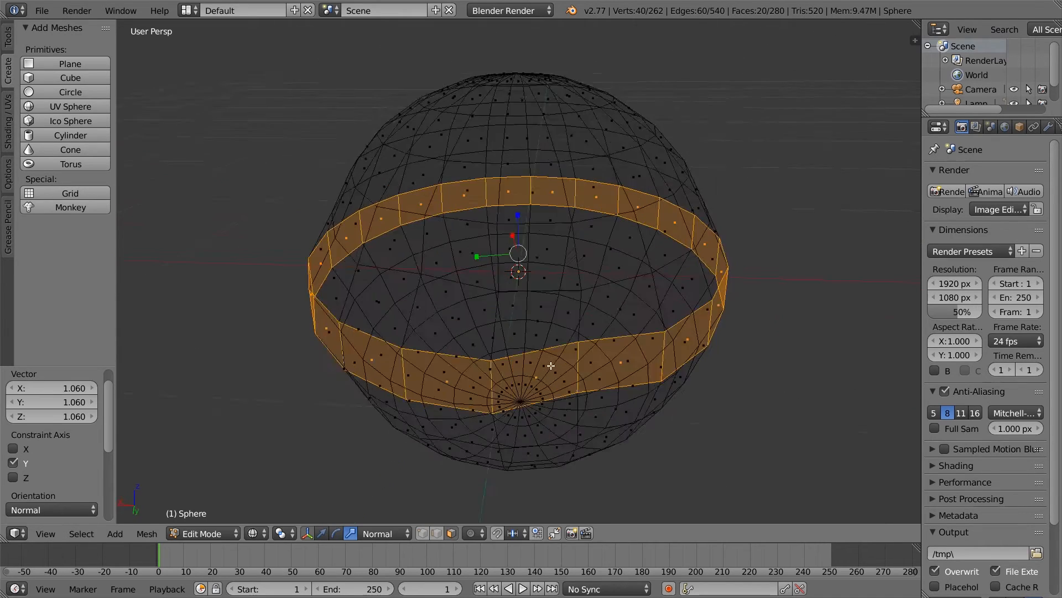
pyautogui.click(257, 534)
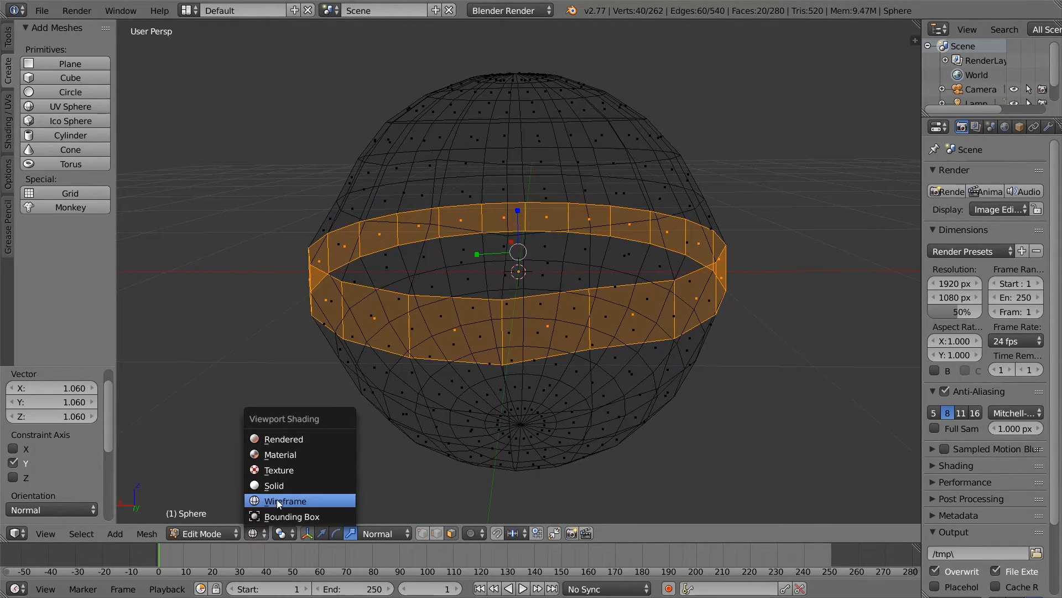
pyautogui.click(282, 487)
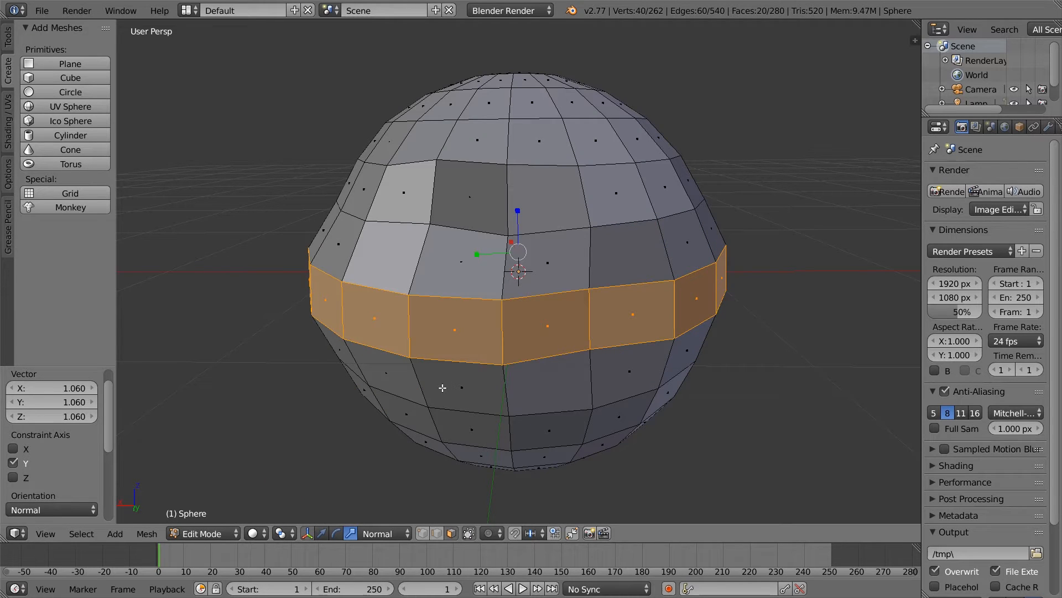
# - Try circle-selecting faces across the sphere with a resized selection brush, and undo the selection
pyautogui.press('c')
pyautogui.scroll(5, 596, 273)
pyautogui.scroll(-20, 607, 264)
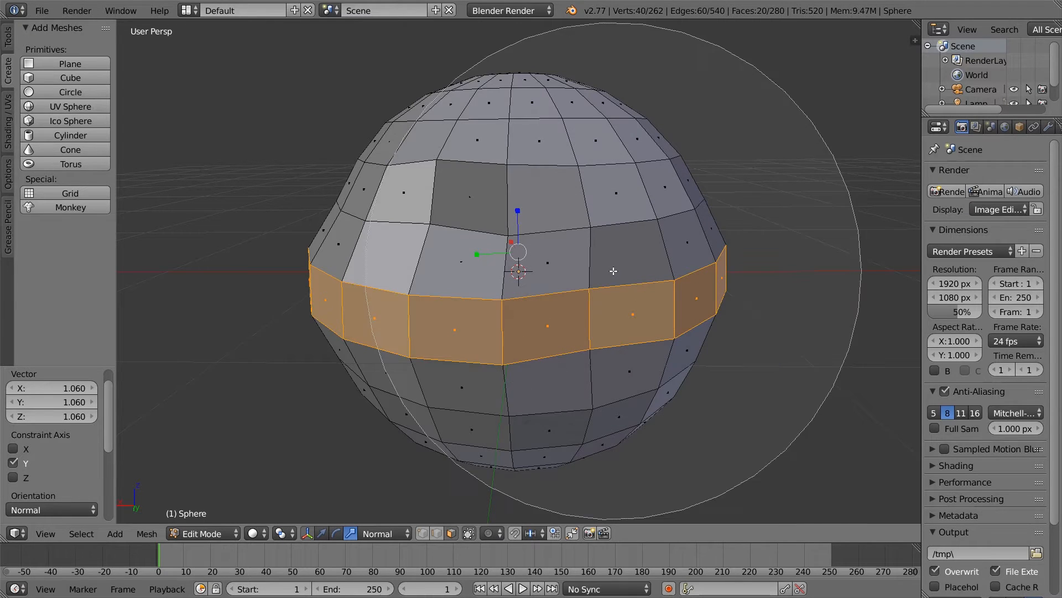
pyautogui.scroll(15, 605, 286)
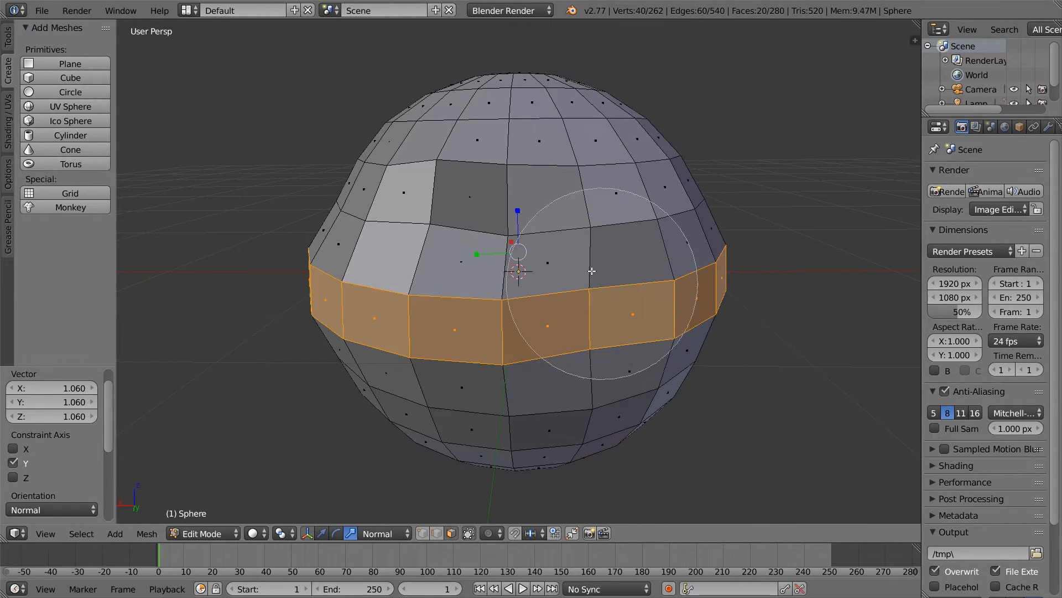
pyautogui.scroll(-4, 591, 270)
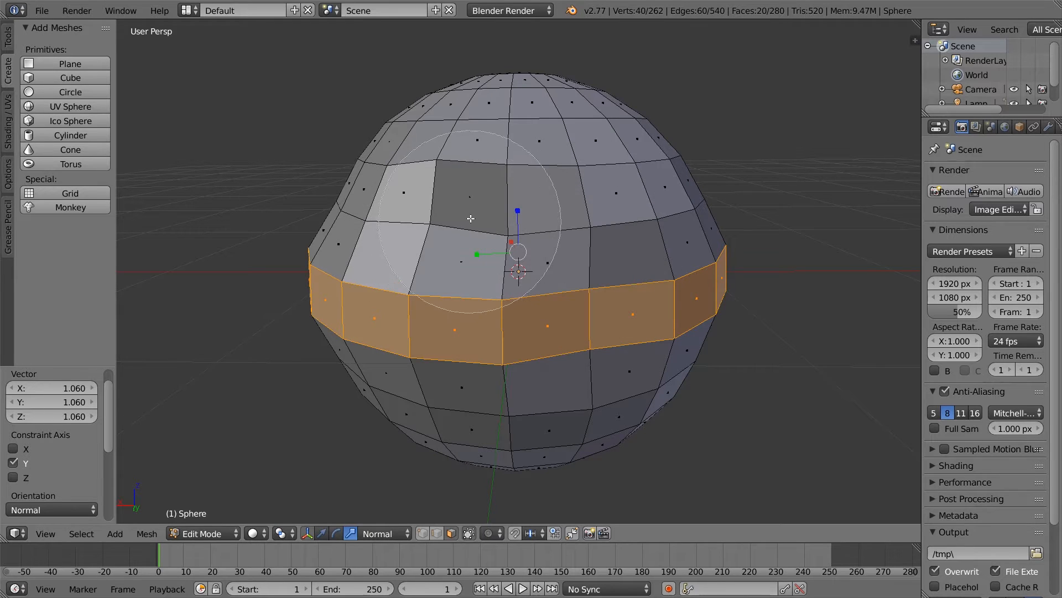
pyautogui.moveTo(498, 230)
pyautogui.mouseDown()
pyautogui.moveTo(576, 199)
pyautogui.moveTo(605, 208)
pyautogui.moveTo(470, 211)
pyautogui.moveTo(521, 332)
pyautogui.mouseUp()
pyautogui.rightClick(515, 331)
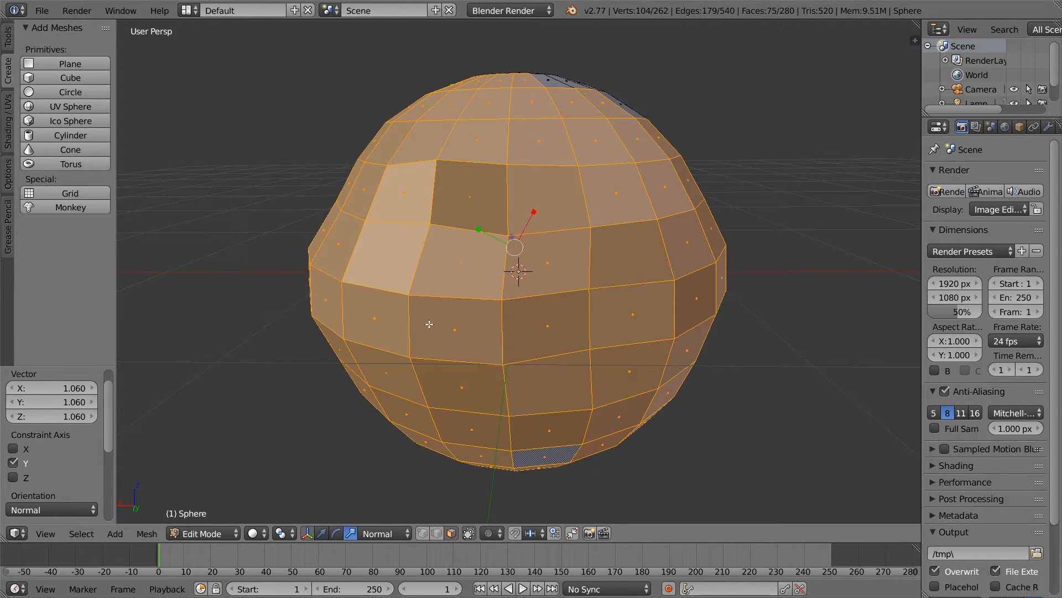
pyautogui.moveTo(430, 325); pyautogui.dragTo(764, 211, button='middle')
pyautogui.hotkey('ctrl', 'z')
# - Deselect all faces and draw a lasso selection across the upper part of the sphere
pyautogui.press('a')
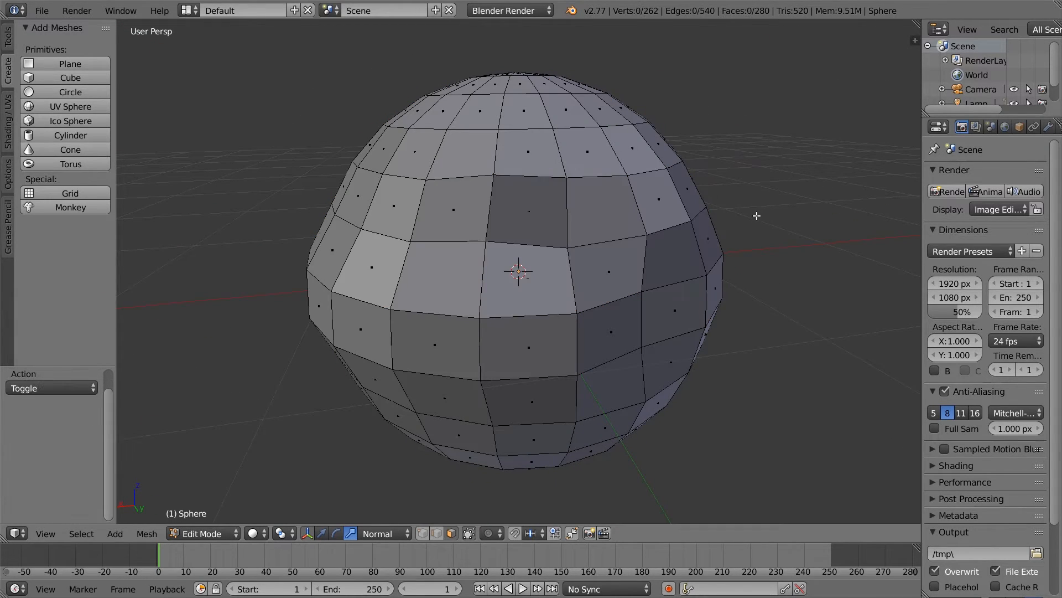
pyautogui.moveTo(741, 158)
pyautogui.keyDown('ctrl'); pyautogui.mouseDown()
pyautogui.moveTo(713, 176)
pyautogui.moveTo(374, 186)
pyautogui.moveTo(531, 75)
pyautogui.moveTo(775, 162)
pyautogui.moveTo(703, 307)
pyautogui.moveTo(378, 334)
pyautogui.moveTo(318, 158)
pyautogui.moveTo(392, 126)
pyautogui.moveTo(424, 128)
pyautogui.mouseUp(); pyautogui.keyUp('ctrl')
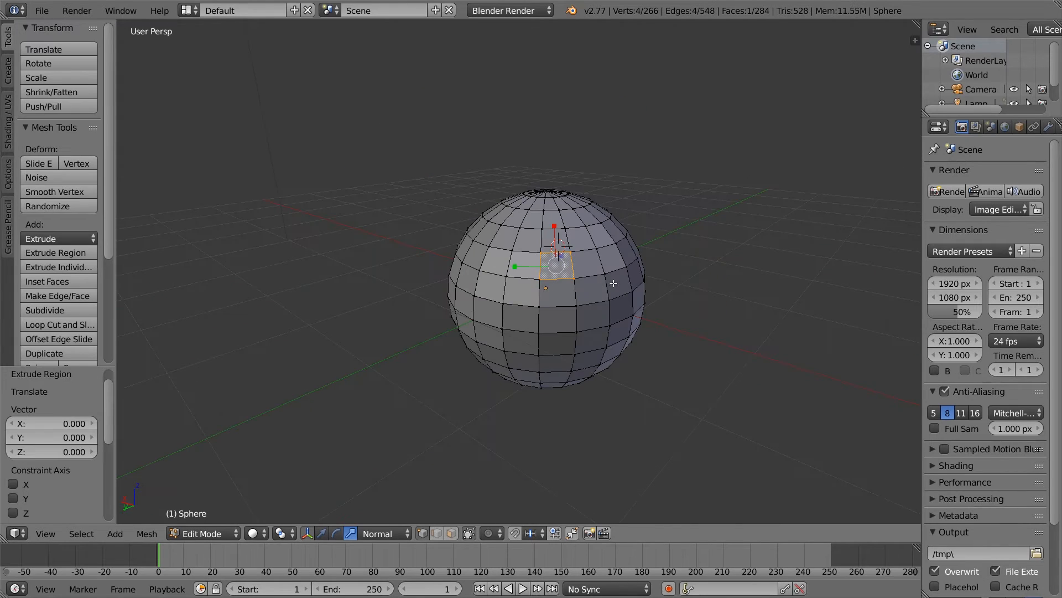
# - Turn off limiting the selection to visible geometry so hidden vertices and edges can be selected through the sphere
pyautogui.moveTo(524, 460); pyautogui.dragTo(613, 288, button='middle')
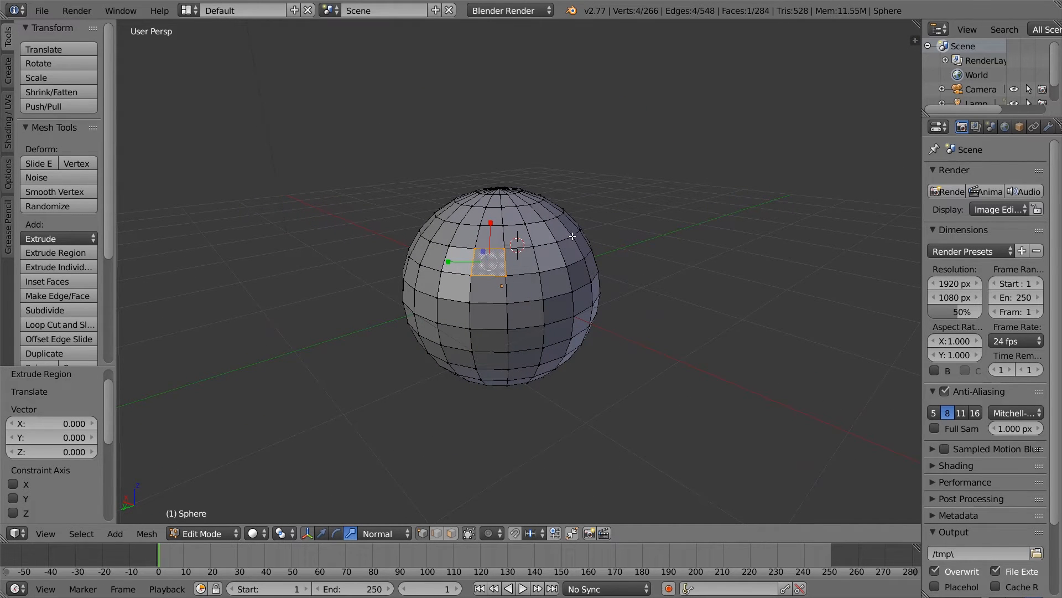
pyautogui.scroll(2, 529, 234)
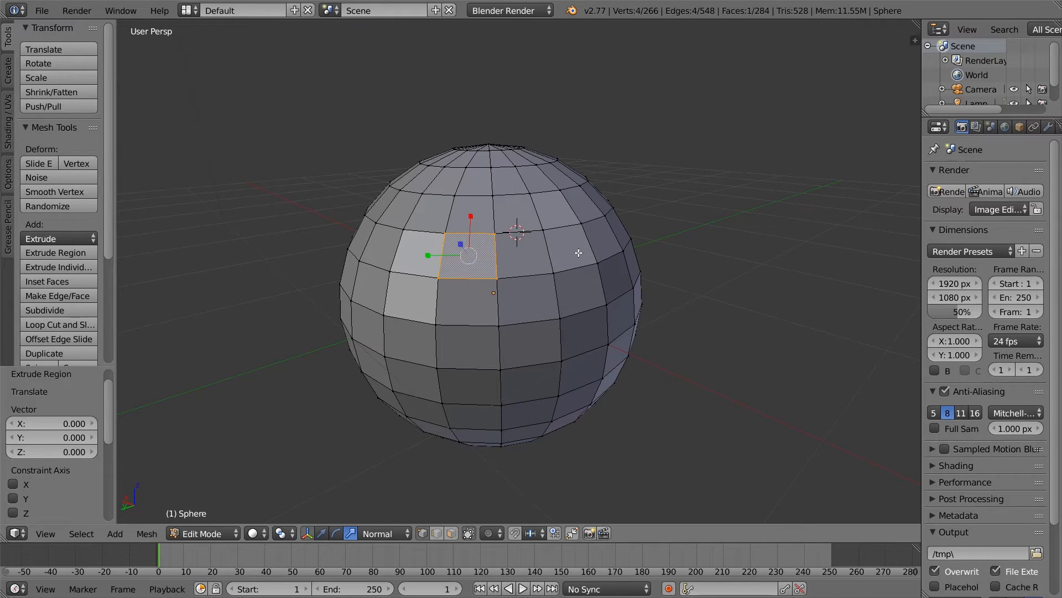
pyautogui.click(470, 534)
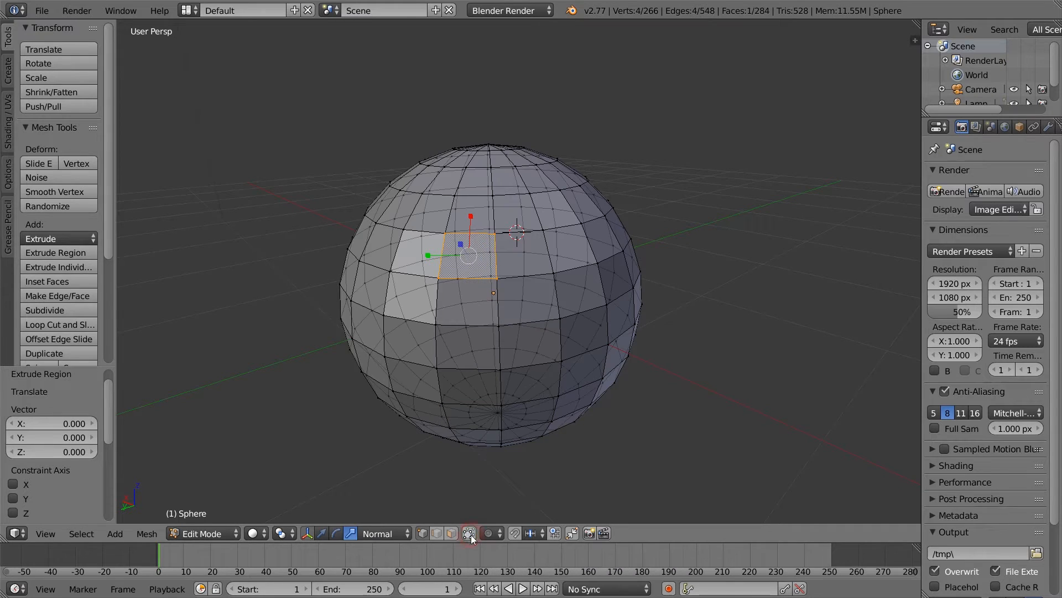
pyautogui.moveTo(564, 354); pyautogui.dragTo(638, 264, button='middle')
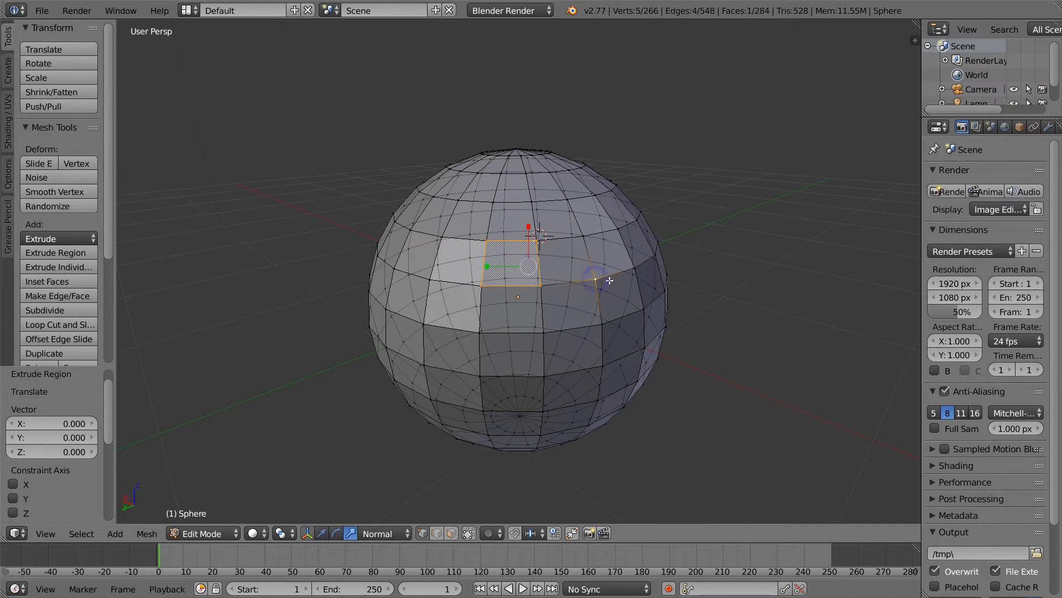
# - Extend the vertex selection along a path from the selected vertices on the sphere's front
pyautogui.keyDown('ctrl'); pyautogui.rightClick(634, 268); pyautogui.keyUp('ctrl')
pyautogui.keyDown('ctrl'); pyautogui.rightClick(425, 280); pyautogui.keyUp('ctrl')
pyautogui.moveTo(429, 279); pyautogui.dragTo(493, 273, button='middle')
pyautogui.press('KP_1')
pyautogui.moveTo(425, 177); pyautogui.dragTo(429, 178, button='middle')
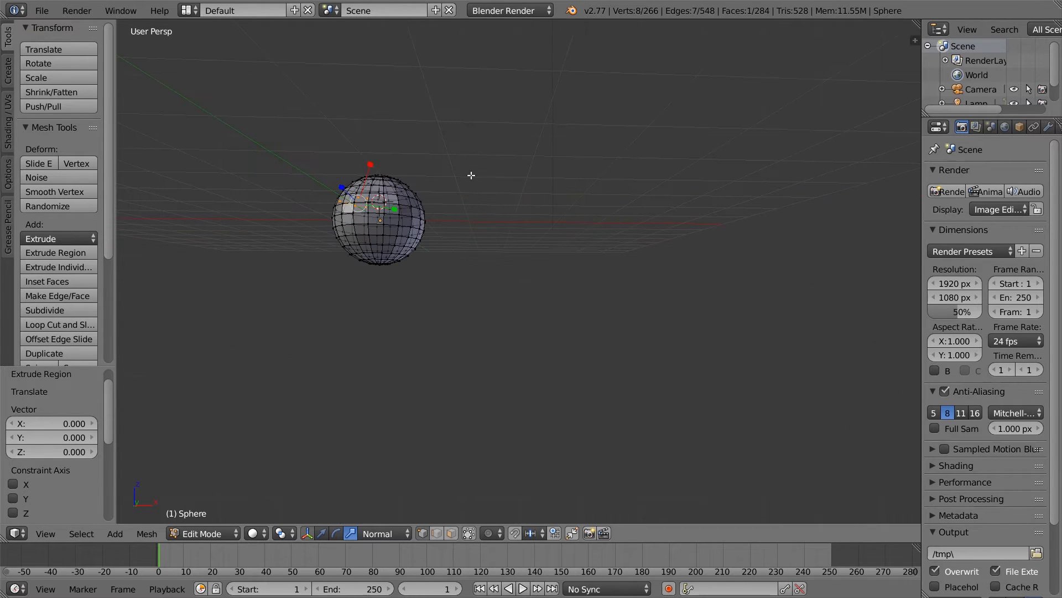
# - In the front orthographic view, add vertices in the row just above the sphere's equator, then box-select the entire row
pyautogui.press('KP_1')
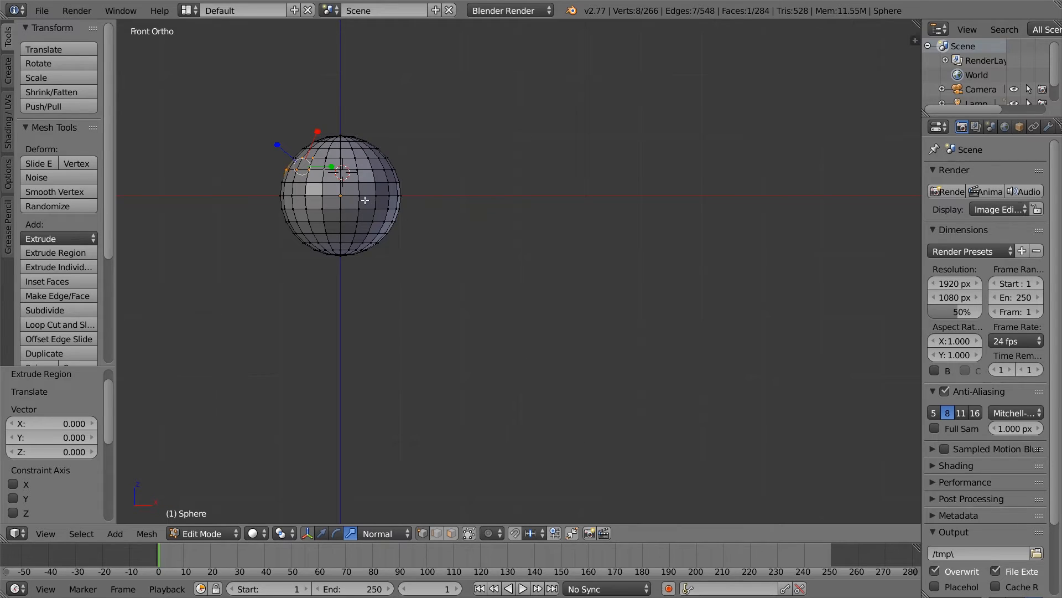
pyautogui.keyDown('shift'); pyautogui.moveTo(379, 216); pyautogui.dragTo(544, 301, button='middle'); pyautogui.keyUp('shift')
pyautogui.scroll(5, 544, 301)
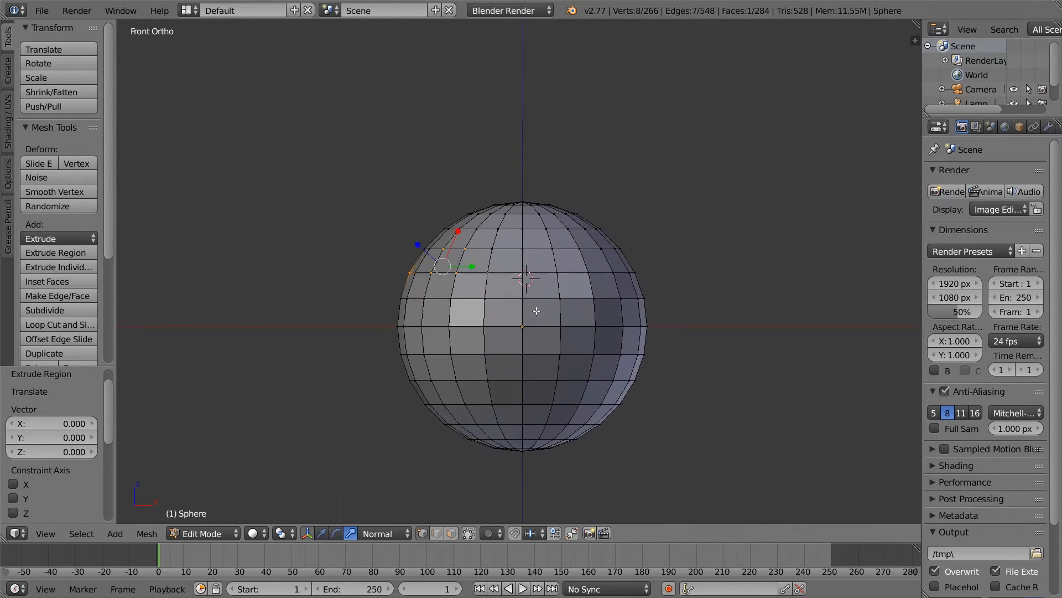
pyautogui.keyDown('shift'); pyautogui.rightClick(631, 302); pyautogui.keyUp('shift')
pyautogui.keyDown('shift'); pyautogui.rightClick(604, 303); pyautogui.keyUp('shift')
pyautogui.keyDown('shift'); pyautogui.rightClick(572, 307); pyautogui.keyUp('shift')
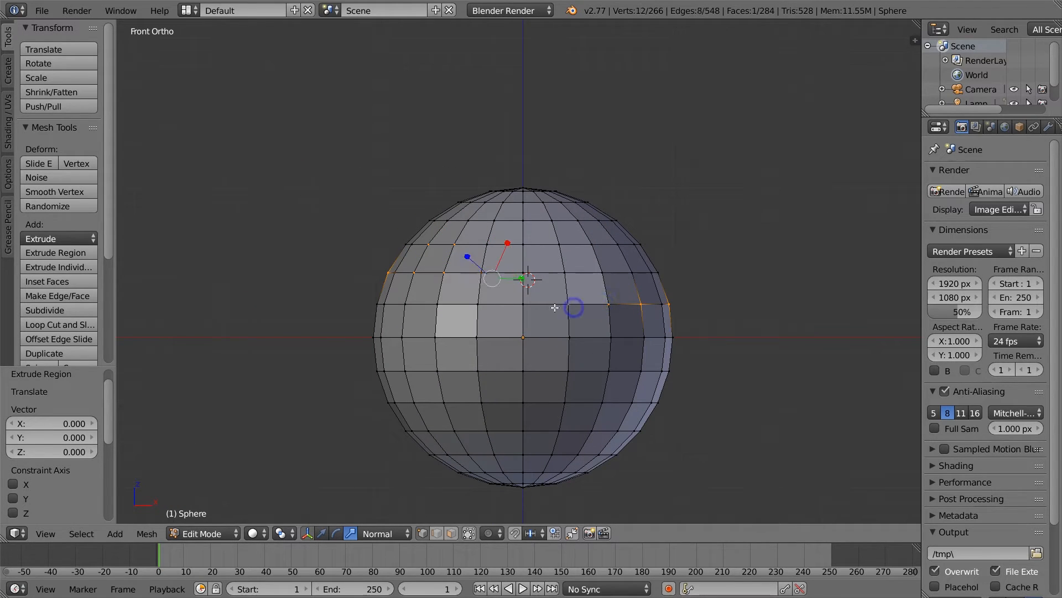
pyautogui.keyDown('shift'); pyautogui.rightClick(540, 306); pyautogui.keyUp('shift')
pyautogui.press('b')
pyautogui.moveTo(704, 294); pyautogui.dragTo(341, 312)
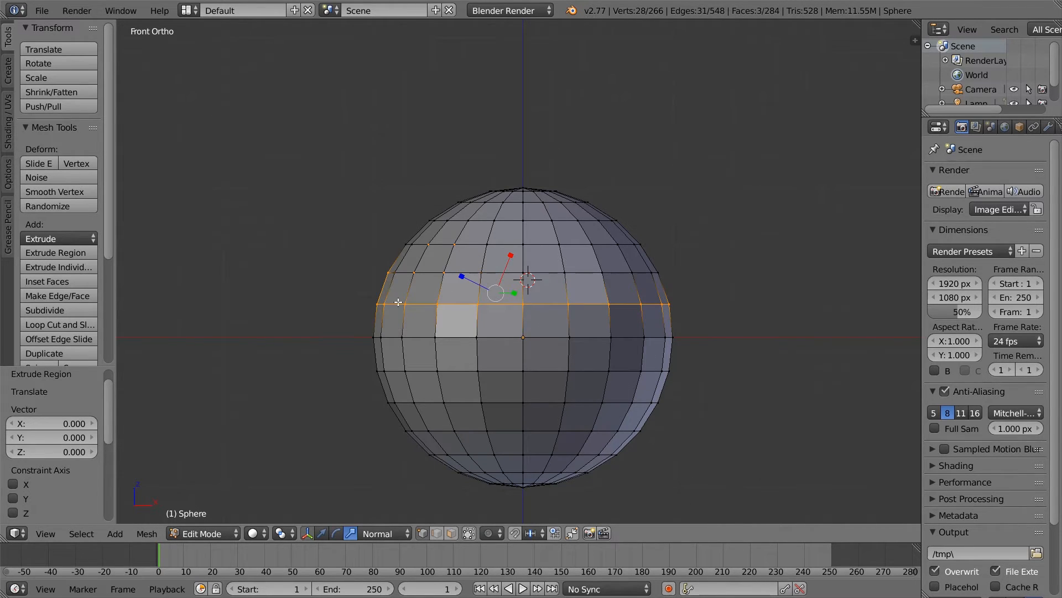
# - Return to perspective view, inspect the selected ring around the sphere, and deselect everything
pyautogui.press('KP_5')
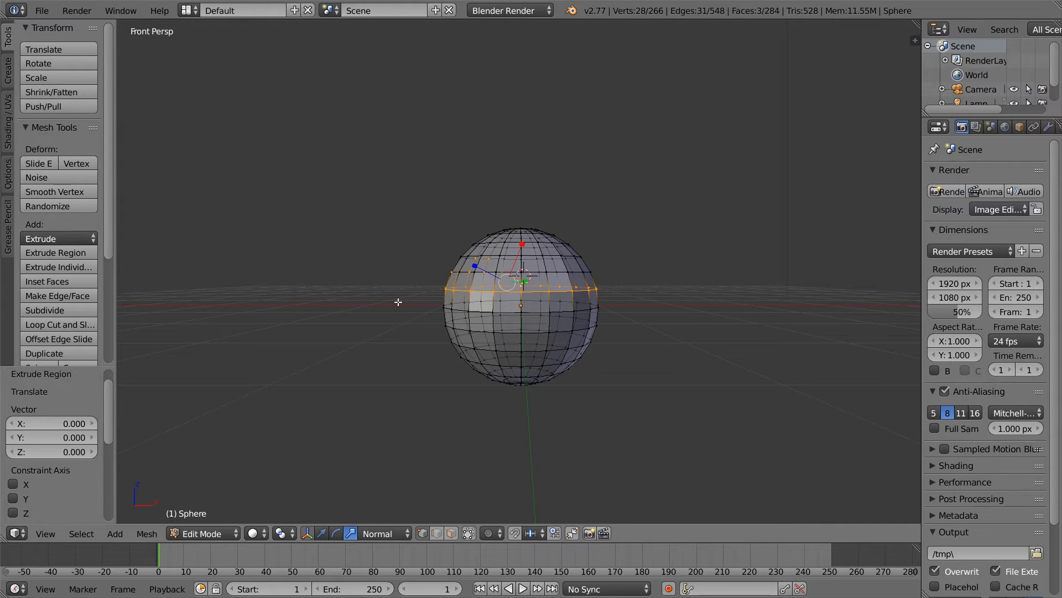
pyautogui.moveTo(505, 284); pyautogui.dragTo(515, 215, button='middle')
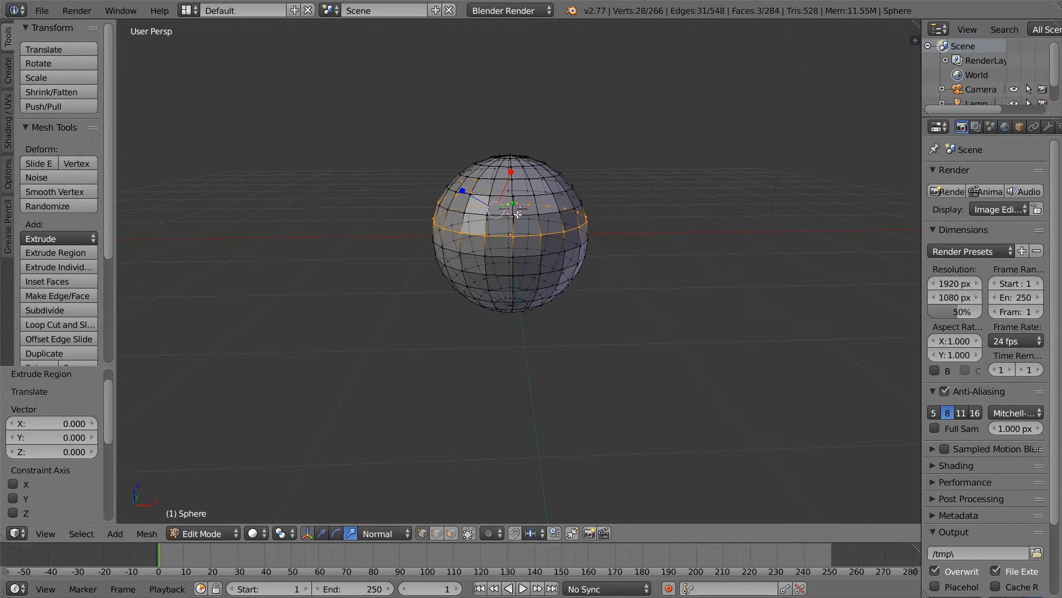
pyautogui.scroll(1, 517, 215)
pyautogui.press('a')
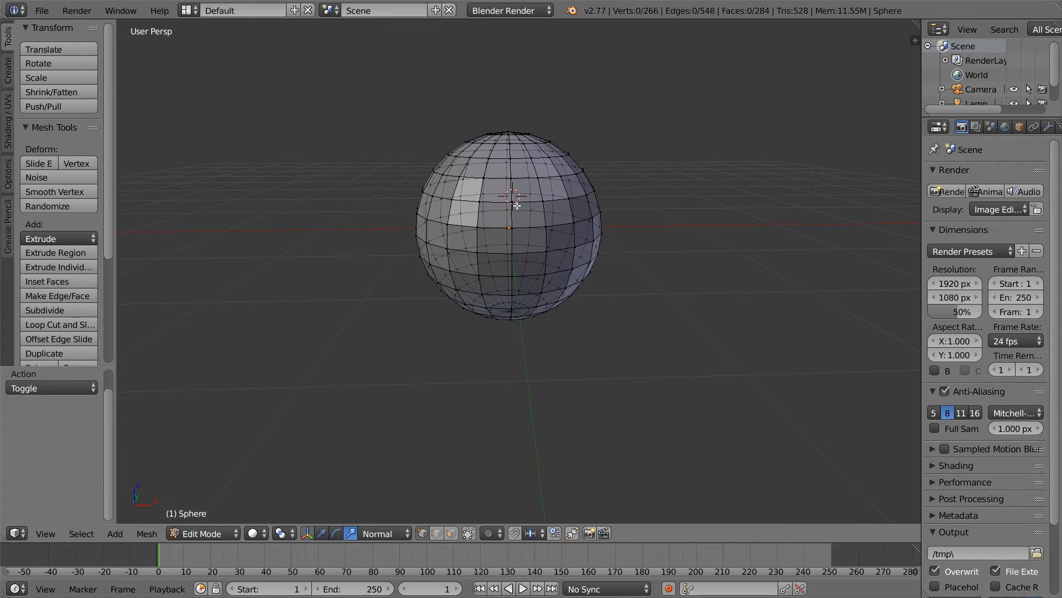
# - Loop-select the horizontal ring of vertices just above the sphere's equator
pyautogui.scroll(3, 524, 185)
pyautogui.keyDown('shift'); pyautogui.moveTo(520, 195); pyautogui.dragTo(578, 443, button='middle'); pyautogui.keyUp('shift')
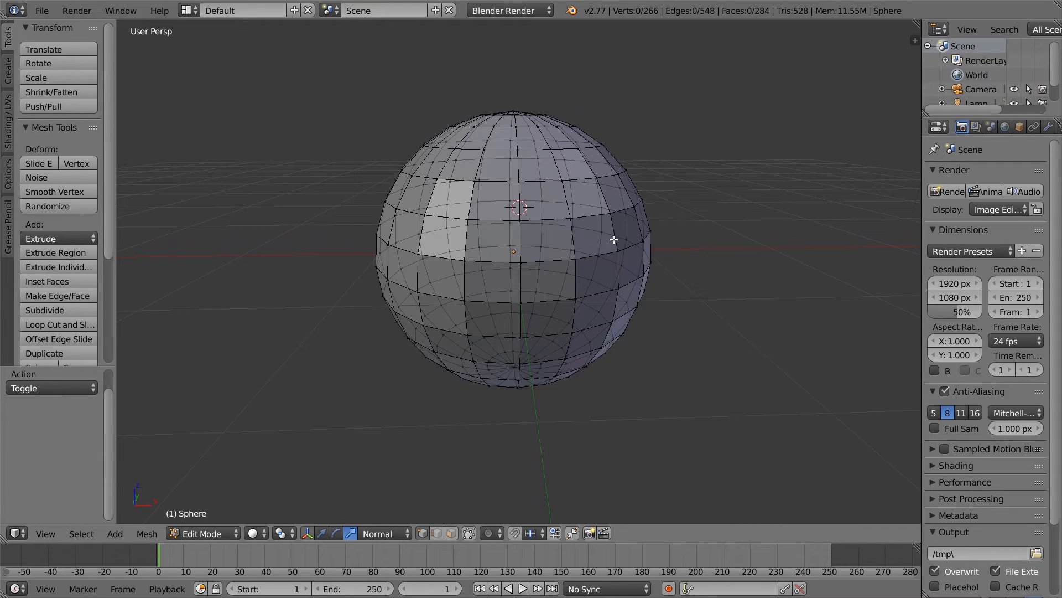
pyautogui.keyDown('alt'); pyautogui.rightClick(558, 259); pyautogui.keyUp('alt')
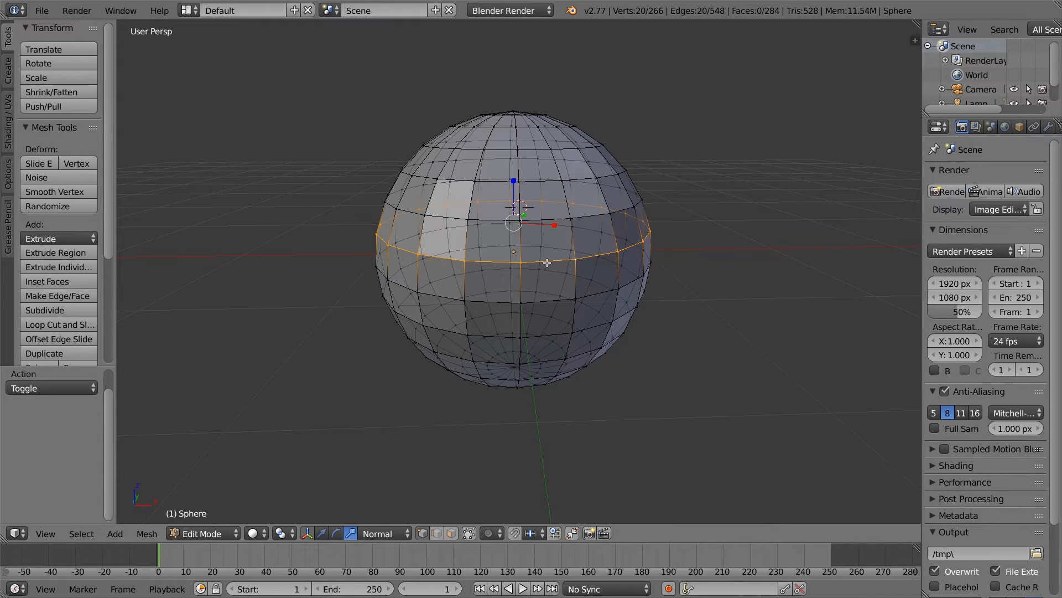
# - Limit selection to visible geometry, clear the selection, and loop-select the ring just above the sphere's equator again
pyautogui.click(470, 533)
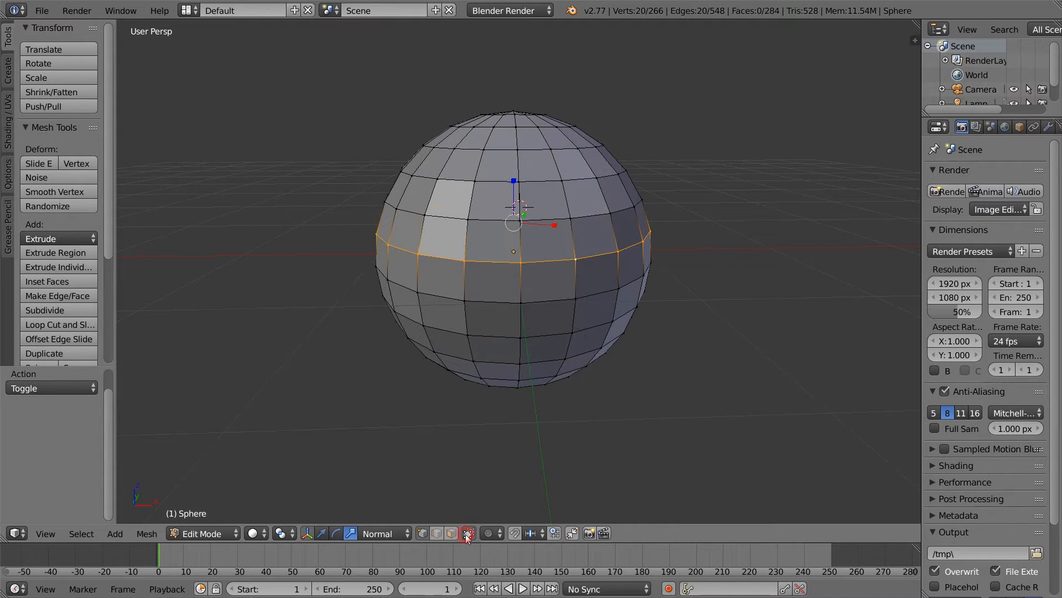
pyautogui.press('a')
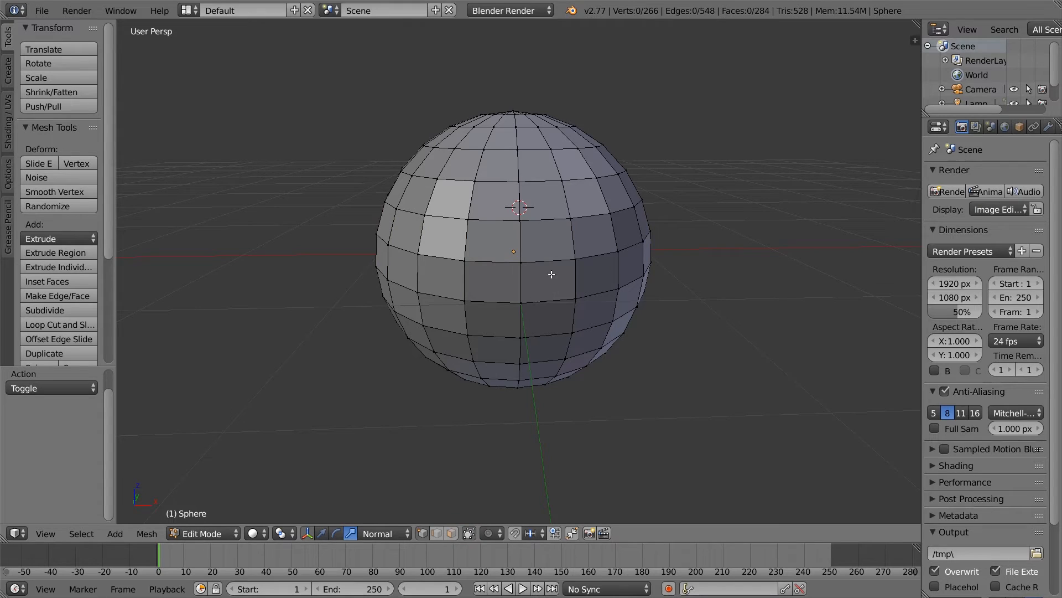
pyautogui.keyDown('alt'); pyautogui.rightClick(570, 258); pyautogui.keyUp('alt')
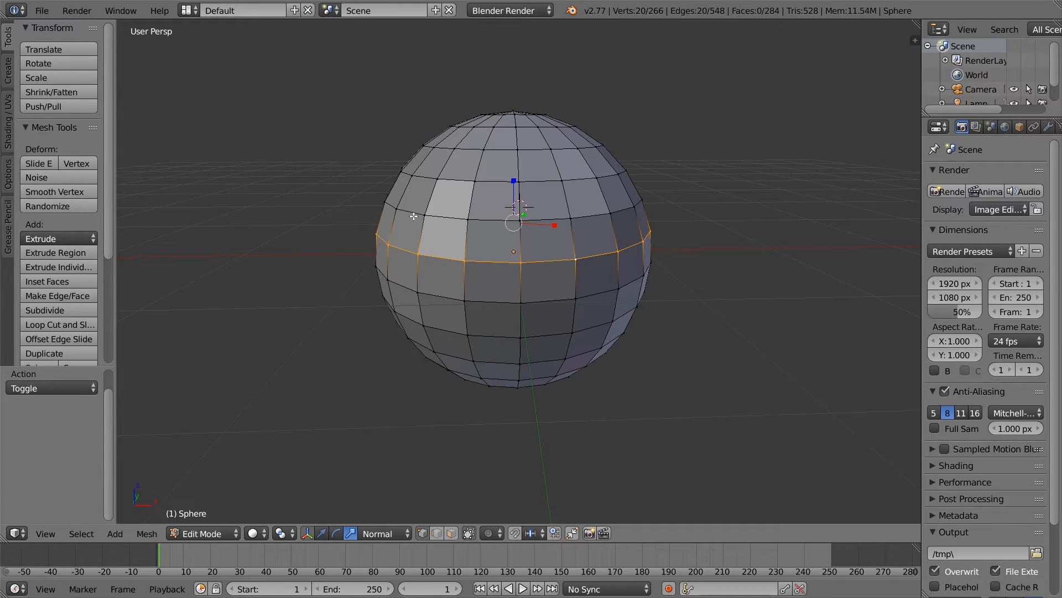
# - Examine the selected vertex loop from the sphere's sides and back
pyautogui.moveTo(454, 265); pyautogui.dragTo(594, 261, button='middle')
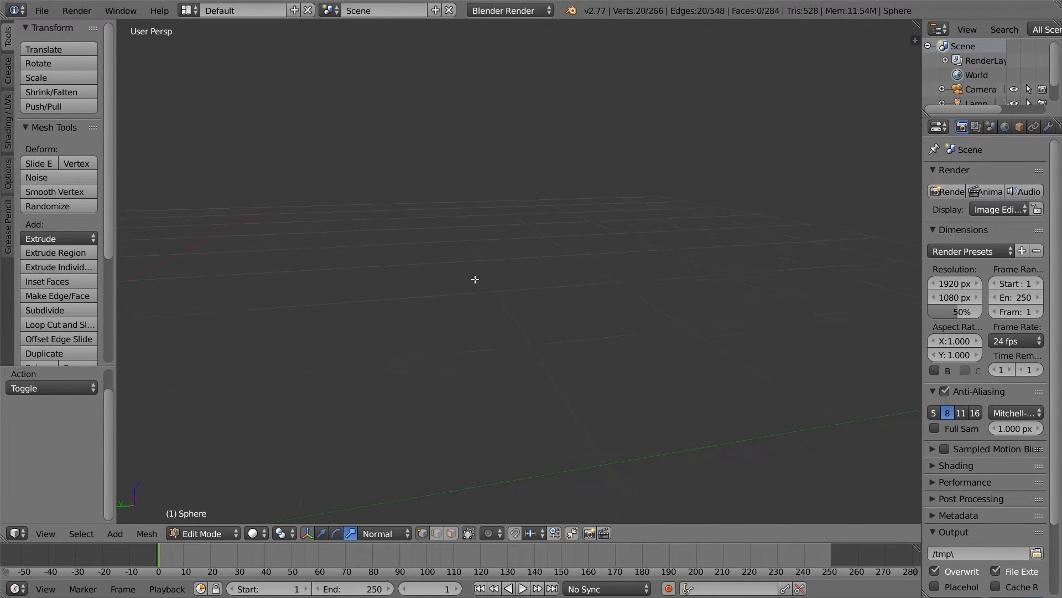
pyautogui.moveTo(475, 280)
pyautogui.mouseDown(button='middle')
pyautogui.moveTo(430, 299)
pyautogui.moveTo(481, 292)
pyautogui.moveTo(460, 291)
pyautogui.mouseUp(button='middle')
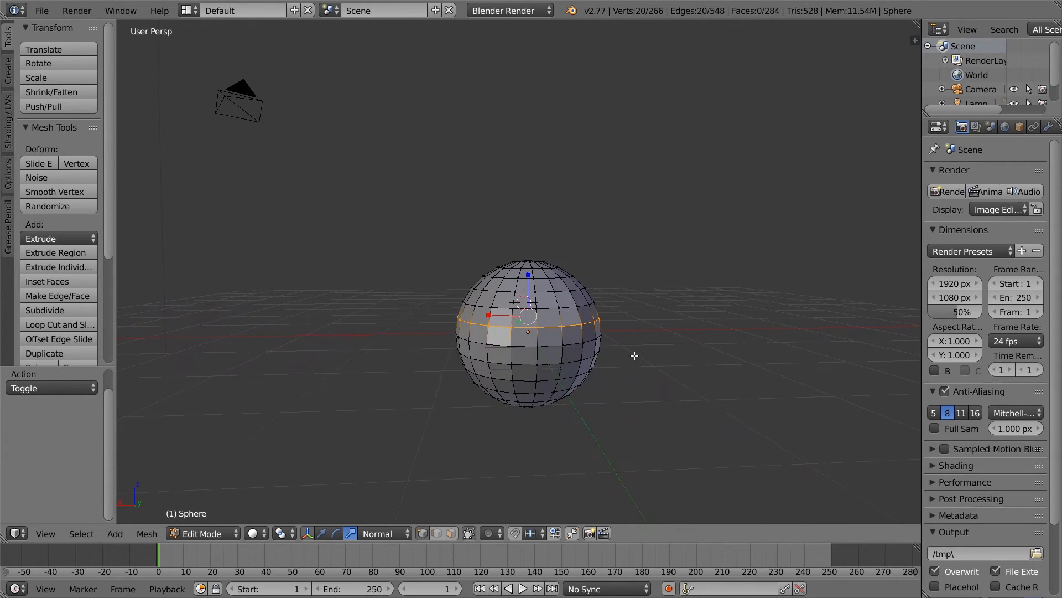
pyautogui.moveTo(640, 323); pyautogui.dragTo(456, 339, button='middle')
pyautogui.scroll(5, 442, 347)
pyautogui.moveTo(349, 373); pyautogui.dragTo(385, 359, button='middle')
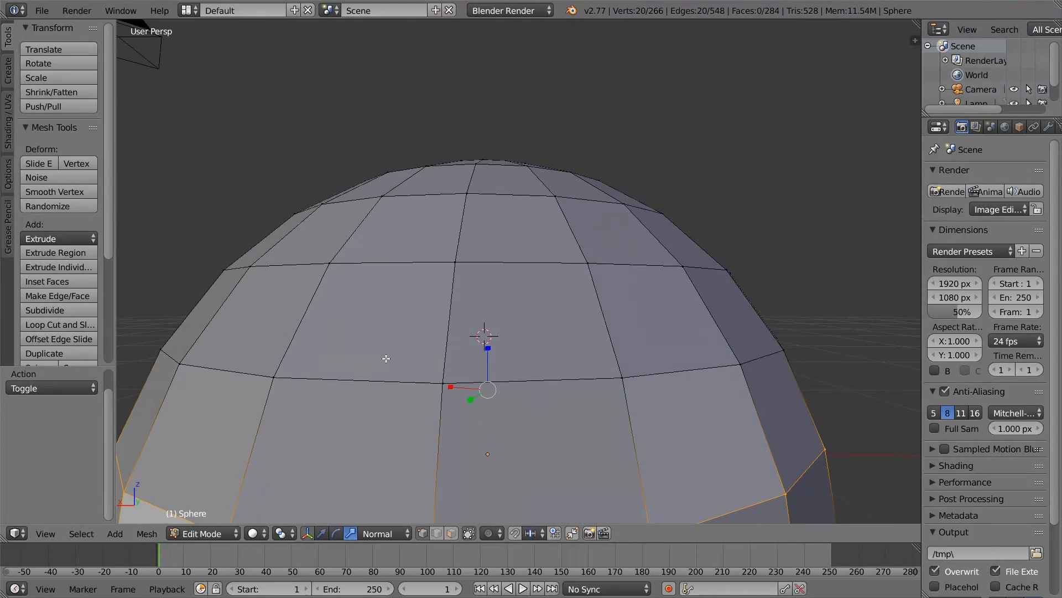
pyautogui.scroll(-7, 389, 358)
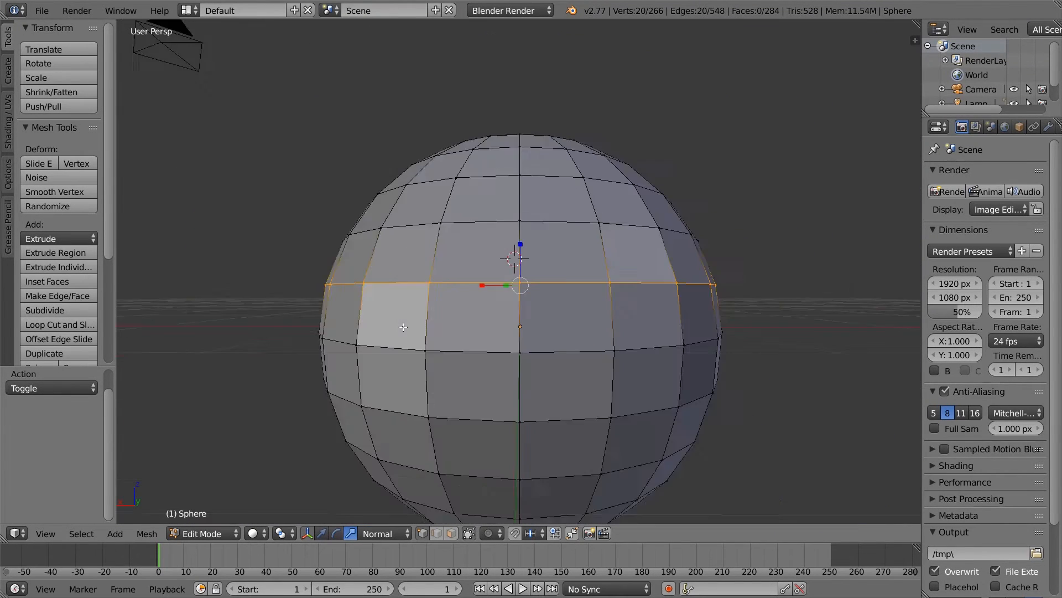
pyautogui.moveTo(480, 410); pyautogui.dragTo(487, 336, button='middle')
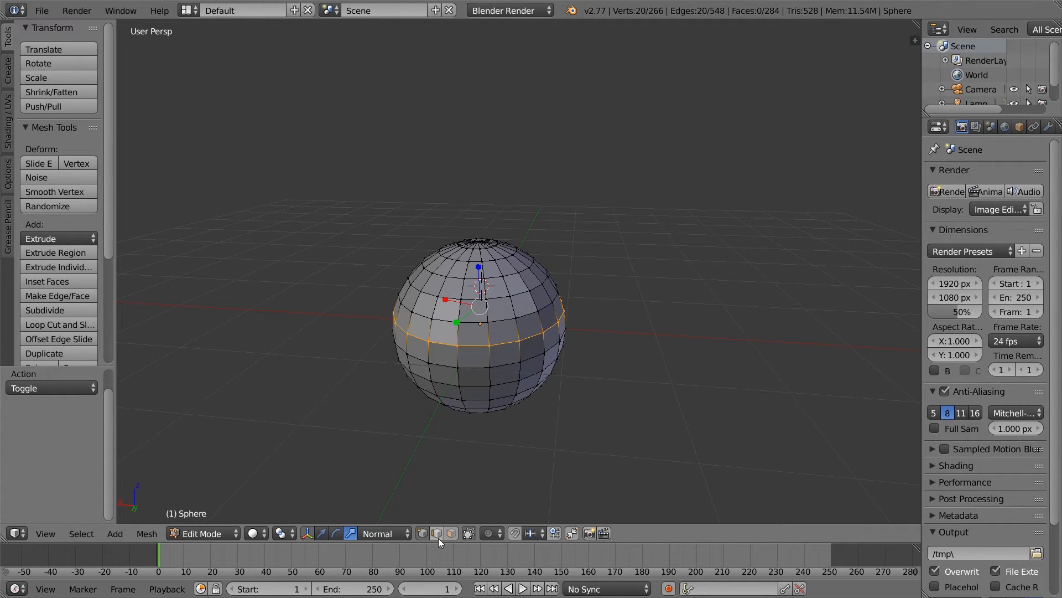
# - Deselect all vertices and switch the mesh selection mode to Edge
pyautogui.press('a')
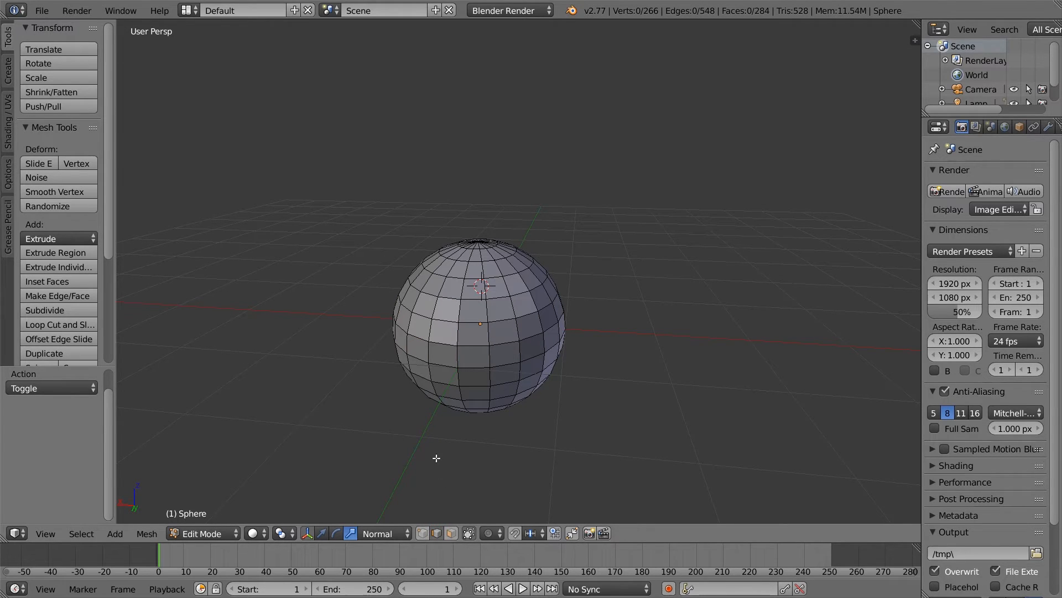
pyautogui.hotkey('ctrl', 'Tab')
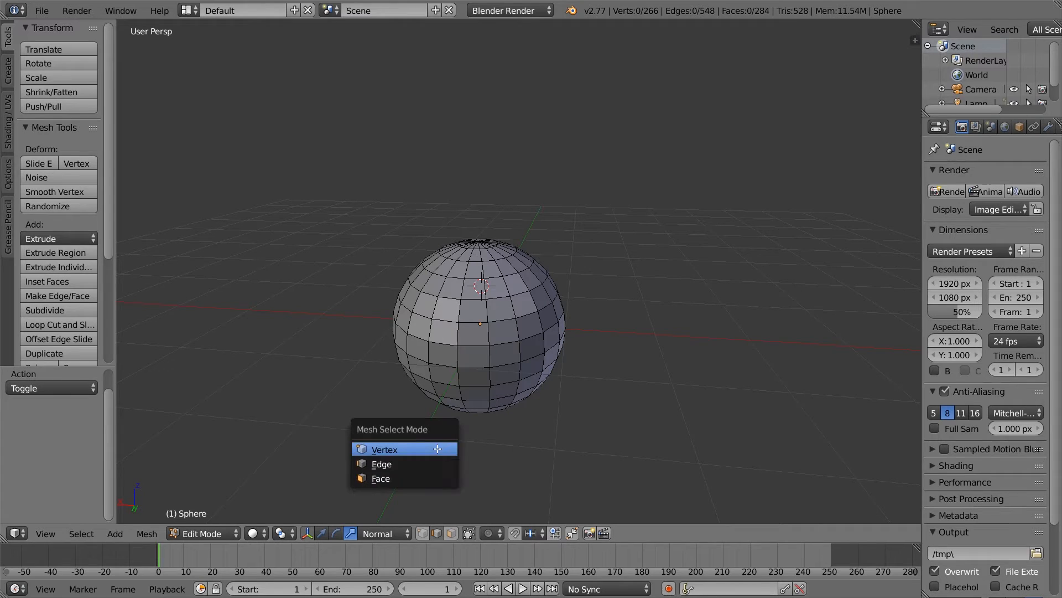
pyautogui.click(389, 464)
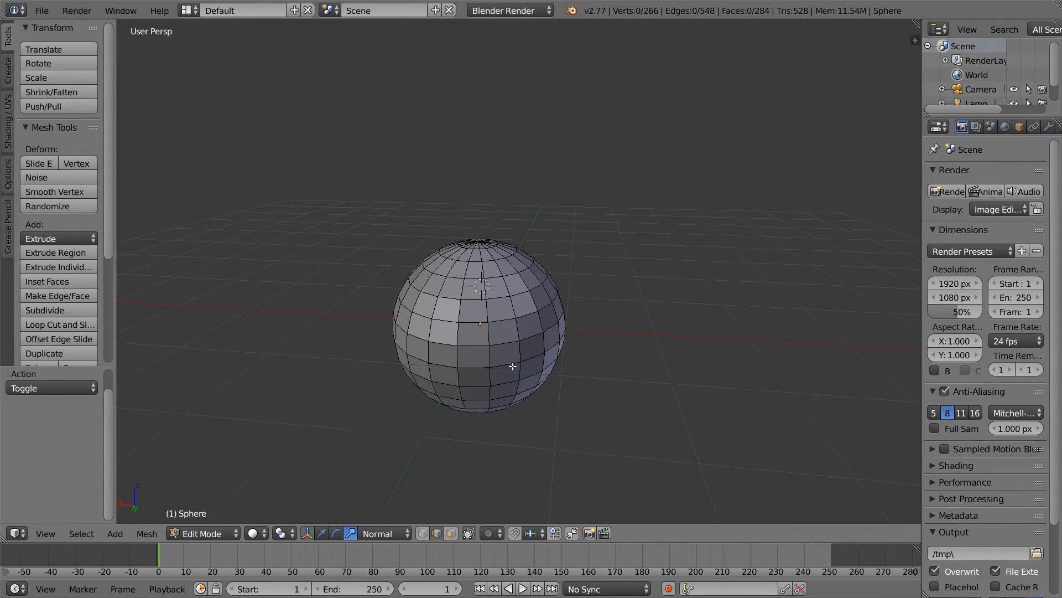
# - Select two edges one at a time on the sphere's front, and loop-select from a neighbouring edge
pyautogui.scroll(3, 496, 343)
pyautogui.rightClick(478, 374)
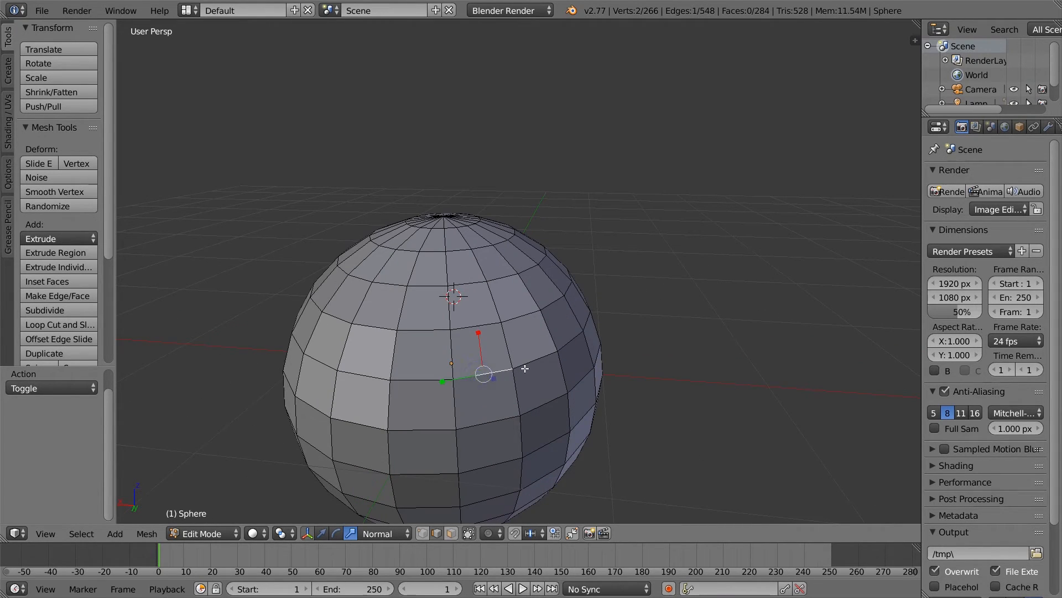
pyautogui.rightClick(524, 373)
pyautogui.keyDown('alt'); pyautogui.rightClick(502, 391); pyautogui.keyUp('alt')
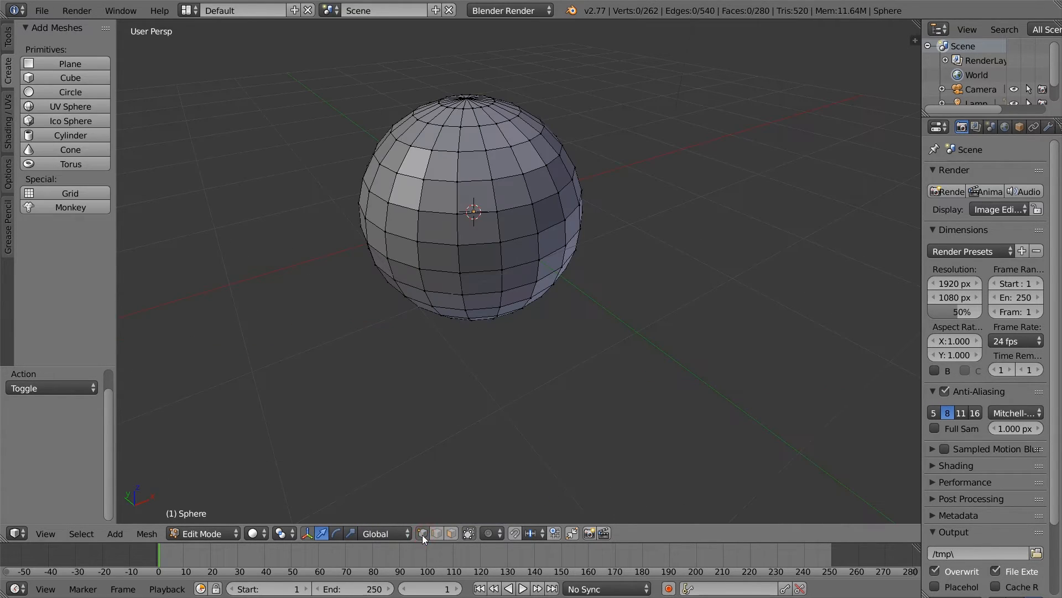
# - Select a vertex on the sphere's front and move it about -0.118 along the global Y axis
pyautogui.rightClick(527, 208)
pyautogui.press('g')
pyautogui.press('y')
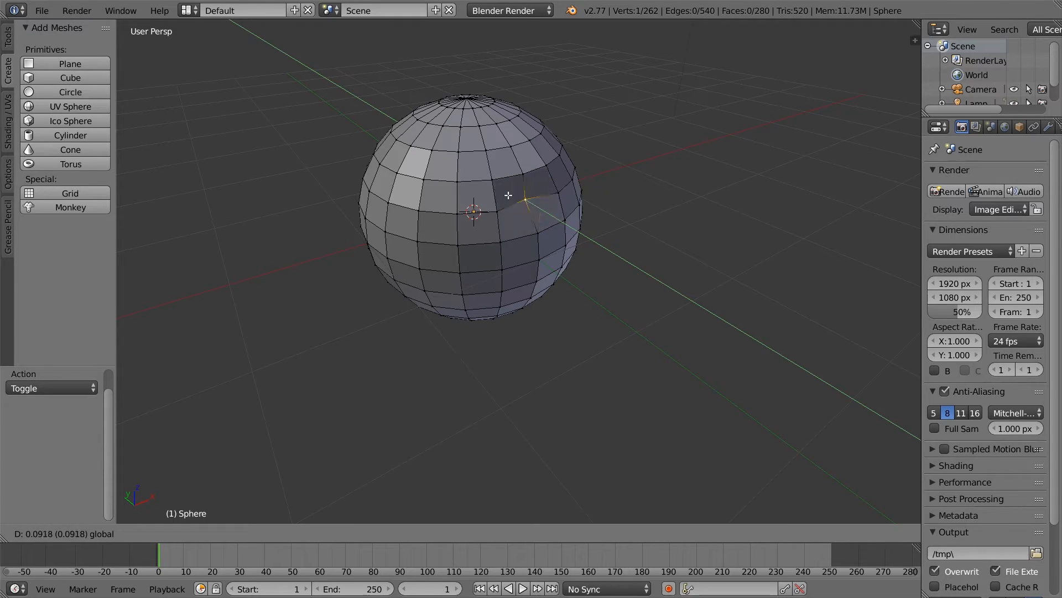
pyautogui.click(509, 195)
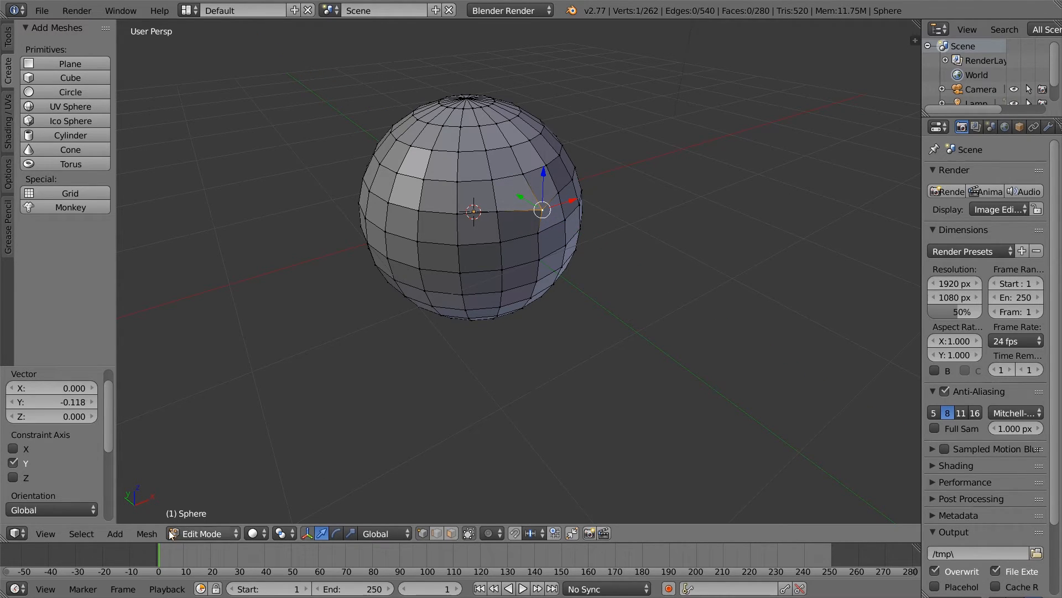
# - Set proportional editing to Connected and move the selected vertex about 0.007 along the global Y axis
pyautogui.click(150, 534)
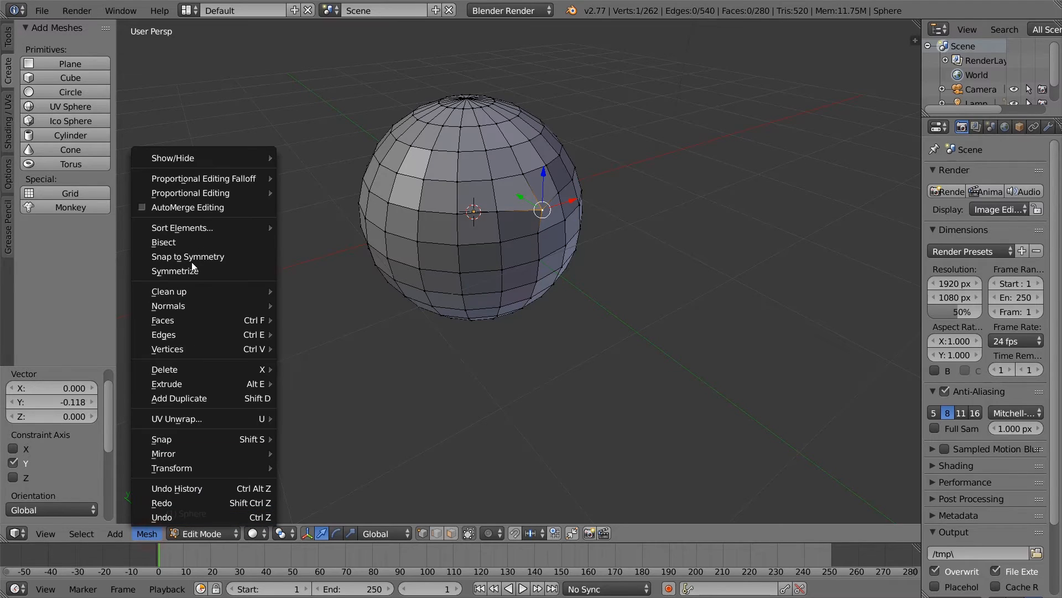
pyautogui.moveTo(211, 194)
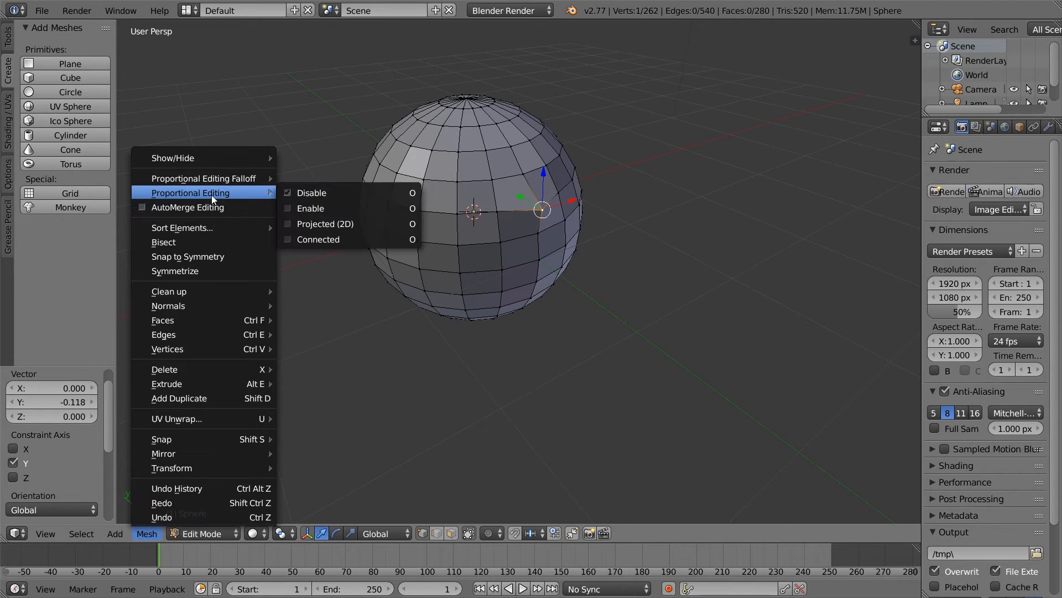
pyautogui.click(307, 240)
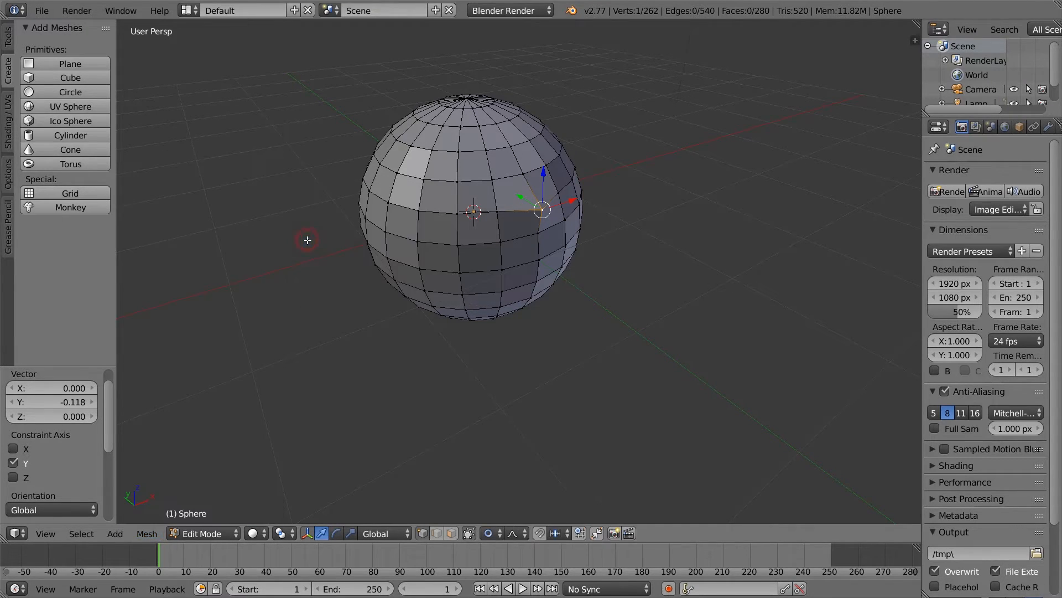
pyautogui.press('g')
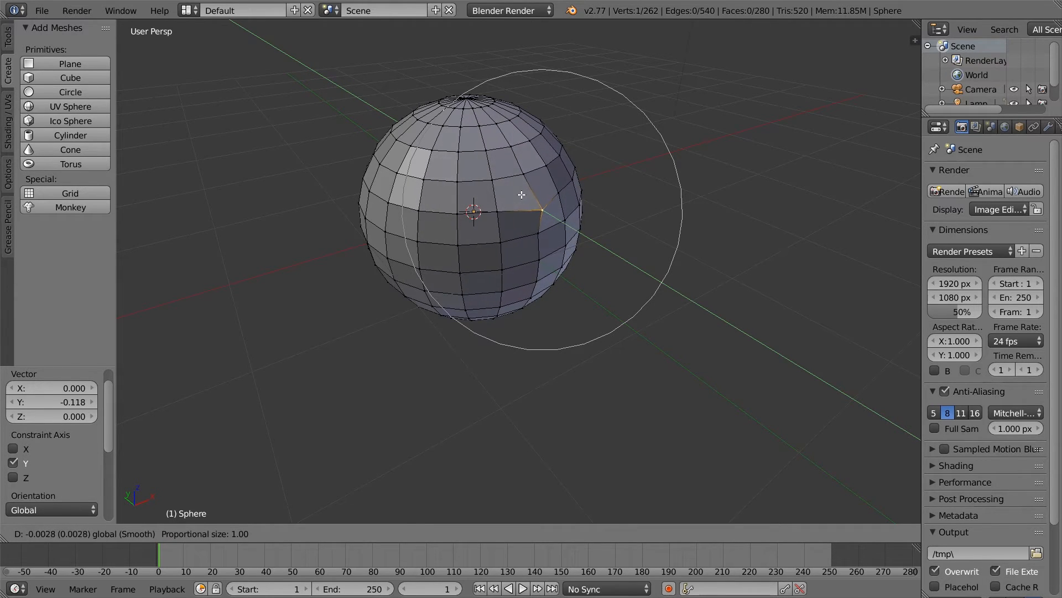
pyautogui.click(529, 195)
# - Try moving the selected vertex freely with proportional editing and sliding it along its adjacent edges
pyautogui.press('g')
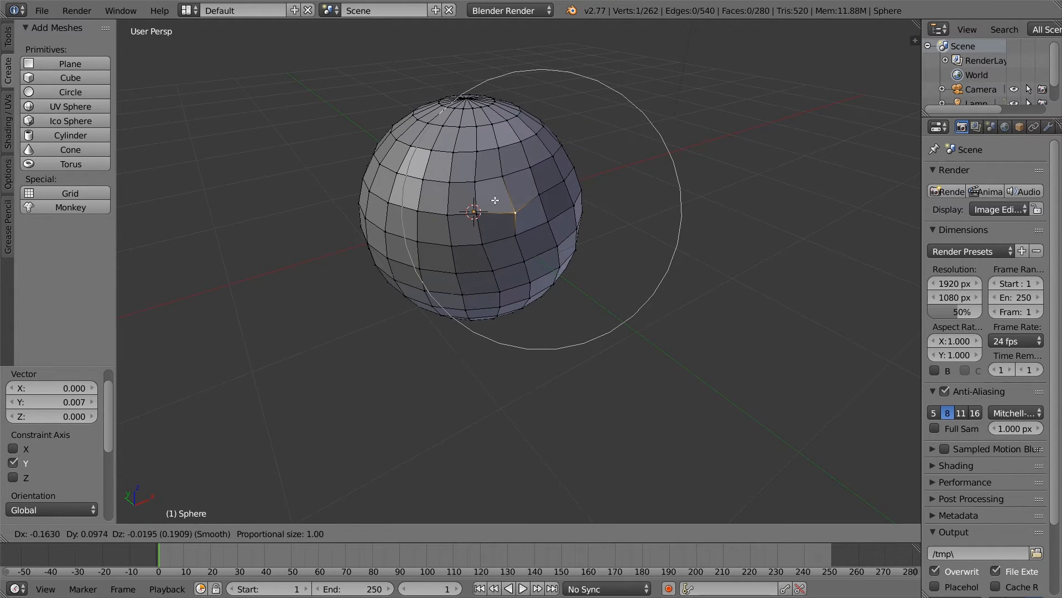
pyautogui.press('g')
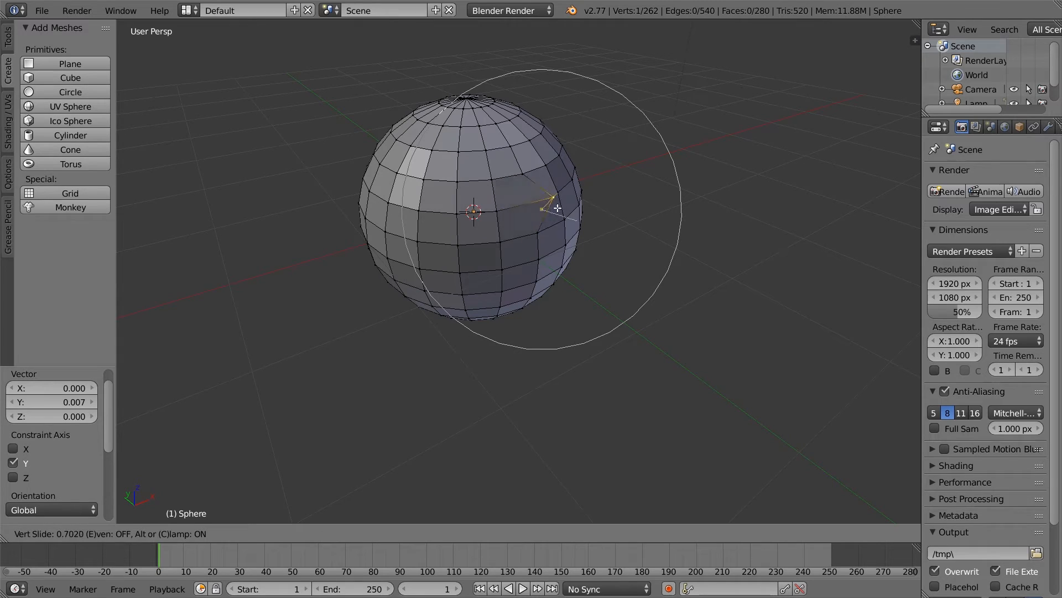
pyautogui.click(542, 221)
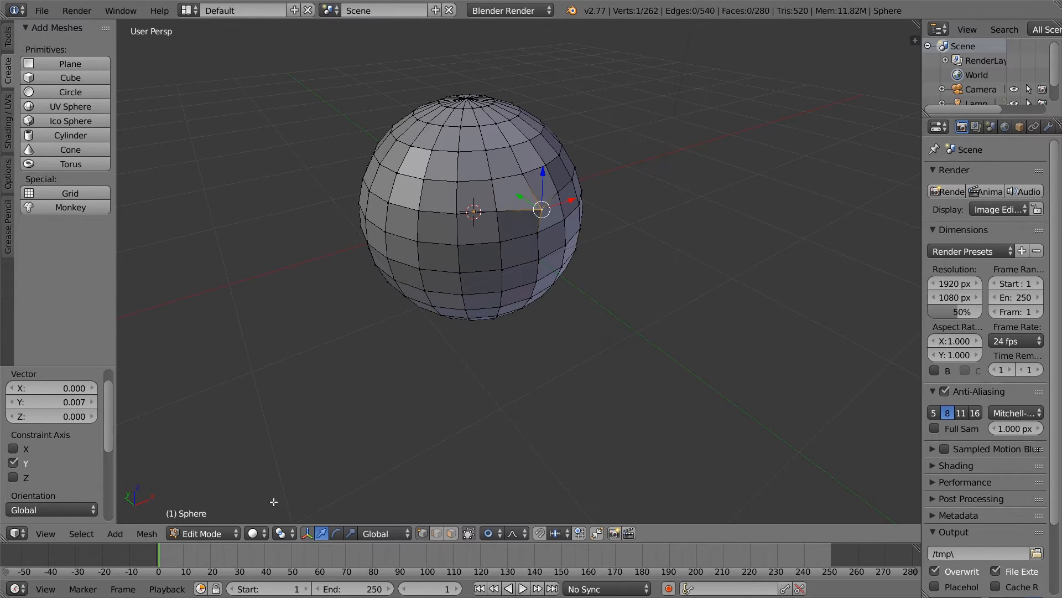
# - Set the proportional editing falloff to Sharp
pyautogui.click(147, 533)
pyautogui.moveTo(206, 180)
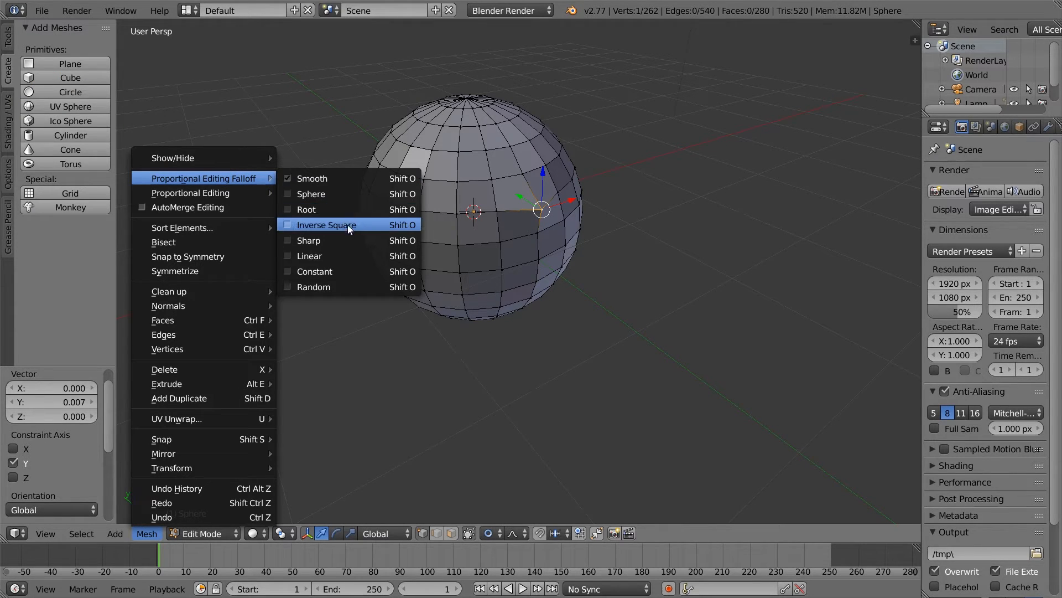
pyautogui.click(316, 241)
# - Switch proportional editing from Connected to Enable and move the selected vertex along the Y axis
pyautogui.click(147, 533)
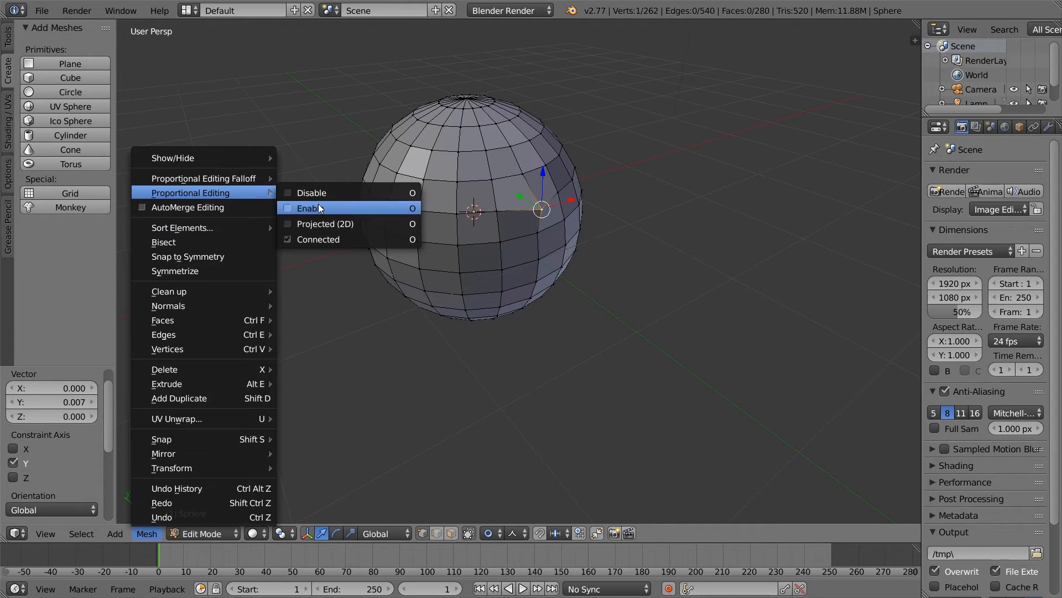
pyautogui.click(318, 205)
pyautogui.press('g')
pyautogui.press('y')
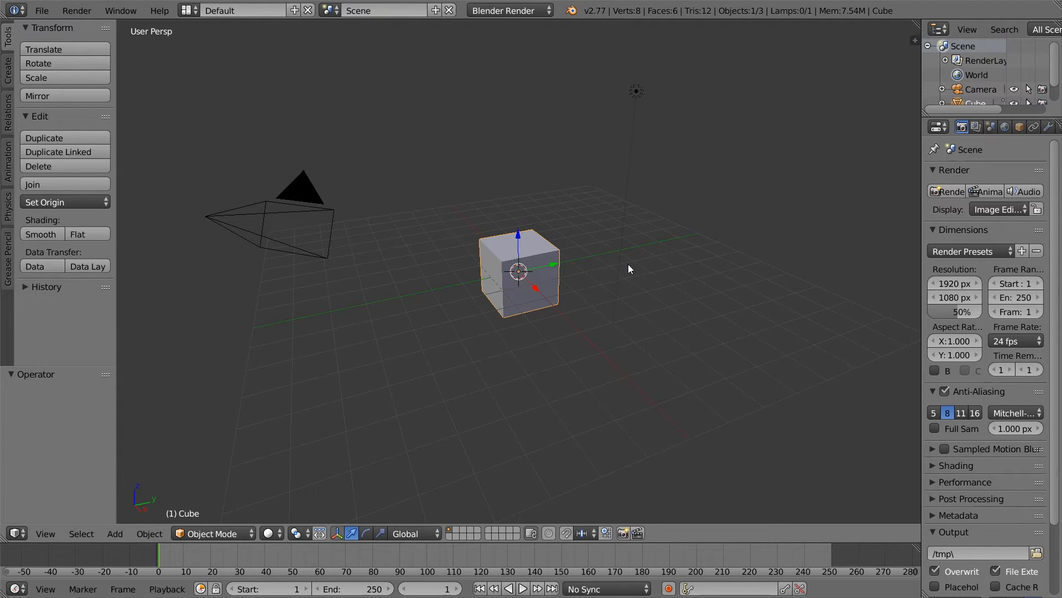
pyautogui.scroll(5, 534, 239)
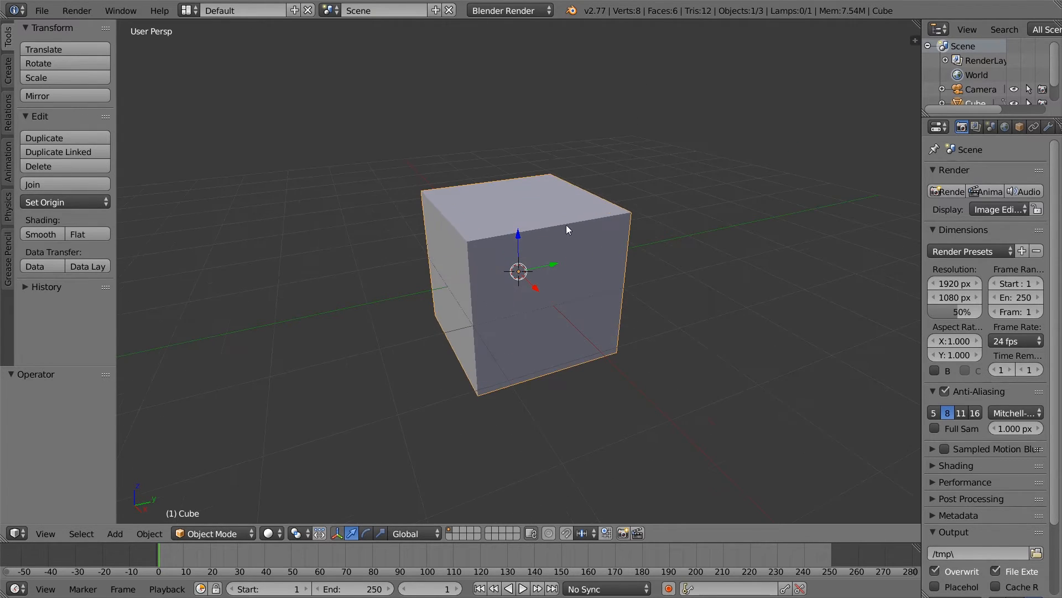
# - Enter Edit Mode on the cube and subdivide all of its faces with 6 cuts
pyautogui.click(223, 534)
pyautogui.click(224, 501)
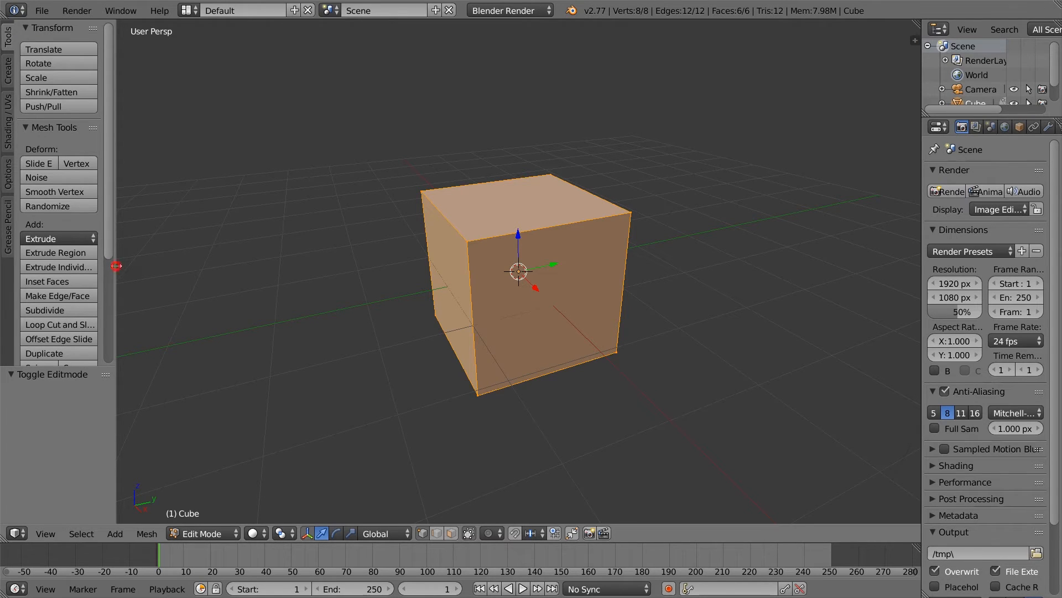
pyautogui.moveTo(116, 266); pyautogui.dragTo(174, 265)
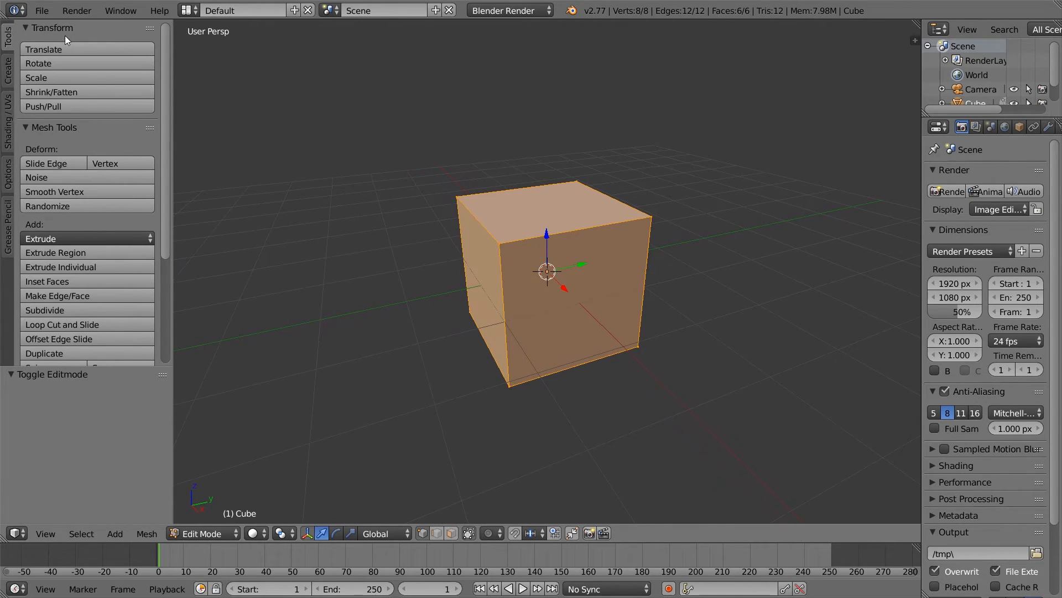
pyautogui.click(46, 311)
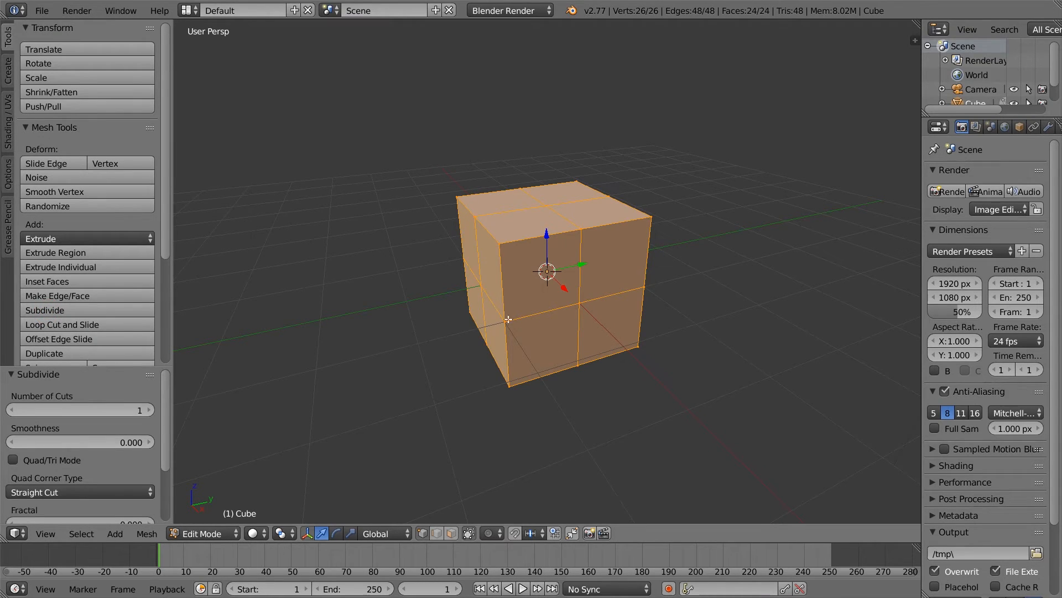
pyautogui.click(150, 410)
pyautogui.click(150, 410)
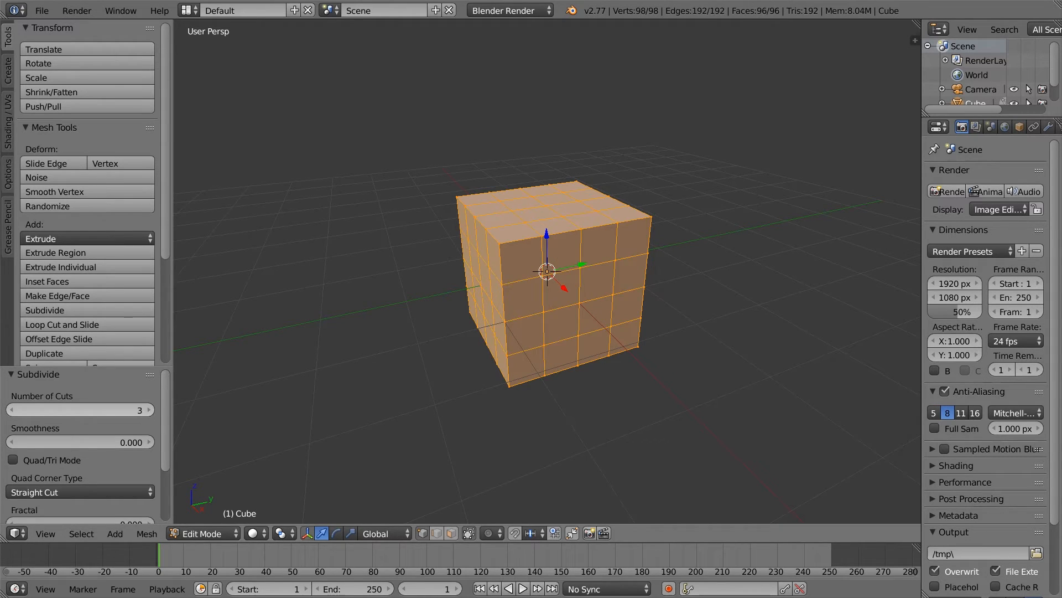
pyautogui.click(150, 410)
pyautogui.click(149, 410)
pyautogui.click(149, 410)
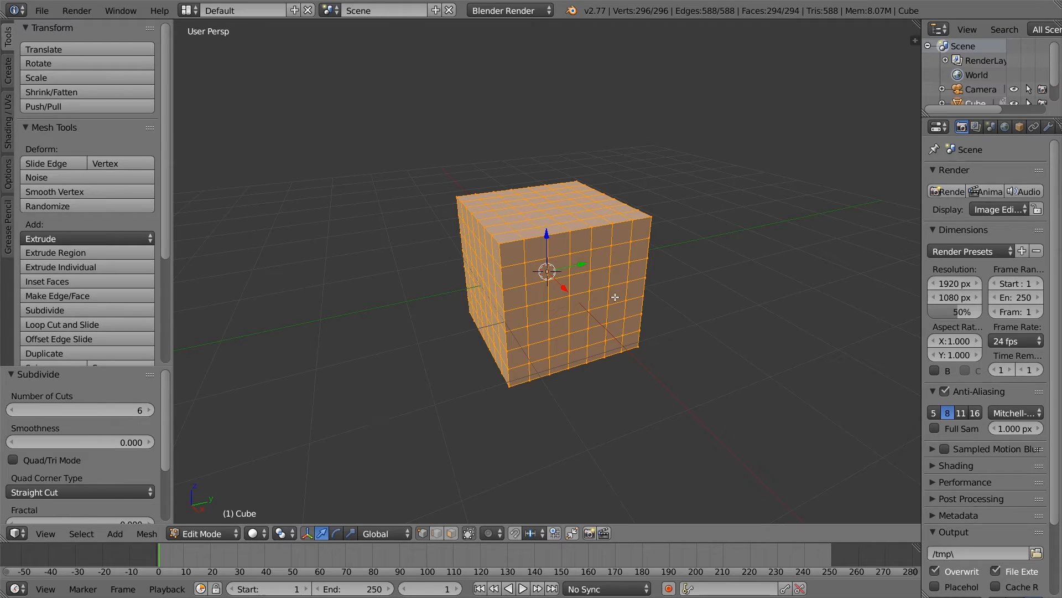
# - Round off the whole cube by applying Smooth Vertex eight times, and undo the last two passes
pyautogui.moveTo(657, 310); pyautogui.dragTo(588, 281, button='middle')
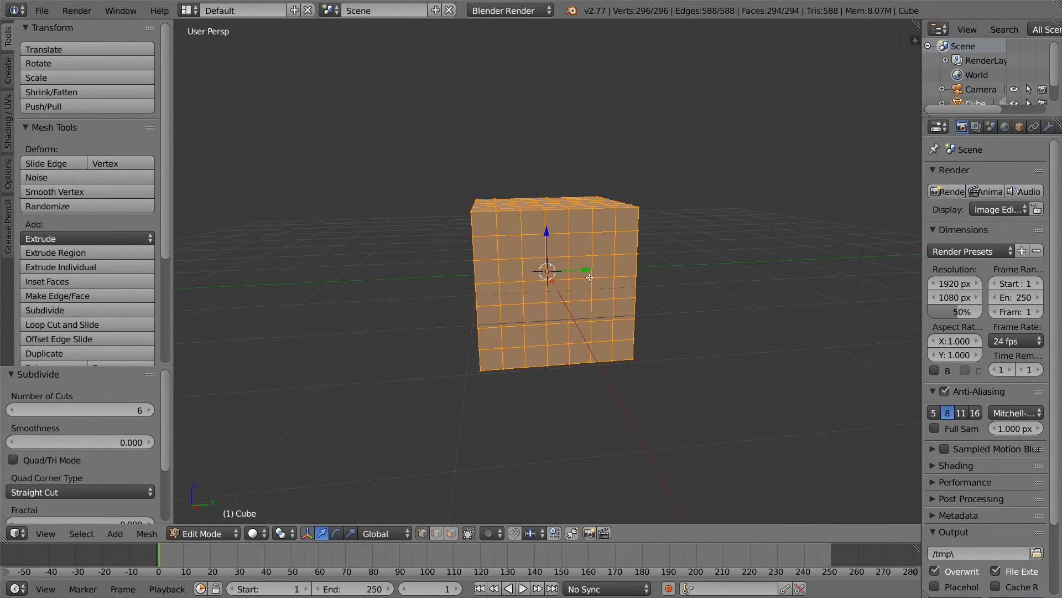
pyautogui.moveTo(551, 285); pyautogui.dragTo(569, 295, button='middle')
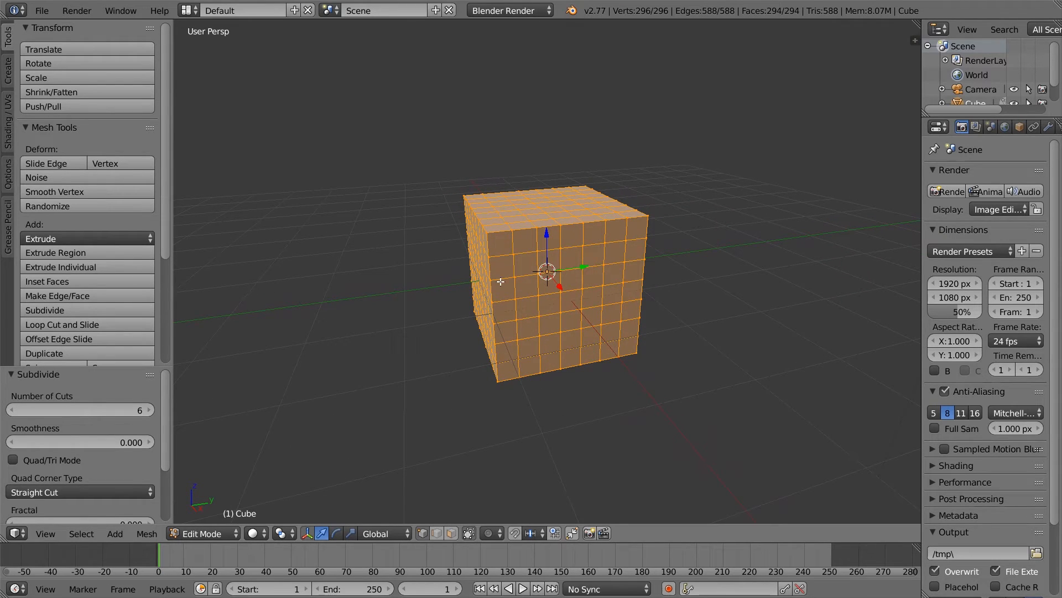
pyautogui.moveTo(563, 315); pyautogui.dragTo(573, 322, button='middle')
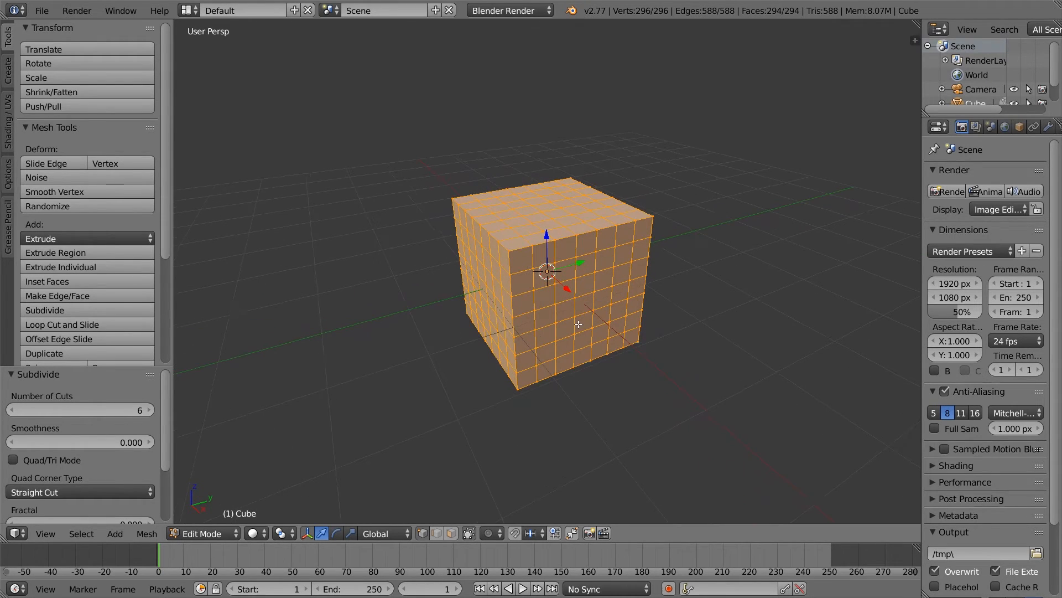
pyautogui.click(48, 192)
pyautogui.click(49, 191)
pyautogui.click(49, 192)
pyautogui.click(49, 191)
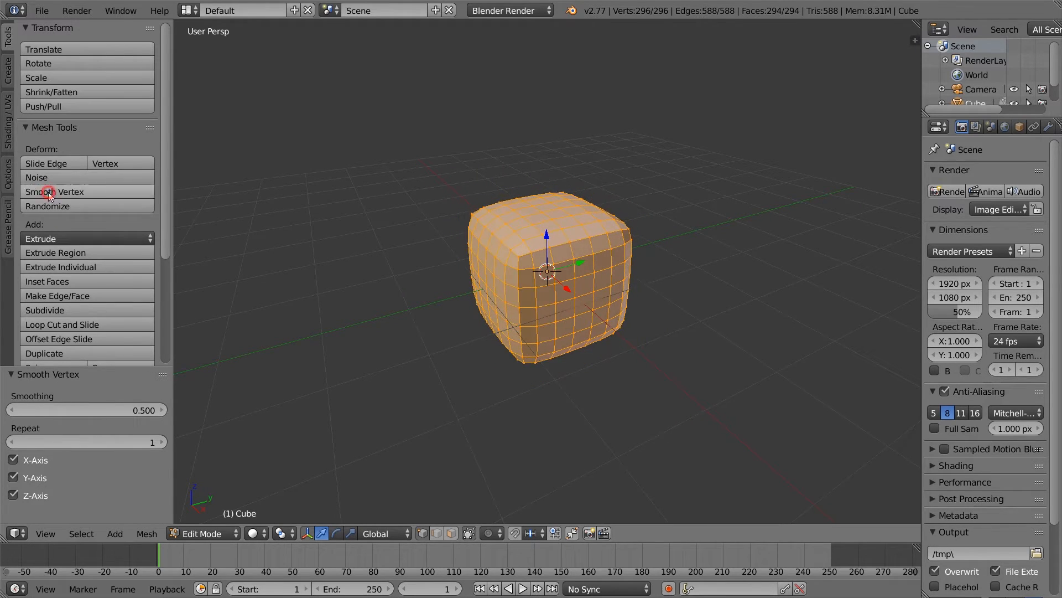
pyautogui.click(49, 192)
pyautogui.click(48, 191)
pyautogui.click(49, 192)
pyautogui.click(48, 191)
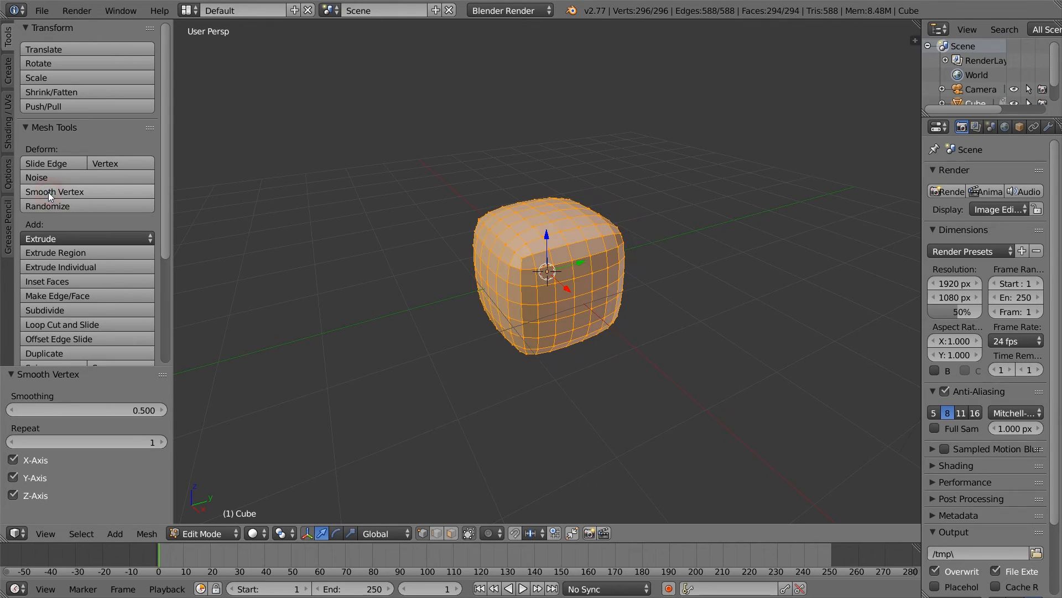
pyautogui.hotkey('ctrl', 'z')
pyautogui.hotkey('ctrl', 'z')
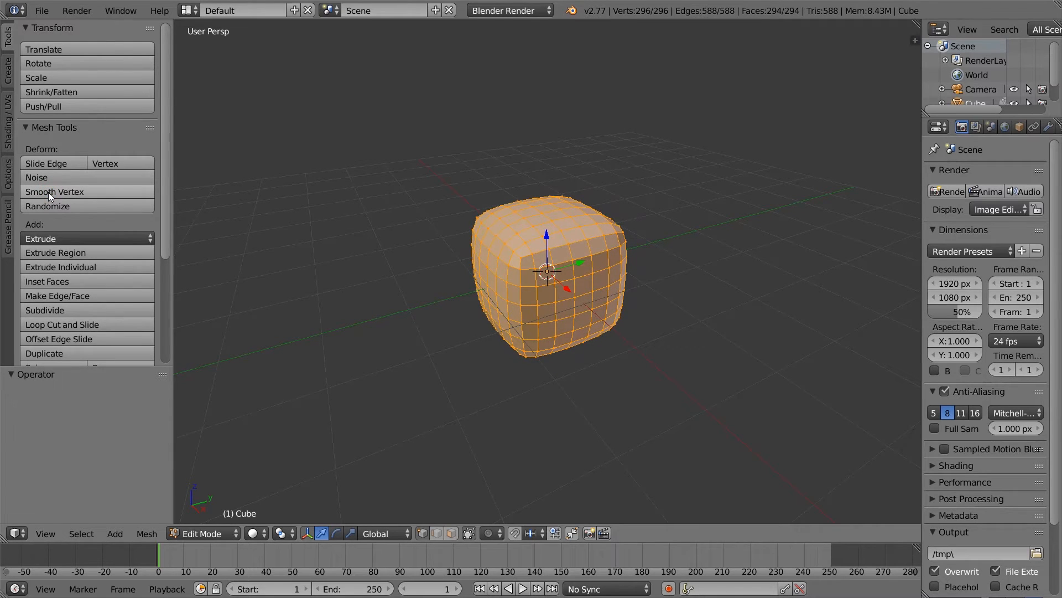
# - Switch to face select mode and select the centre face on top of the rounded cube
pyautogui.moveTo(570, 256); pyautogui.dragTo(521, 228, button='middle')
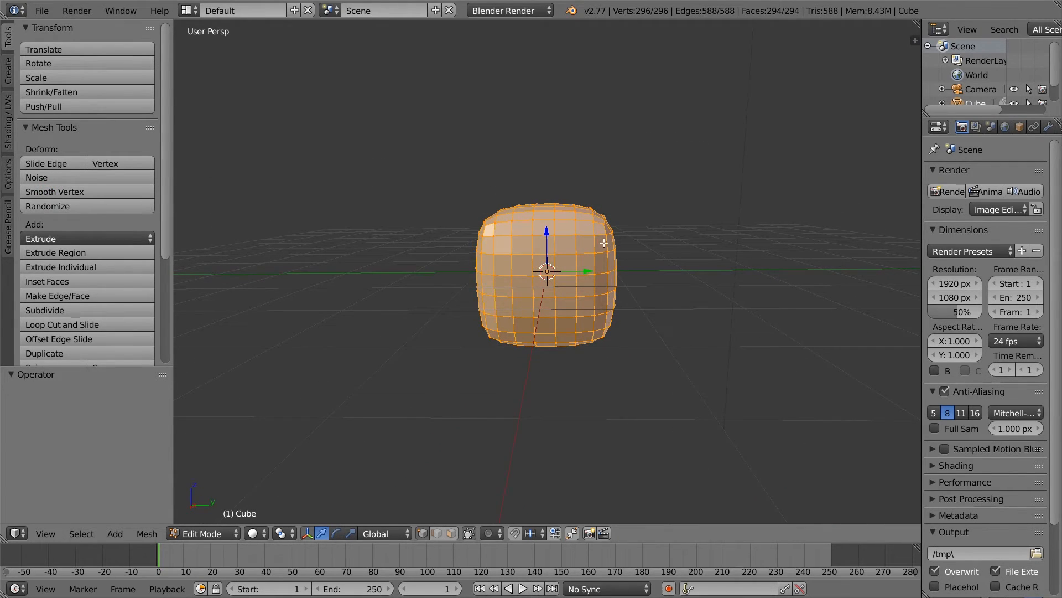
pyautogui.moveTo(603, 242); pyautogui.dragTo(606, 305, button='middle')
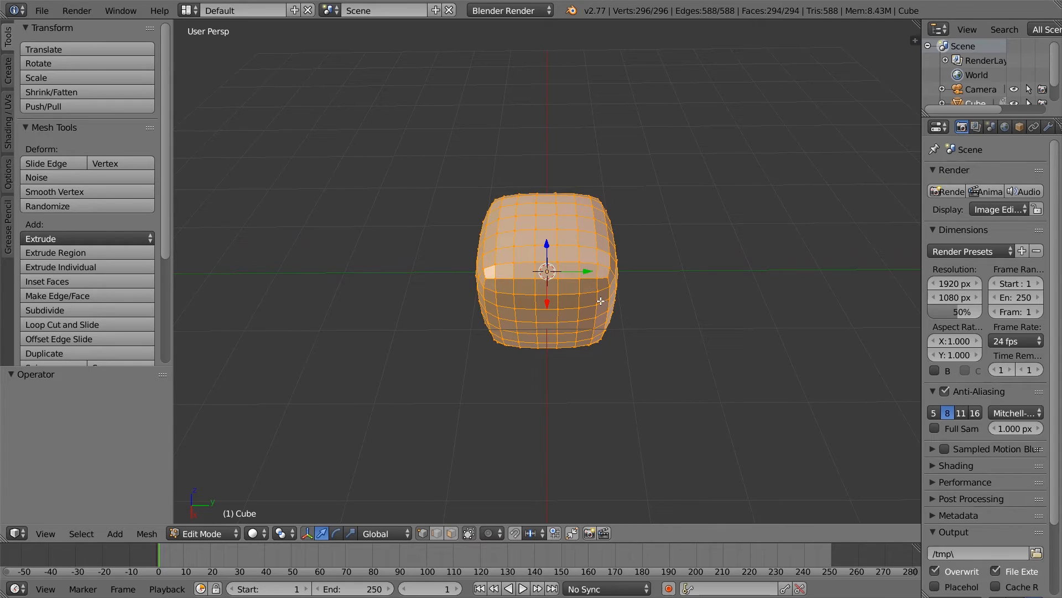
pyautogui.press('KP_7')
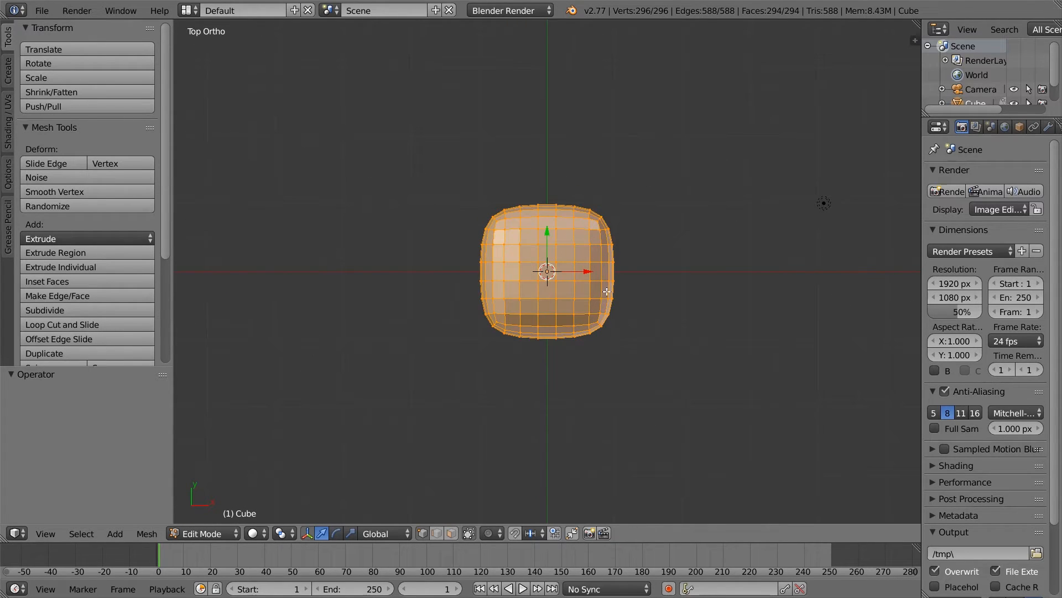
pyautogui.rightClick(551, 262)
pyautogui.scroll(2, 550, 263)
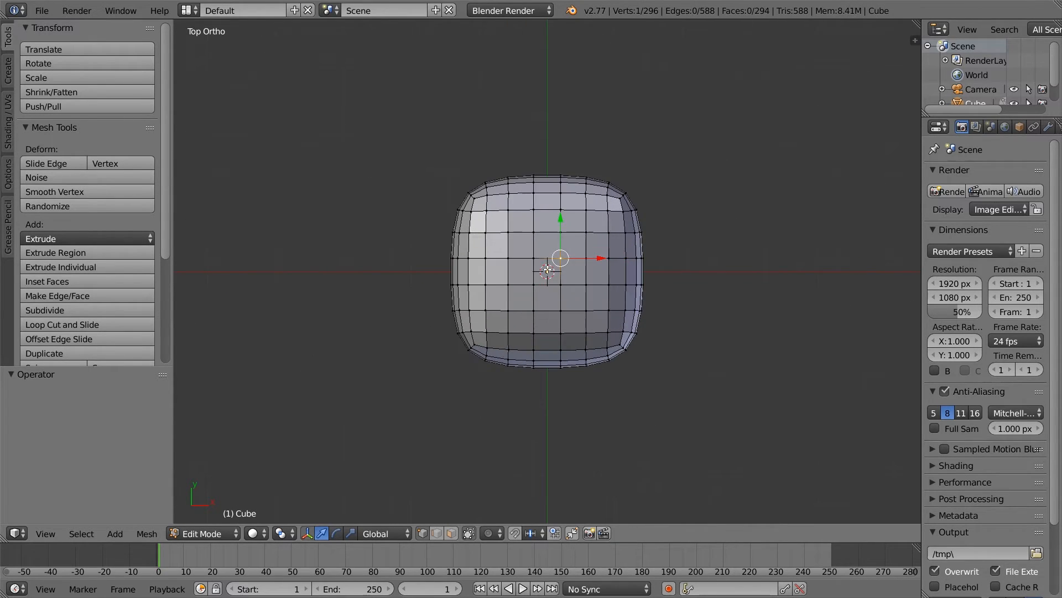
pyautogui.click(452, 533)
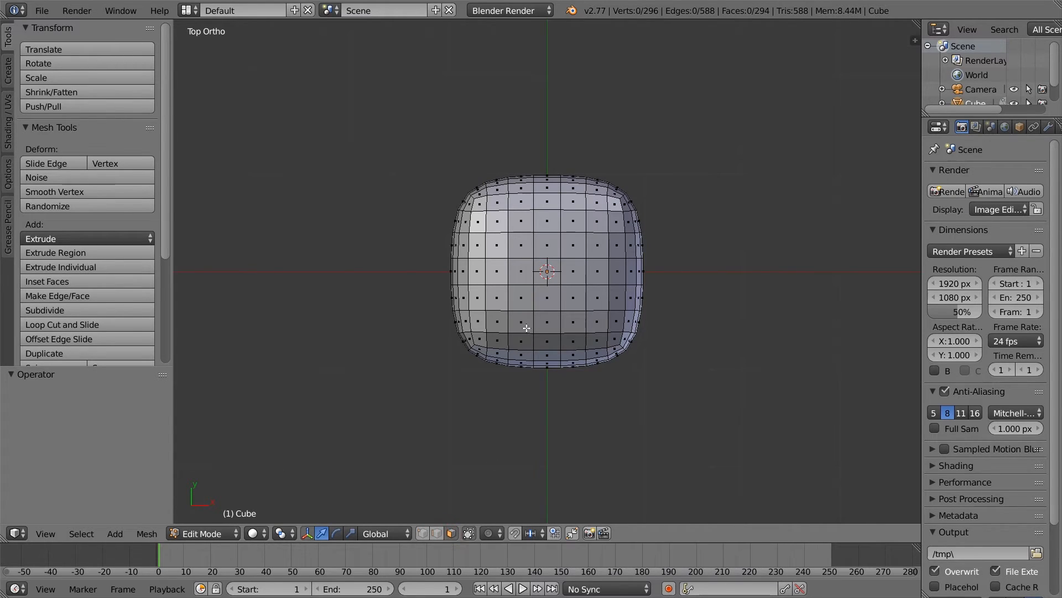
pyautogui.rightClick(556, 278)
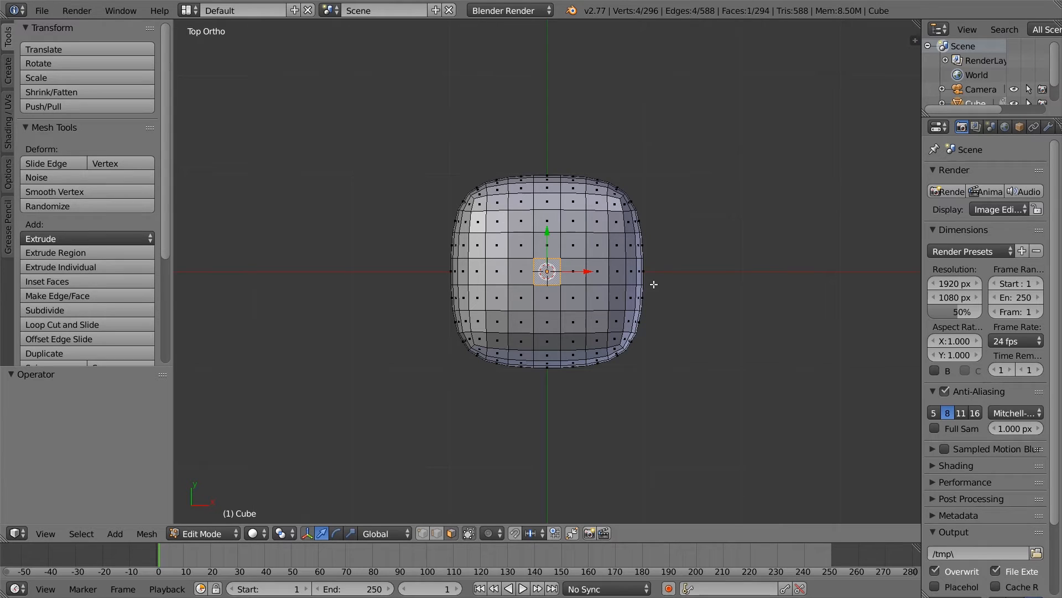
pyautogui.moveTo(660, 333); pyautogui.dragTo(709, 258, button='middle')
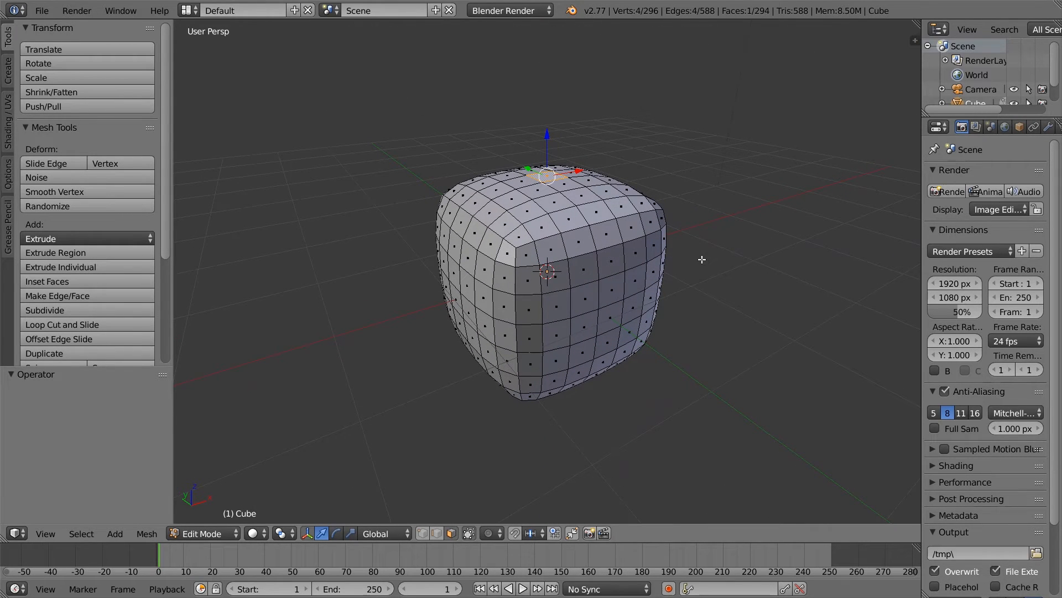
pyautogui.hotkey('ctrl', 'Tab')
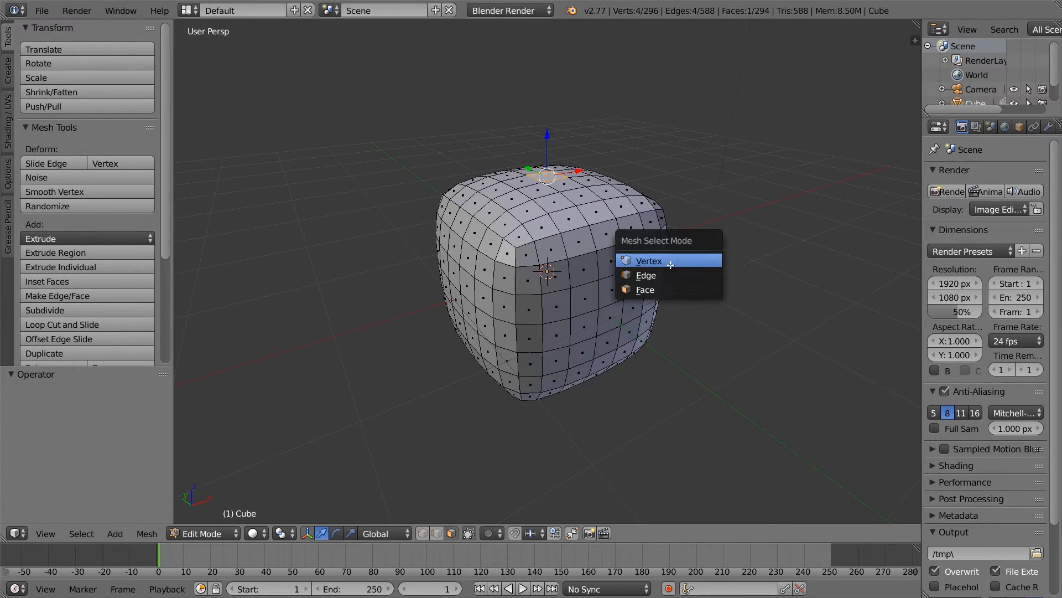
pyautogui.click(645, 289)
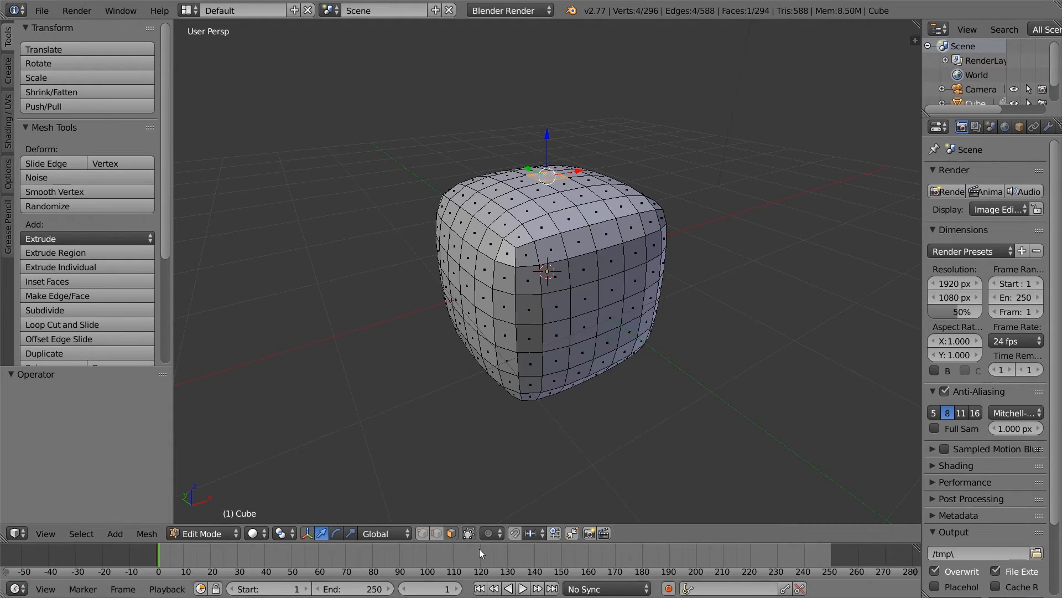
# - Set proportional editing to Enable and raise the selected top face about 0.198 along the Z axis
pyautogui.click(489, 533)
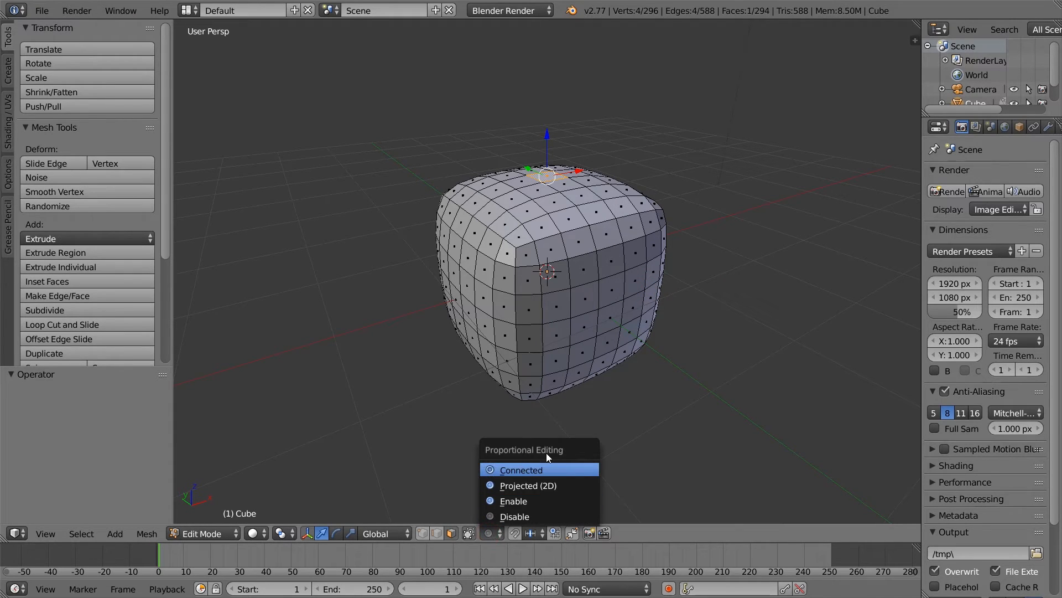
pyautogui.click(514, 502)
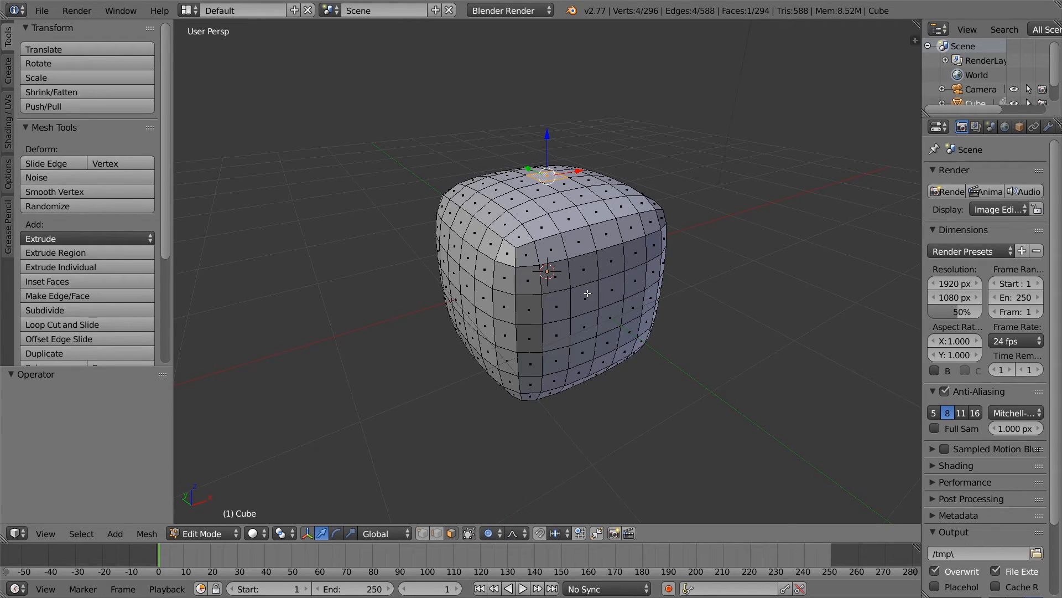
pyautogui.moveTo(547, 141)
pyautogui.mouseDown()
pyautogui.moveTo(555, 110)
pyautogui.moveTo(553, 125)
pyautogui.mouseUp()
# - Add a single vertical loop cut through the middle column of faces, centred without sliding
pyautogui.moveTo(554, 125); pyautogui.dragTo(600, 206, button='middle')
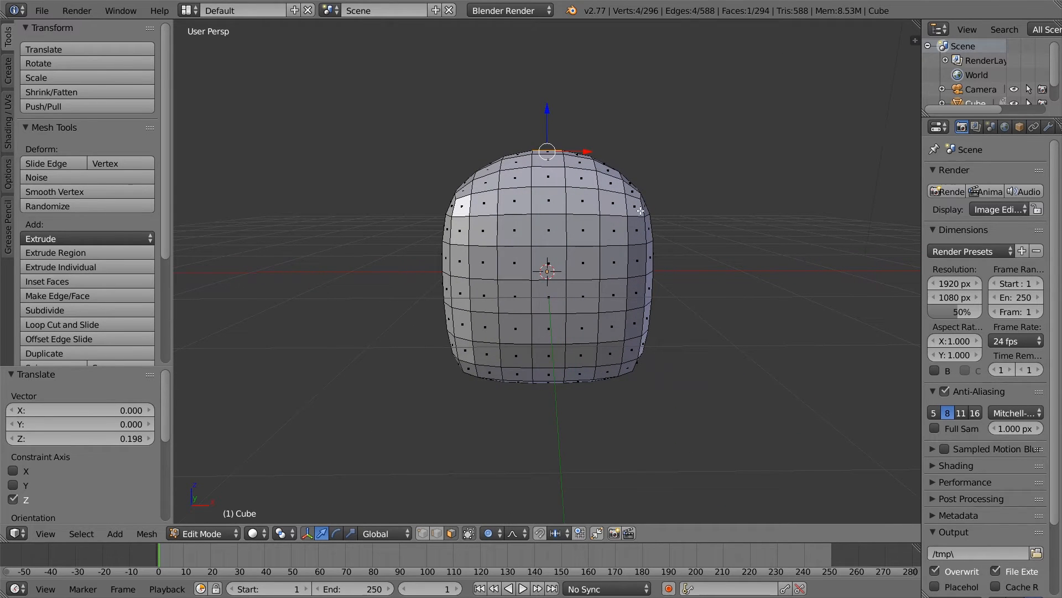
pyautogui.click(55, 325)
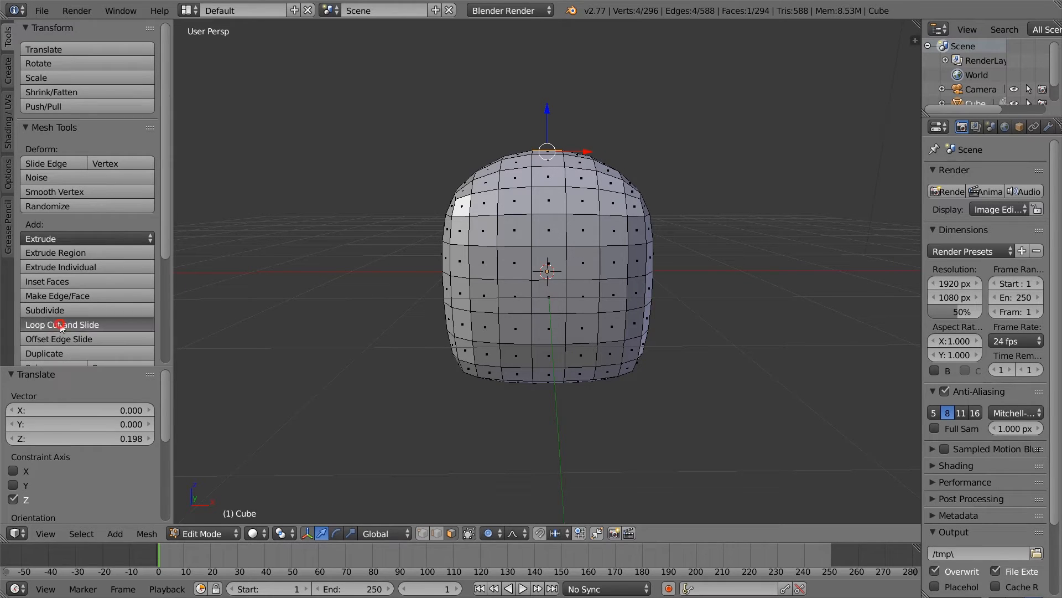
pyautogui.click(550, 241)
pyautogui.click(550, 241)
# - Widen the Properties editor and turn off limiting selection to visible geometry
pyautogui.moveTo(657, 293)
pyautogui.mouseDown(button='middle')
pyautogui.moveTo(634, 284)
pyautogui.moveTo(675, 299)
pyautogui.mouseUp(button='middle')
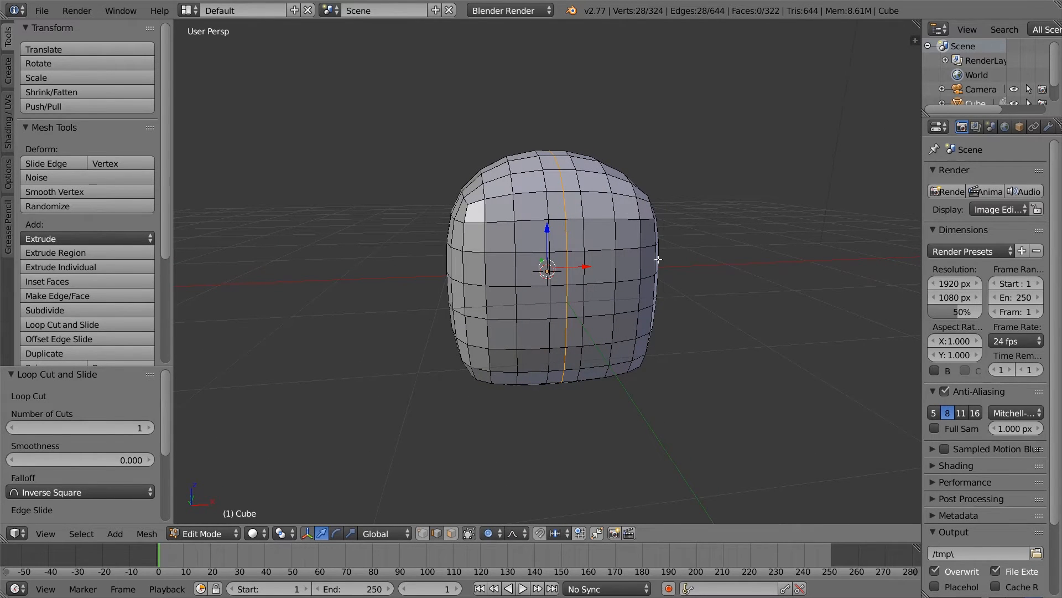
pyautogui.moveTo(658, 259)
pyautogui.mouseDown(button='middle')
pyautogui.moveTo(617, 293)
pyautogui.moveTo(588, 238)
pyautogui.moveTo(654, 273)
pyautogui.mouseUp(button='middle')
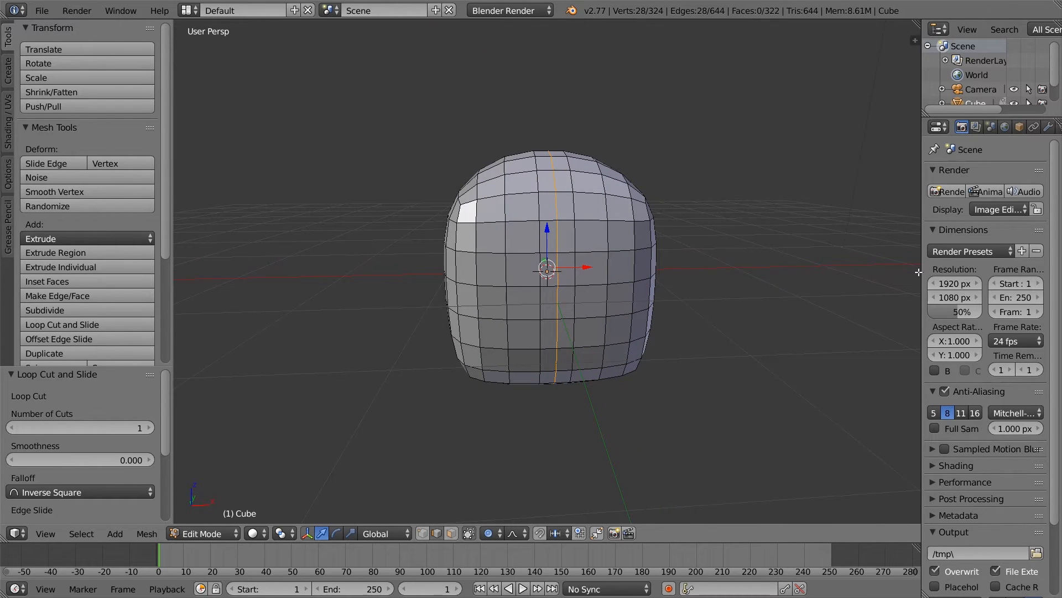
pyautogui.moveTo(923, 268); pyautogui.dragTo(880, 267)
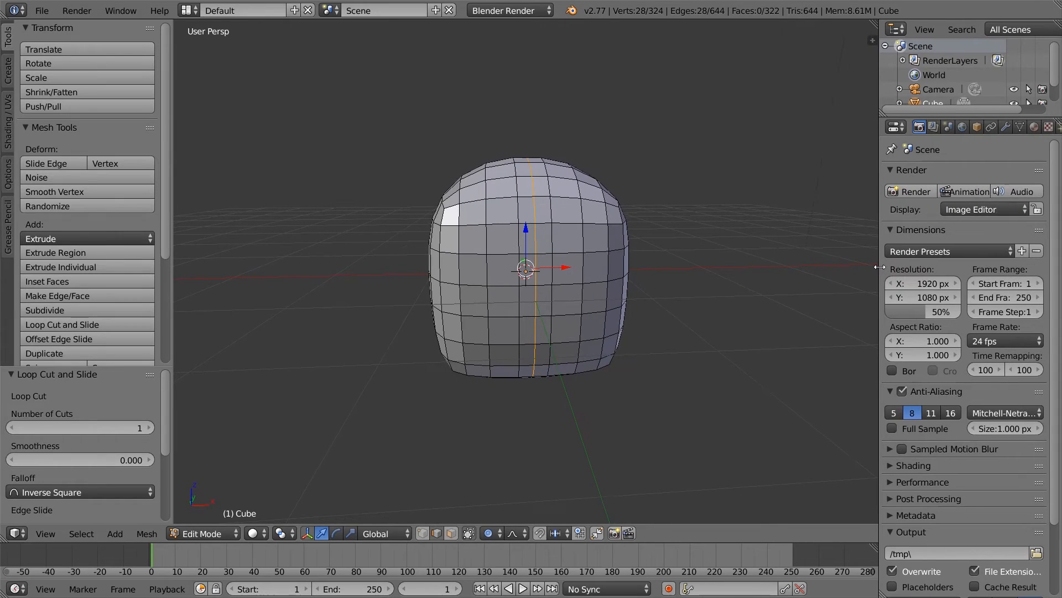
pyautogui.moveTo(674, 248); pyautogui.dragTo(657, 244, button='middle')
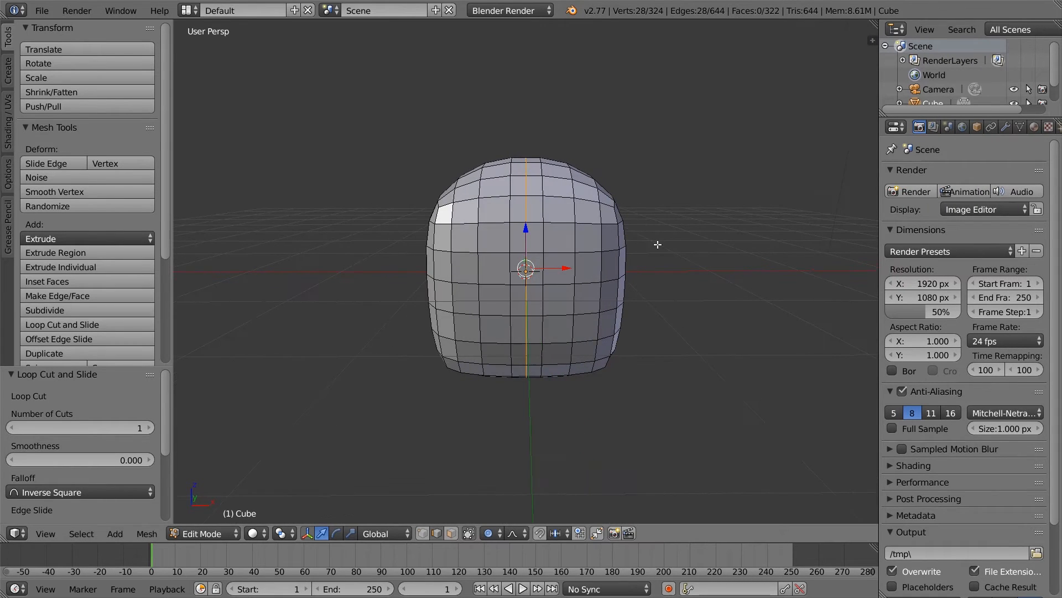
pyautogui.click(469, 533)
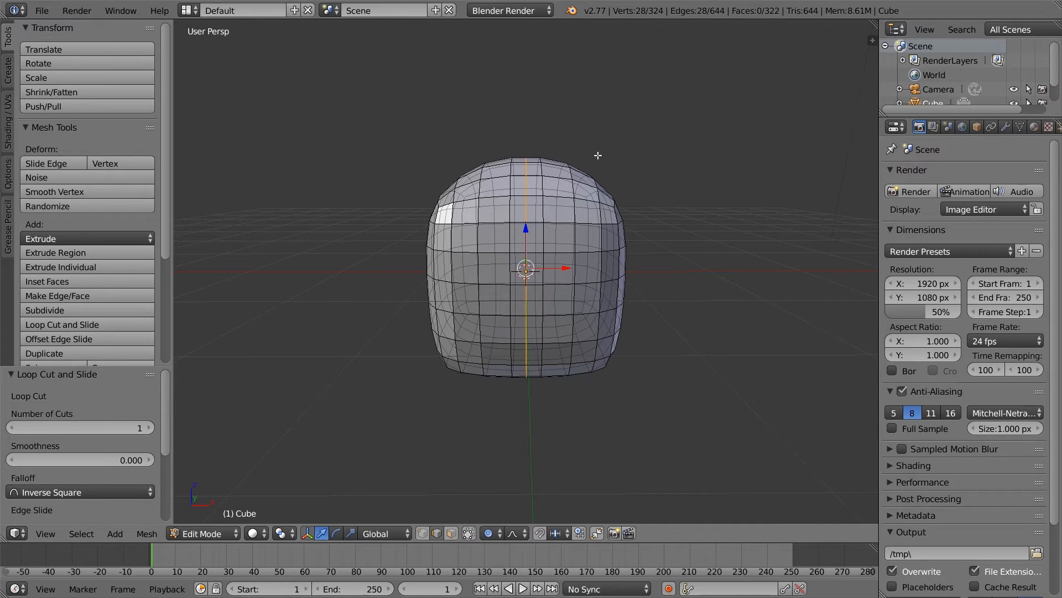
# - Box-select the mesh half on the positive X side of the centre loop, repeating the selection in vertex select mode
pyautogui.press('b')
pyautogui.moveTo(665, 108); pyautogui.dragTo(539, 405)
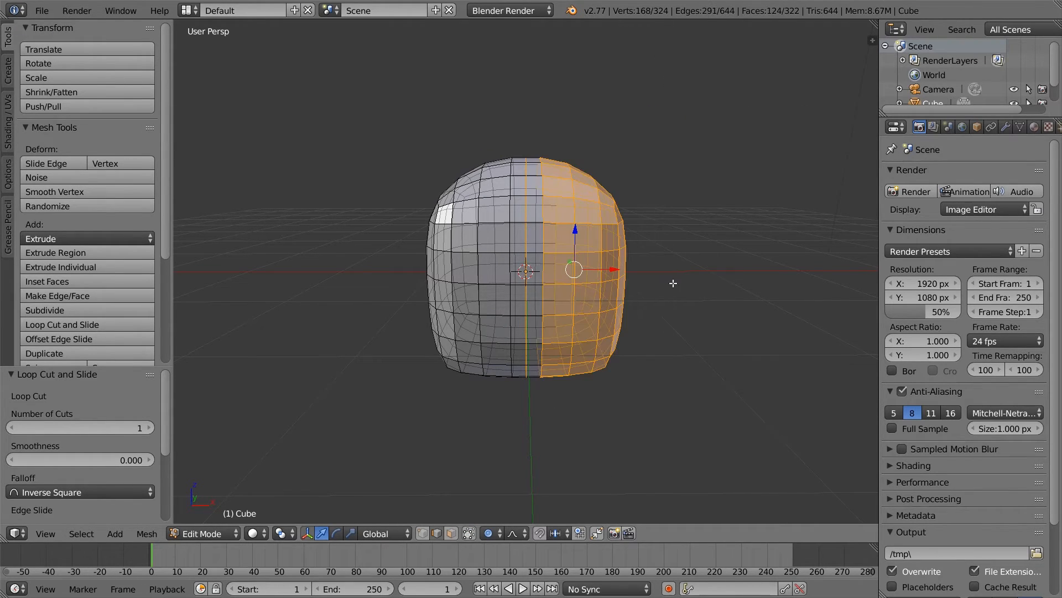
pyautogui.scroll(1, 673, 283)
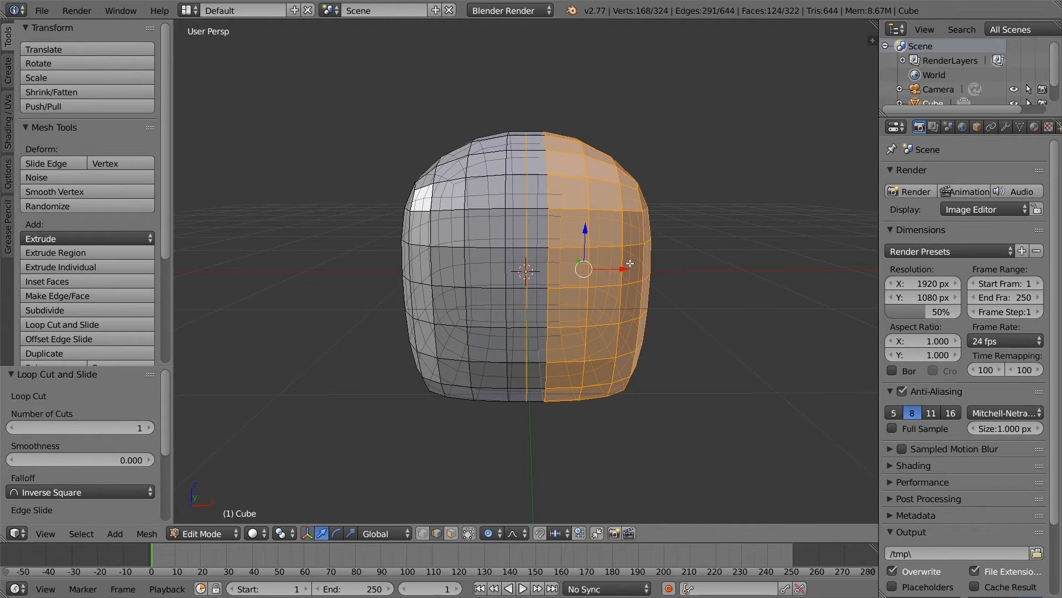
pyautogui.hotkey('ctrl', 'Tab')
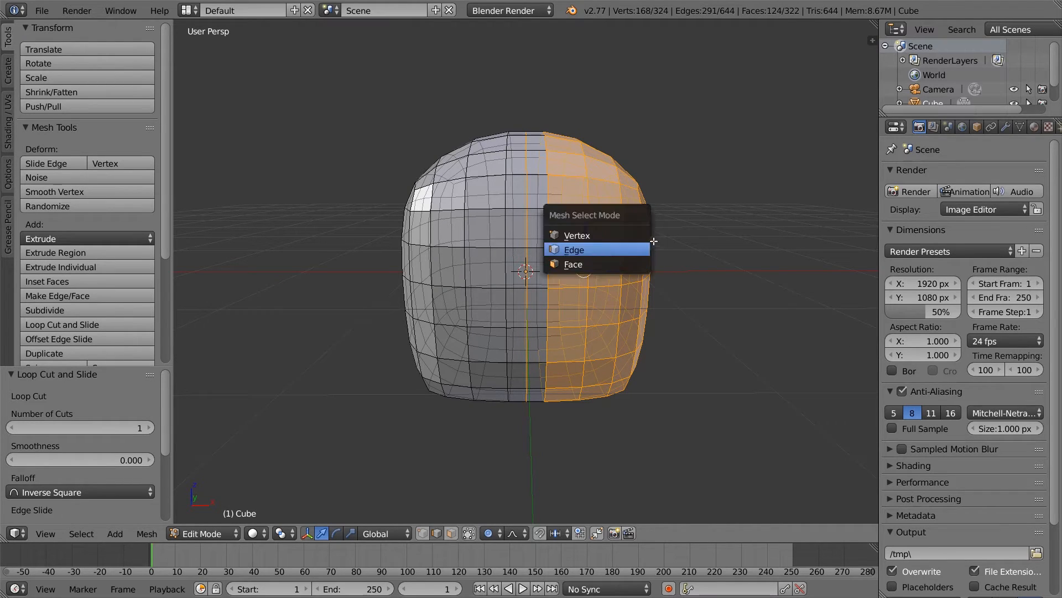
pyautogui.click(622, 241)
pyautogui.press('b')
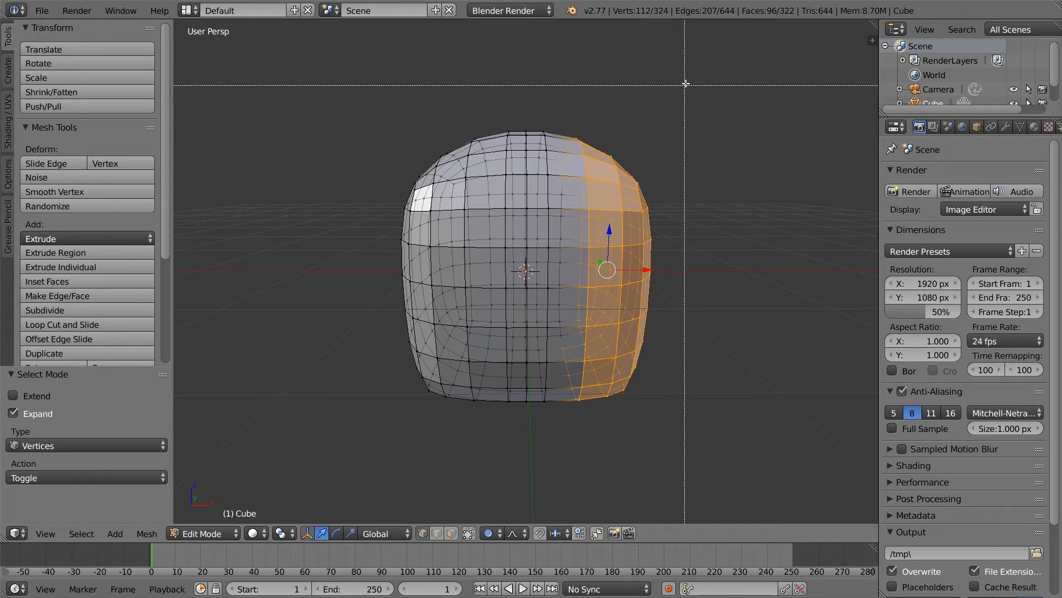
pyautogui.moveTo(687, 82); pyautogui.dragTo(536, 424)
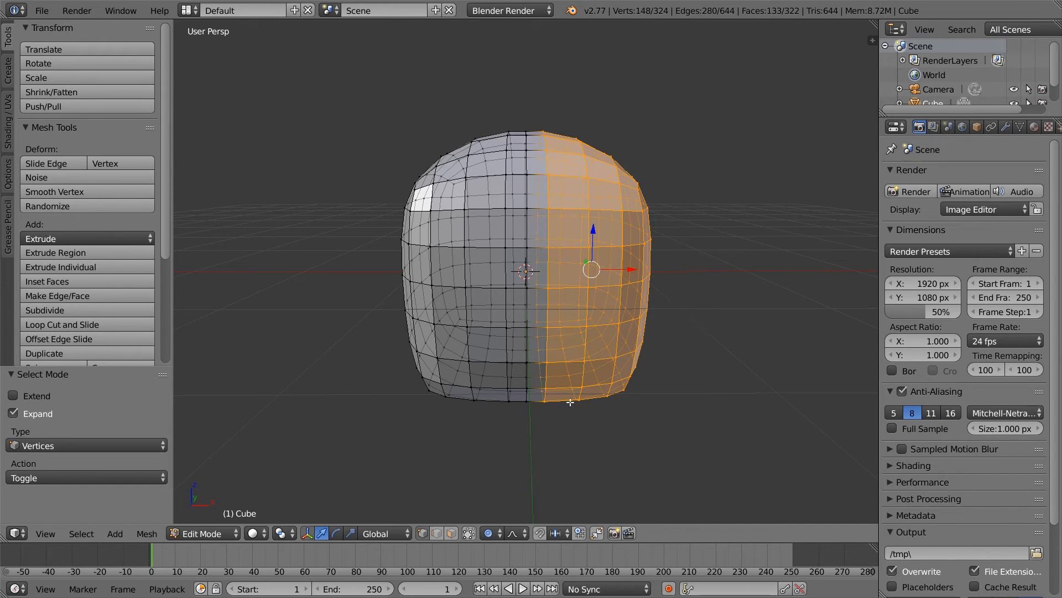
pyautogui.moveTo(623, 349); pyautogui.dragTo(627, 349, button='middle')
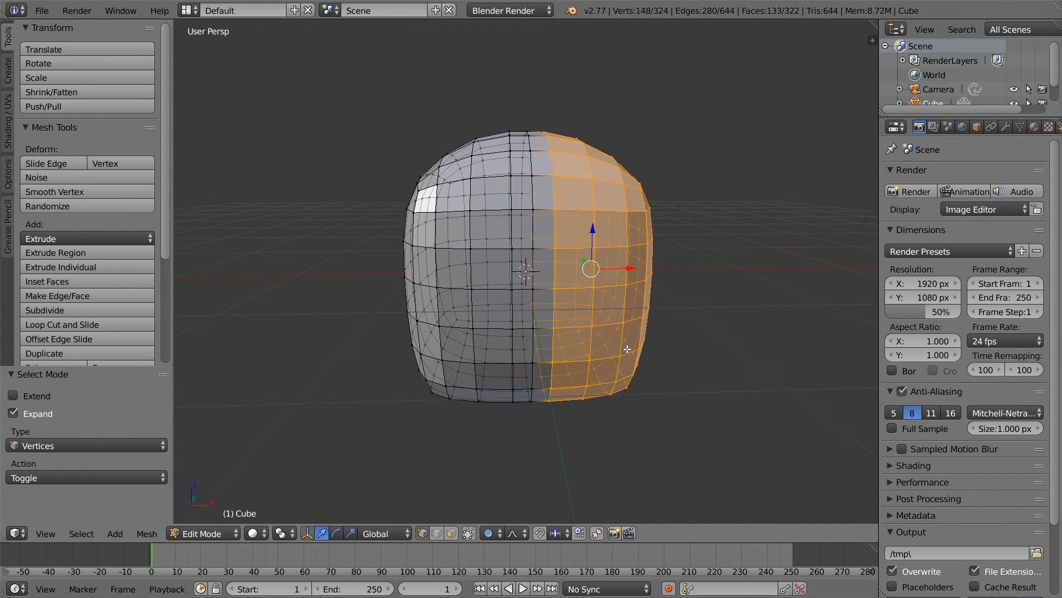
# - Delete the vertices of the selected mesh half
pyautogui.press('x')
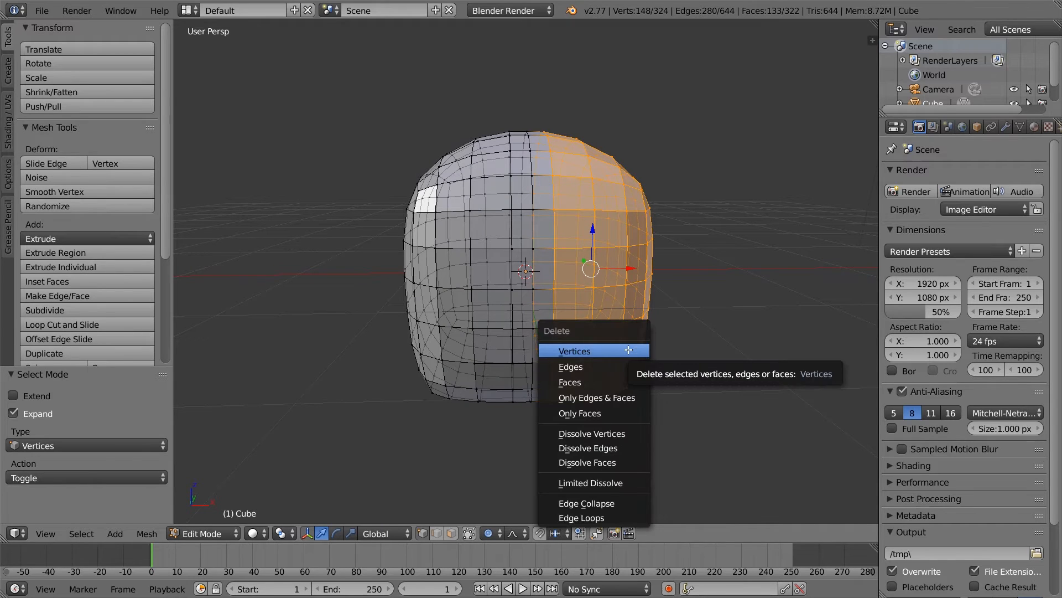
pyautogui.click(620, 351)
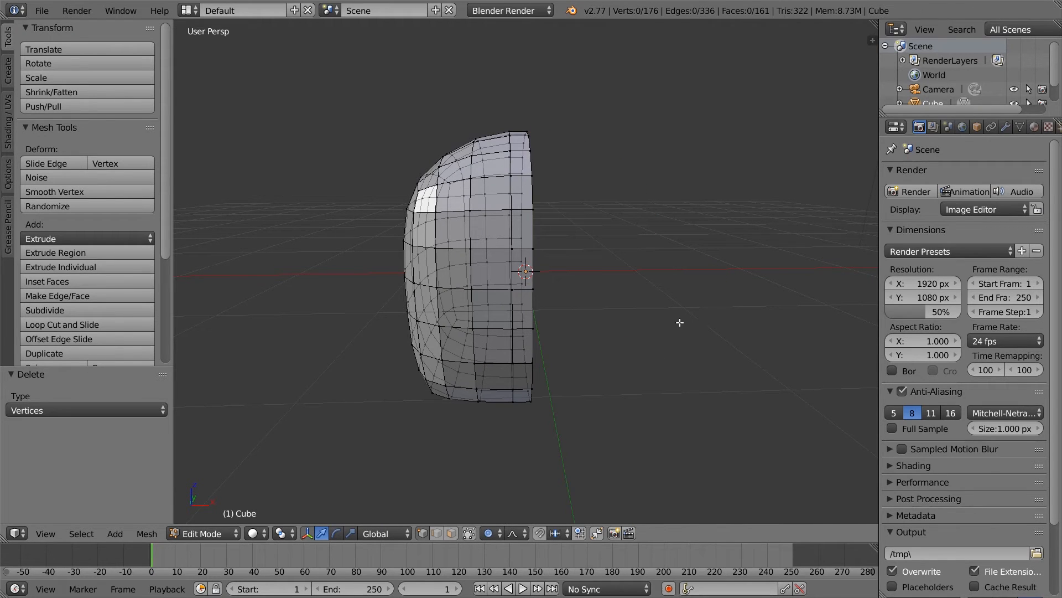
pyautogui.moveTo(679, 322); pyautogui.dragTo(745, 331, button='middle')
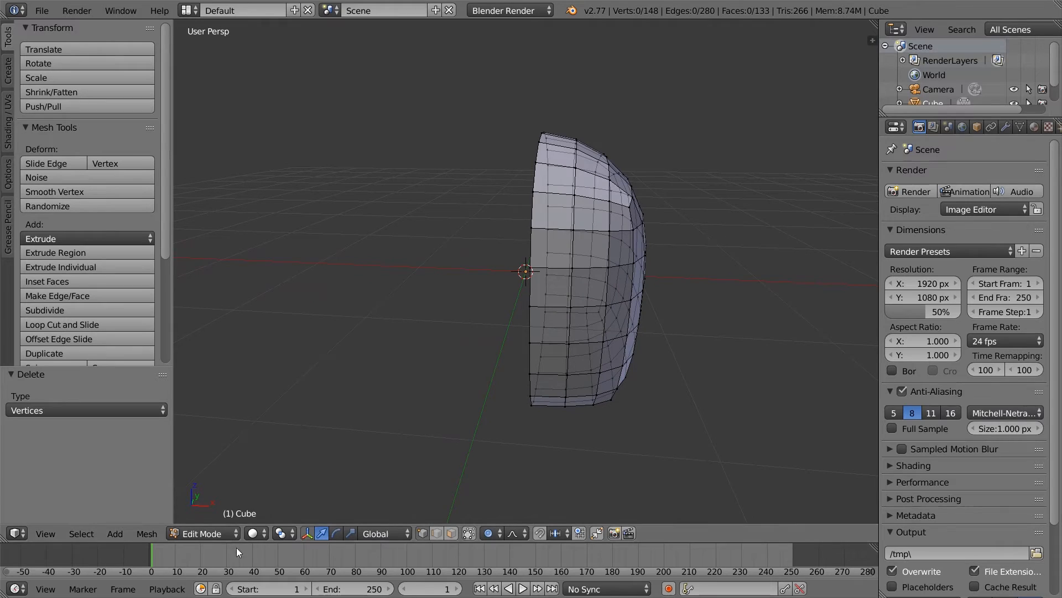
# - Switch to Object Mode and add a Mirror modifier to the remaining half of the cube
pyautogui.click(204, 533)
pyautogui.click(210, 521)
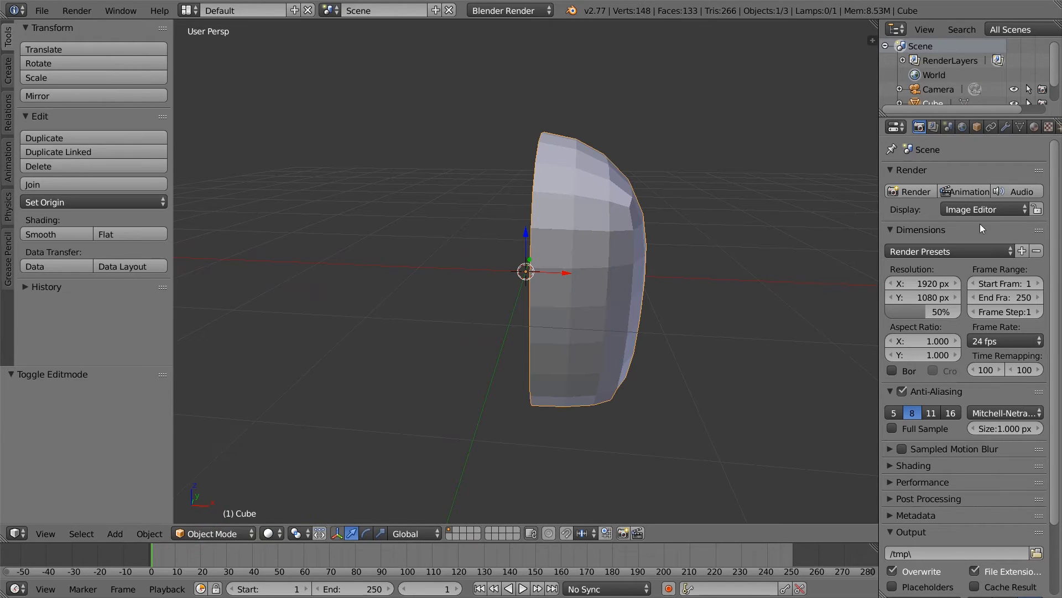
pyautogui.click(1006, 127)
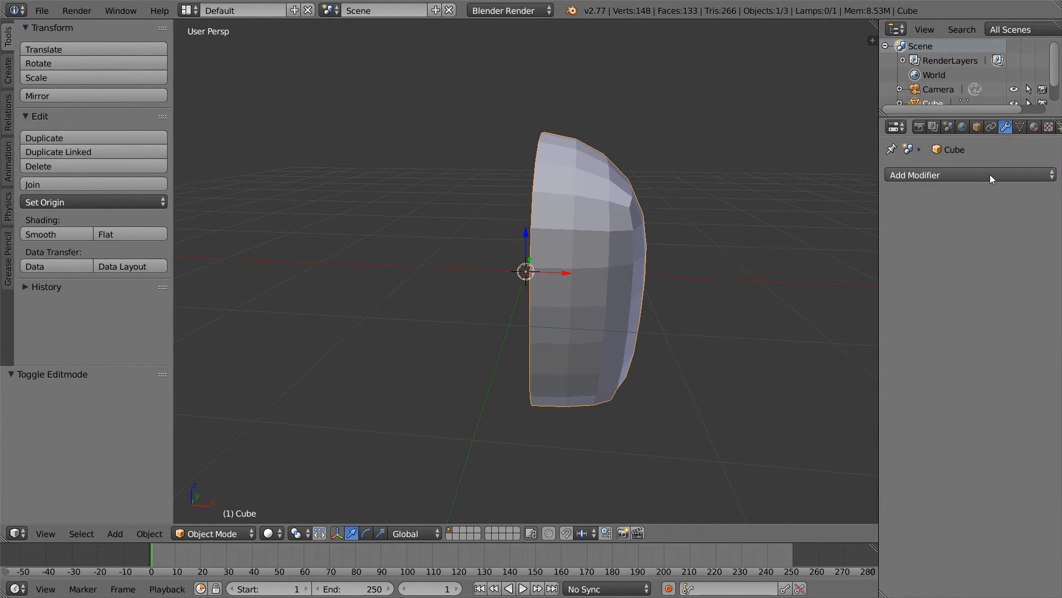
pyautogui.click(988, 173)
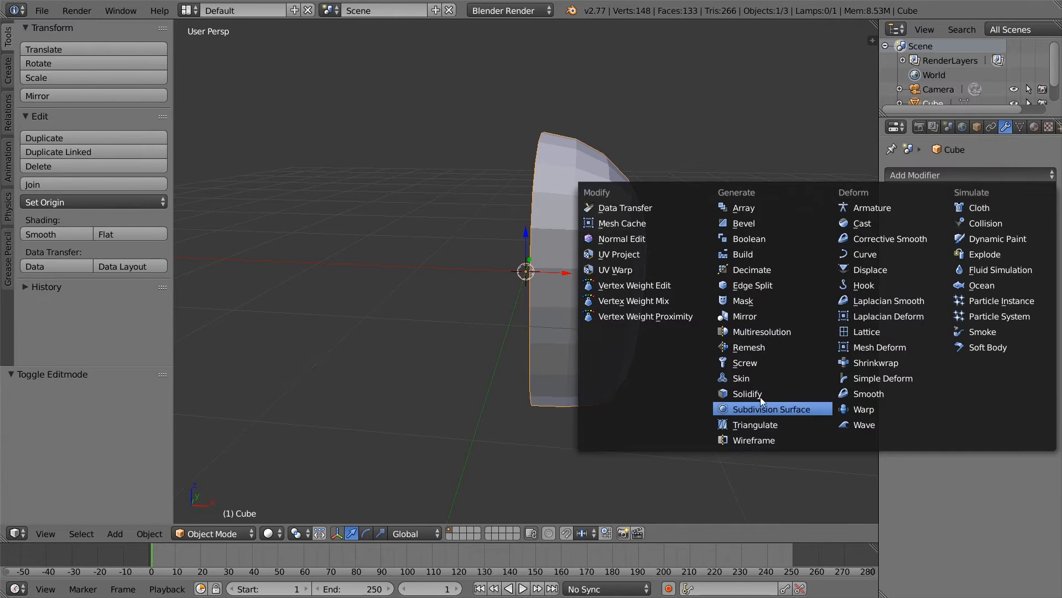
pyautogui.click(757, 316)
# - Return to Edit Mode and select a single face on the editable half in face select mode
pyautogui.press('Tab')
pyautogui.moveTo(679, 271); pyautogui.dragTo(656, 271, button='middle')
pyautogui.scroll(1, 653, 274)
pyautogui.press('a')
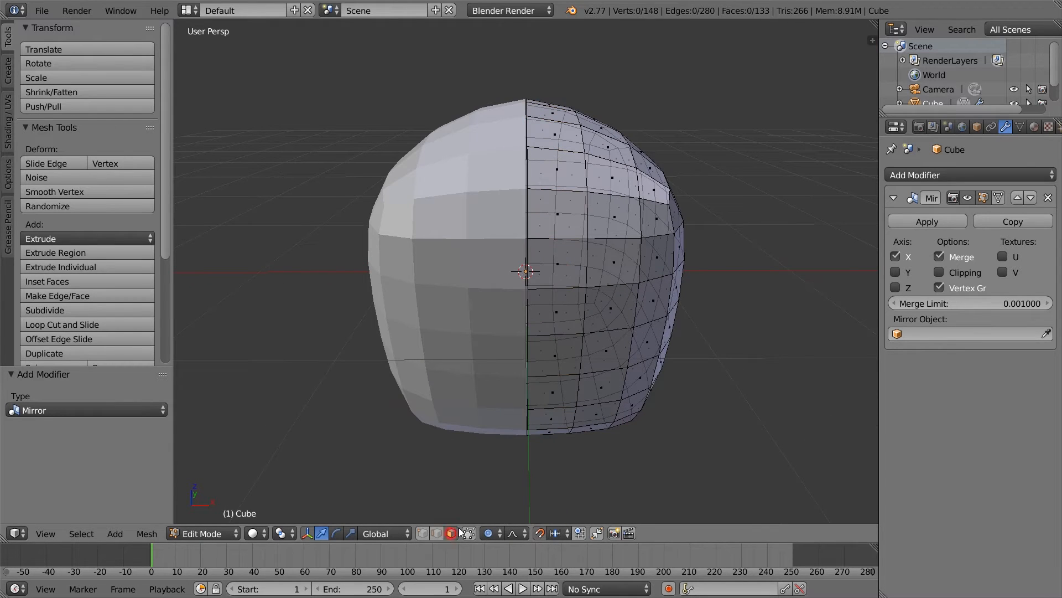
pyautogui.rightClick(623, 272)
pyautogui.rightClick(599, 259)
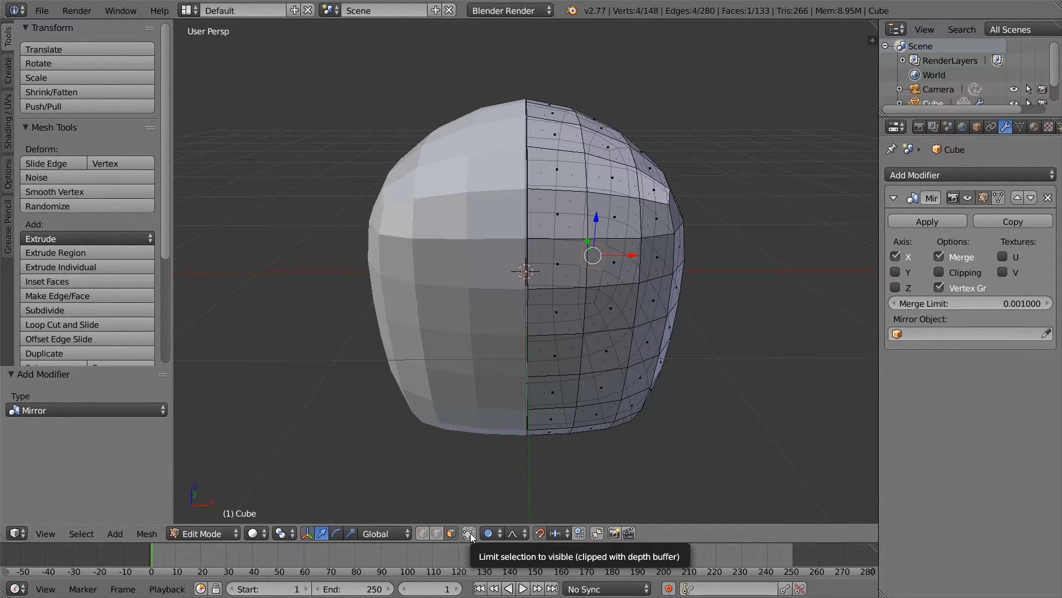
# - Limit selection to visible geometry and select one upper face in the second column from the mirror seam
pyautogui.press('z')
pyautogui.press('z')
pyautogui.click(621, 262)
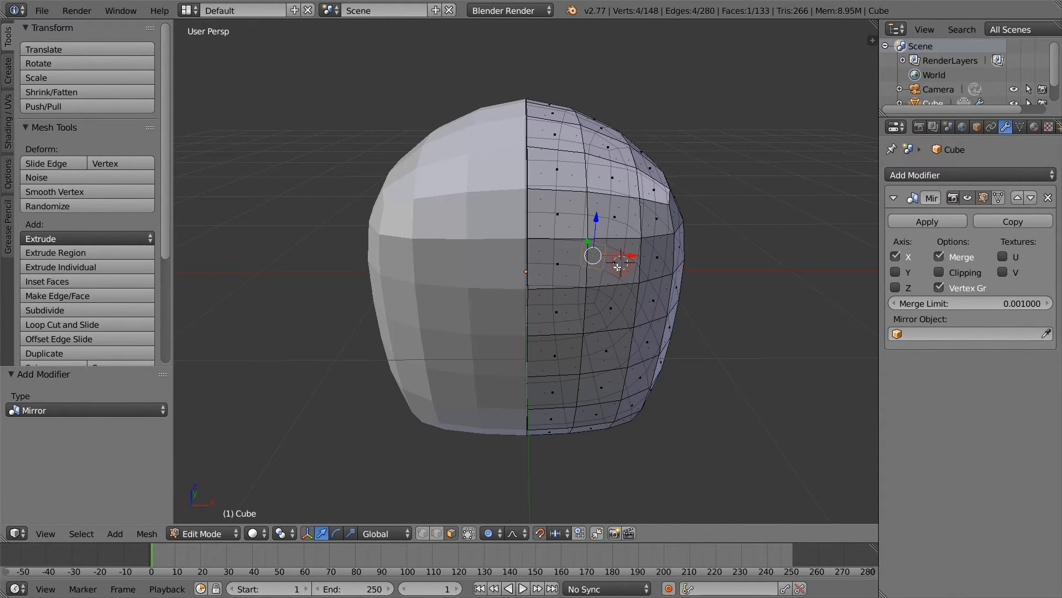
pyautogui.rightClick(620, 265)
pyautogui.moveTo(682, 306); pyautogui.dragTo(621, 301, button='middle')
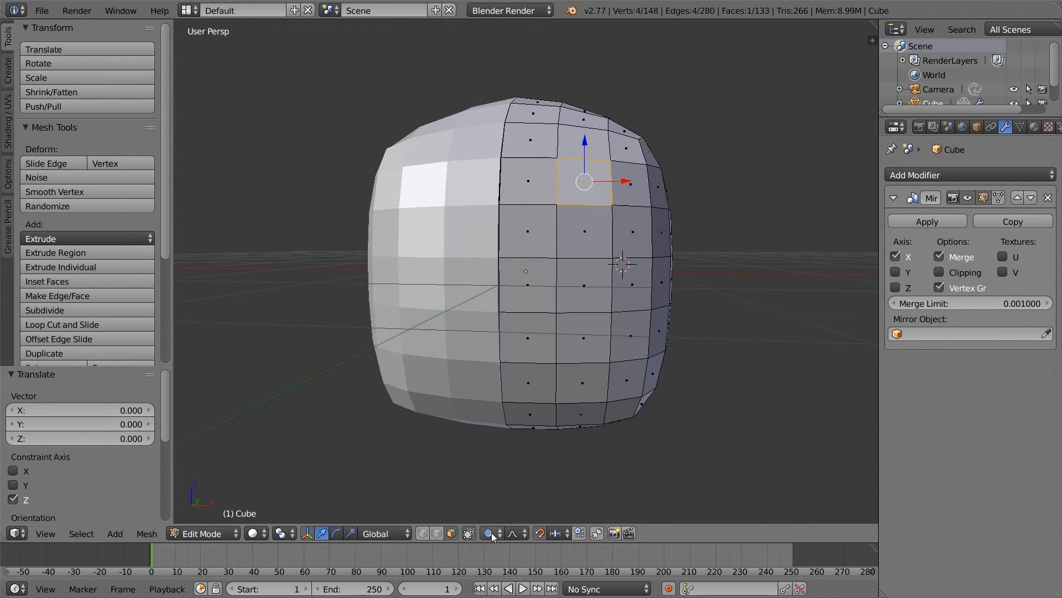
# - Disable proportional editing and add a centred horizontal loop cut through the face row just below the selected face
pyautogui.click(491, 532)
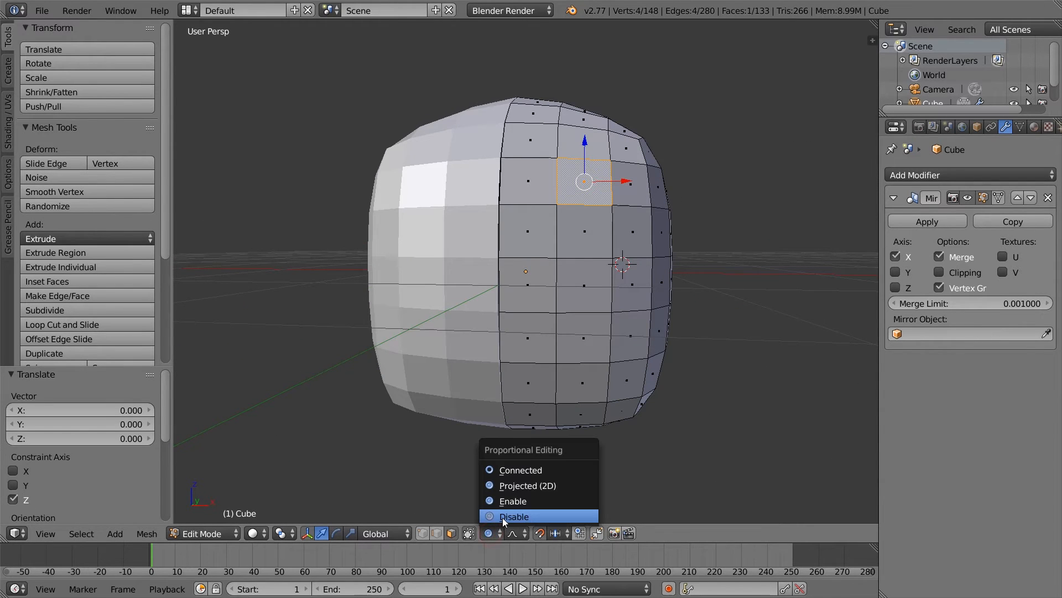
pyautogui.click(503, 517)
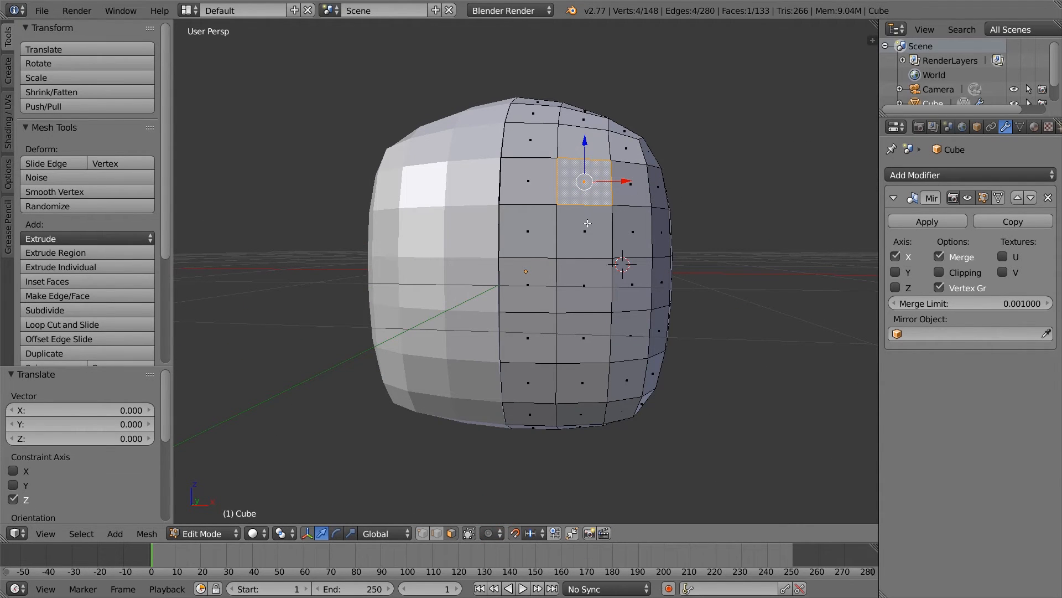
pyautogui.click(55, 325)
pyautogui.click(577, 232)
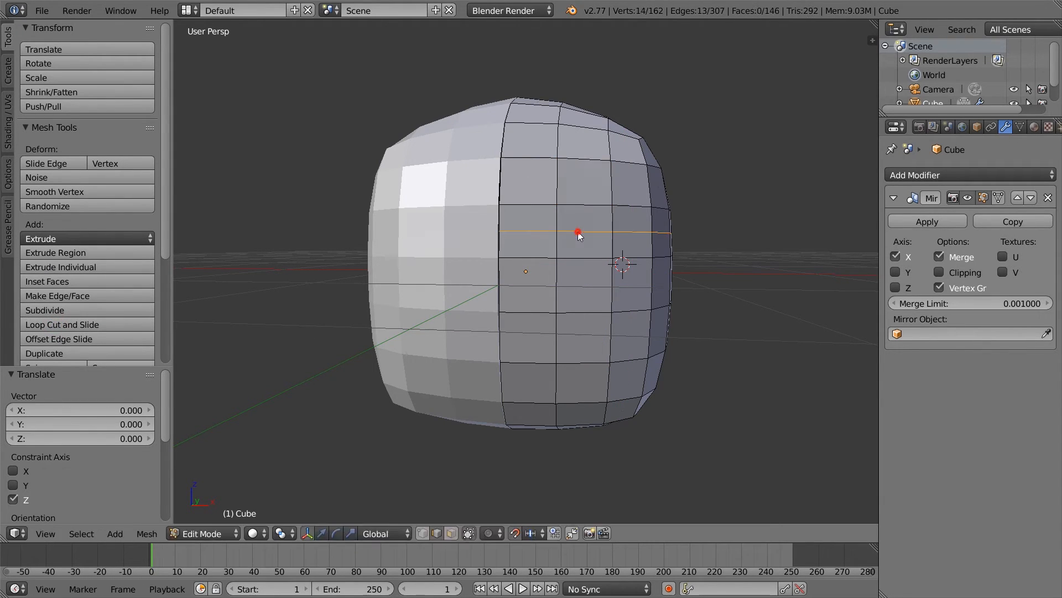
pyautogui.rightClick(579, 234)
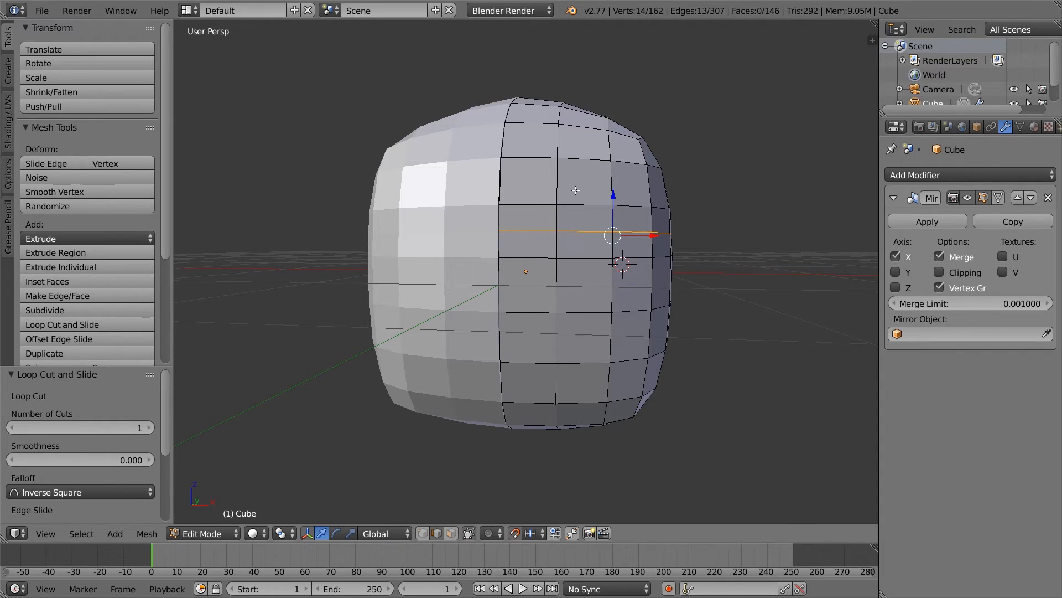
# - Add another single horizontal loop cut through the face row directly above the previous cut's row
pyautogui.click(64, 324)
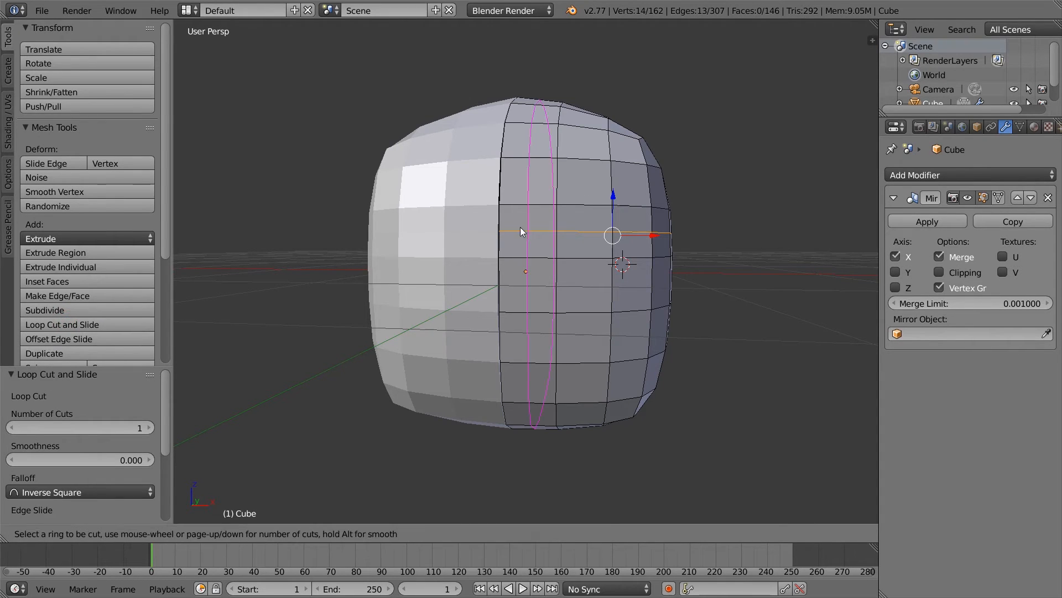
pyautogui.click(572, 181)
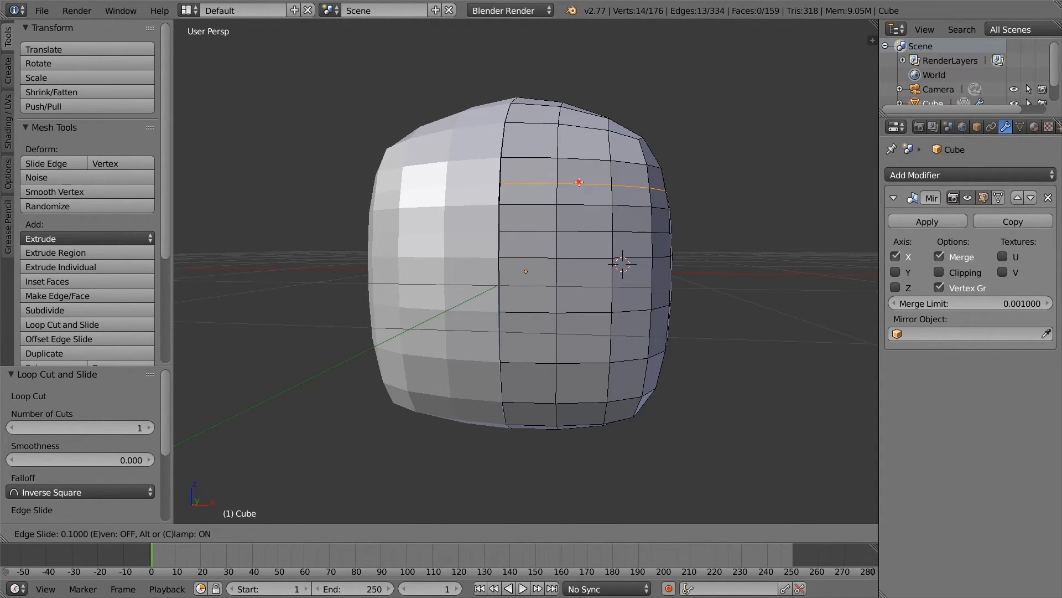
pyautogui.click(578, 182)
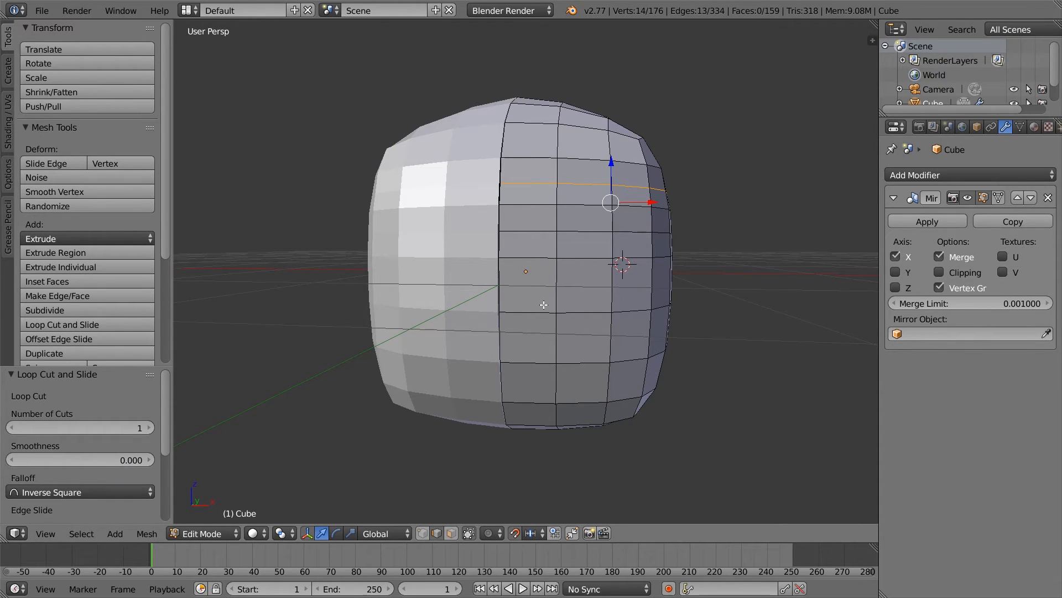
# - Switch to face select mode and select the two stacked faces split by the lower new loop, in the second column from the seam
pyautogui.hotkey('ctrl', 'Tab')
pyautogui.click(510, 334)
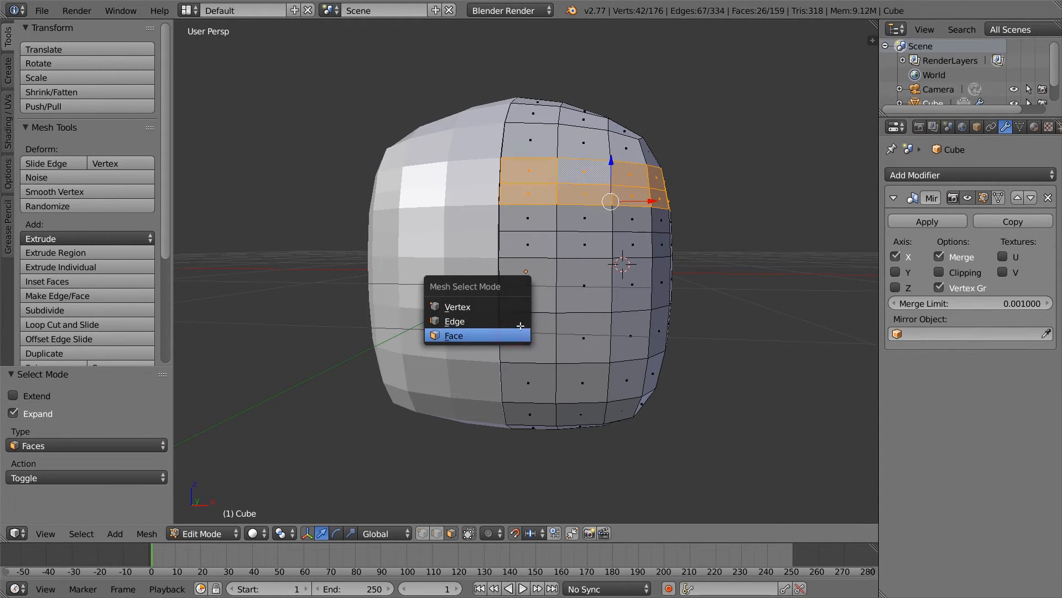
pyautogui.click(587, 199)
pyautogui.keyDown('shift'); pyautogui.click(588, 176); pyautogui.keyUp('shift')
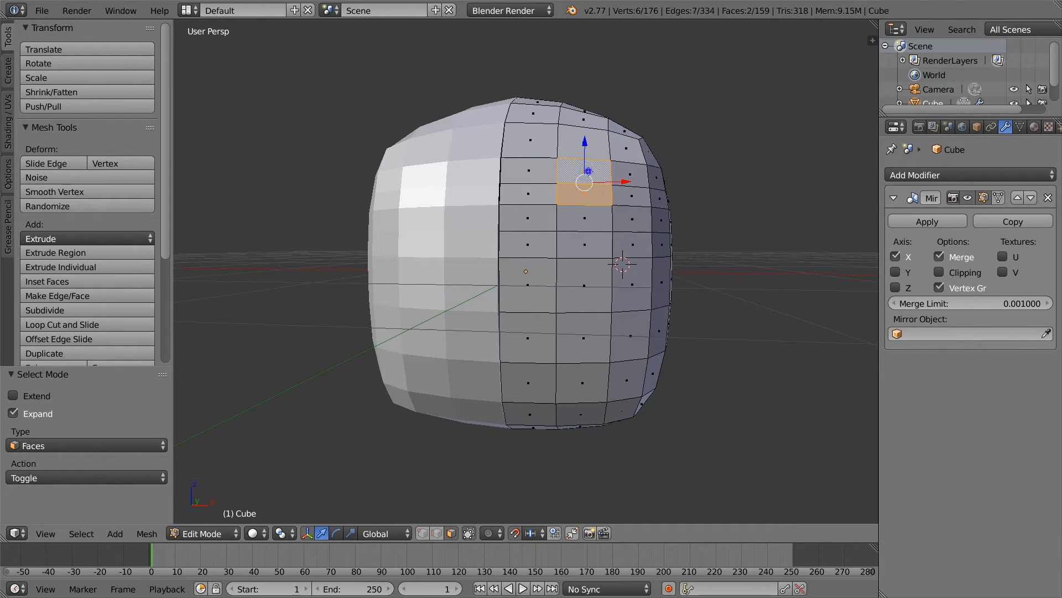
pyautogui.moveTo(737, 261)
pyautogui.mouseDown(button='middle')
pyautogui.moveTo(714, 286)
pyautogui.moveTo(718, 261)
pyautogui.moveTo(739, 261)
pyautogui.mouseUp(button='middle')
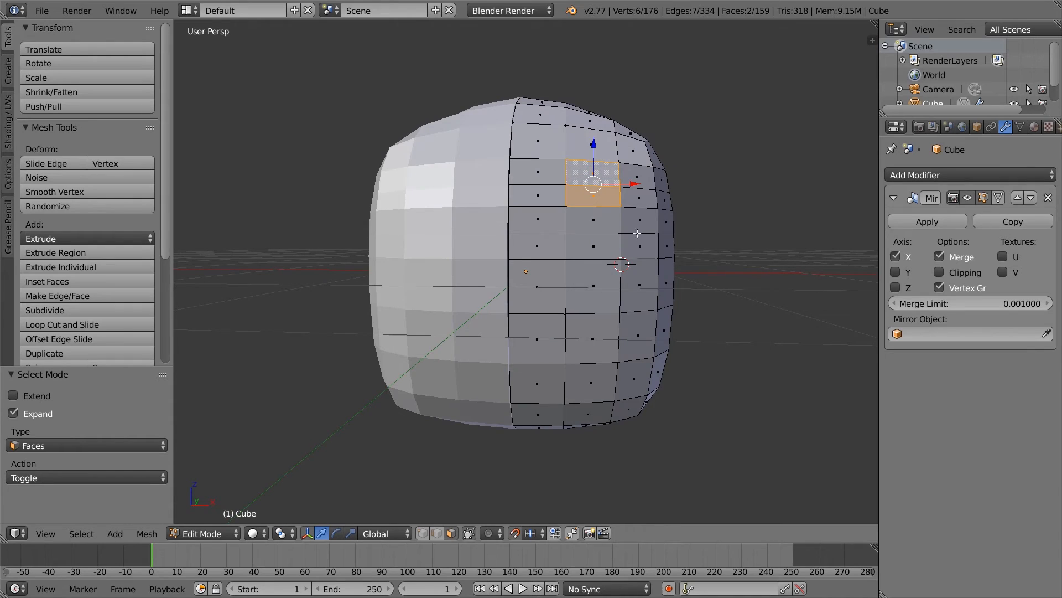
pyautogui.rightClick(594, 222)
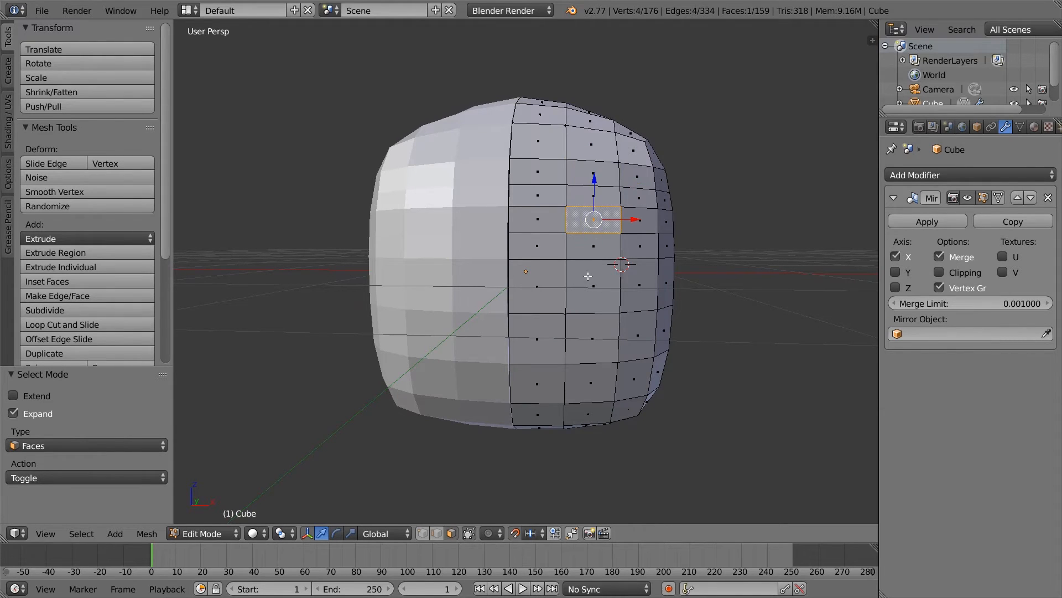
pyautogui.keyDown('shift'); pyautogui.rightClick(583, 244); pyautogui.keyUp('shift')
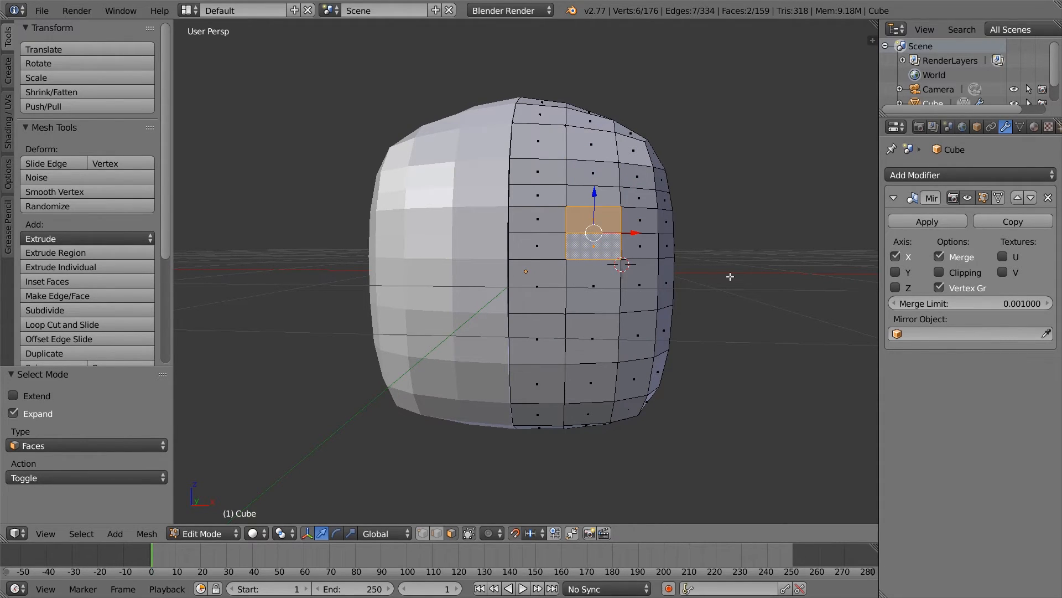
# - Extrude the two selected faces as a region with zero offset
pyautogui.moveTo(598, 201); pyautogui.dragTo(595, 195)
pyautogui.moveTo(593, 199); pyautogui.dragTo(641, 313, button='middle')
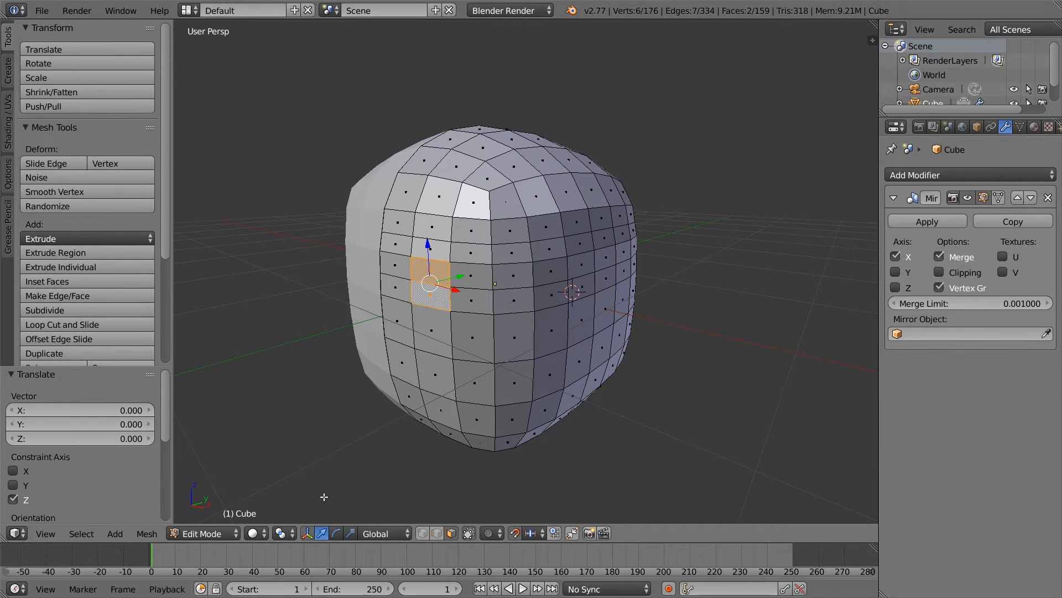
pyautogui.moveTo(456, 368); pyautogui.dragTo(416, 344, button='middle')
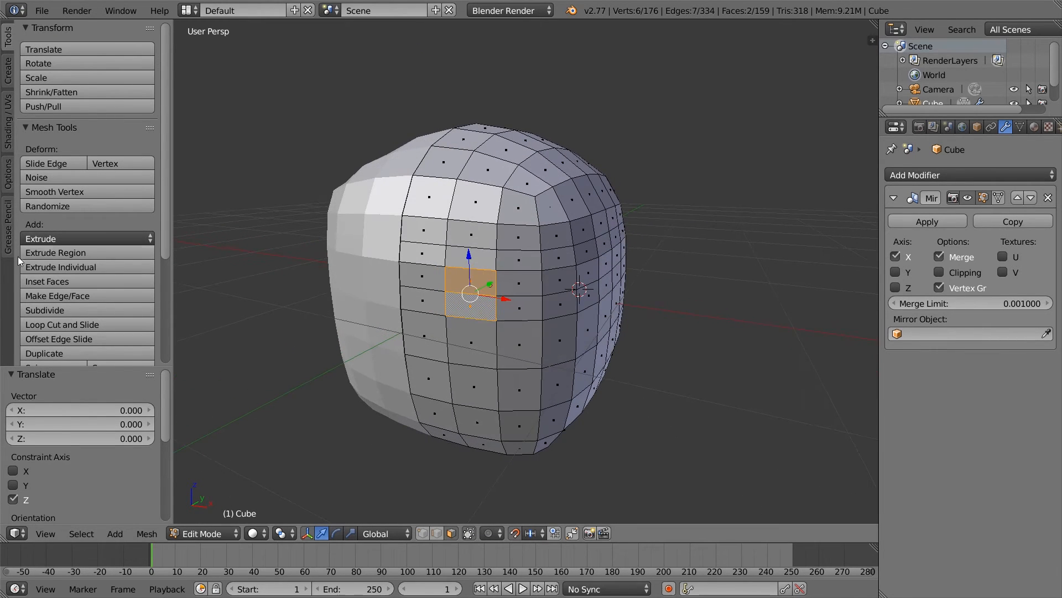
pyautogui.click(69, 252)
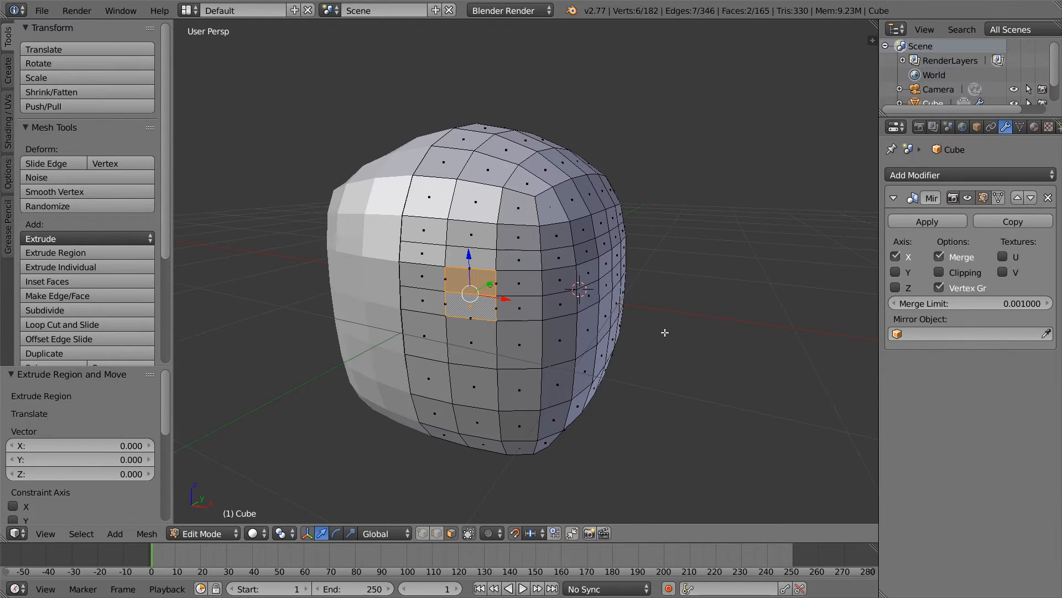
pyautogui.moveTo(666, 332); pyautogui.dragTo(470, 338, button='middle')
pyautogui.moveTo(642, 350); pyautogui.dragTo(684, 337, button='middle')
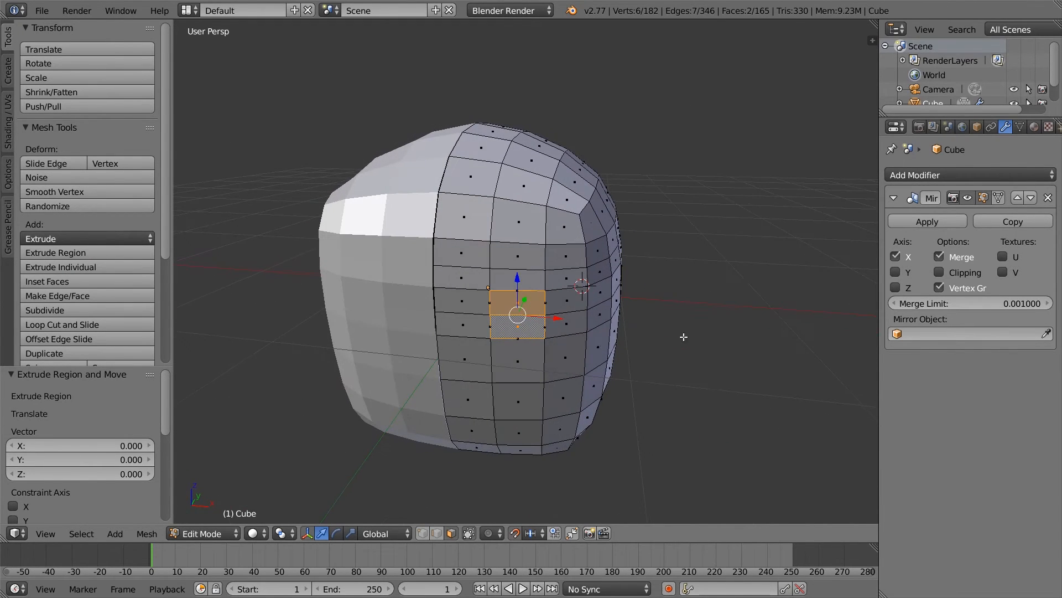
# - Toggle snapping, try moving the extruded faces along the Z axis, and undo that move
pyautogui.click(513, 533)
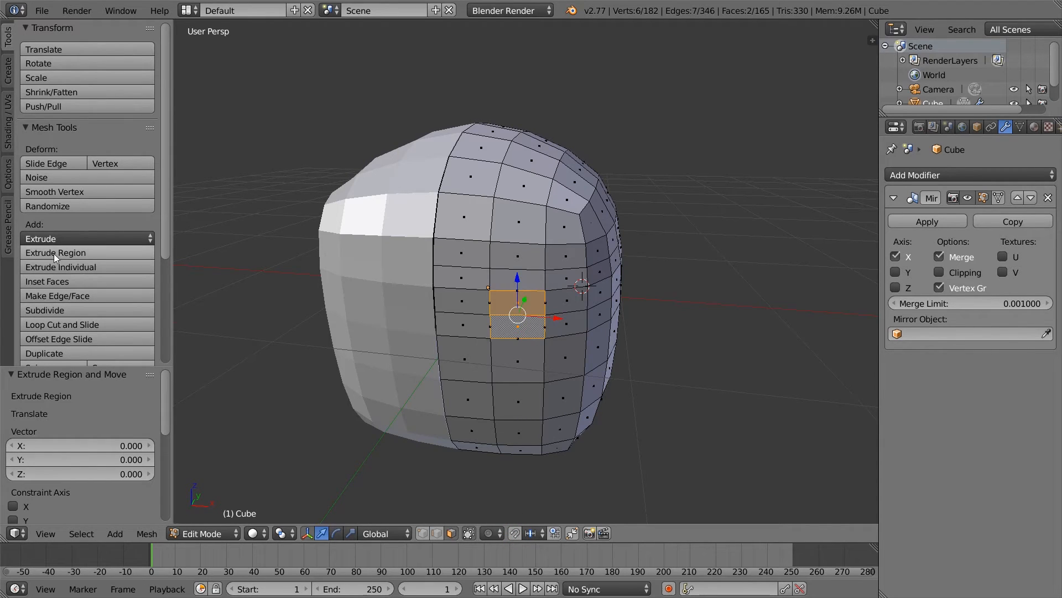
pyautogui.moveTo(517, 288); pyautogui.dragTo(518, 291)
pyautogui.moveTo(518, 291); pyautogui.dragTo(535, 326, button='middle')
pyautogui.hotkey('ctrl', 'z')
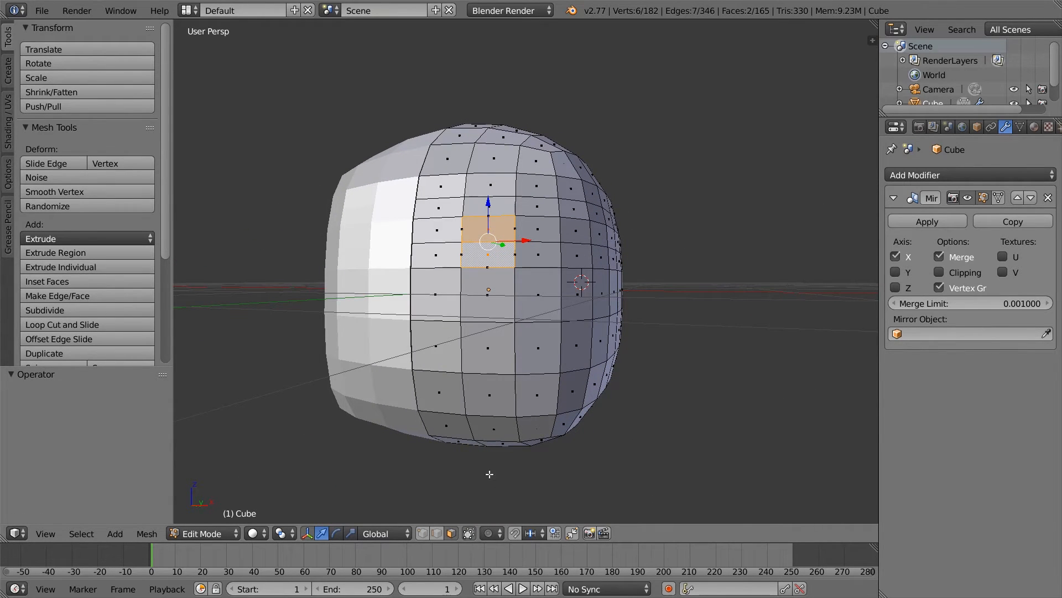
# - Set proportional editing to Enable and try moving the two selected faces along the Z axis
pyautogui.click(488, 532)
pyautogui.click(506, 503)
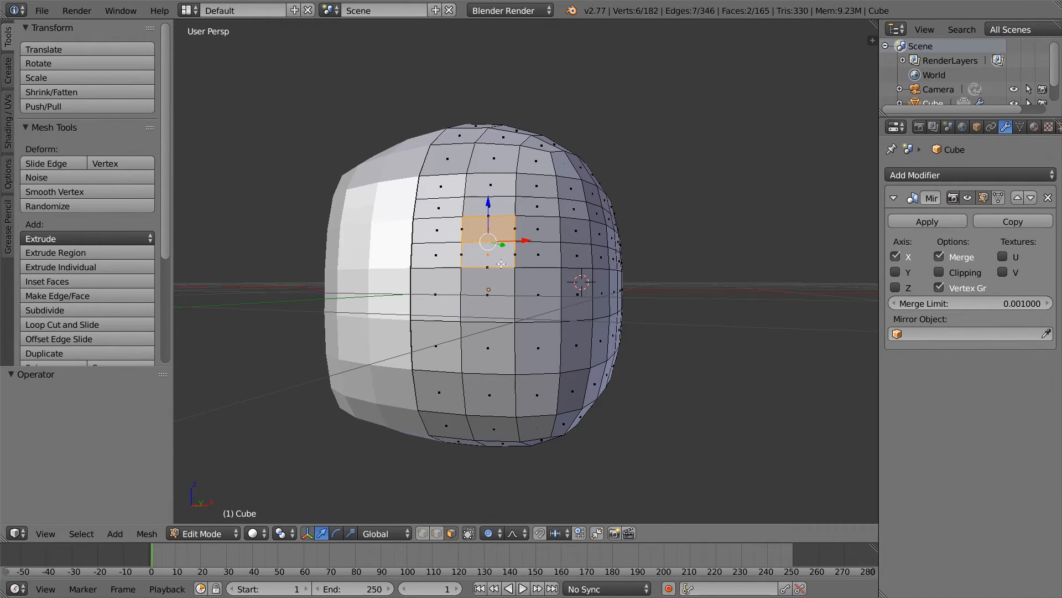
pyautogui.press('g')
pyautogui.press('z')
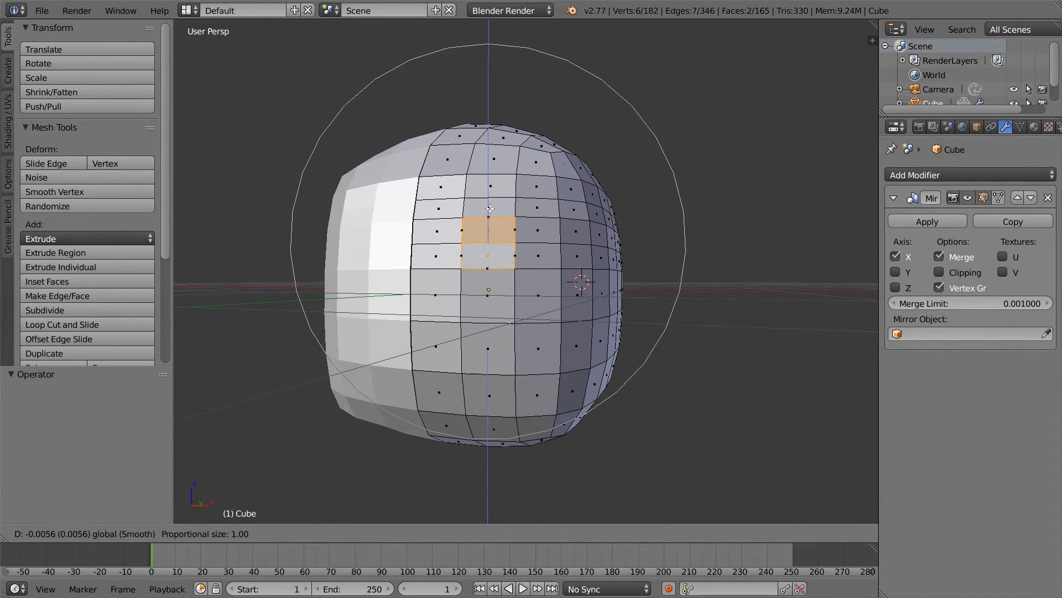
pyautogui.moveTo(489, 209); pyautogui.dragTo(490, 207)
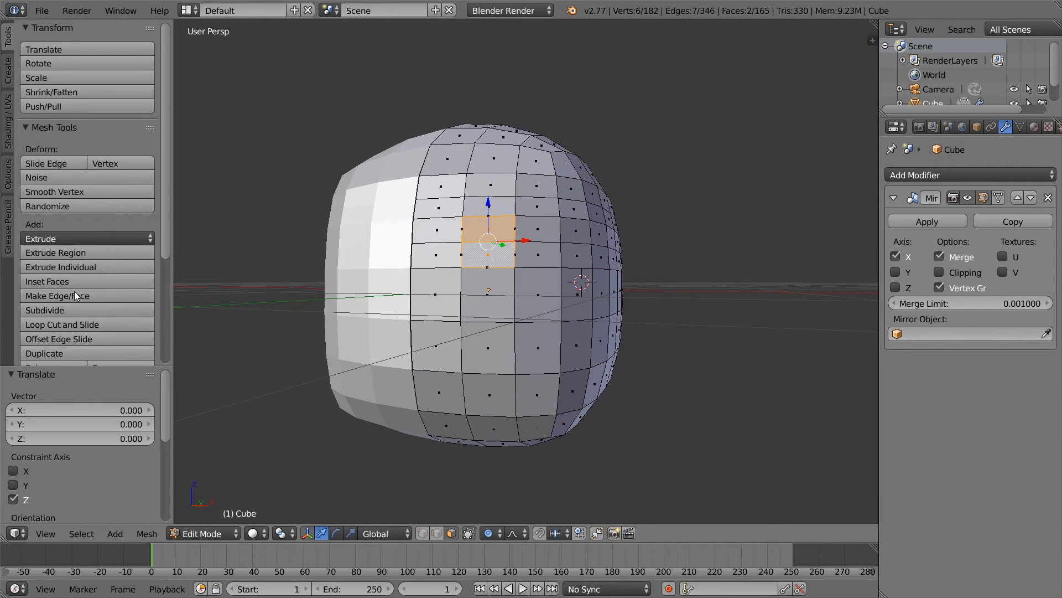
# - Extrude the two selected faces again as a region with zero offset
pyautogui.click(54, 250)
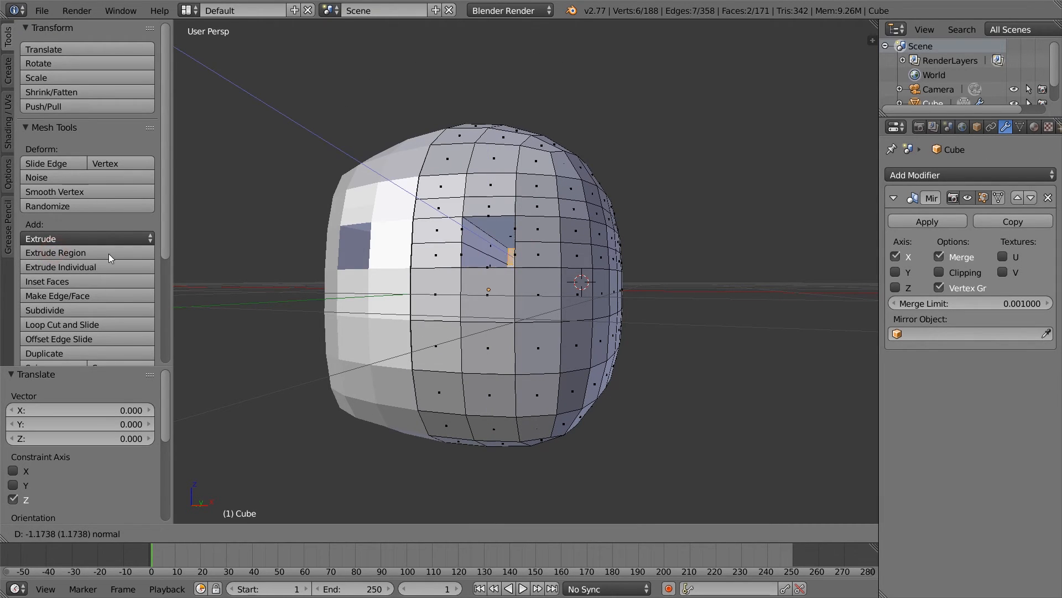
pyautogui.rightClick(73, 267)
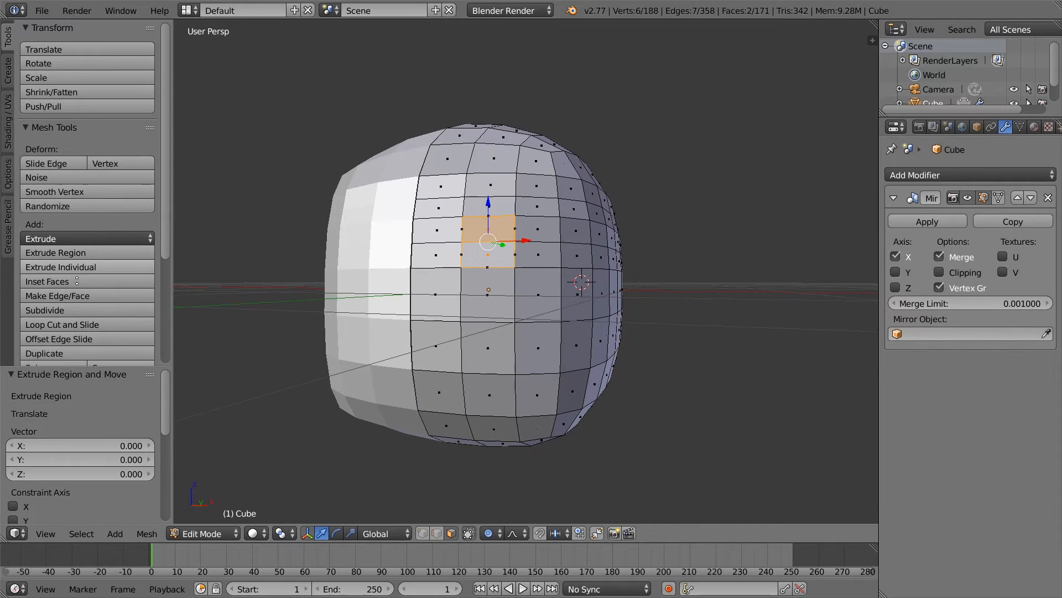
pyautogui.moveTo(207, 277)
pyautogui.mouseDown(button='middle')
pyautogui.moveTo(275, 290)
pyautogui.moveTo(188, 278)
pyautogui.mouseUp(button='middle')
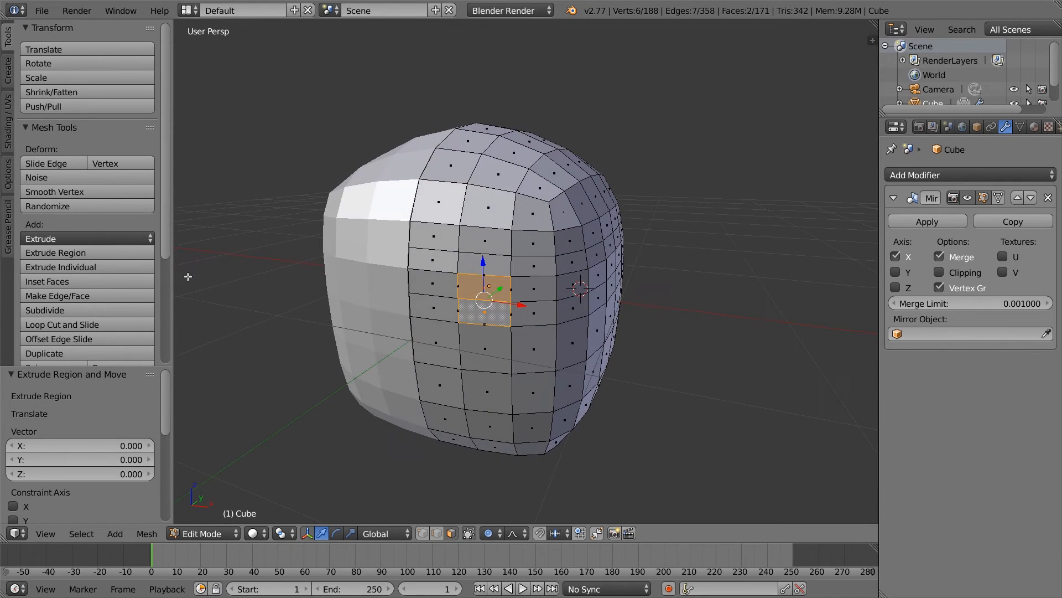
# - Extrude the two selected faces inward by -0.072 and again by -0.211 to form the eye socket
pyautogui.click(48, 250)
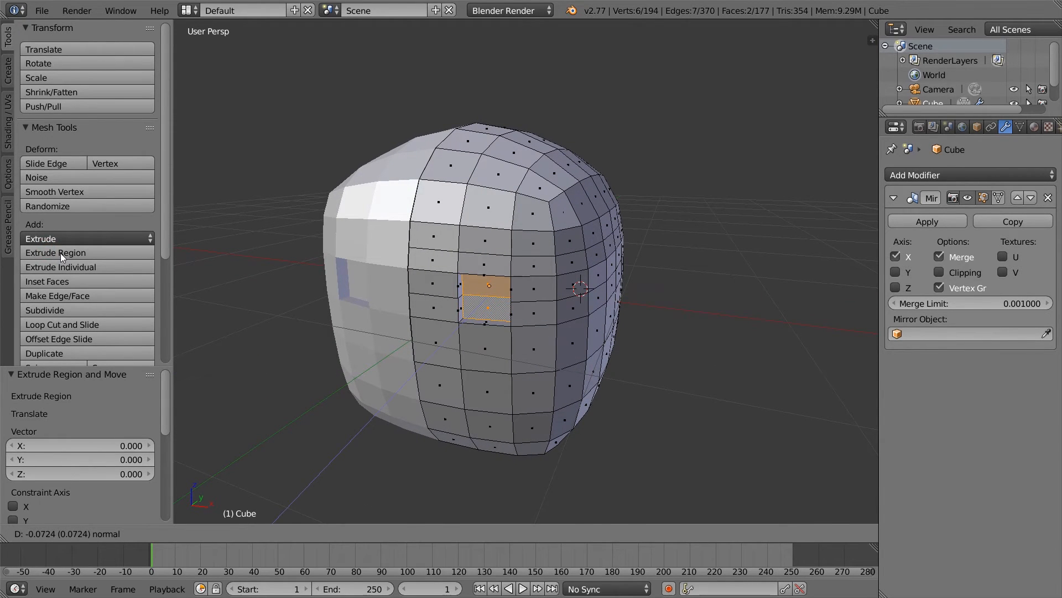
pyautogui.click(61, 254)
pyautogui.click(52, 254)
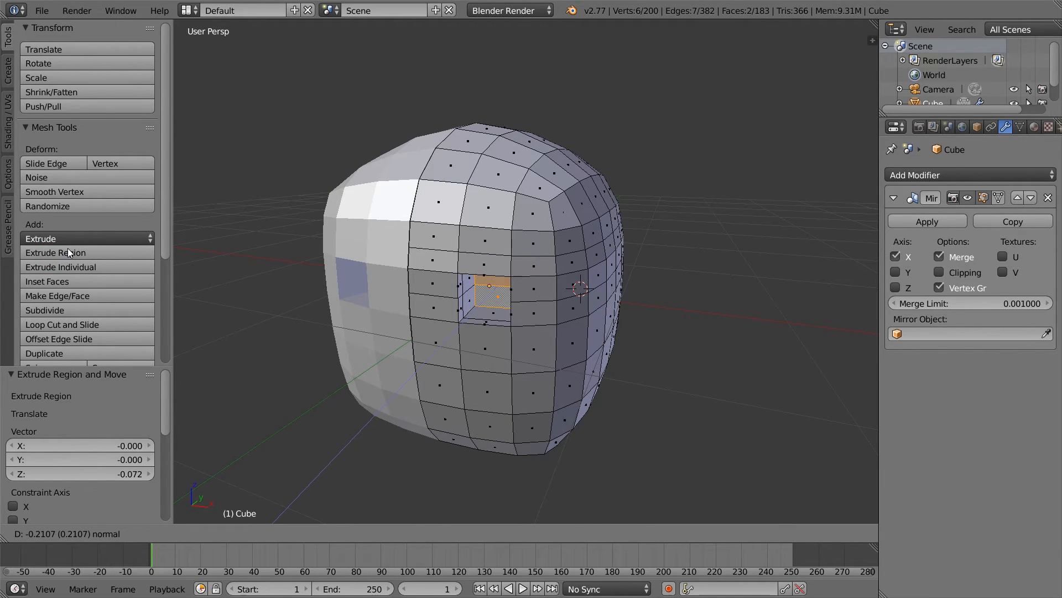
pyautogui.click(68, 249)
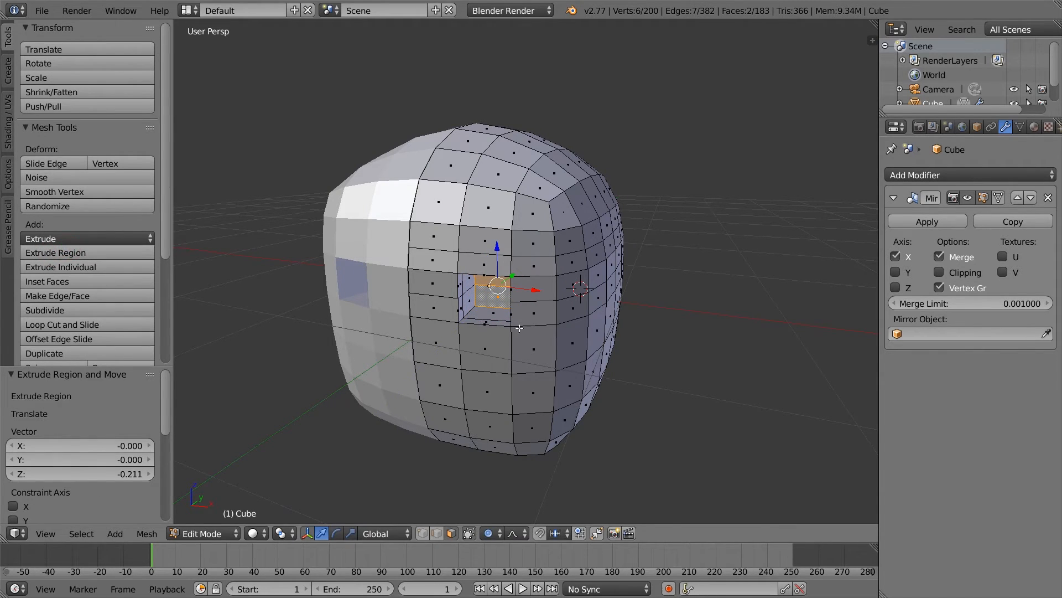
# - Show the model in quad view with top, front, right and perspective views
pyautogui.scroll(3, 520, 328)
pyautogui.moveTo(422, 341); pyautogui.dragTo(487, 324, button='middle')
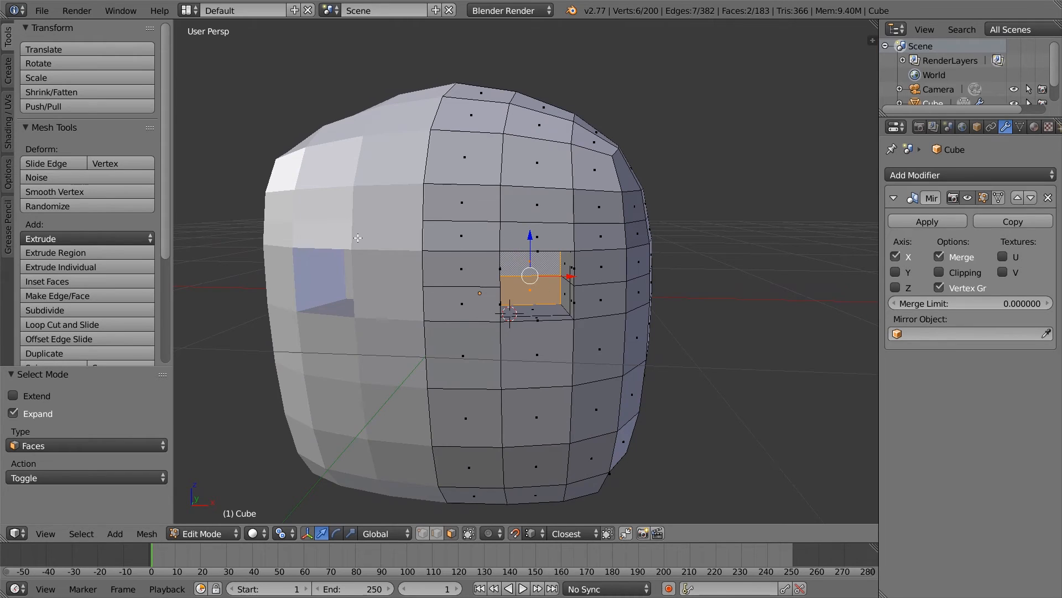
pyautogui.moveTo(530, 293); pyautogui.dragTo(516, 321, button='middle')
pyautogui.click(52, 533)
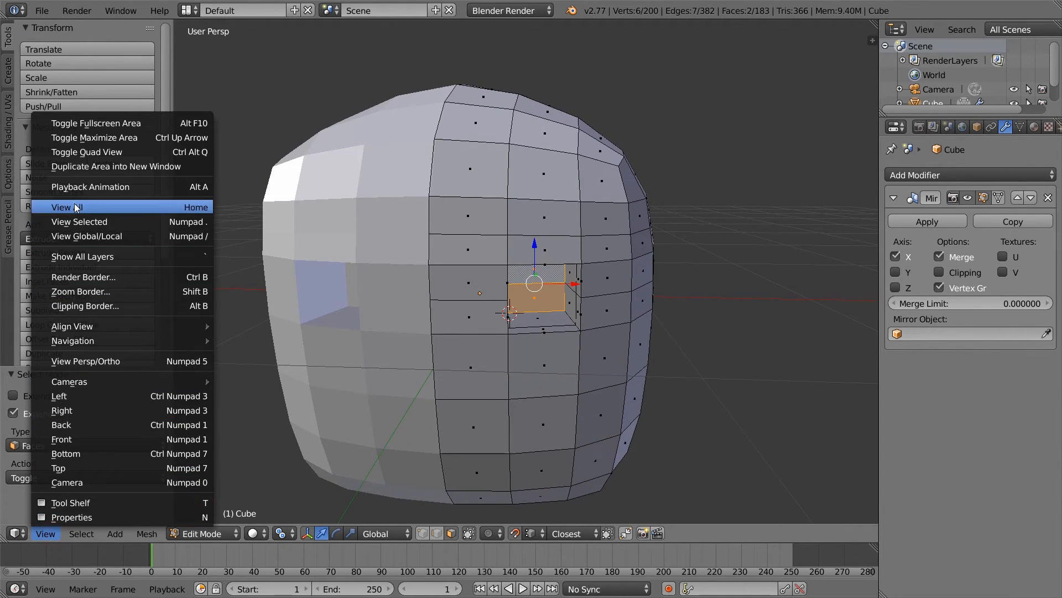
pyautogui.click(83, 153)
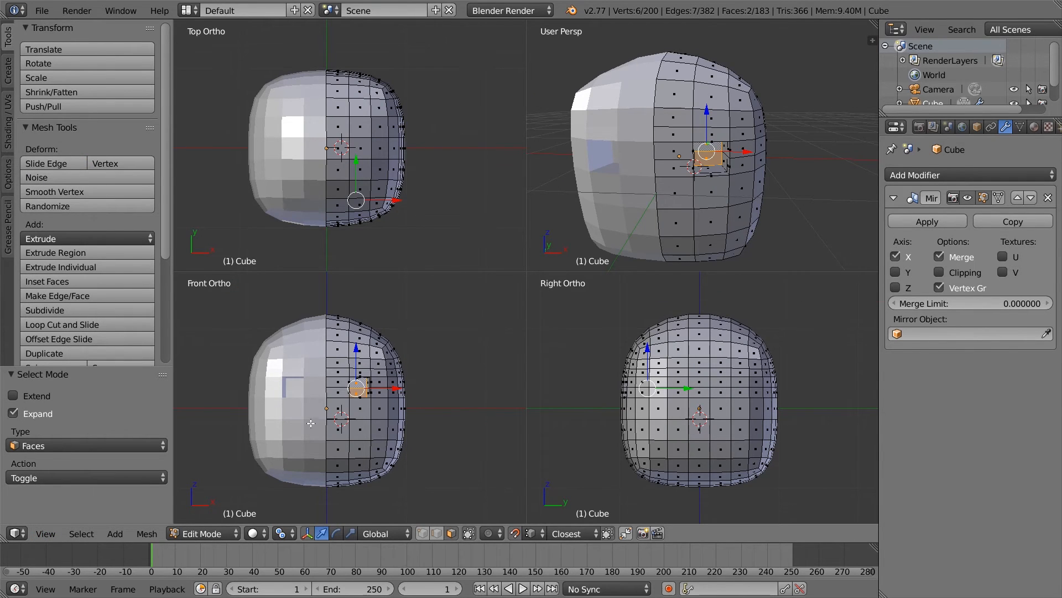
# - Switch to vertex select mode and select a vertex at the back of the eye socket in the front view
pyautogui.rightClick(647, 388)
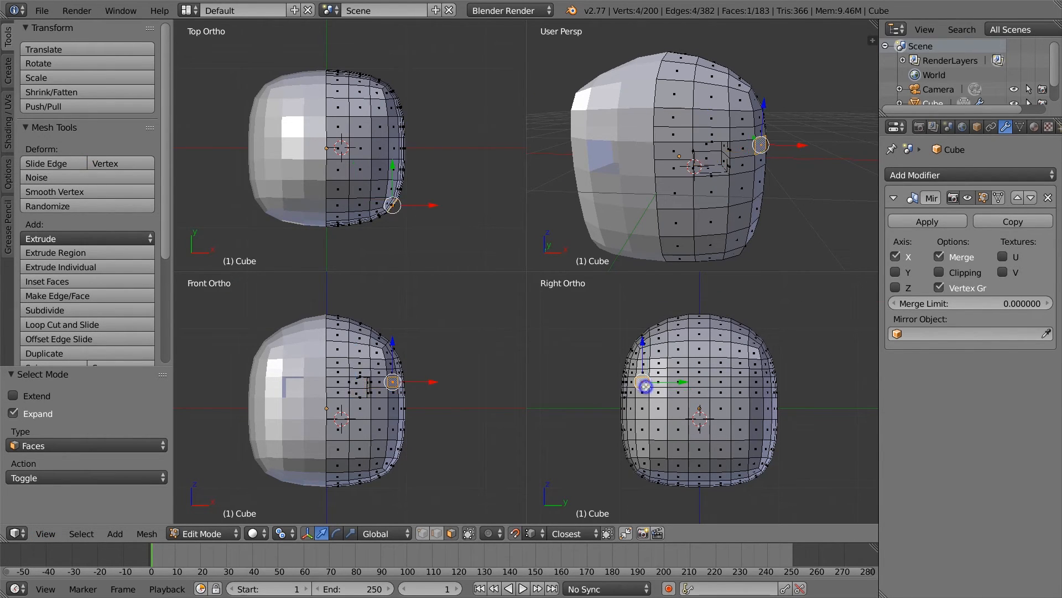
pyautogui.click(423, 534)
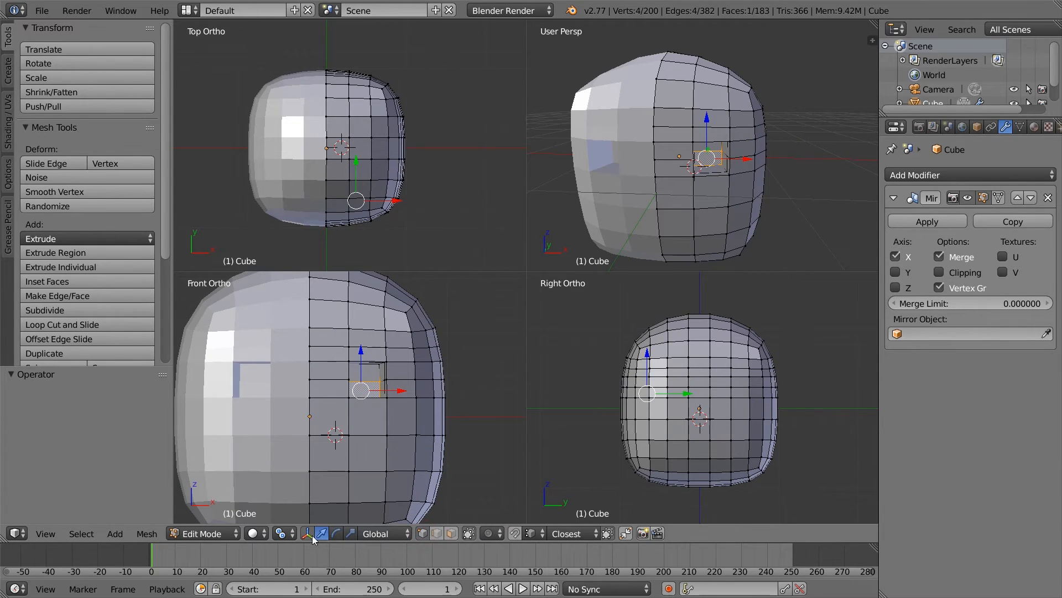
pyautogui.rightClick(379, 382)
# - Place the 3D cursor inside the eye socket using the front, right and perspective views, and return to the single perspective view
pyautogui.click(366, 382)
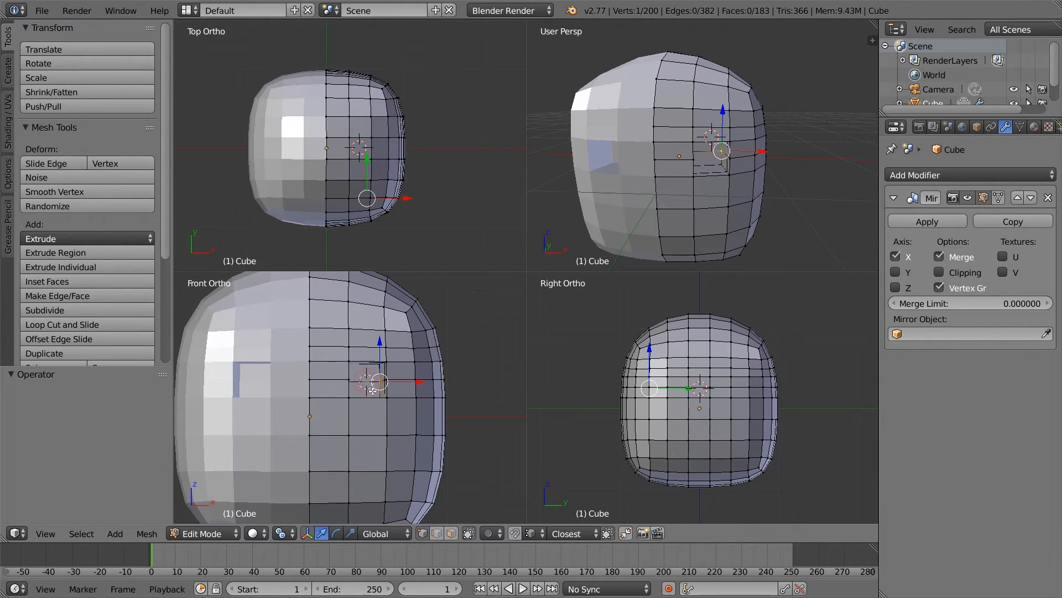
pyautogui.click(649, 388)
pyautogui.click(650, 388)
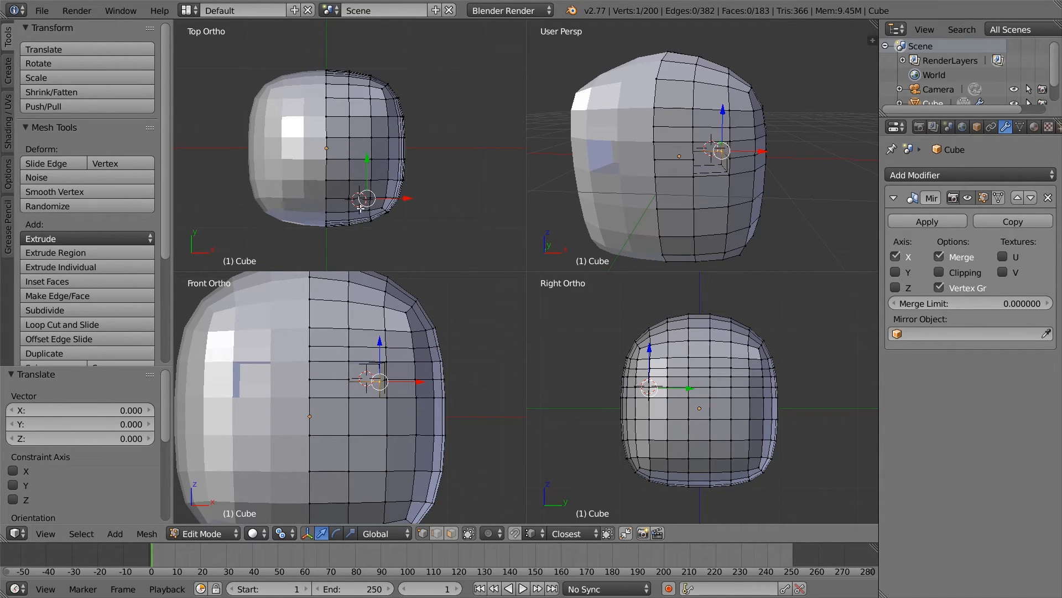
pyautogui.click(710, 152)
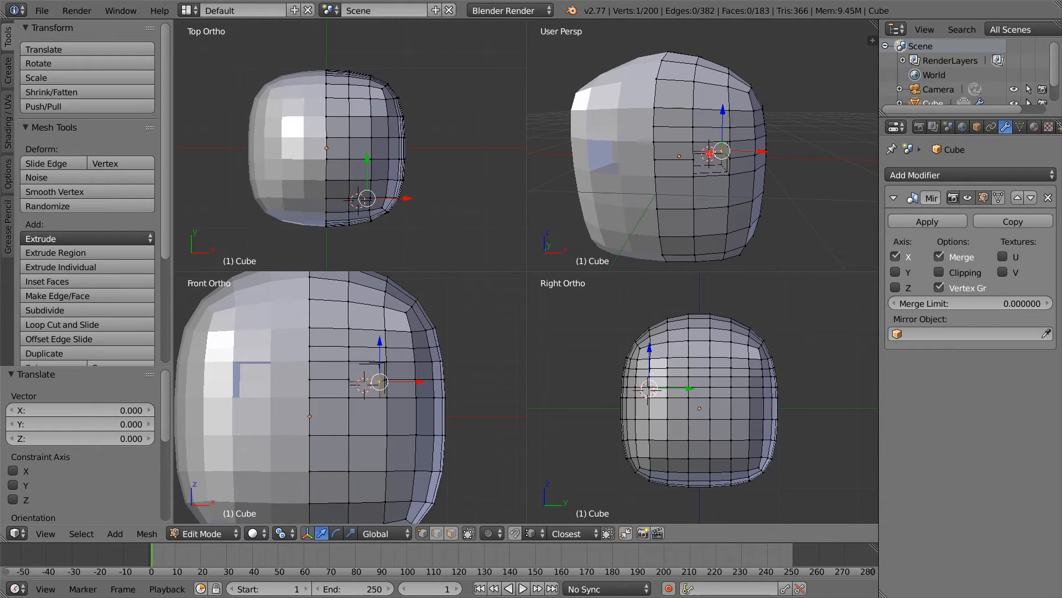
pyautogui.click(360, 381)
pyautogui.hotkey('ctrl', 'alt', 'q')
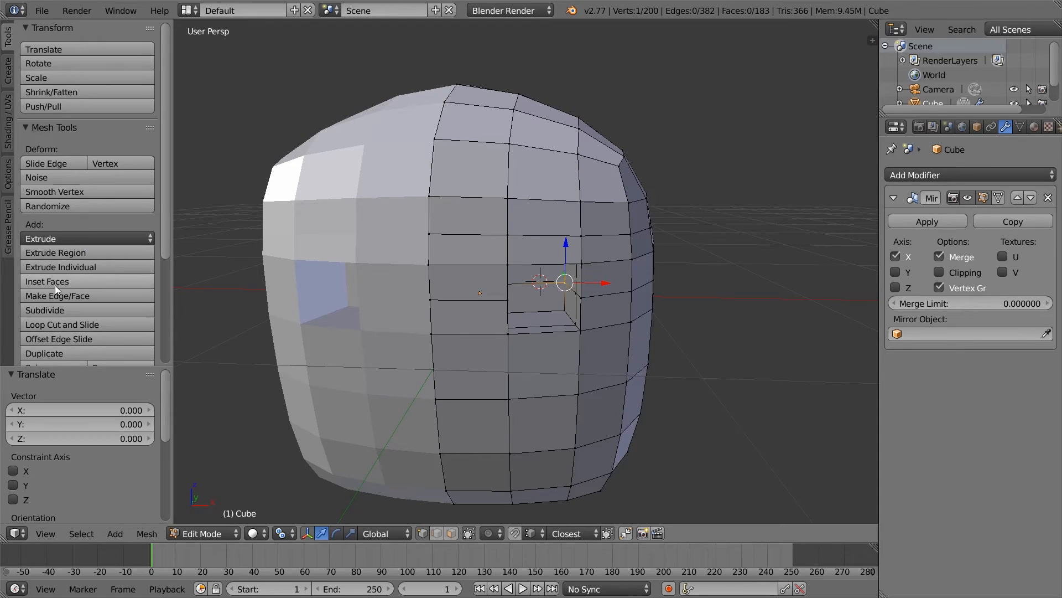
# - Add a UV sphere with 32 segments and 16 rings at the 3D cursor and scale it down to fit the eye socket
pyautogui.click(8, 71)
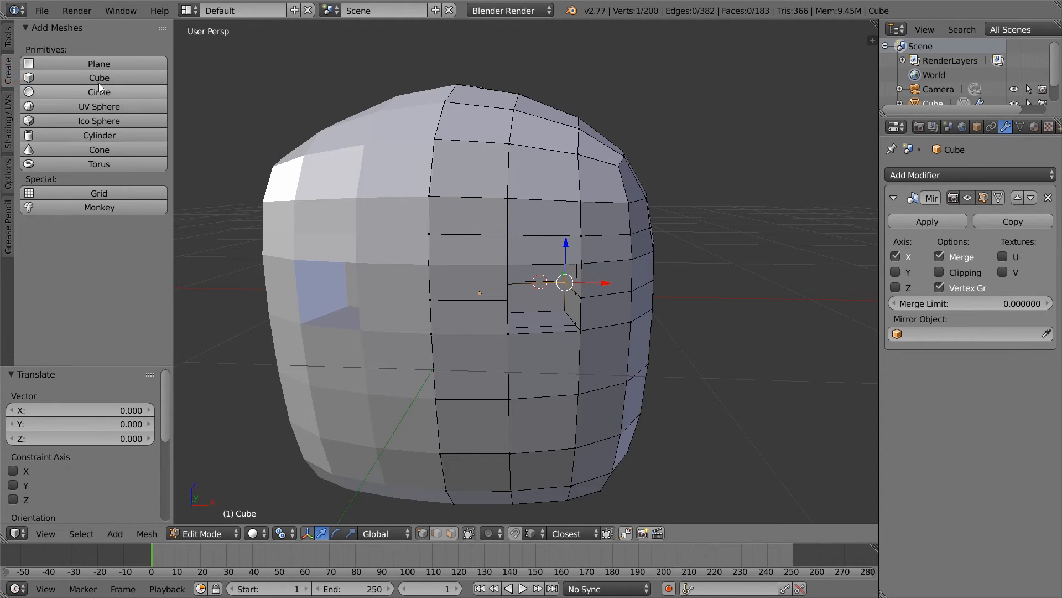
pyautogui.click(99, 107)
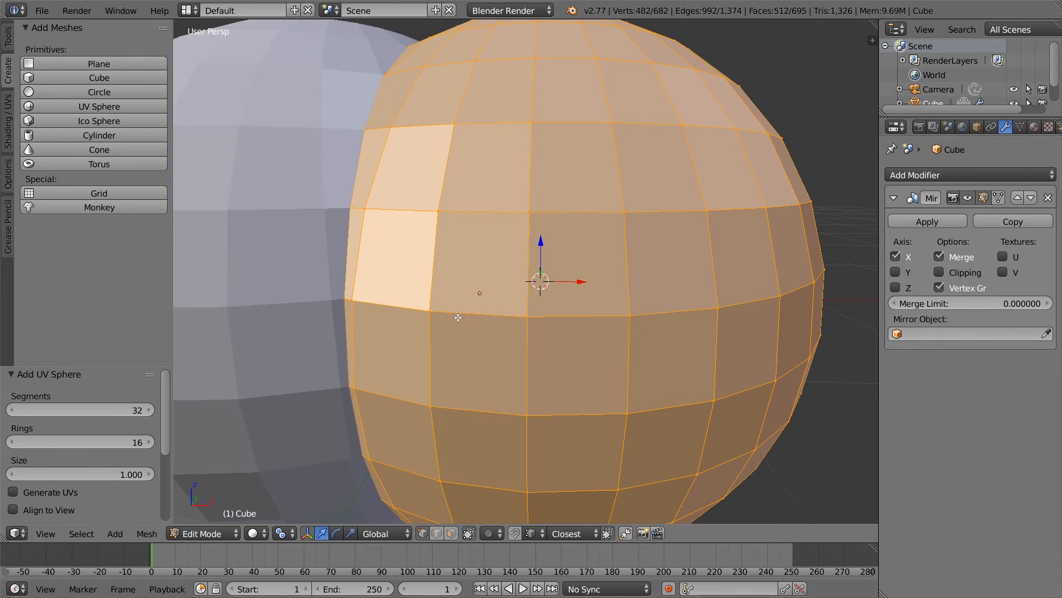
pyautogui.press('s')
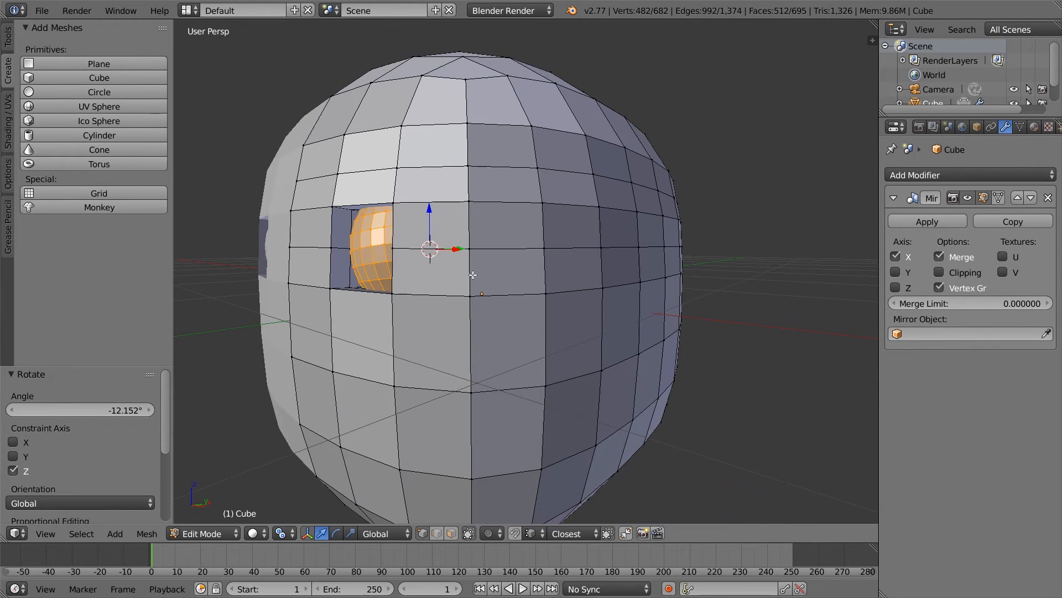
# - Try moving the eye sphere along the X axis and undo that move
pyautogui.press('g')
pyautogui.press('x')
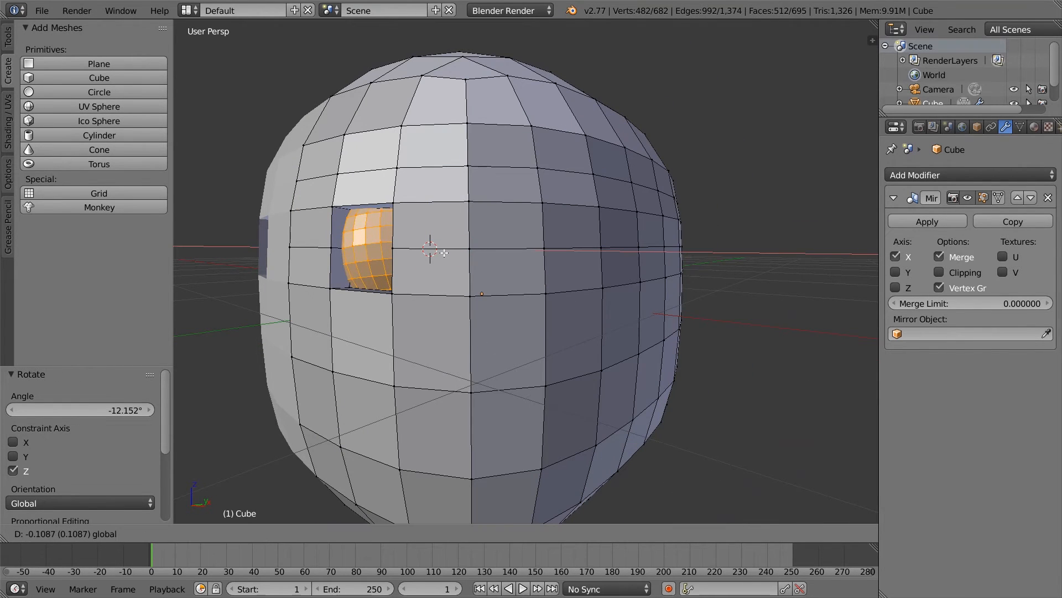
pyautogui.click(449, 254)
pyautogui.hotkey('ctrl', 'z')
# - Move the eye sphere a short distance along the global X axis within its socket
pyautogui.moveTo(466, 251); pyautogui.dragTo(464, 295, button='middle')
pyautogui.press('g')
pyautogui.press('x')
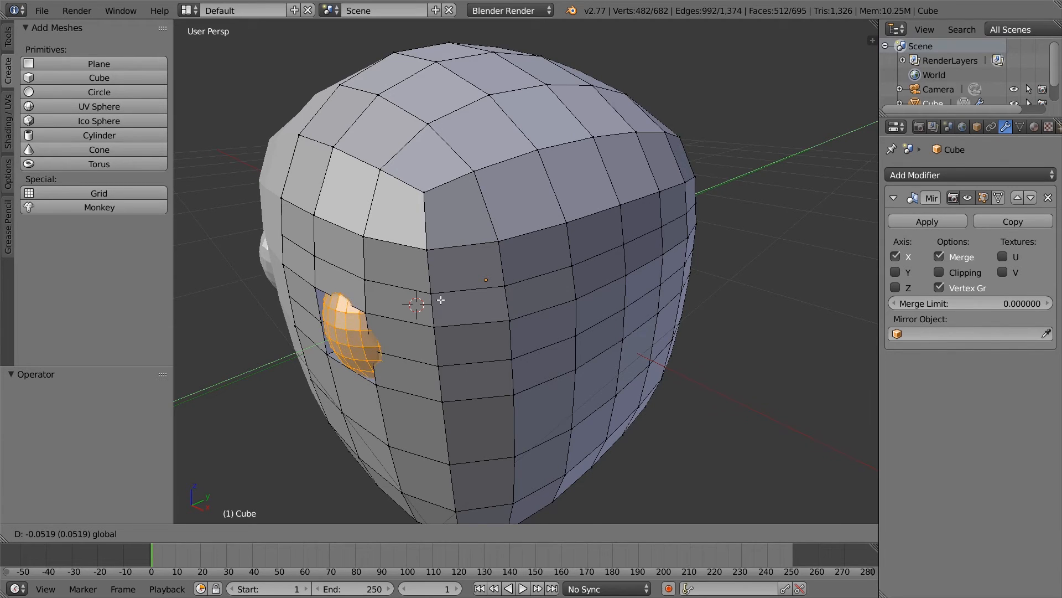
pyautogui.click(436, 342)
# - Nudge the eye sphere out of the front of the socket, with a last move of -0.034 along the Y axis
pyautogui.moveTo(436, 343); pyautogui.dragTo(493, 320, button='middle')
pyautogui.moveTo(519, 303); pyautogui.dragTo(511, 306)
pyautogui.moveTo(512, 306)
pyautogui.mouseDown(button='middle')
pyautogui.moveTo(498, 308)
pyautogui.moveTo(541, 299)
pyautogui.moveTo(499, 315)
pyautogui.mouseUp(button='middle')
pyautogui.moveTo(438, 272); pyautogui.dragTo(430, 275)
pyautogui.moveTo(430, 275); pyautogui.dragTo(557, 344, button='middle')
pyautogui.scroll(-3, 490, 327)
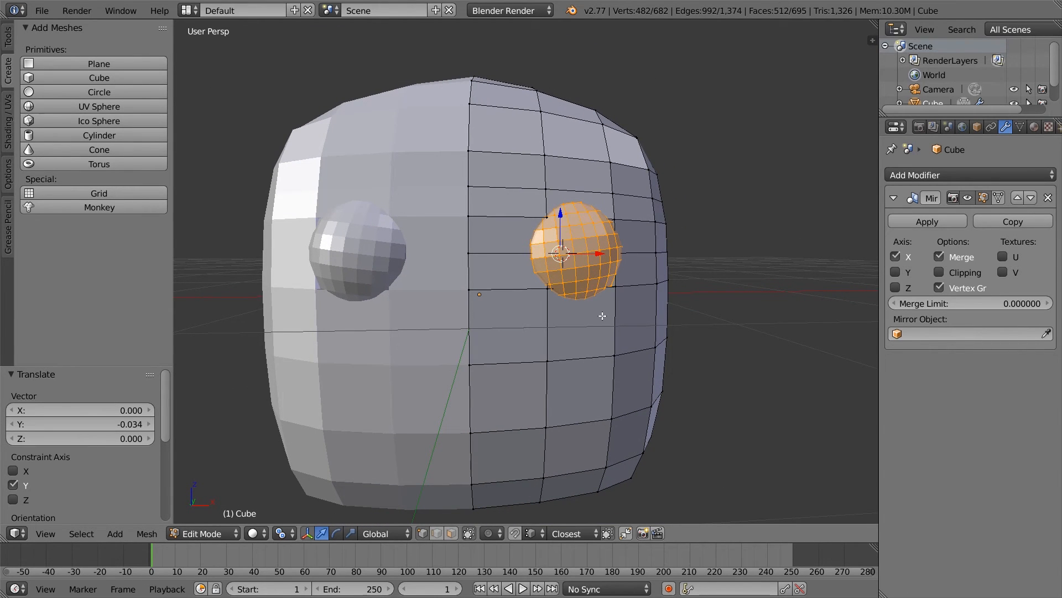
# - Add one vertical loop cut near the middle of the face column beside the mirror seam
pyautogui.click(482, 231)
pyautogui.rightClick(489, 247)
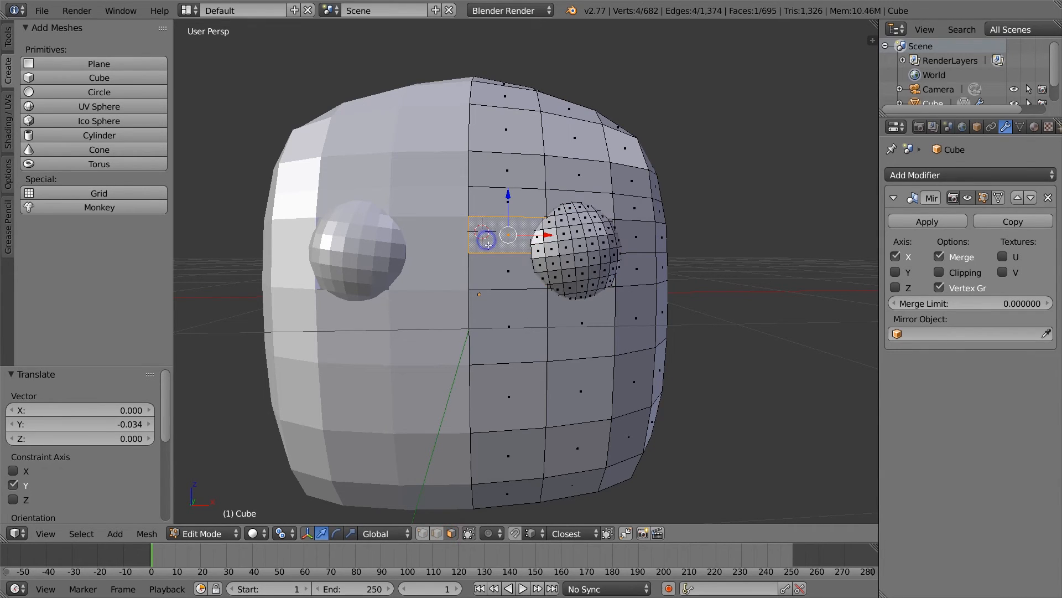
pyautogui.rightClick(489, 275)
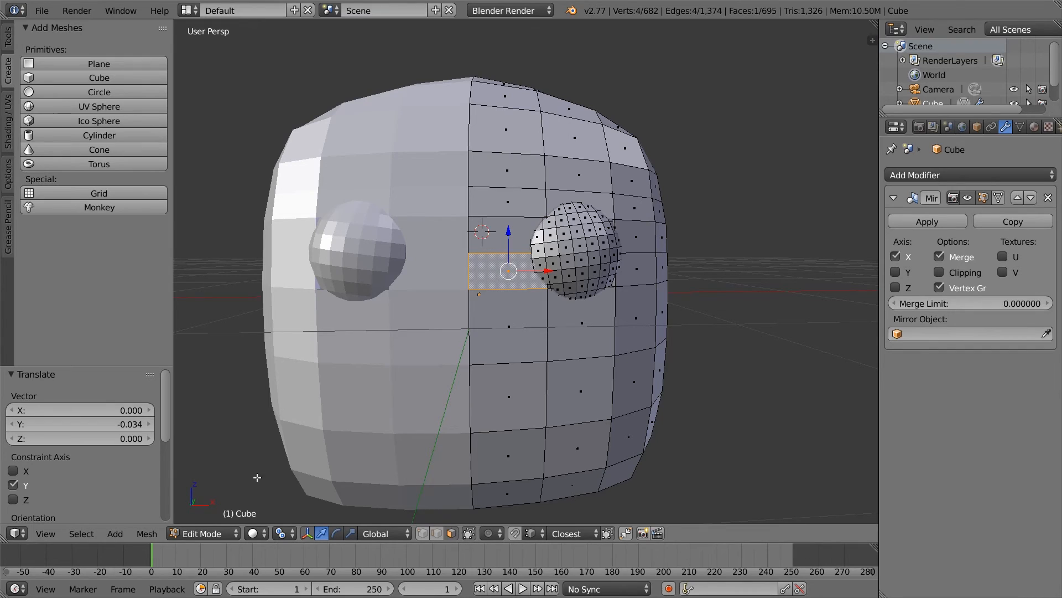
pyautogui.click(8, 38)
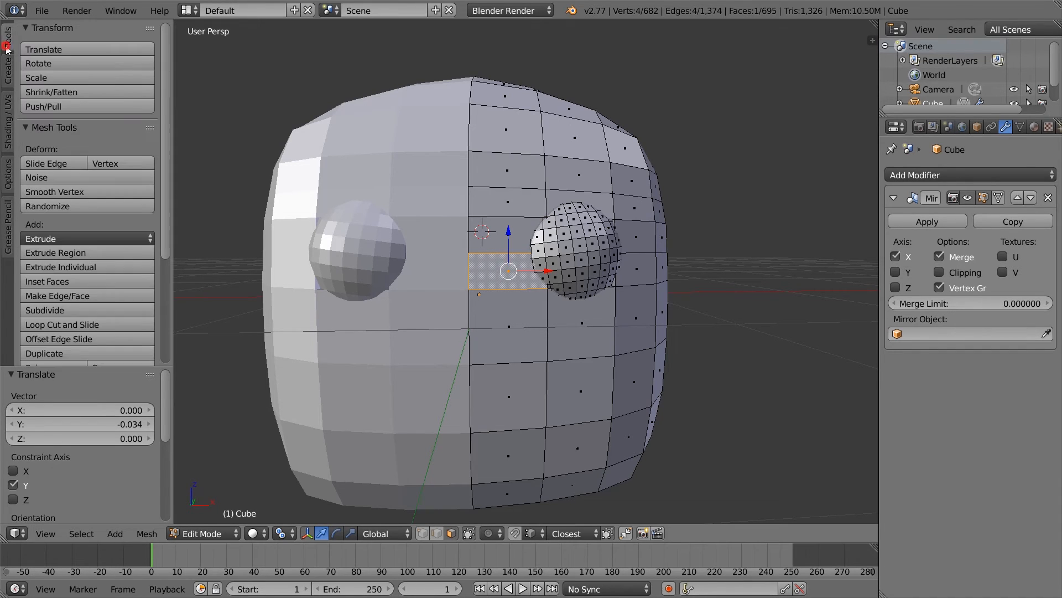
pyautogui.click(59, 324)
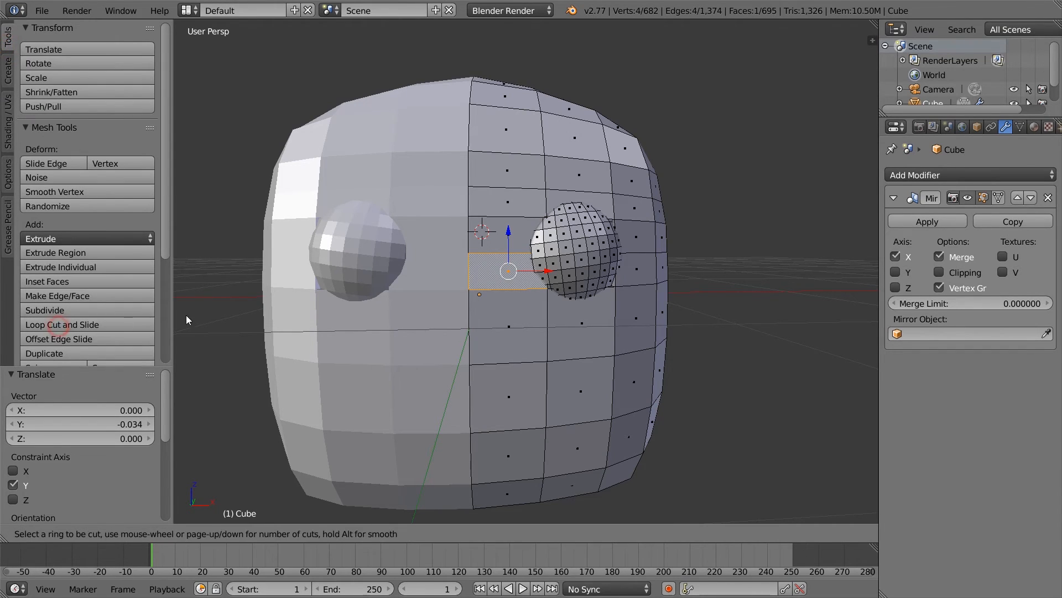
pyautogui.click(501, 239)
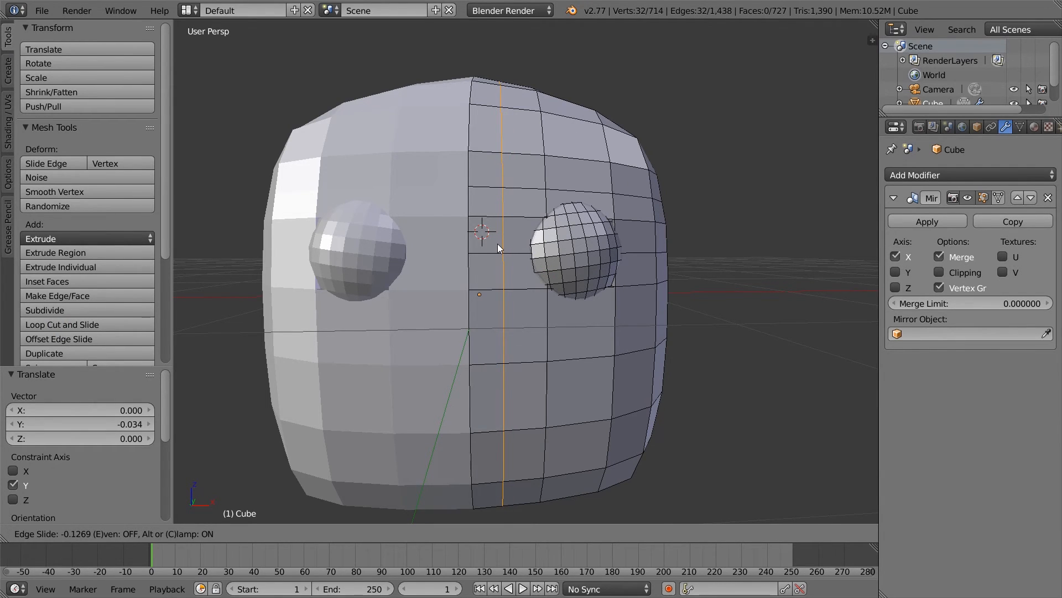
pyautogui.click(498, 245)
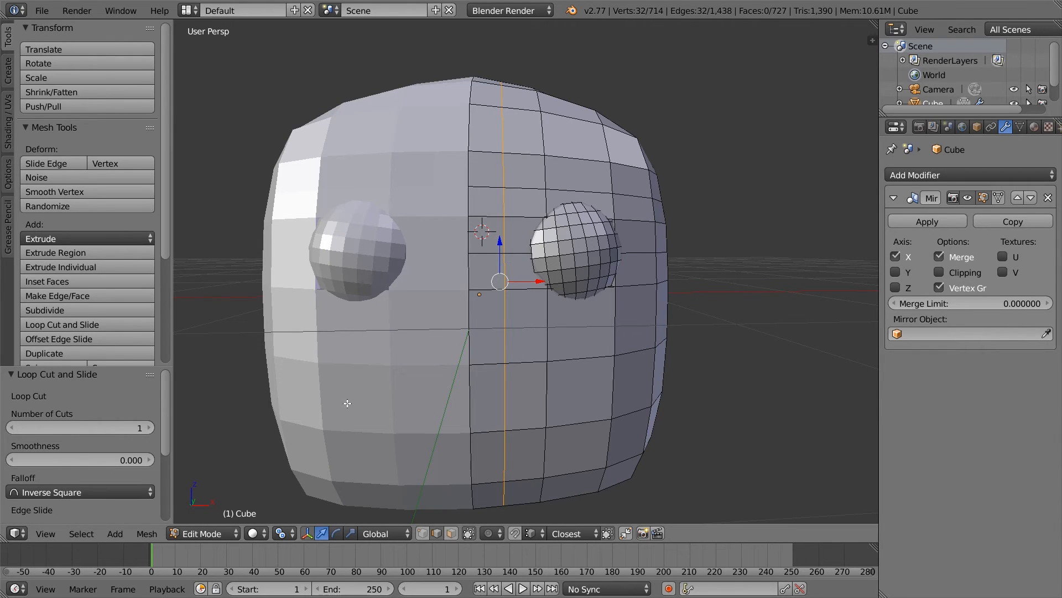
# - Switch to face select mode and select the two stacked faces beside the seam, starting level with the lower half of the eye
pyautogui.hotkey('ctrl', 'Tab')
pyautogui.click(297, 421)
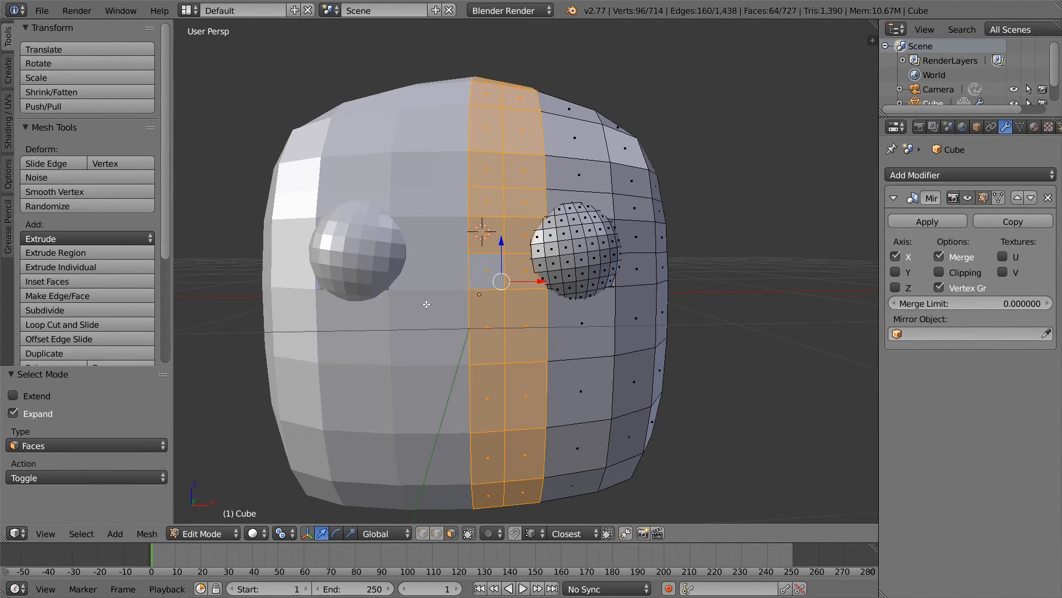
pyautogui.rightClick(487, 238)
pyautogui.rightClick(486, 274)
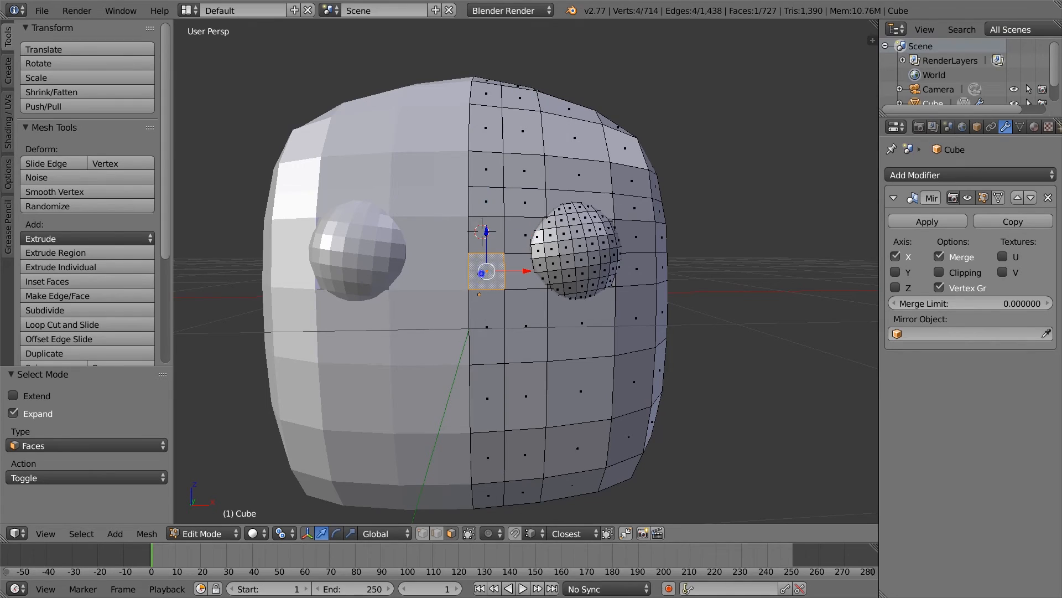
pyautogui.keyDown('shift'); pyautogui.rightClick(485, 314); pyautogui.keyUp('shift')
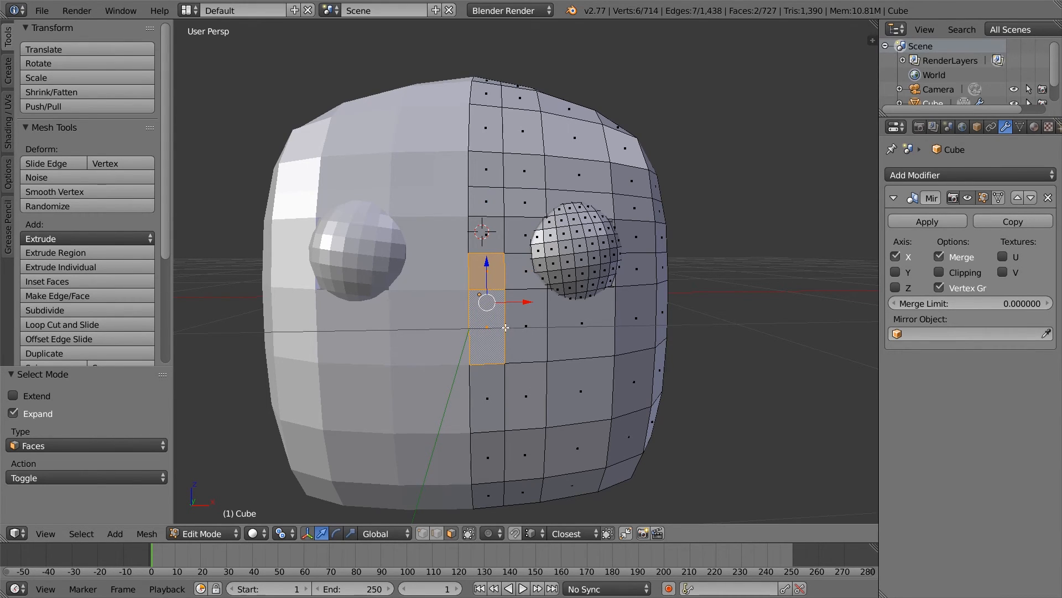
# - Extrude the two selected seam faces outward as a region to form a nose block
pyautogui.click(85, 252)
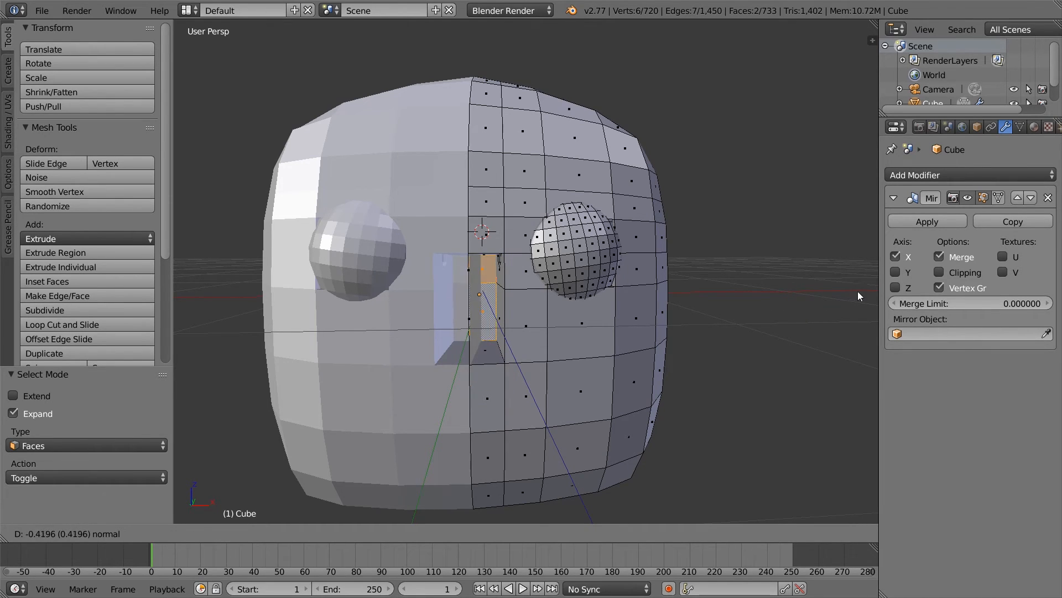
pyautogui.click(25, 285)
pyautogui.moveTo(255, 337); pyautogui.dragTo(270, 384, button='middle')
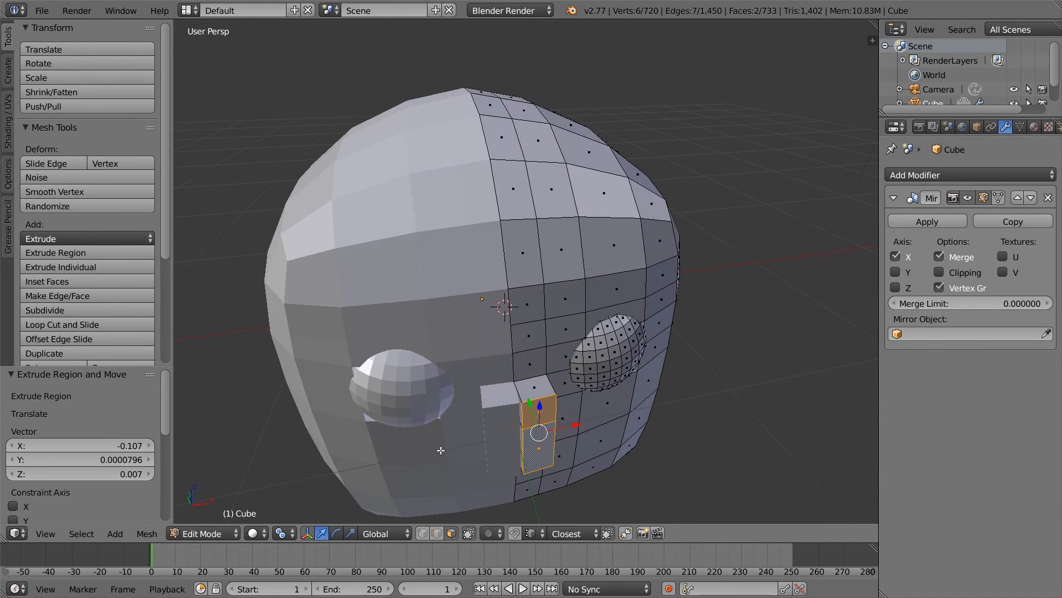
# - Move the nose block's front faces -0.009 along the X axis toward the seam
pyautogui.scroll(2, 592, 447)
pyautogui.scroll(-1, 525, 441)
pyautogui.moveTo(524, 440); pyautogui.dragTo(534, 365, button='middle')
pyautogui.moveTo(556, 301); pyautogui.dragTo(550, 302)
pyautogui.moveTo(549, 302); pyautogui.dragTo(618, 455, button='middle')
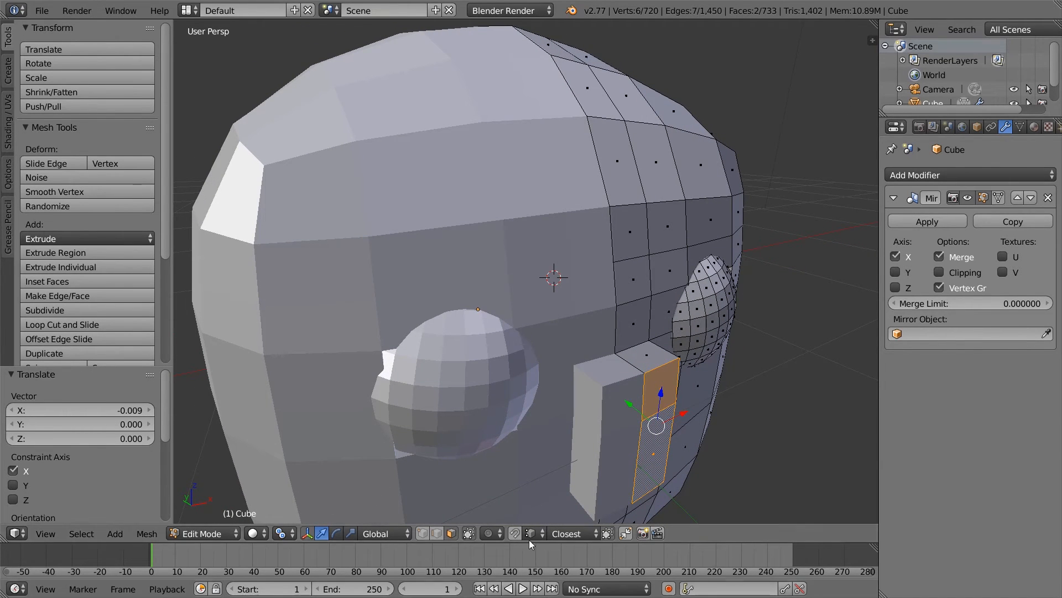
# - Switch to vertex select mode, select the four corners of the nose block's upper front face and move them 0.102 along the Y axis
pyautogui.click(437, 533)
pyautogui.rightClick(662, 370)
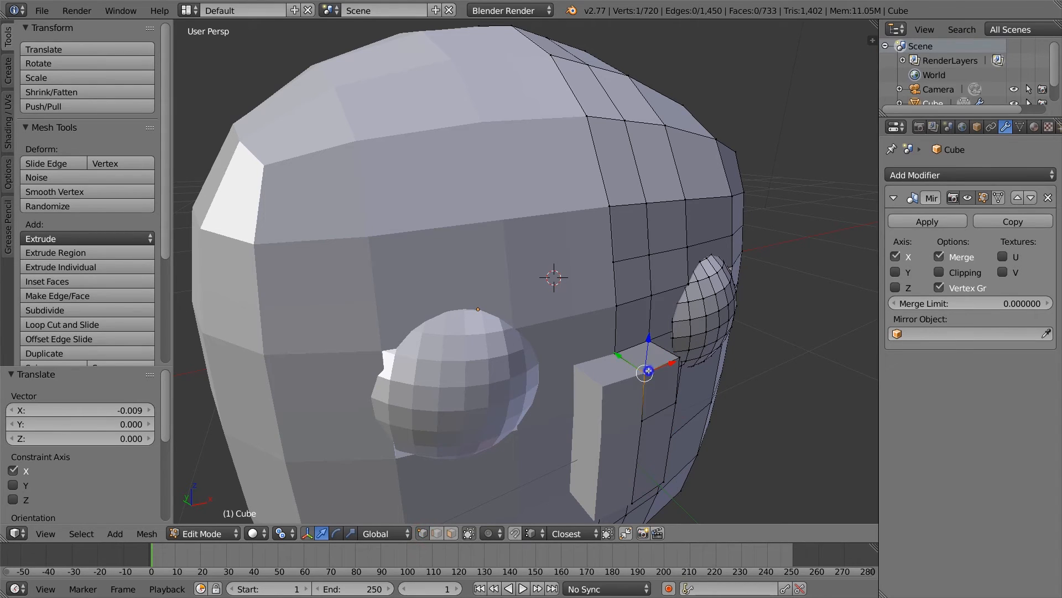
pyautogui.keyDown('shift'); pyautogui.rightClick(677, 358); pyautogui.keyUp('shift')
pyautogui.keyDown('shift'); pyautogui.rightClick(675, 401); pyautogui.keyUp('shift')
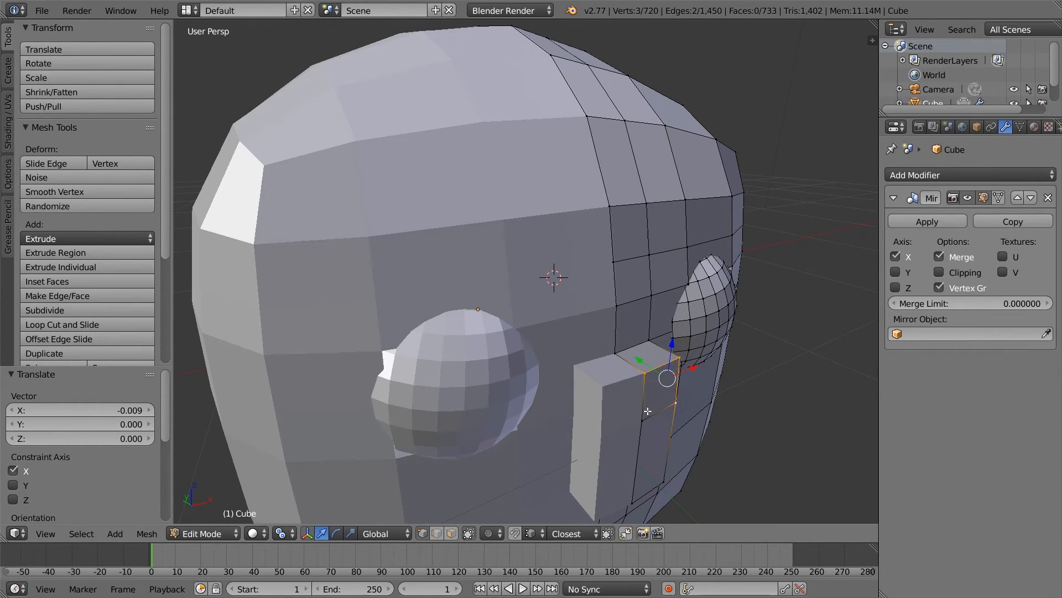
pyautogui.keyDown('shift'); pyautogui.rightClick(642, 420); pyautogui.keyUp('shift')
pyautogui.press('g')
pyautogui.press('y')
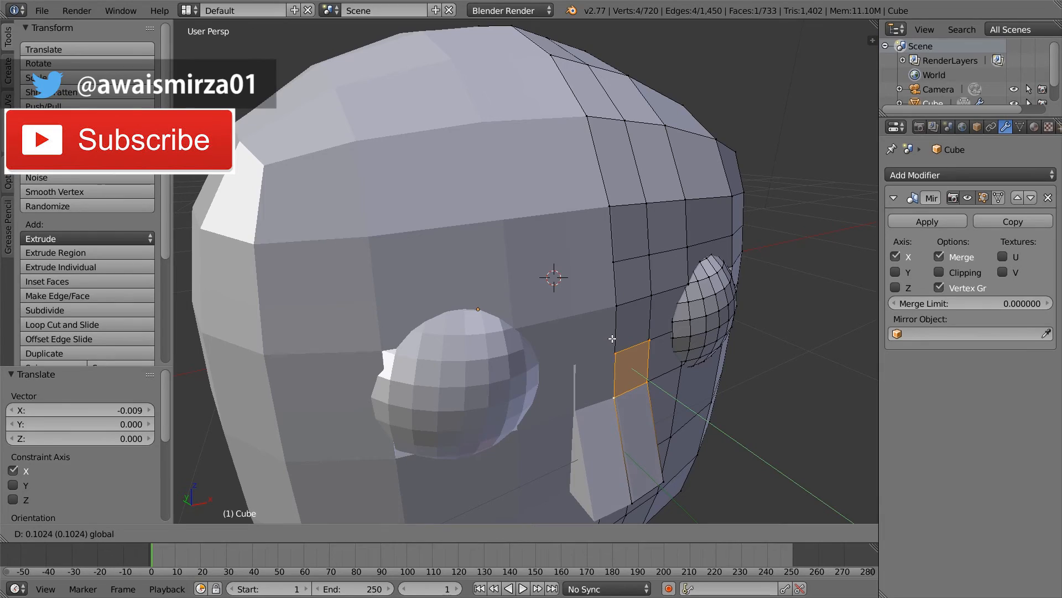
pyautogui.click(613, 338)
# - Select the two vertices at the nose's lower front edge and move them -0.057 along the Y axis
pyautogui.moveTo(612, 338); pyautogui.dragTo(277, 387, button='middle')
pyautogui.scroll(1, 271, 381)
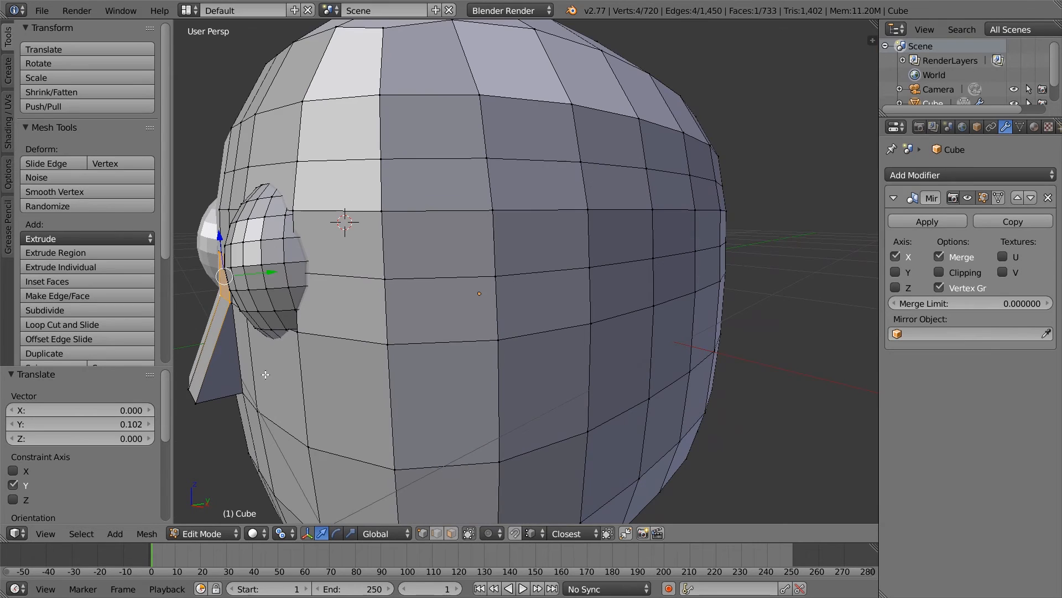
pyautogui.rightClick(197, 398)
pyautogui.scroll(4, 256, 414)
pyautogui.keyDown('shift'); pyautogui.rightClick(211, 477); pyautogui.keyUp('shift')
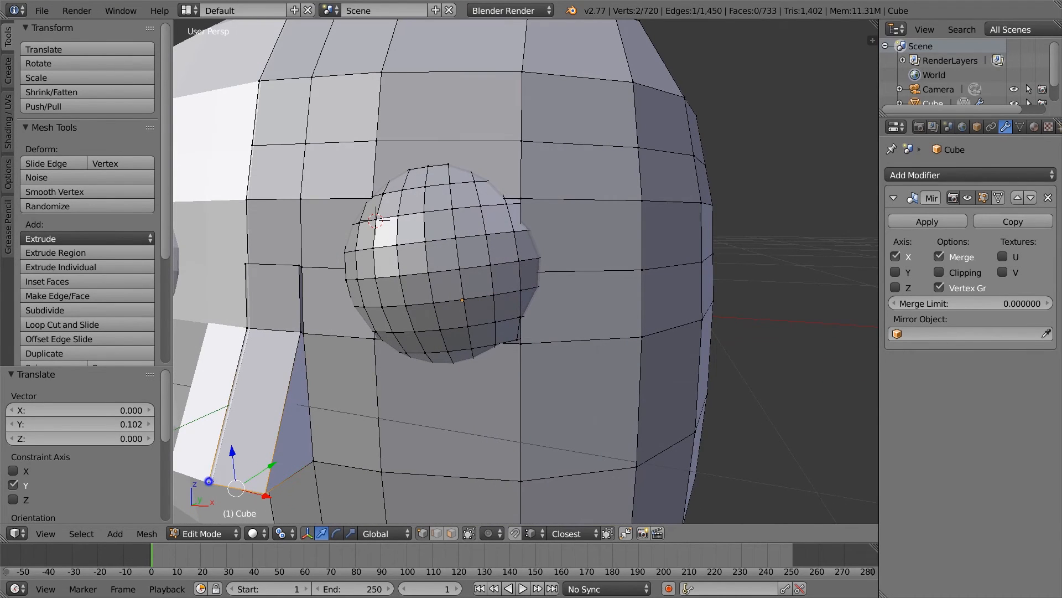
pyautogui.moveTo(271, 463); pyautogui.dragTo(237, 486)
# - Select the two vertices across the middle of the nose's front and move them -0.049 along the Y axis
pyautogui.rightClick(302, 330)
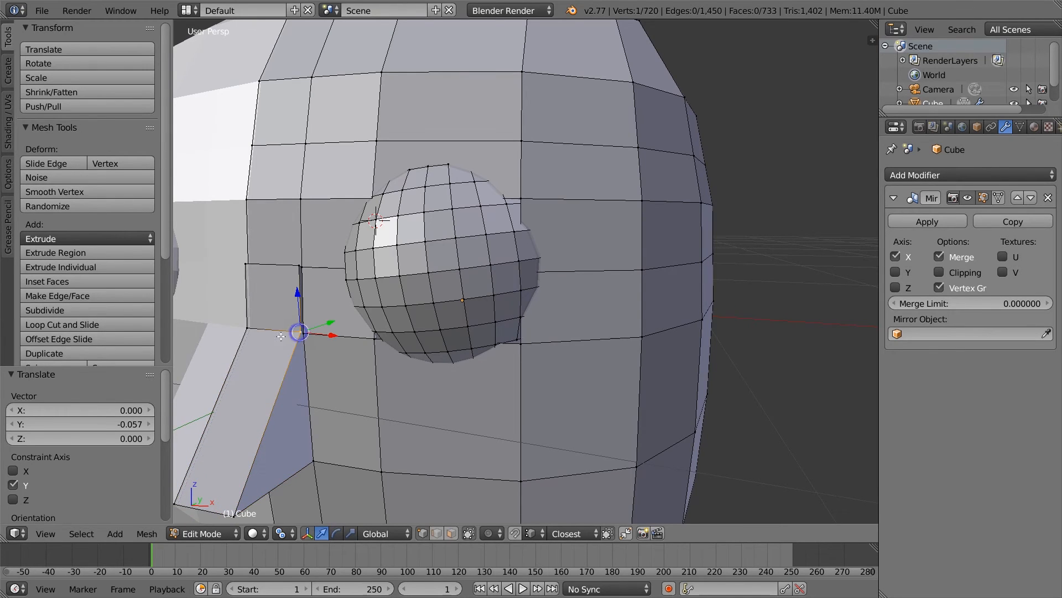
pyautogui.keyDown('shift'); pyautogui.rightClick(247, 328); pyautogui.keyUp('shift')
pyautogui.press('g')
pyautogui.press('y')
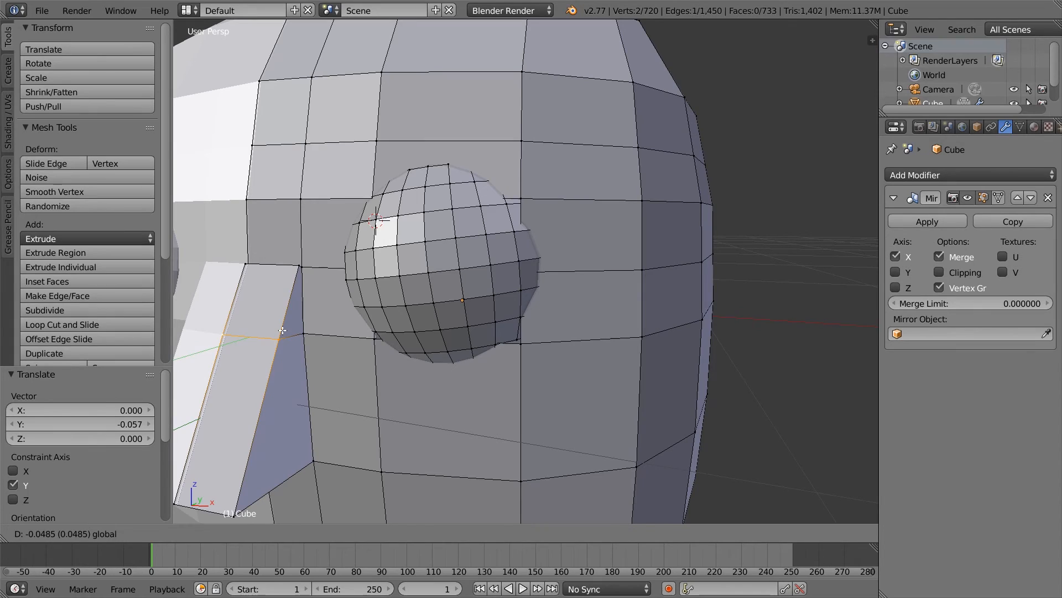
pyautogui.moveTo(282, 331); pyautogui.dragTo(282, 330)
# - Add the nose's two top vertices to the selection and nudge the upper front face 0.001 along the Y axis
pyautogui.keyDown('shift'); pyautogui.rightClick(300, 267); pyautogui.keyUp('shift')
pyautogui.keyDown('shift'); pyautogui.rightClick(247, 265); pyautogui.keyUp('shift')
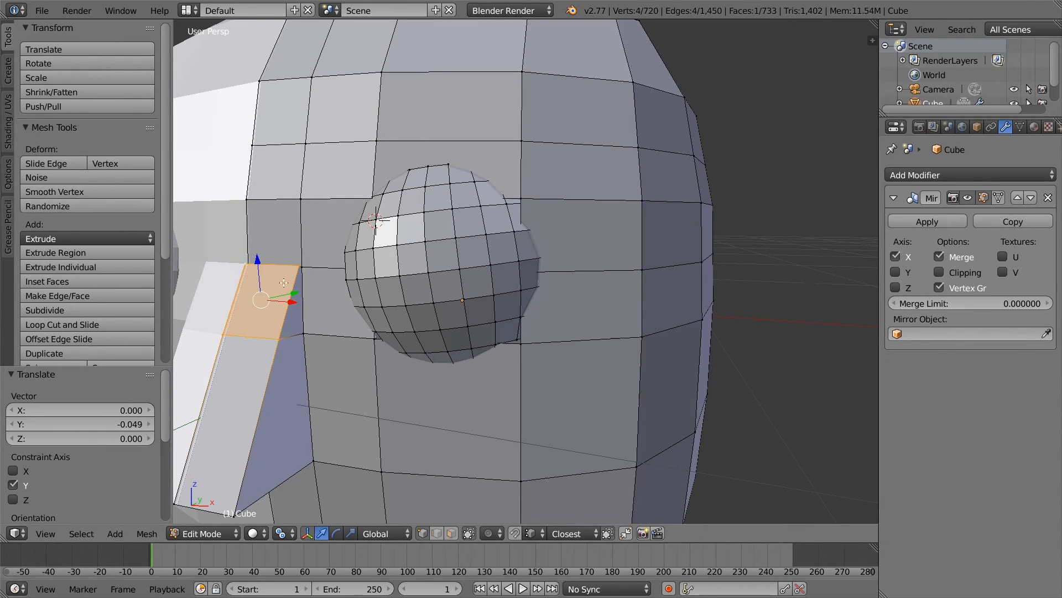
pyautogui.moveTo(286, 293); pyautogui.dragTo(286, 290)
pyautogui.scroll(-4, 382, 346)
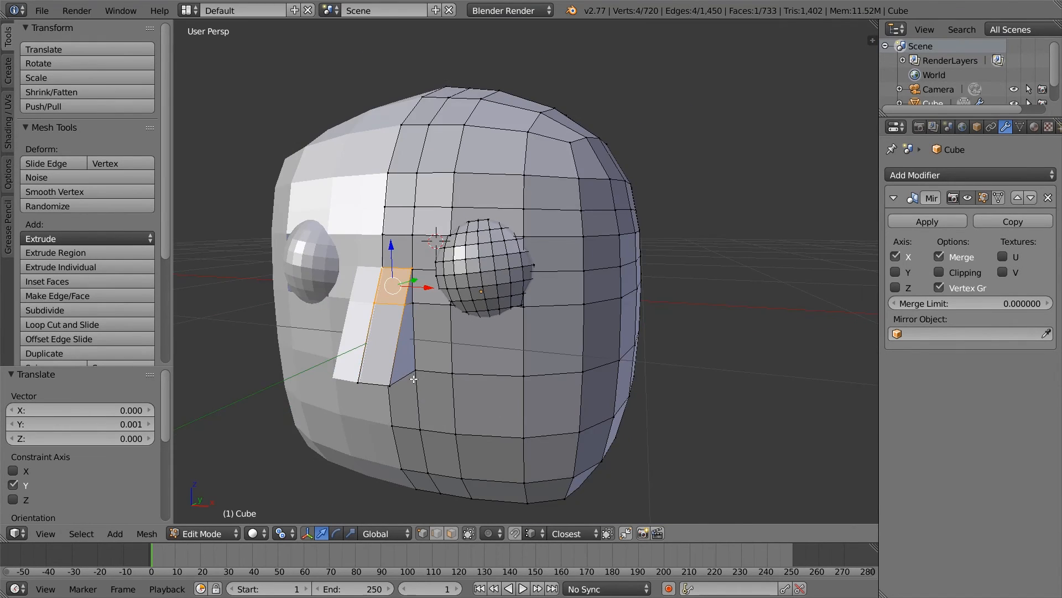
pyautogui.moveTo(413, 378); pyautogui.dragTo(528, 388, button='middle')
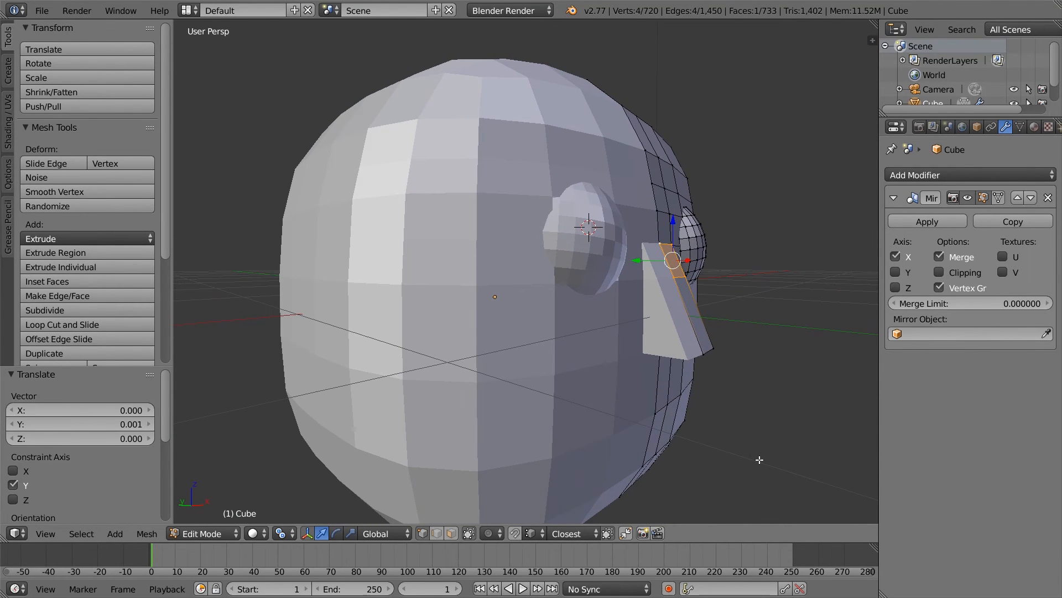
# - In the right side view, switch to face select mode and select the single face at the centre of the head's side
pyautogui.press('KP_1')
pyautogui.press('KP_7')
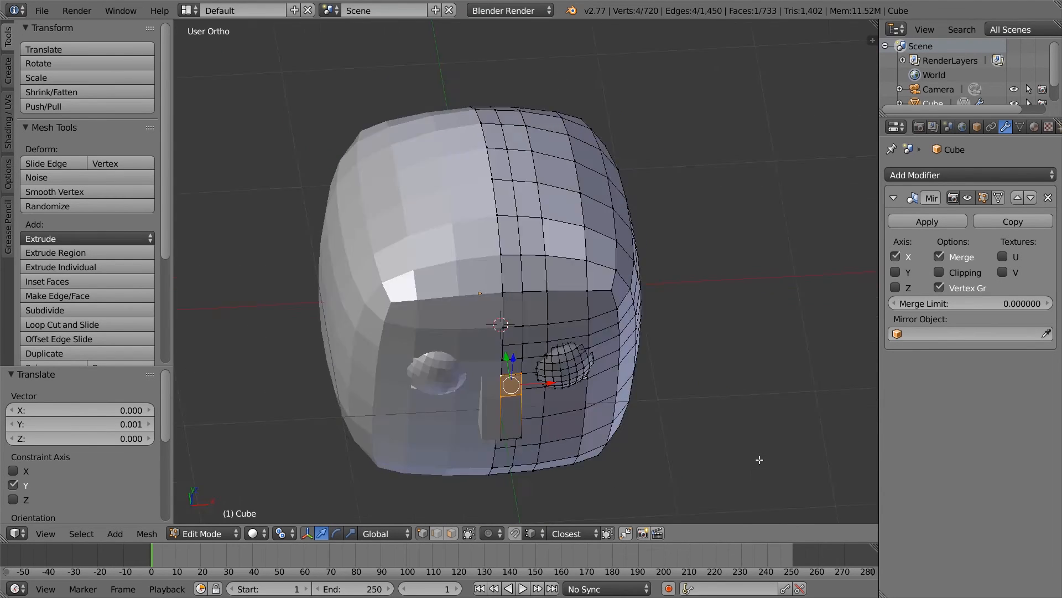
pyautogui.press('KP_3')
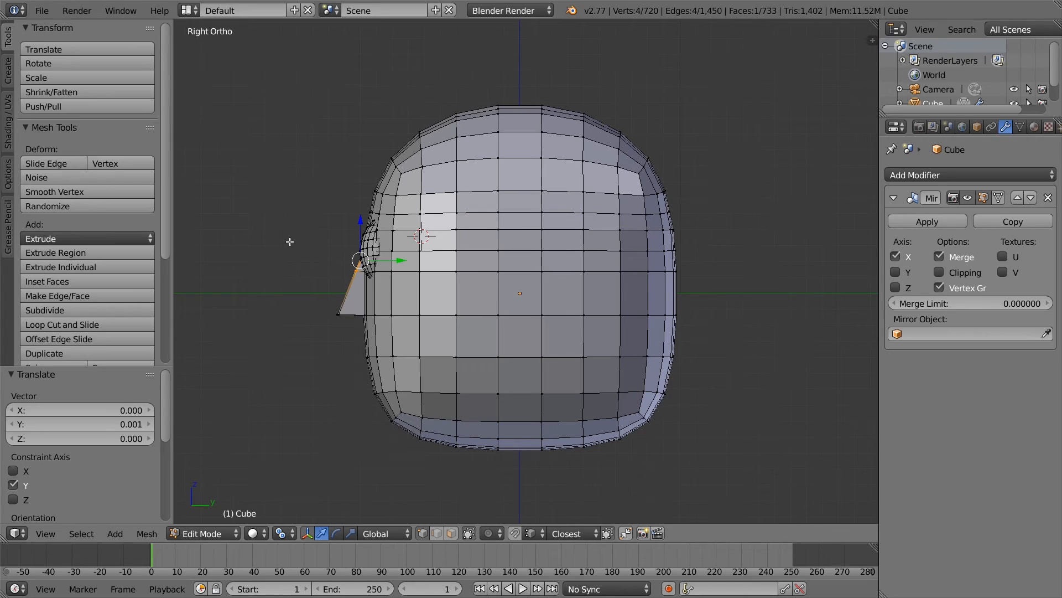
pyautogui.click(452, 535)
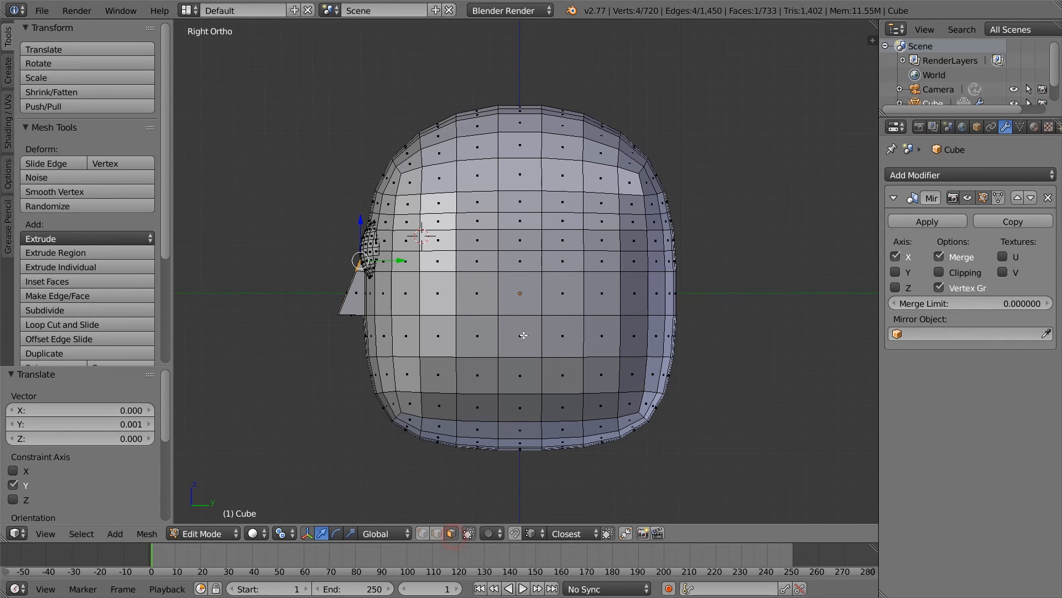
pyautogui.rightClick(522, 263)
pyautogui.keyDown('shift'); pyautogui.rightClick(525, 244); pyautogui.keyUp('shift')
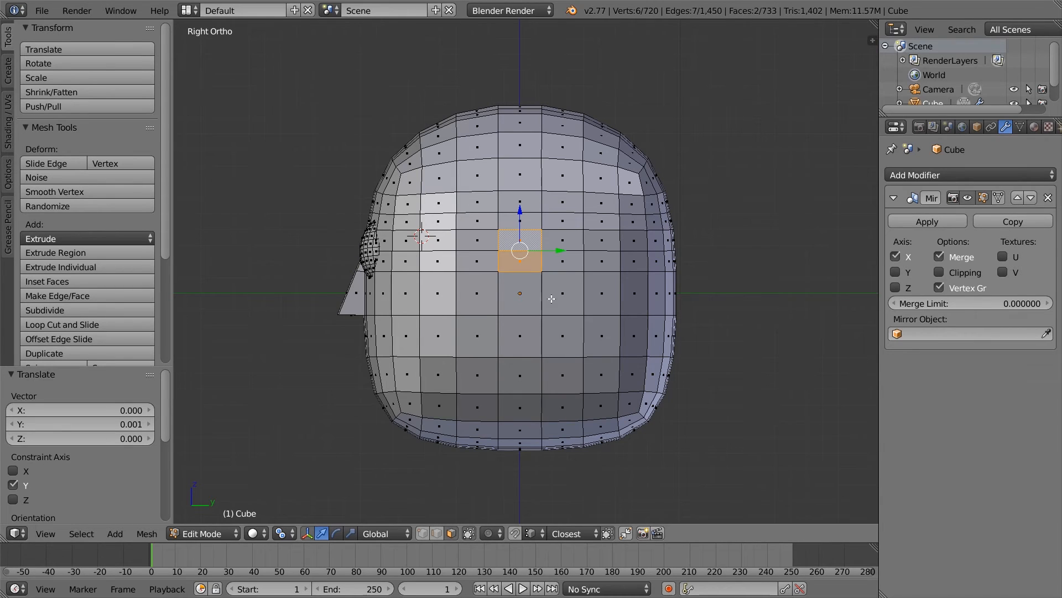
pyautogui.keyDown('shift'); pyautogui.rightClick(521, 293); pyautogui.keyUp('shift')
pyautogui.rightClick(529, 248)
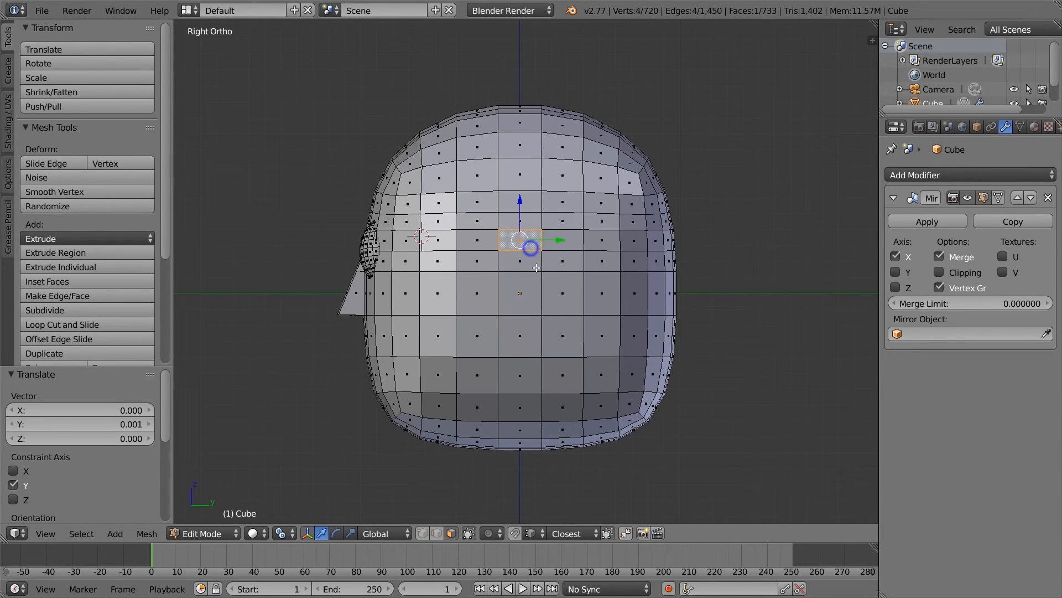
pyautogui.rightClick(520, 299)
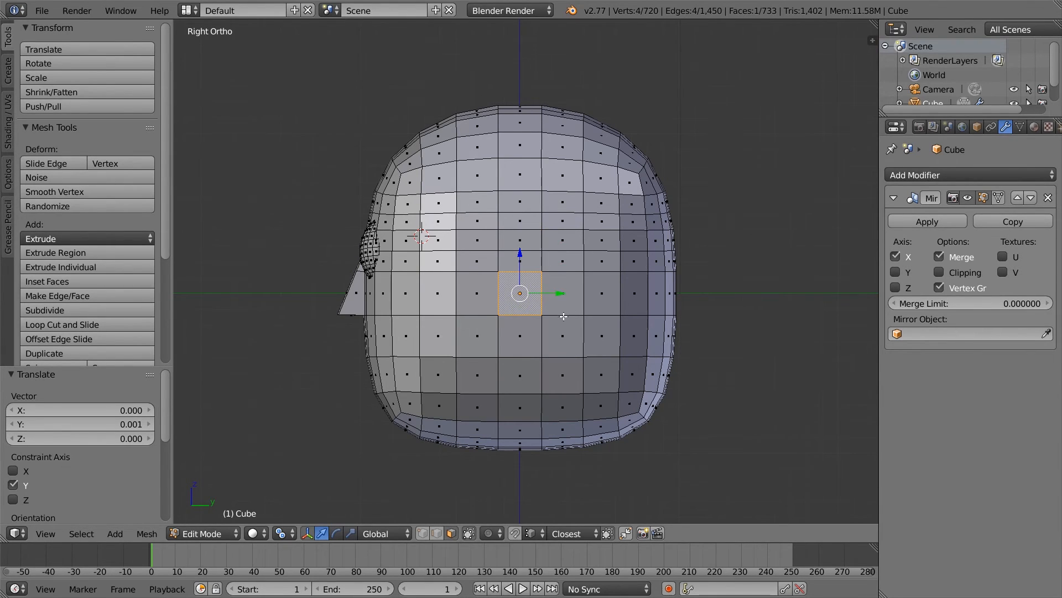
# - Extrude the selected side face outward 0.042 as a region and scale the new face to 0.747
pyautogui.keyDown('shift'); pyautogui.moveTo(563, 316); pyautogui.dragTo(626, 348, button='middle'); pyautogui.keyUp('shift')
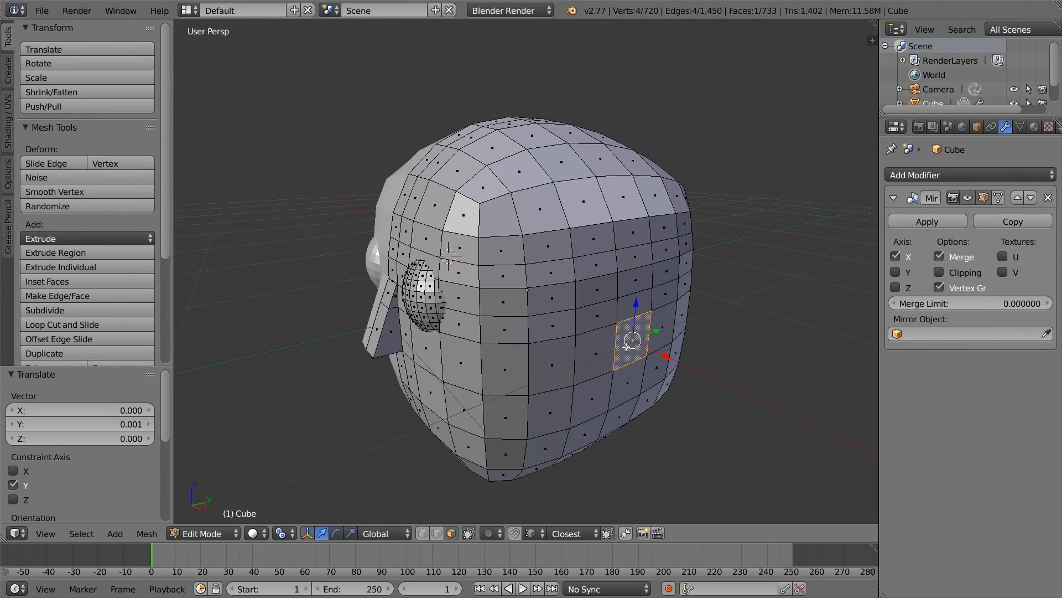
pyautogui.click(68, 256)
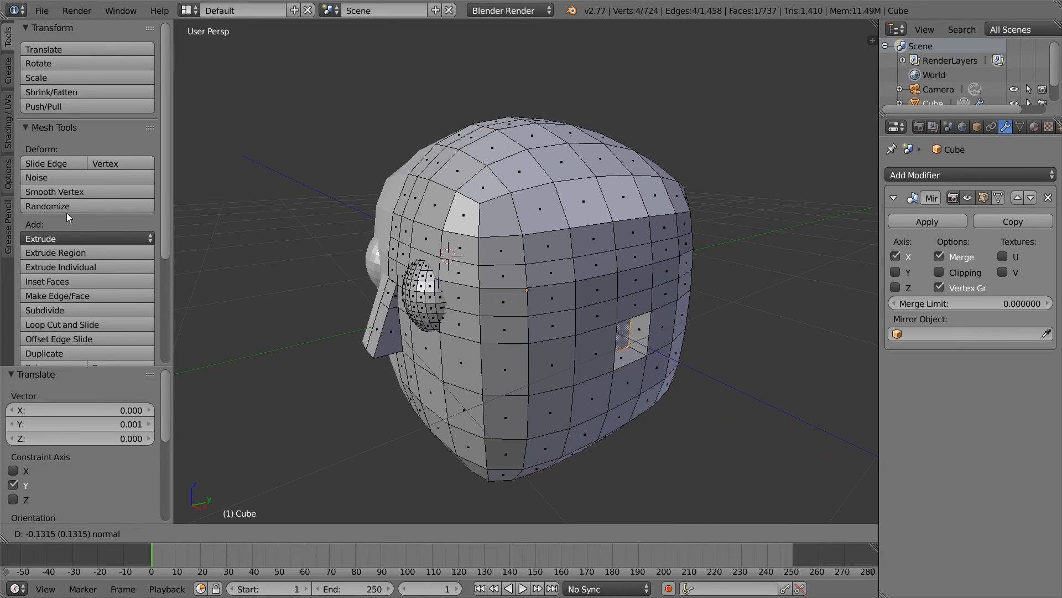
pyautogui.click(94, 220)
pyautogui.press('s')
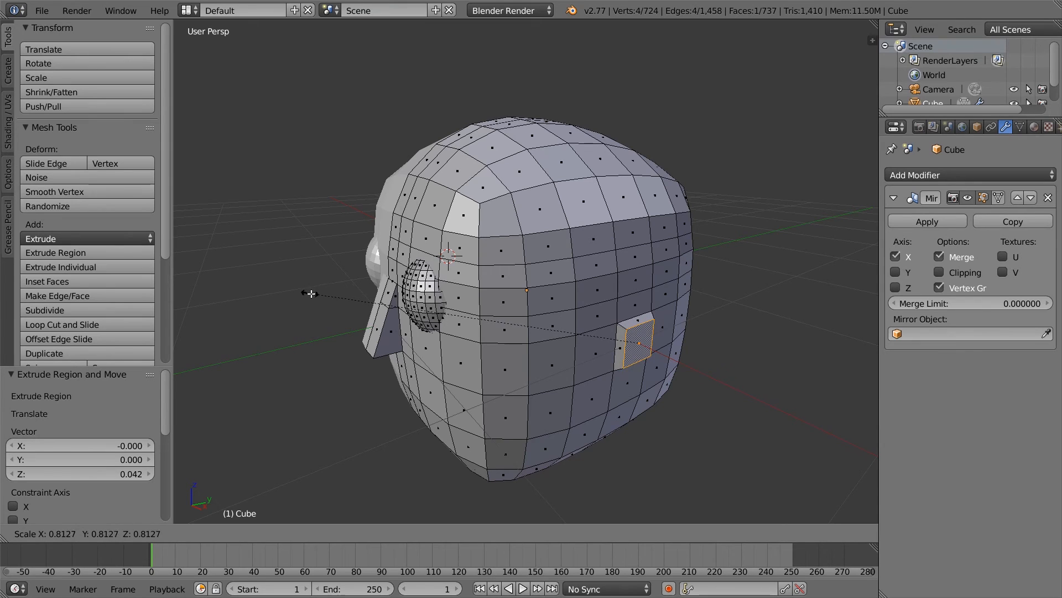
pyautogui.click(336, 301)
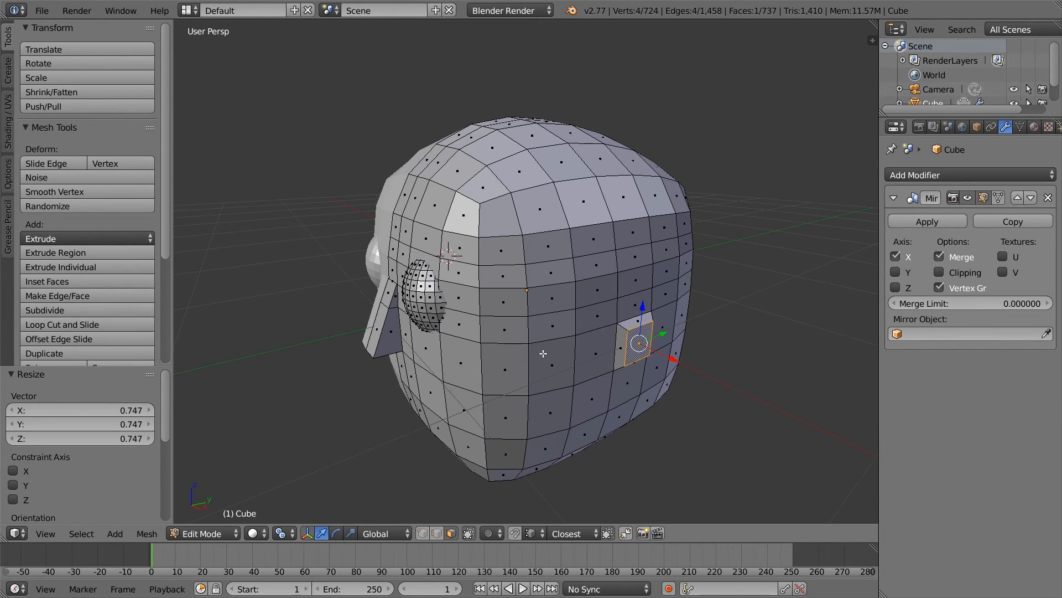
# - Extrude the scaled side face outward twice as a region, by 0.438 and by 0.283, to form a two-segment bar
pyautogui.click(65, 264)
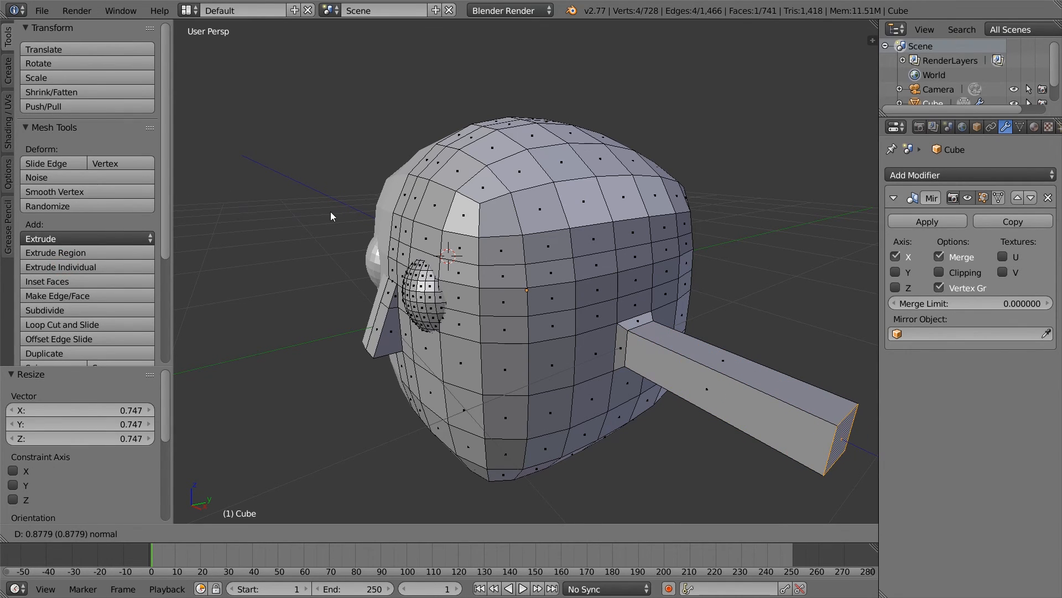
pyautogui.click(194, 195)
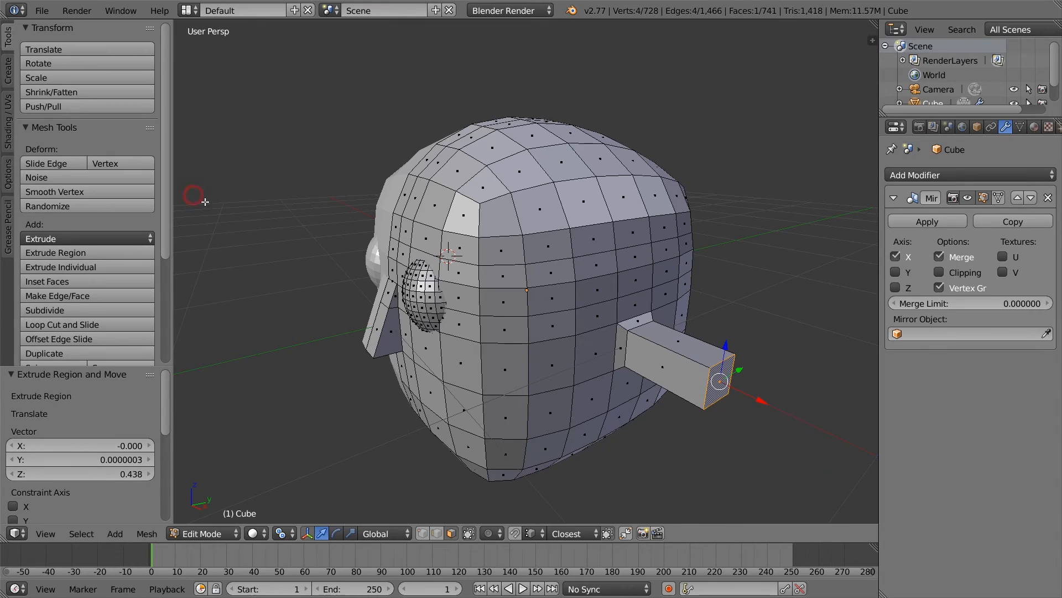
pyautogui.click(73, 256)
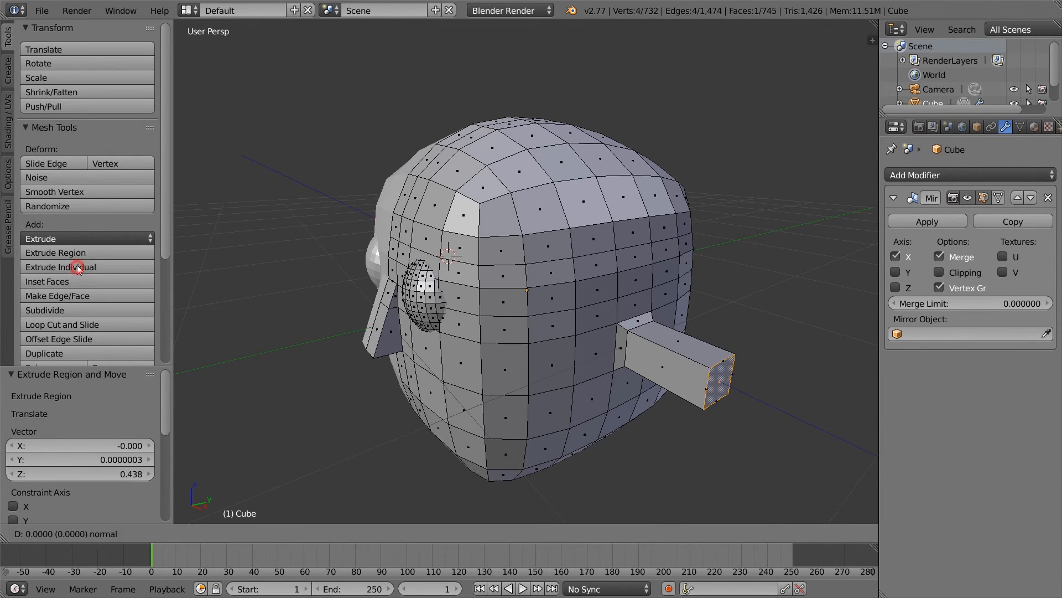
pyautogui.click(162, 270)
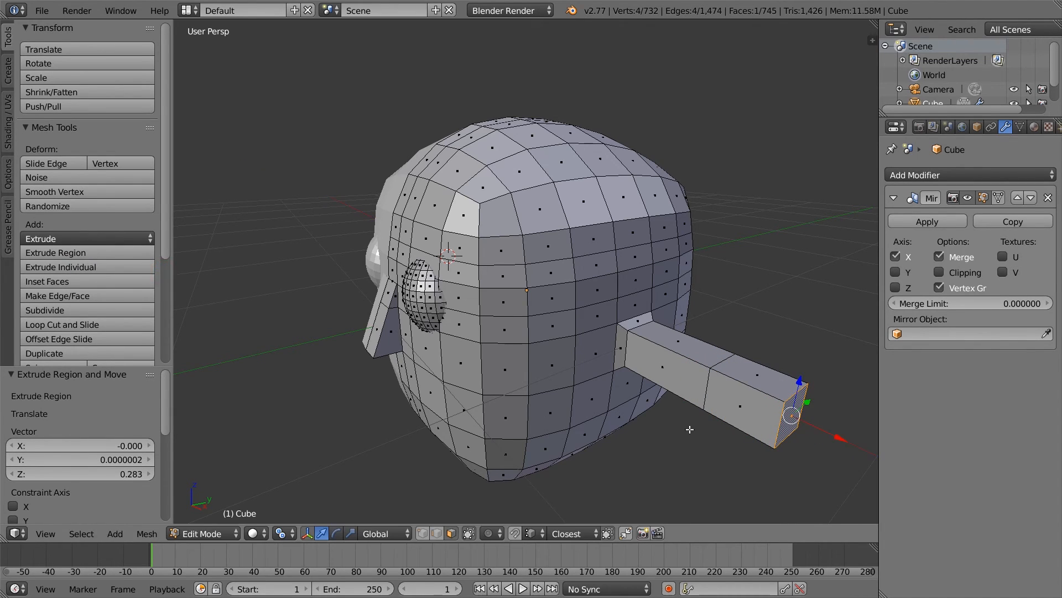
# - Turn on proportional editing and move the bar's end face -0.095 along the Y axis
pyautogui.click(492, 534)
pyautogui.click(503, 500)
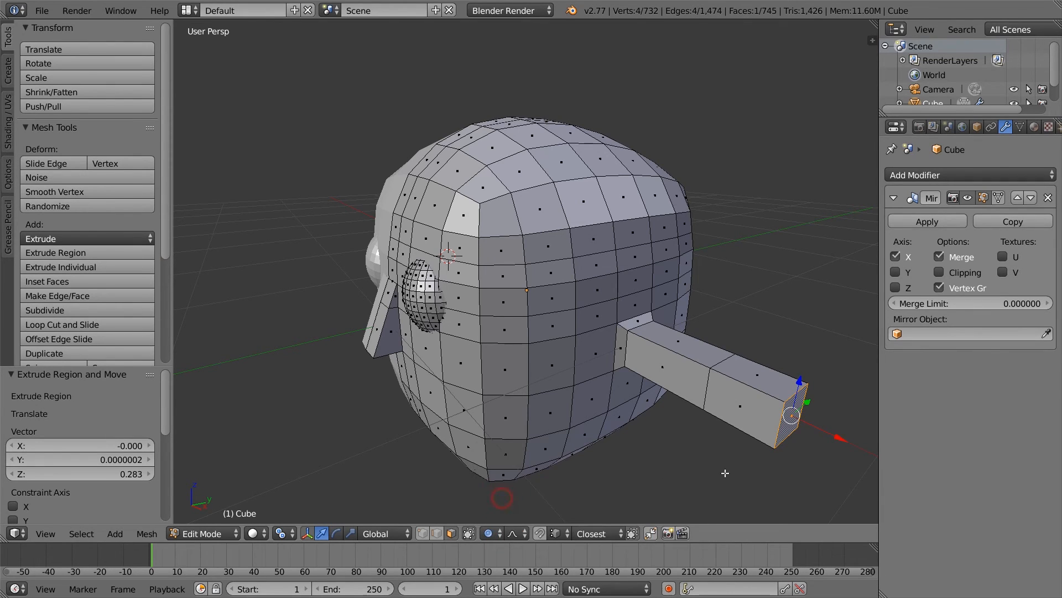
pyautogui.moveTo(809, 405); pyautogui.dragTo(753, 426)
# - Switch to vertex select mode, select one corner vertex at the bar's outer end and return to solid shading
pyautogui.click(422, 533)
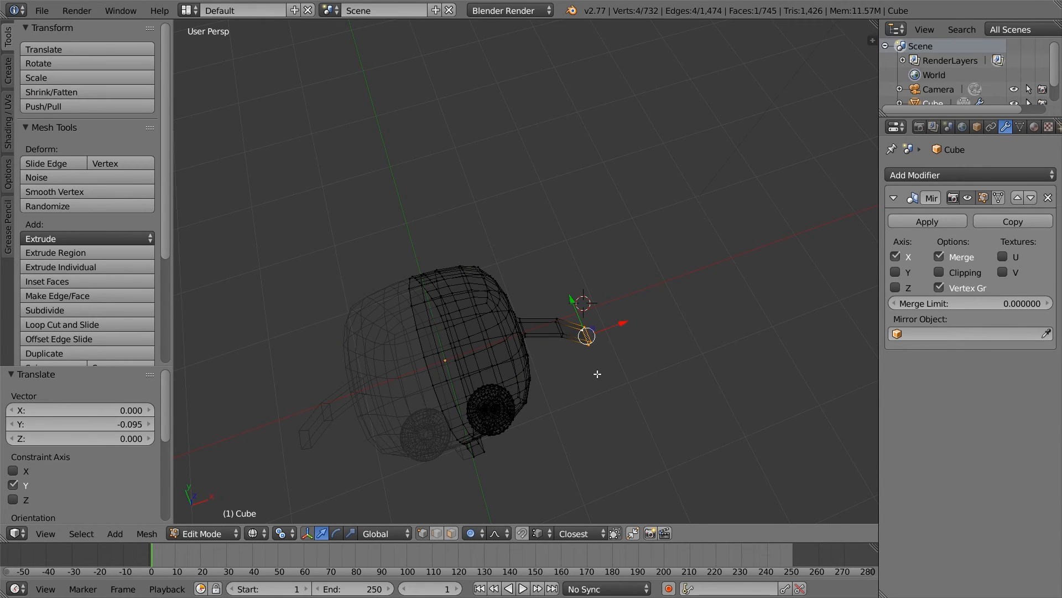
pyautogui.rightClick(597, 374)
pyautogui.scroll(2, 579, 370)
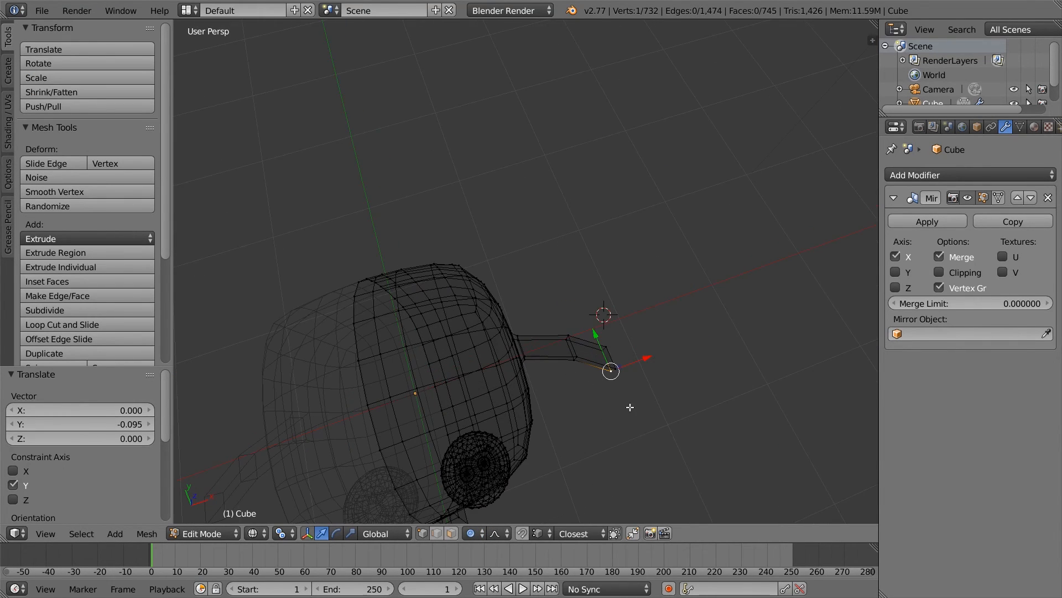
pyautogui.moveTo(557, 445); pyautogui.dragTo(465, 375, button='middle')
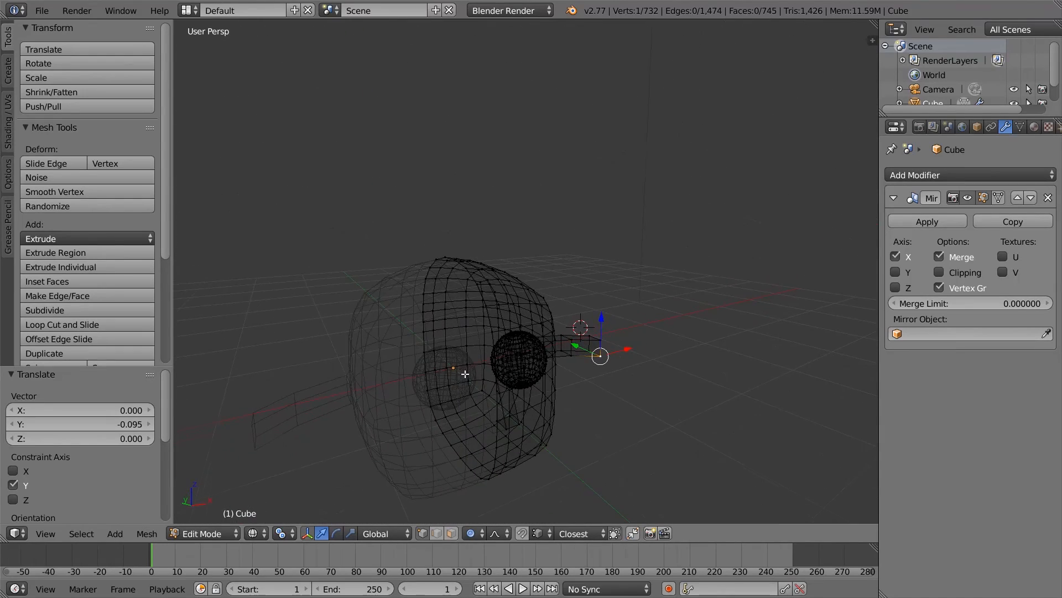
pyautogui.press('z')
# - In the front view, add one horizontal loop cut centred in the row of faces just below the nose
pyautogui.moveTo(546, 405)
pyautogui.mouseDown(button='middle')
pyautogui.moveTo(562, 401)
pyautogui.moveTo(505, 393)
pyautogui.moveTo(455, 400)
pyautogui.moveTo(531, 397)
pyautogui.moveTo(547, 412)
pyautogui.moveTo(368, 419)
pyautogui.mouseUp(button='middle')
pyautogui.moveTo(426, 449); pyautogui.dragTo(469, 394, button='middle')
pyautogui.press('KP_7')
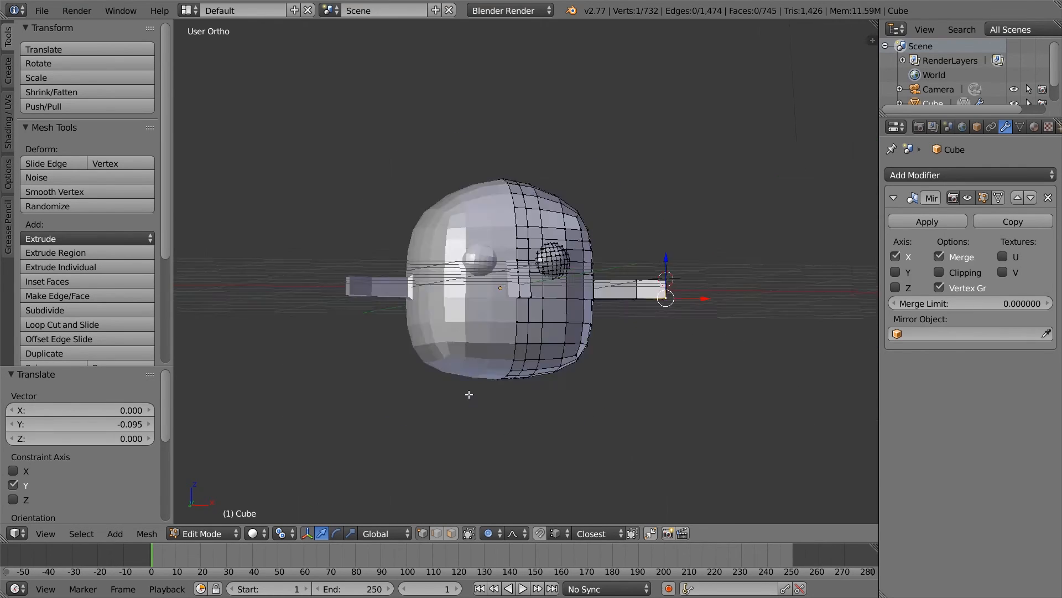
pyautogui.press('KP_1')
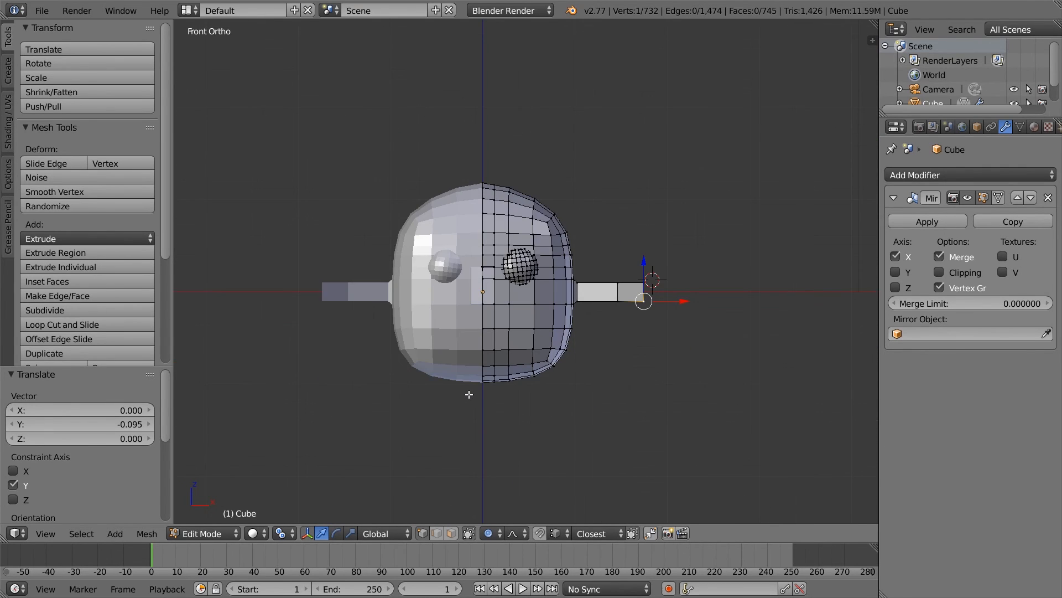
pyautogui.scroll(3, 476, 320)
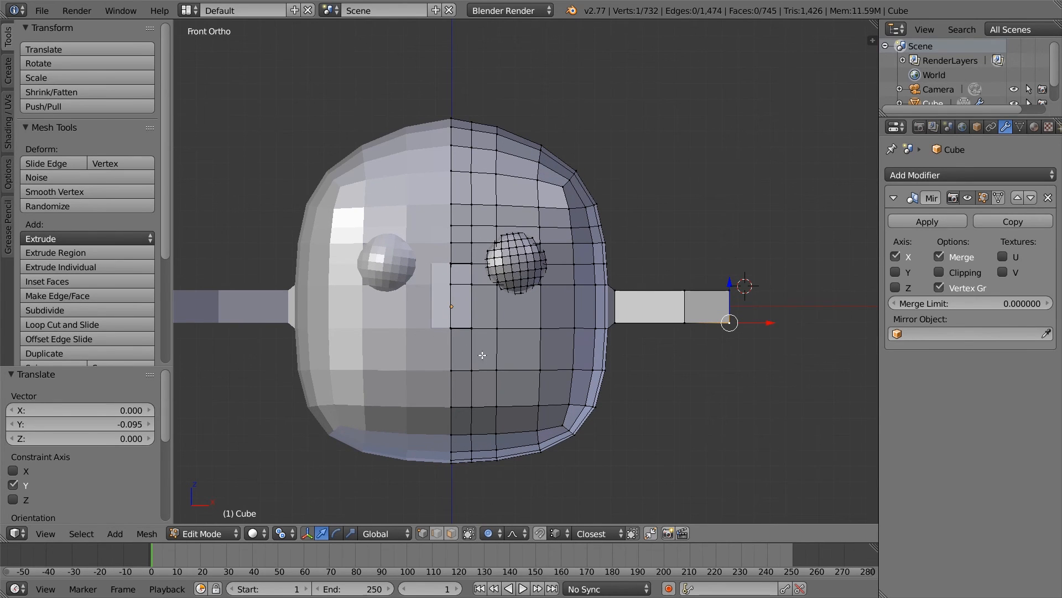
pyautogui.click(67, 325)
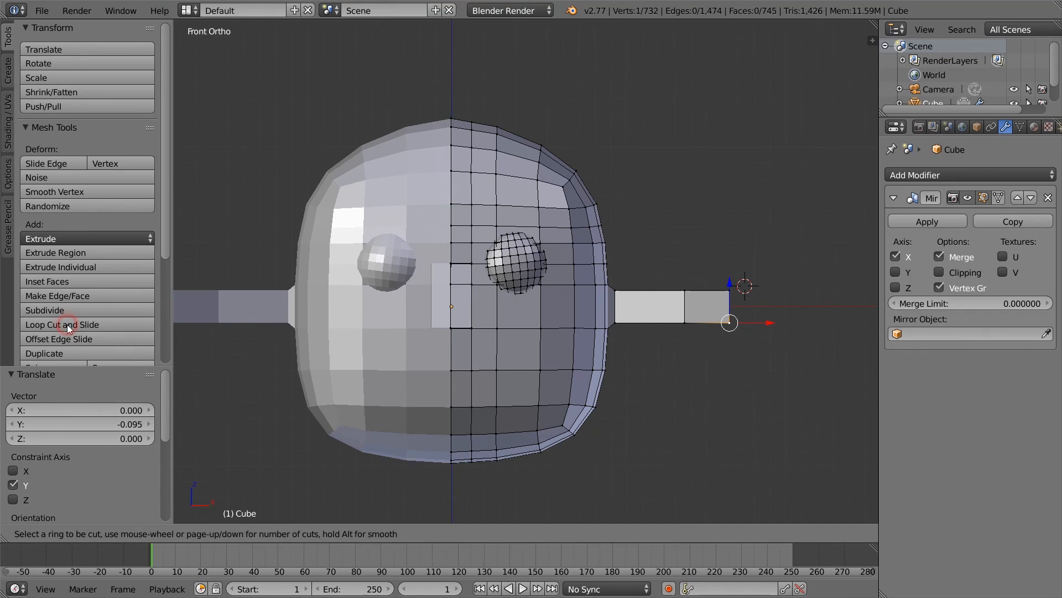
pyautogui.click(472, 350)
pyautogui.rightClick(474, 350)
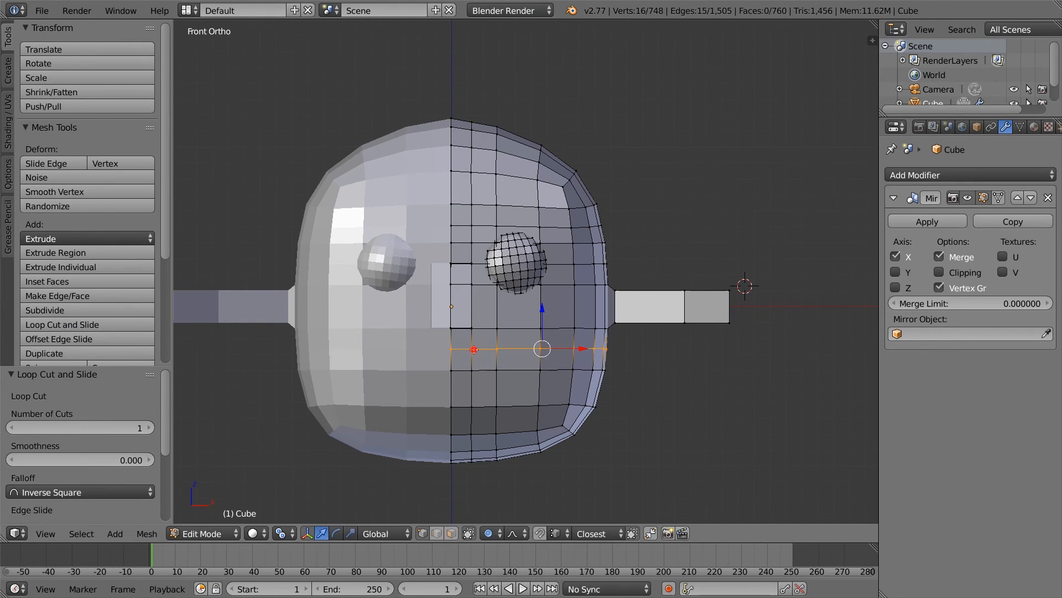
# - Try to lower the centre-line vertex of the loop below the nose by -0.084 along Z with proportional editing
pyautogui.scroll(2, 460, 360)
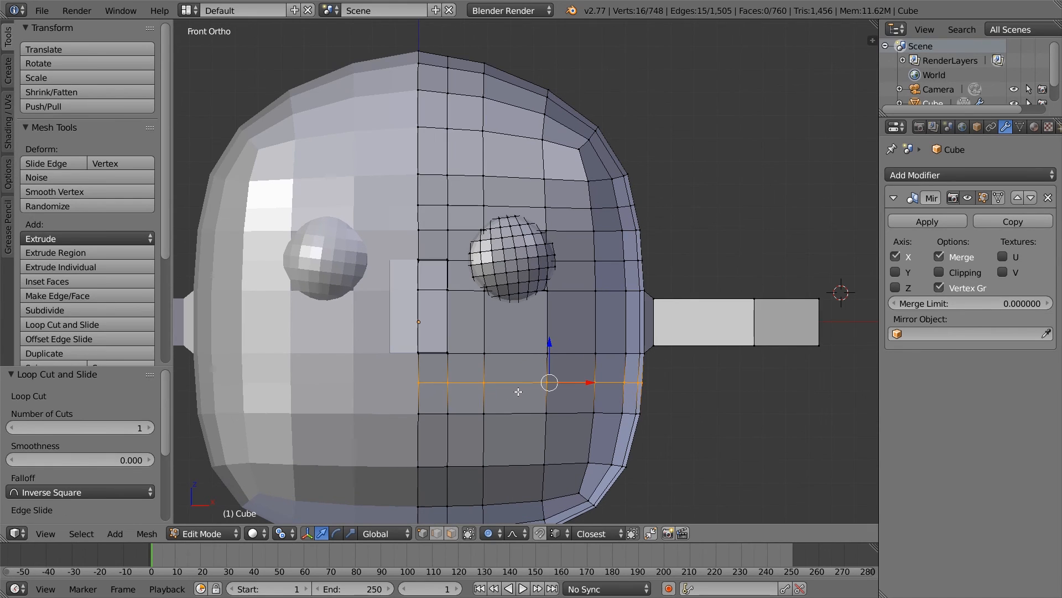
pyautogui.rightClick(459, 390)
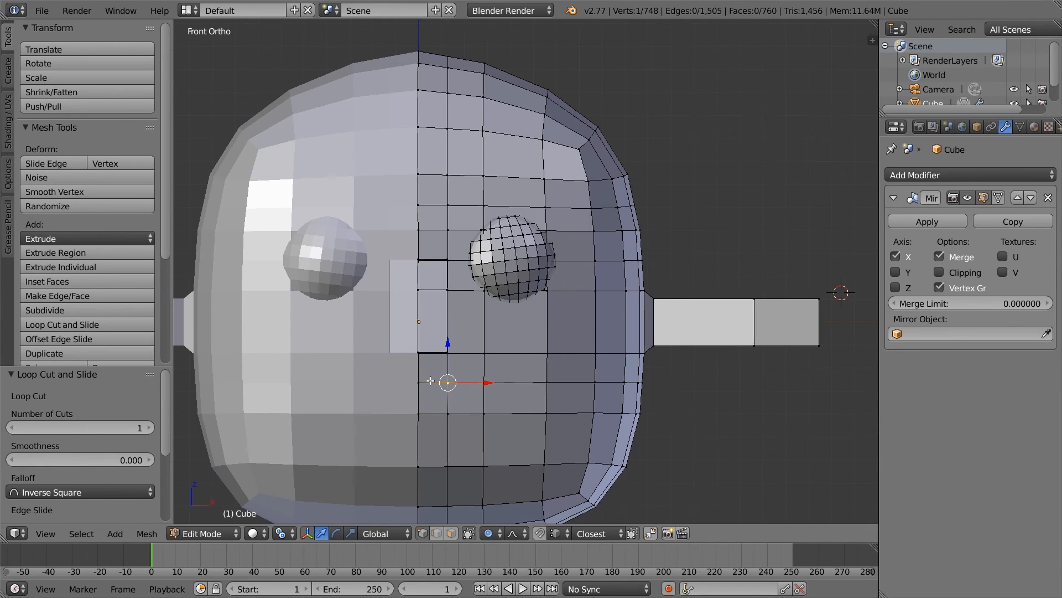
pyautogui.press('g')
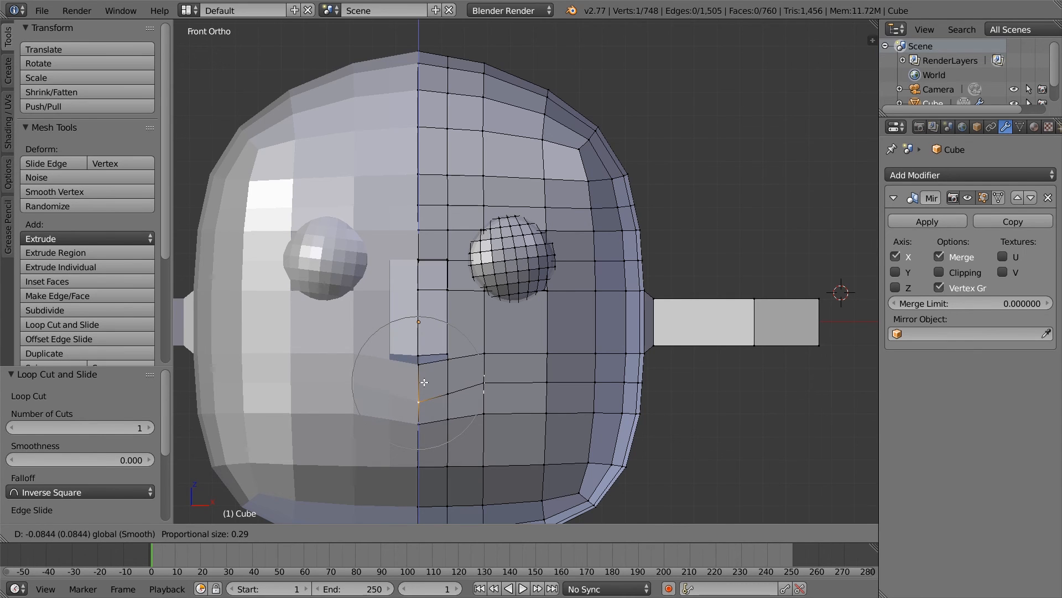
pyautogui.click(424, 383)
pyautogui.moveTo(425, 382); pyautogui.dragTo(496, 360, button='middle')
pyautogui.scroll(6, 495, 359)
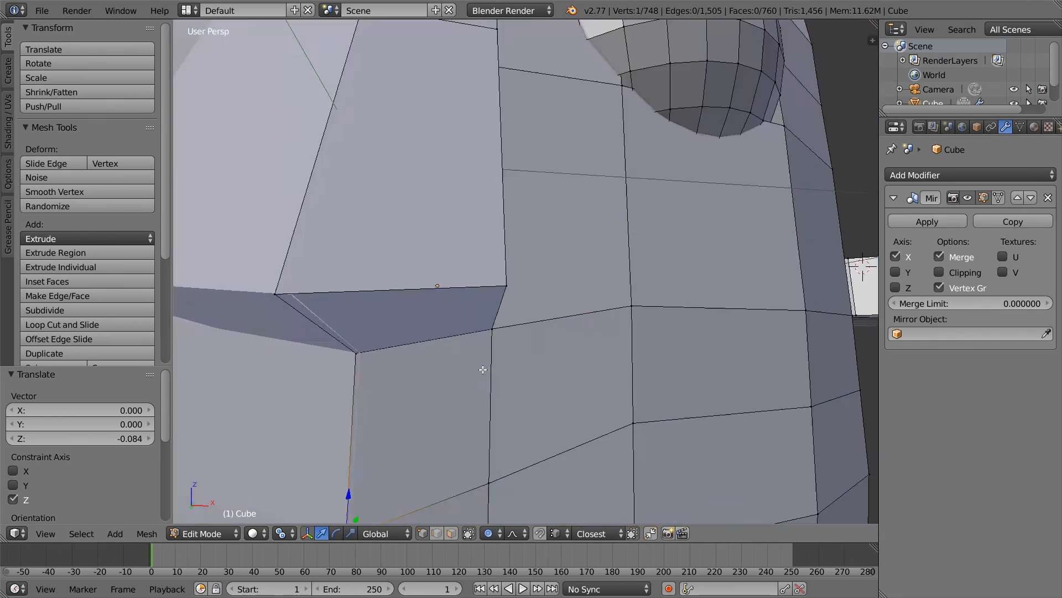
# - Try to move the vertex beside the centre line on that loop by -0.028 along Z with proportional editing
pyautogui.scroll(-4, 483, 370)
pyautogui.rightClick(509, 375)
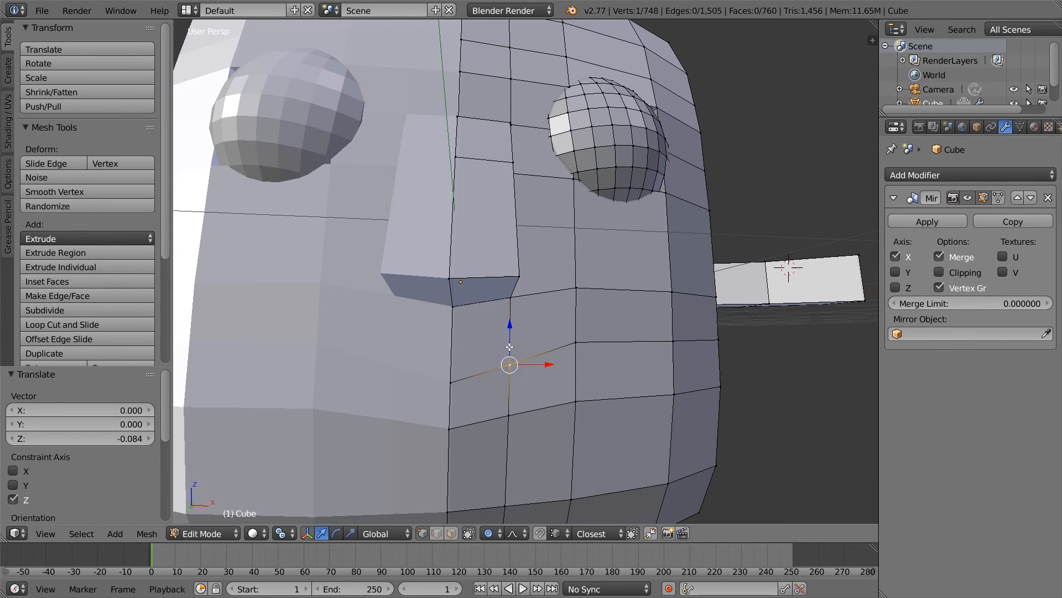
pyautogui.press('g')
pyautogui.press('z')
pyautogui.click(521, 390)
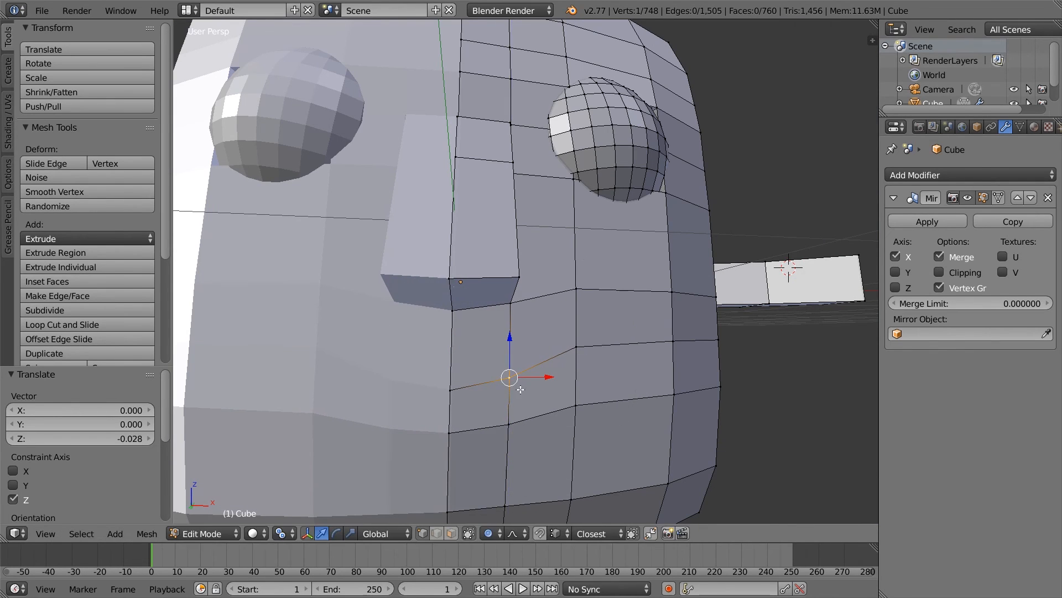
# - Undo the two proportional vertex moves below the nose and disable proportional editing
pyautogui.click(502, 532)
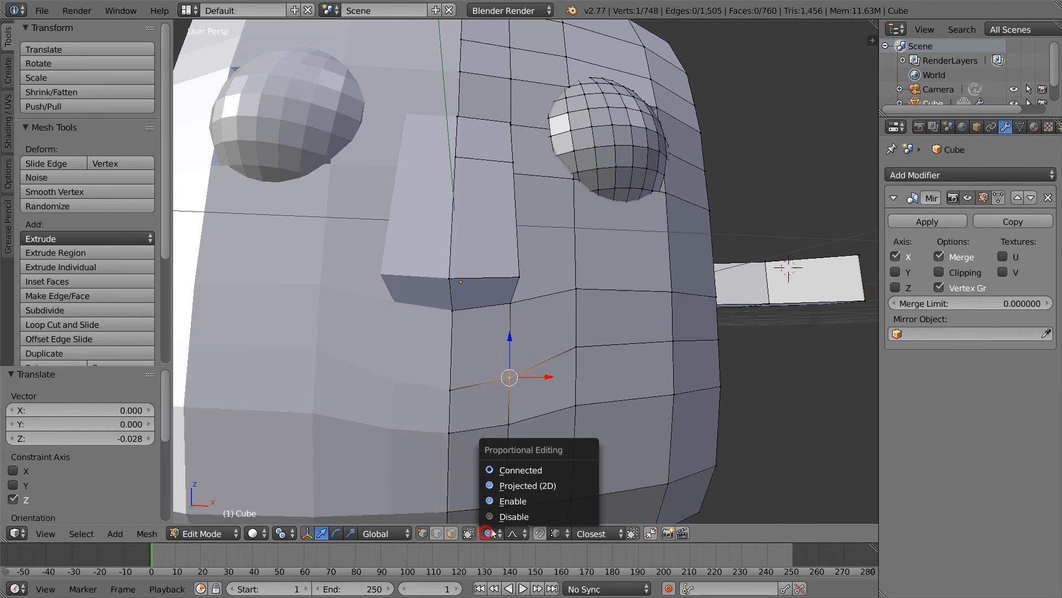
pyautogui.press('Escape')
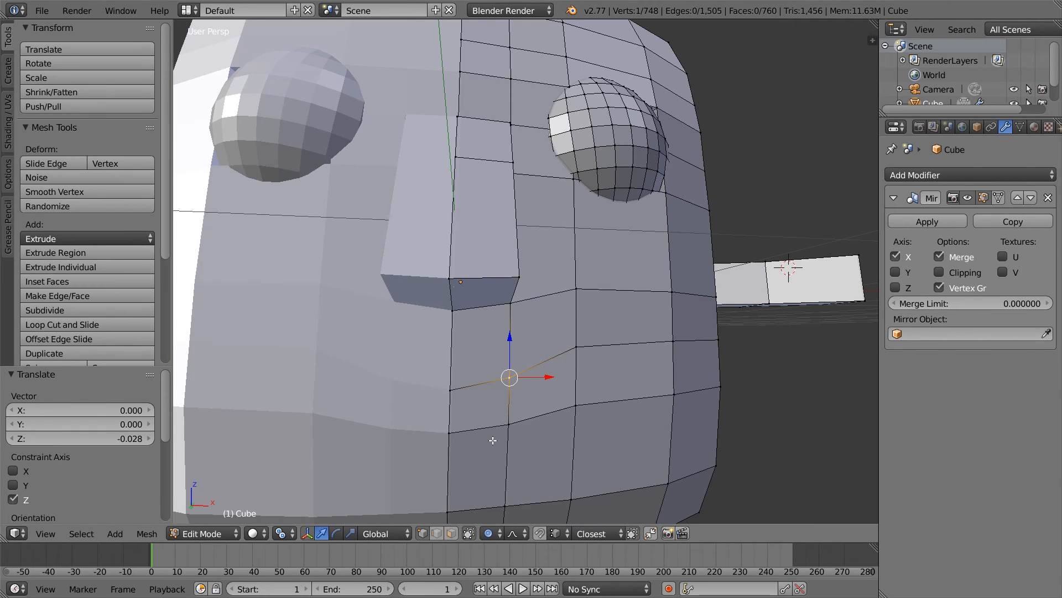
pyautogui.hotkey('ctrl', 'z')
pyautogui.hotkey('ctrl', 'z')
pyautogui.hotkey('ctrl', 'z')
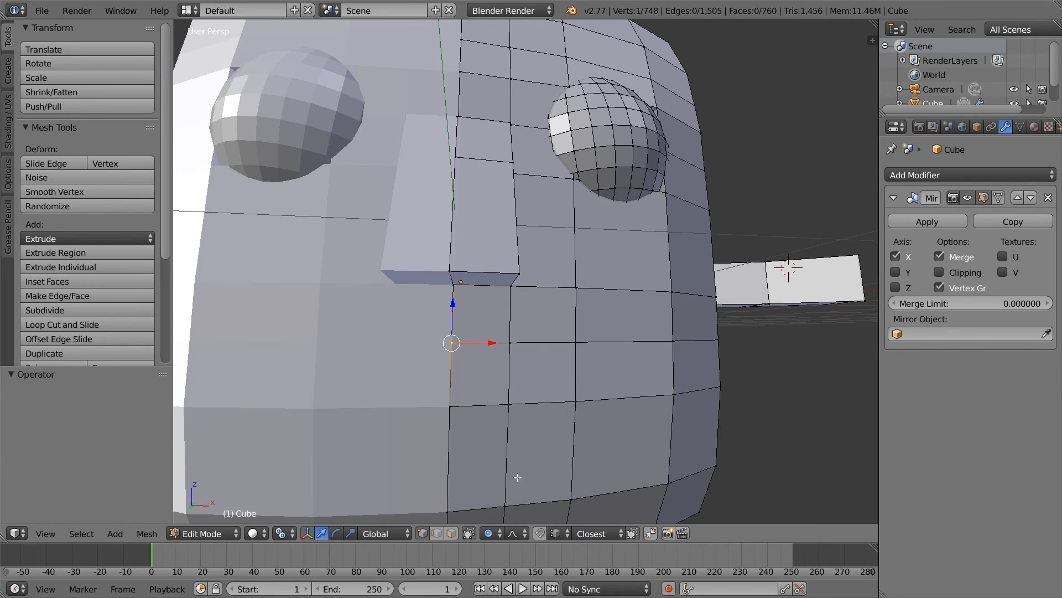
pyautogui.click(495, 533)
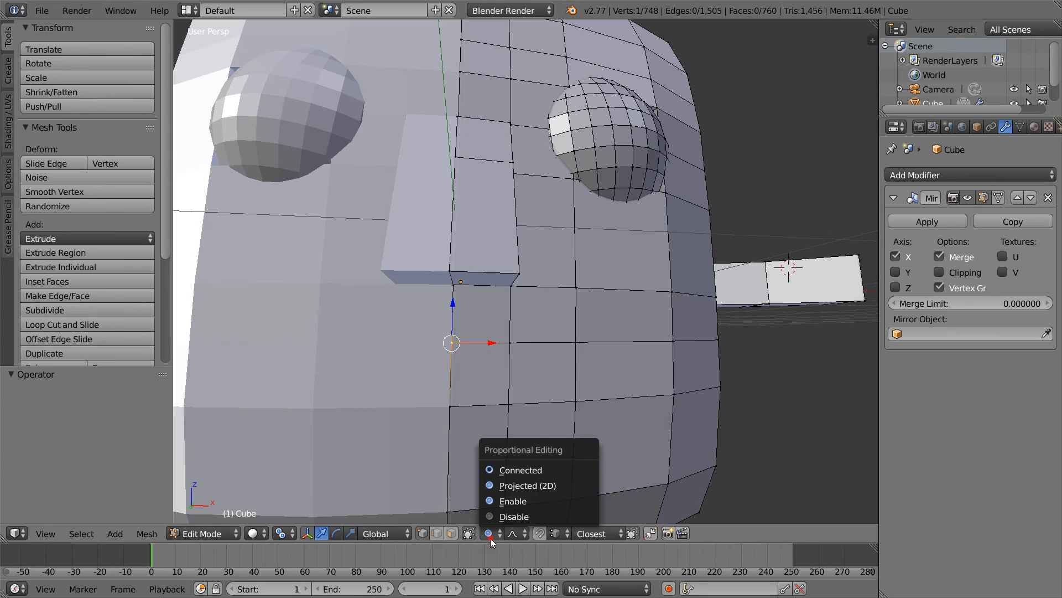
pyautogui.click(513, 515)
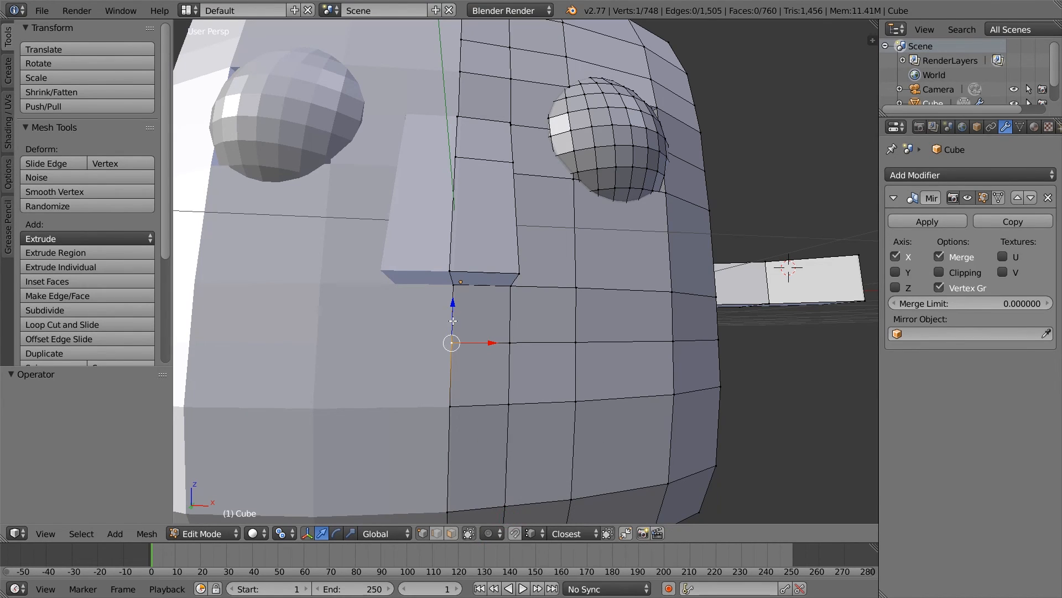
# - Move the loop's centre-line vertex -0.044 along Z and its neighbour -0.033, and lower the centre-line vertex a second time
pyautogui.moveTo(452, 321); pyautogui.dragTo(453, 340)
pyautogui.rightClick(509, 343)
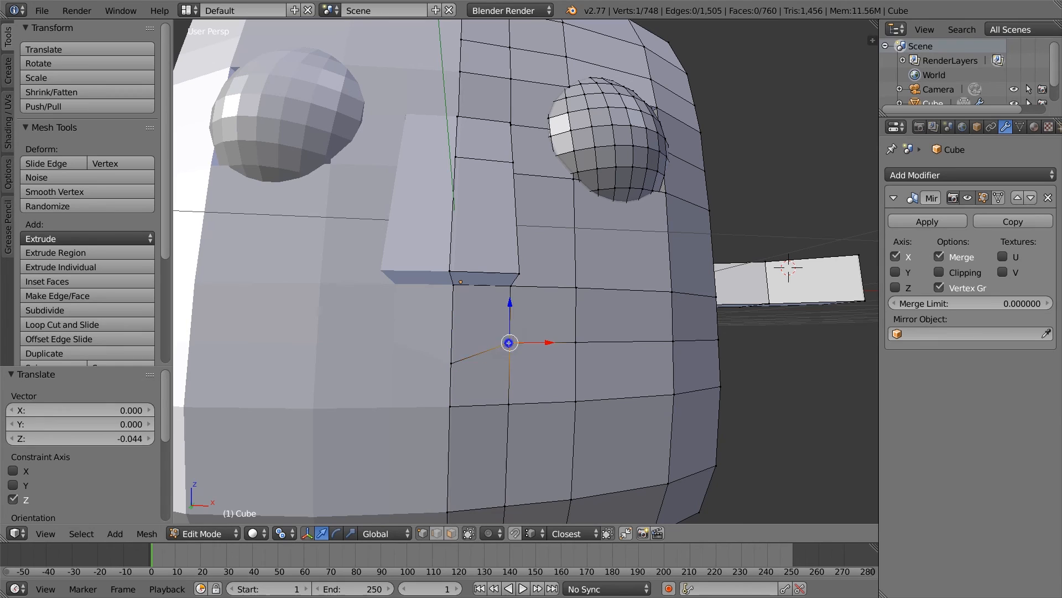
pyautogui.moveTo(510, 320); pyautogui.dragTo(509, 334)
pyautogui.rightClick(452, 364)
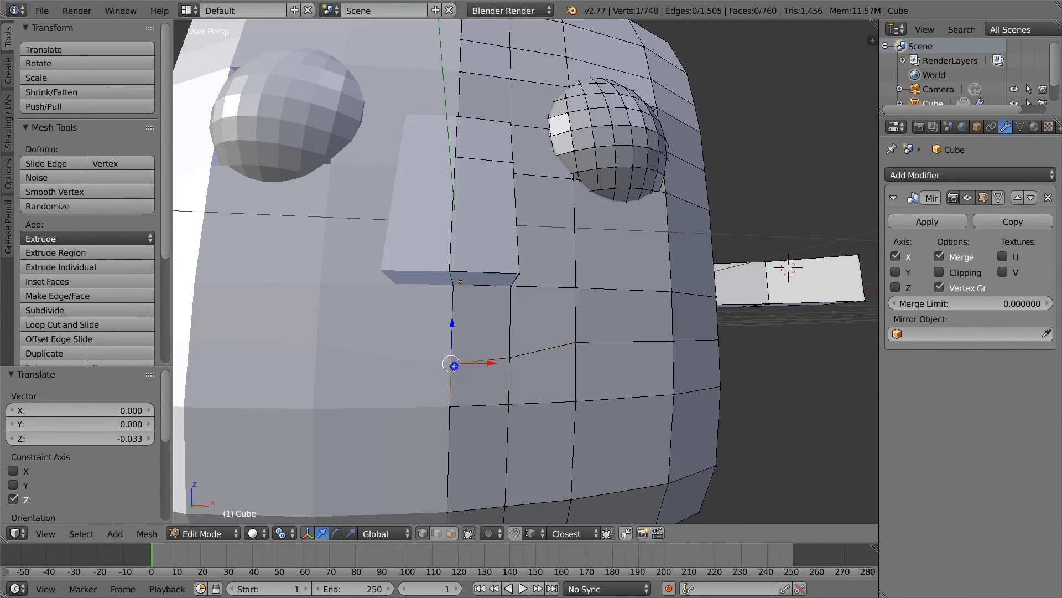
pyautogui.moveTo(448, 346); pyautogui.dragTo(452, 370)
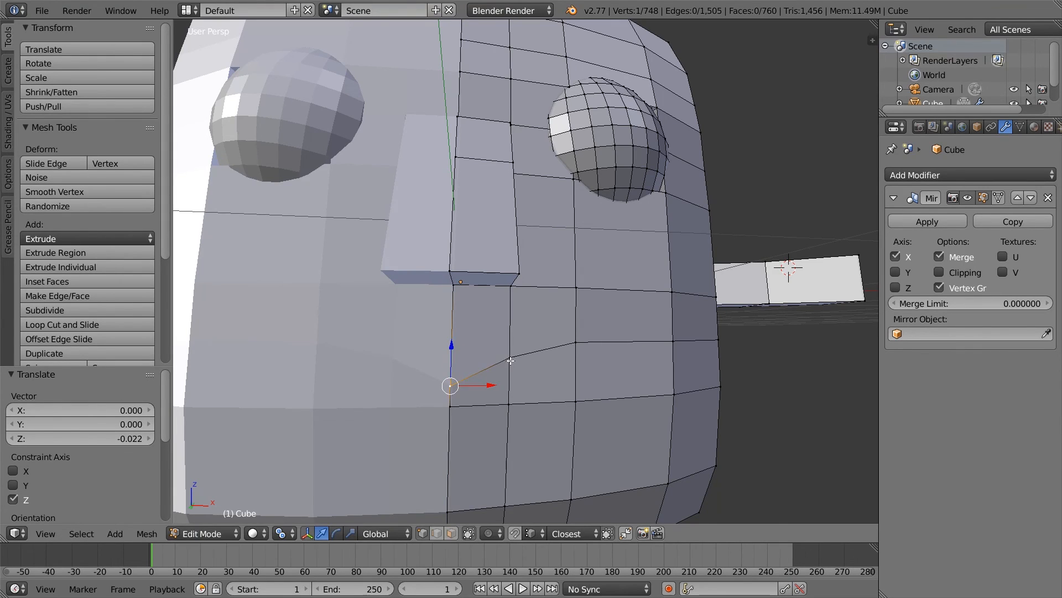
# - Move the mouth loop's second vertex another -0.007 along Z and raise its third vertex by 0.014 along Z
pyautogui.rightClick(511, 360)
pyautogui.moveTo(510, 343); pyautogui.dragTo(510, 346)
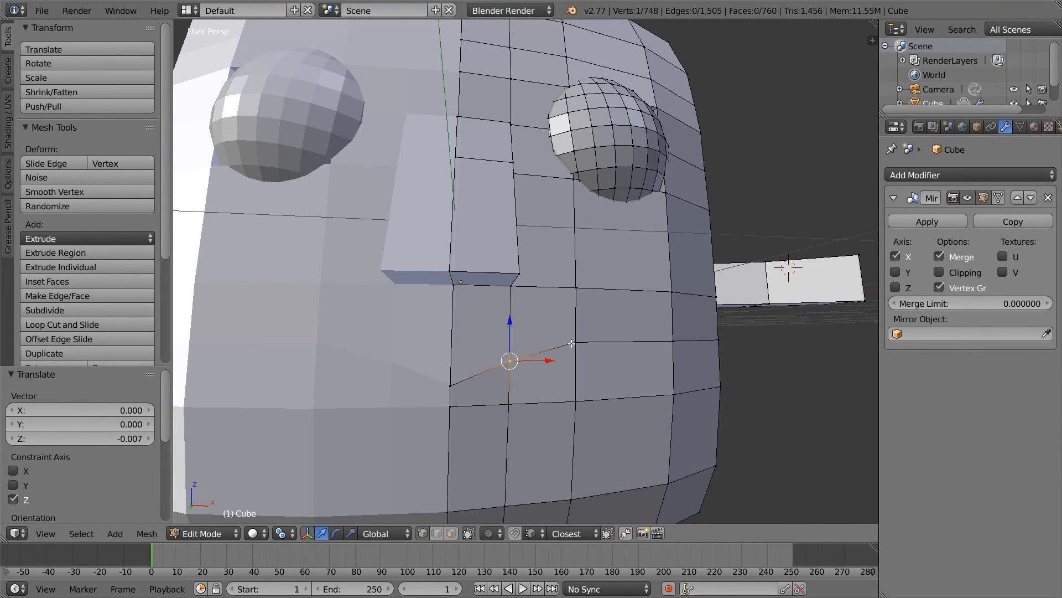
pyautogui.rightClick(573, 344)
pyautogui.moveTo(575, 329); pyautogui.dragTo(574, 323)
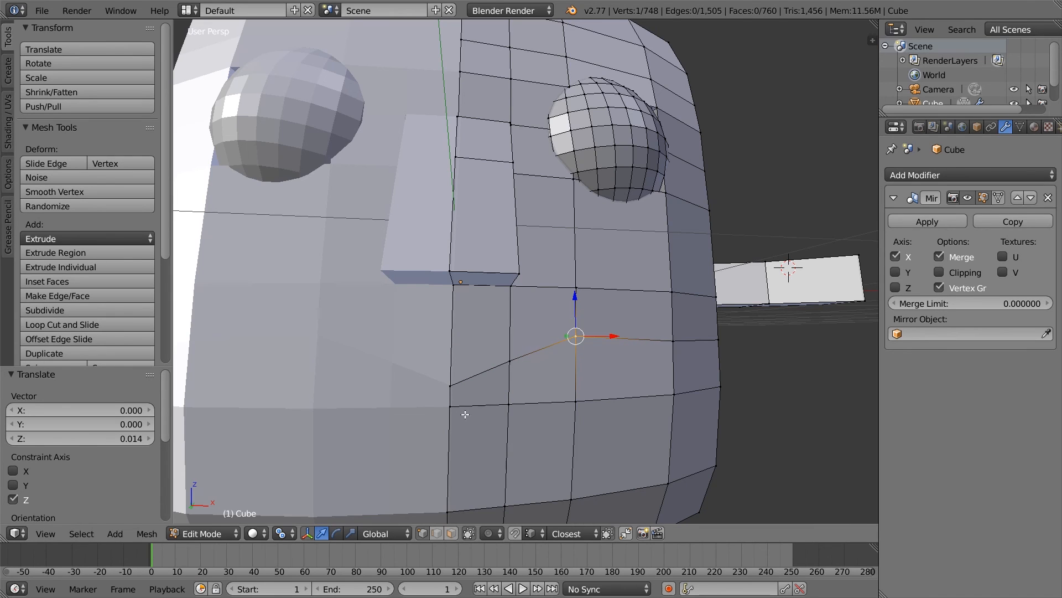
pyautogui.scroll(-3, 433, 402)
pyautogui.scroll(3, 508, 313)
pyautogui.click(58, 325)
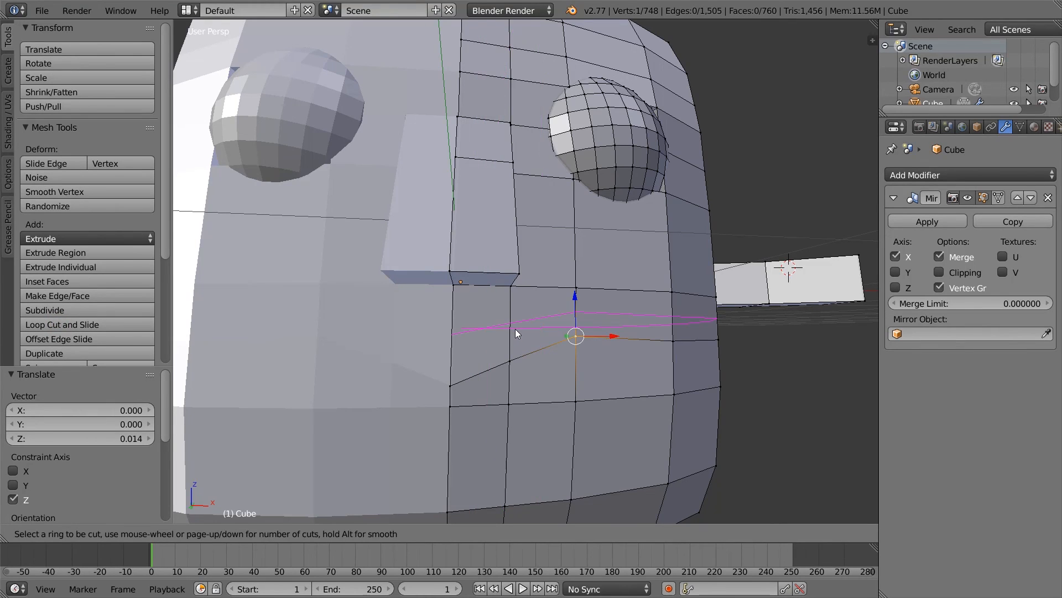
pyautogui.press('Escape')
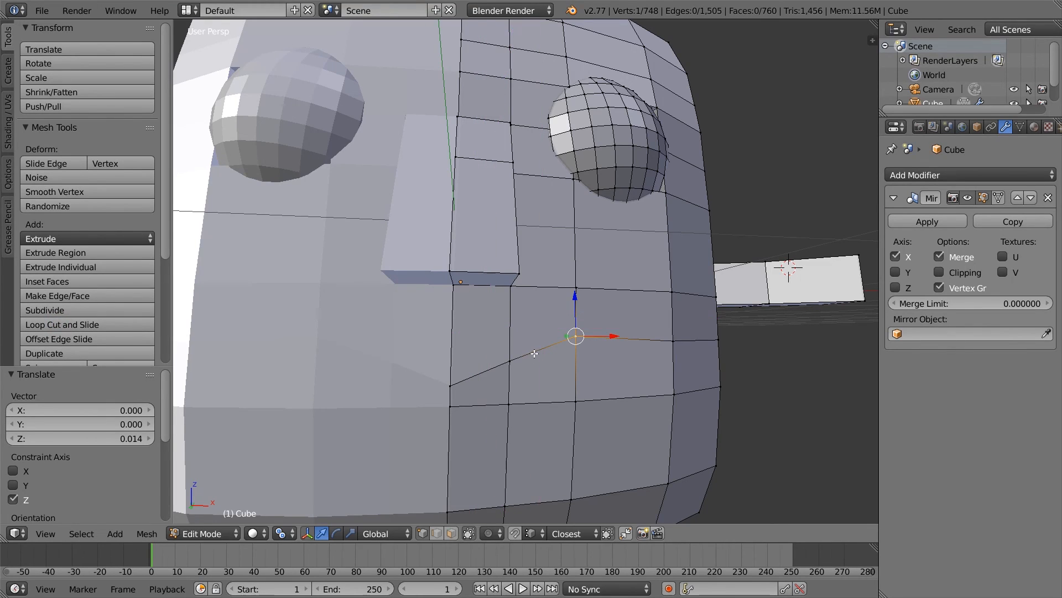
# - Add one horizontal loop cut about midway between the bent mouth loop and the edge row directly below the nose
pyautogui.keyDown('alt'); pyautogui.rightClick(497, 370); pyautogui.keyUp('alt')
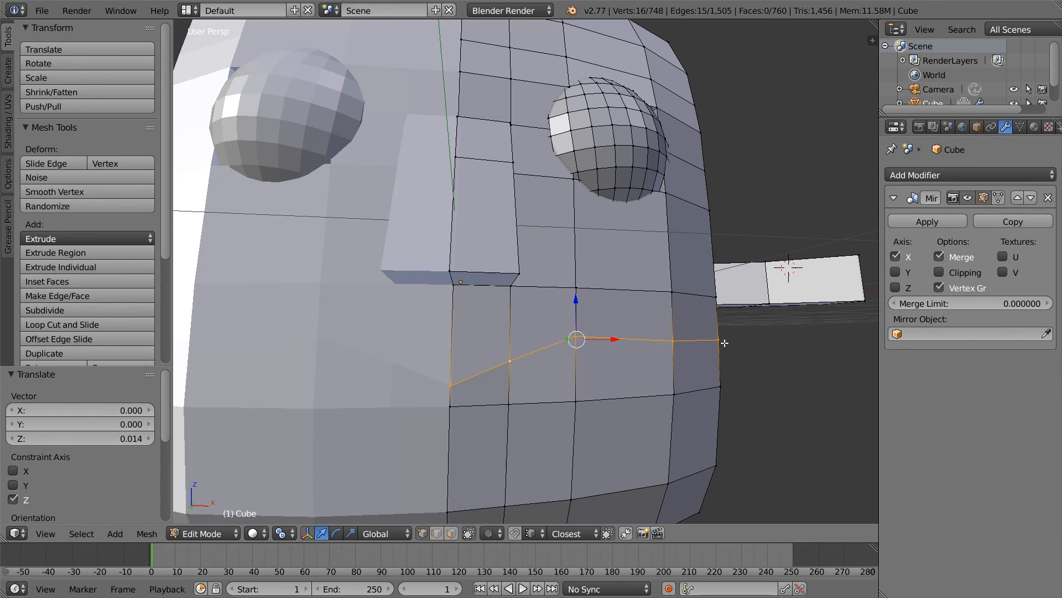
pyautogui.click(68, 324)
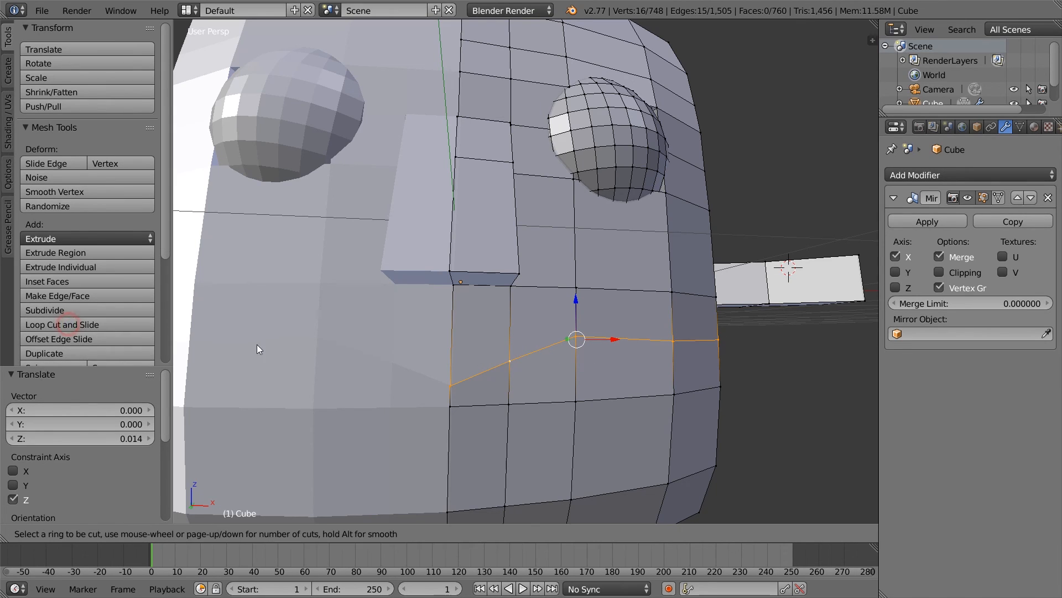
pyautogui.click(503, 330)
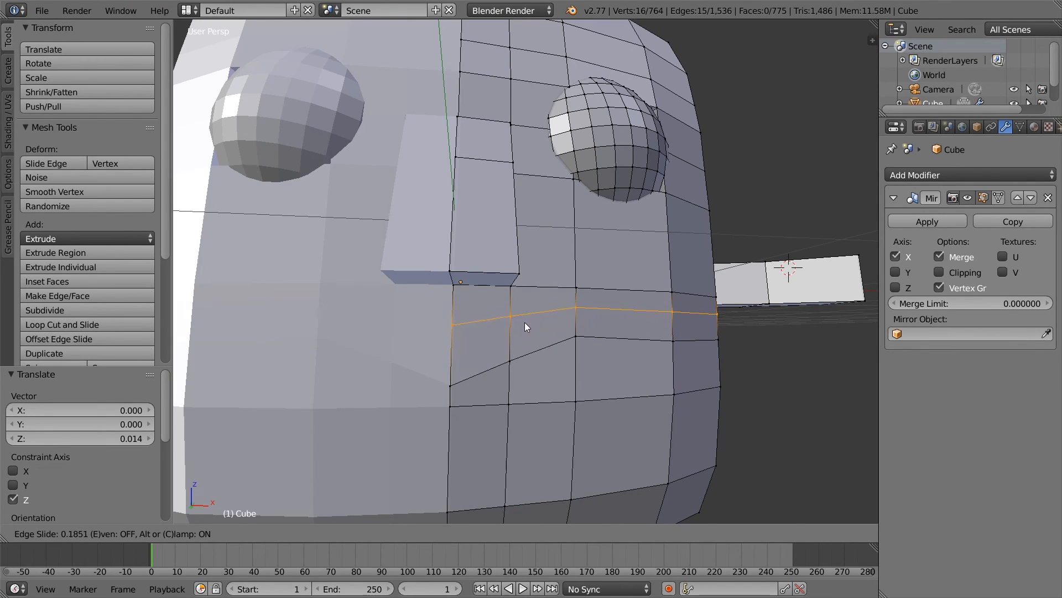
pyautogui.click(524, 323)
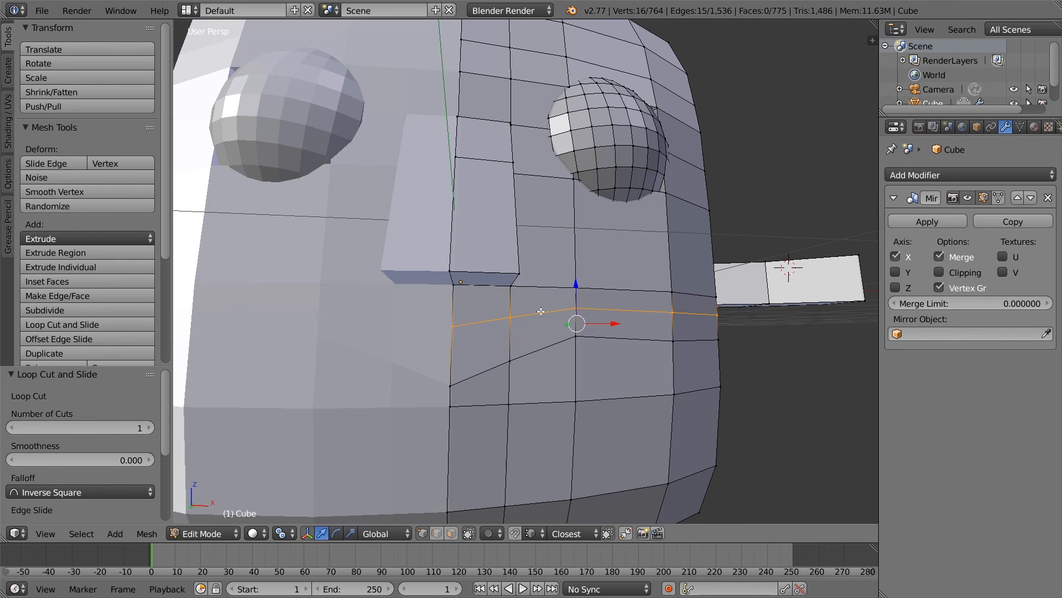
# - In face select mode, extrude the two mouth faces beside the centre line inward twice as a region, first by -0.029 along Y
pyautogui.moveTo(541, 312); pyautogui.dragTo(520, 354, button='middle')
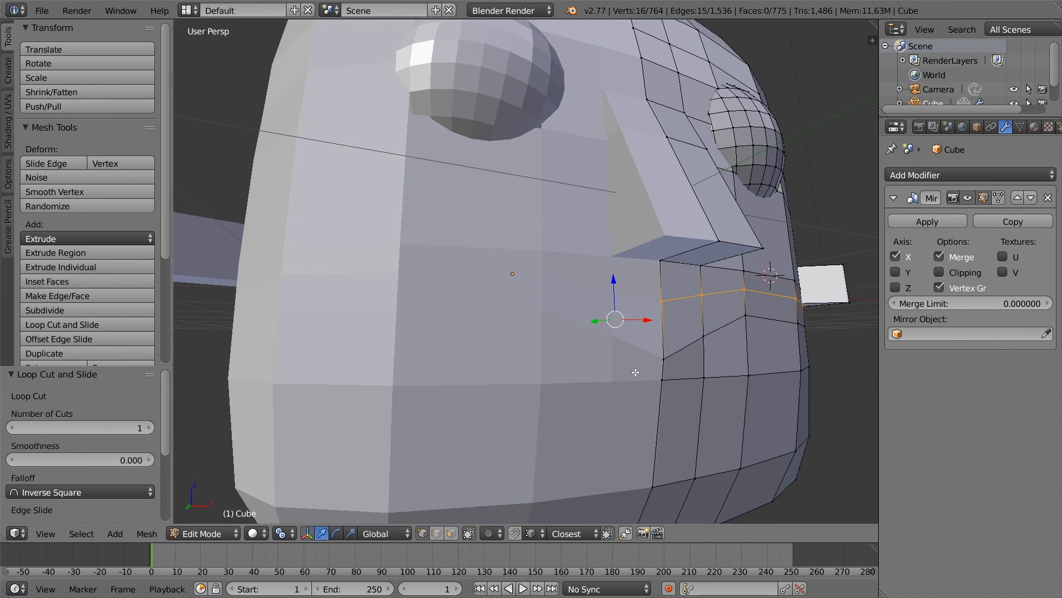
pyautogui.moveTo(635, 373); pyautogui.dragTo(621, 379, button='middle')
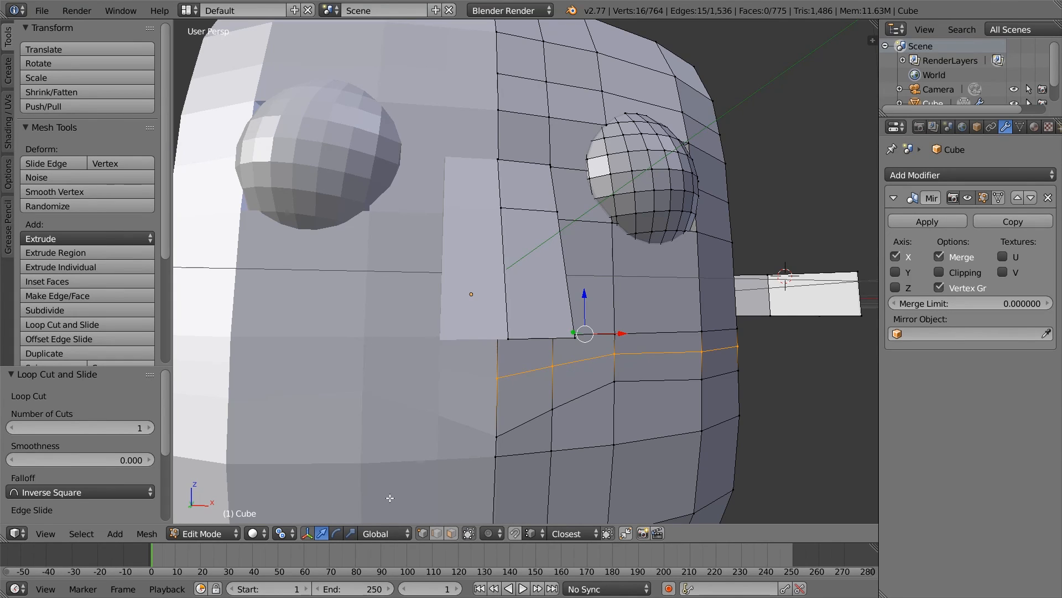
pyautogui.click(452, 534)
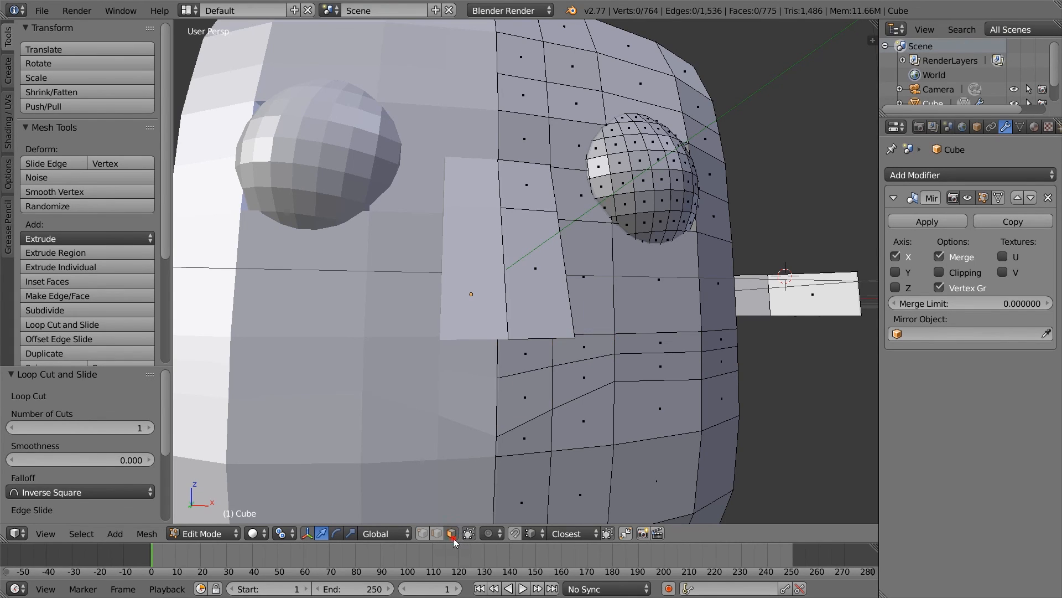
pyautogui.rightClick(521, 409)
pyautogui.keyDown('shift'); pyautogui.rightClick(575, 387); pyautogui.keyUp('shift')
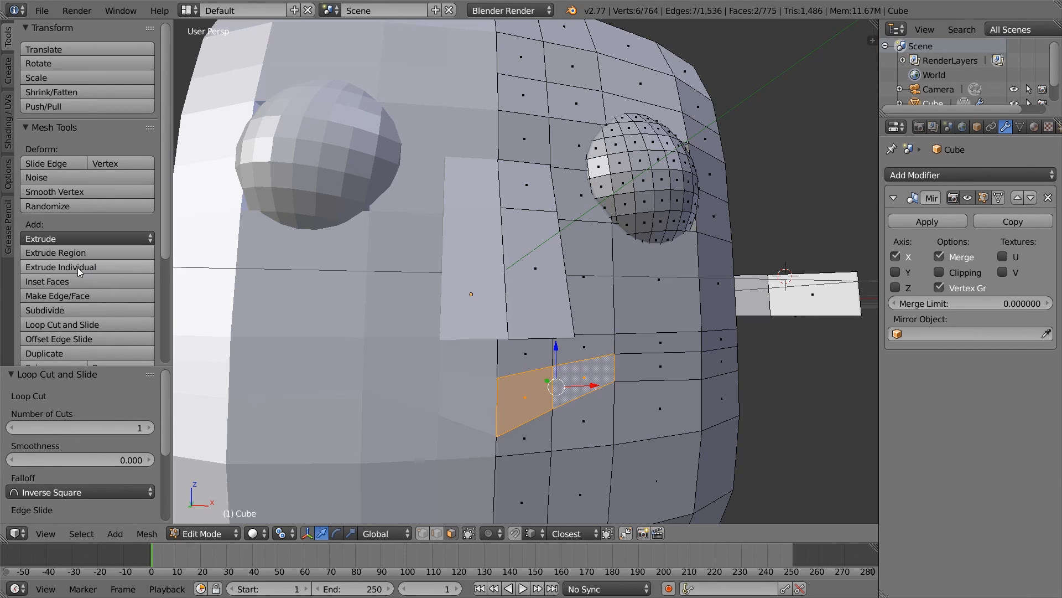
pyautogui.click(80, 254)
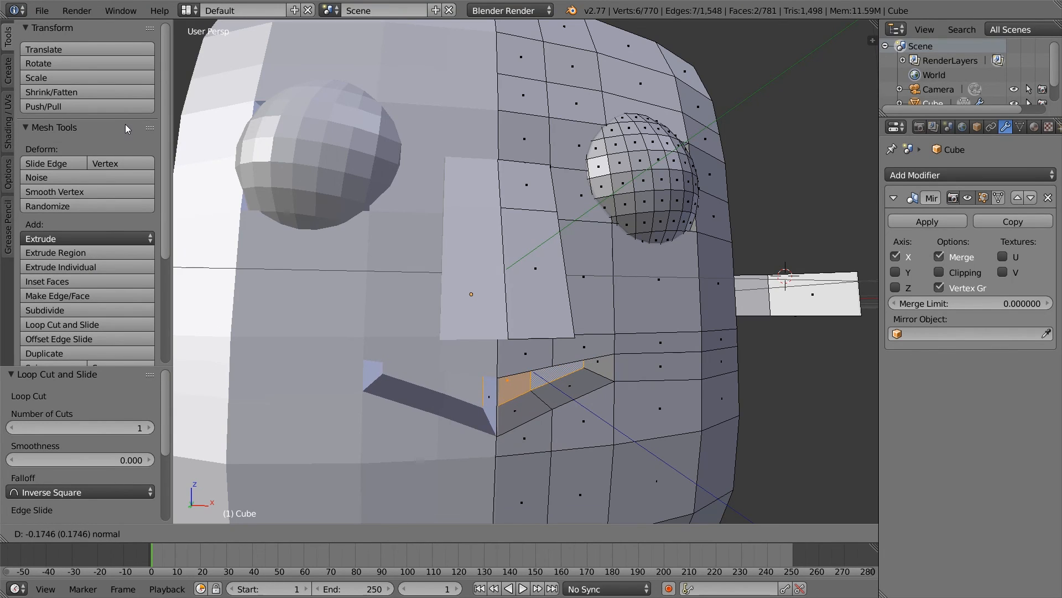
pyautogui.click(131, 153)
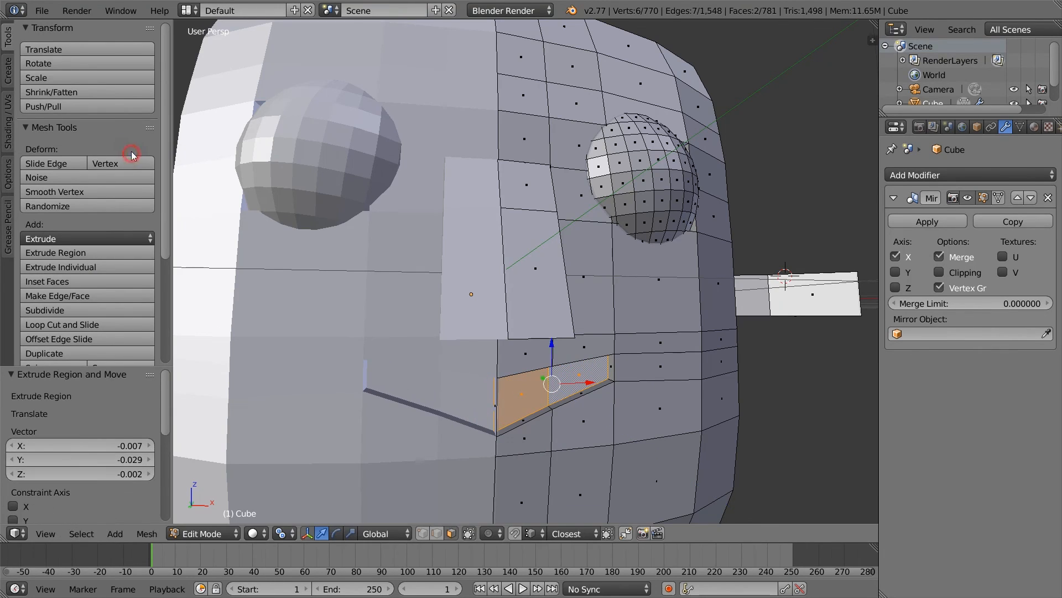
pyautogui.click(65, 252)
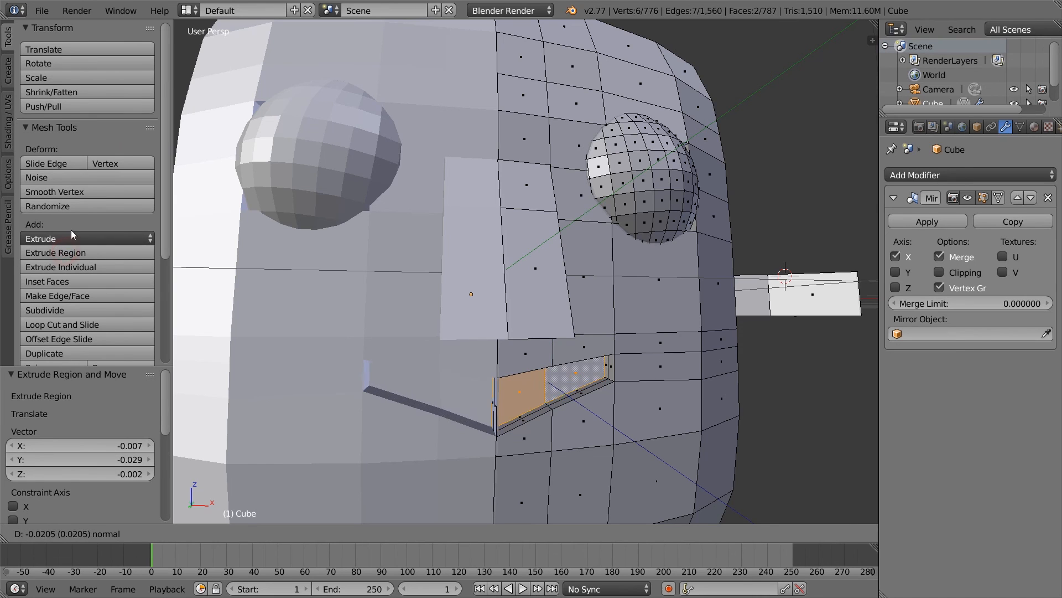
pyautogui.click(71, 202)
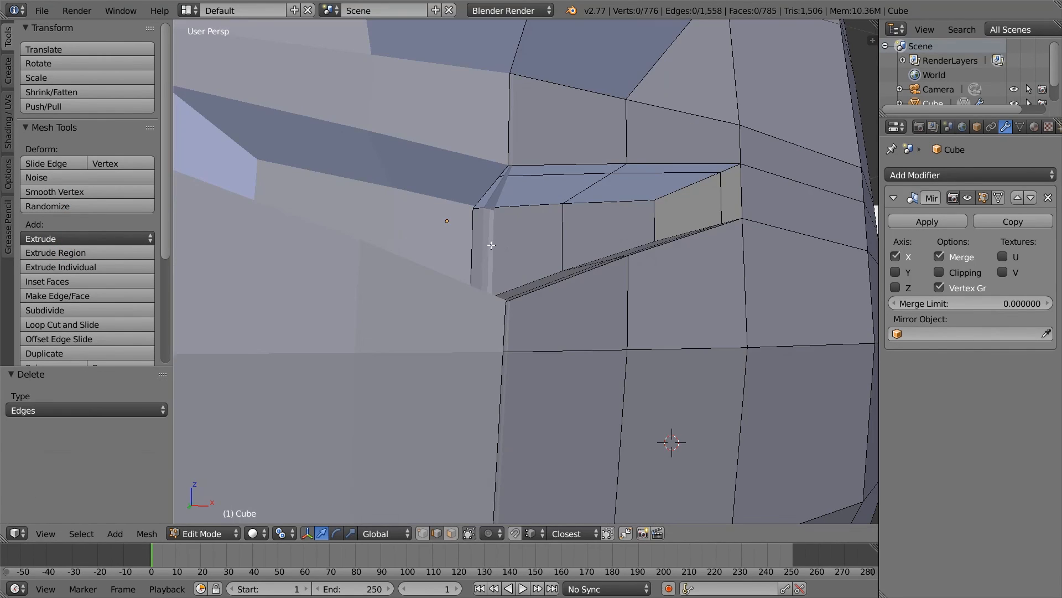
# - Switch the head from Edit Mode to Object Mode and apply its Mirror modifier
pyautogui.moveTo(510, 251); pyautogui.dragTo(476, 265, button='middle')
pyautogui.scroll(-1, 343, 341)
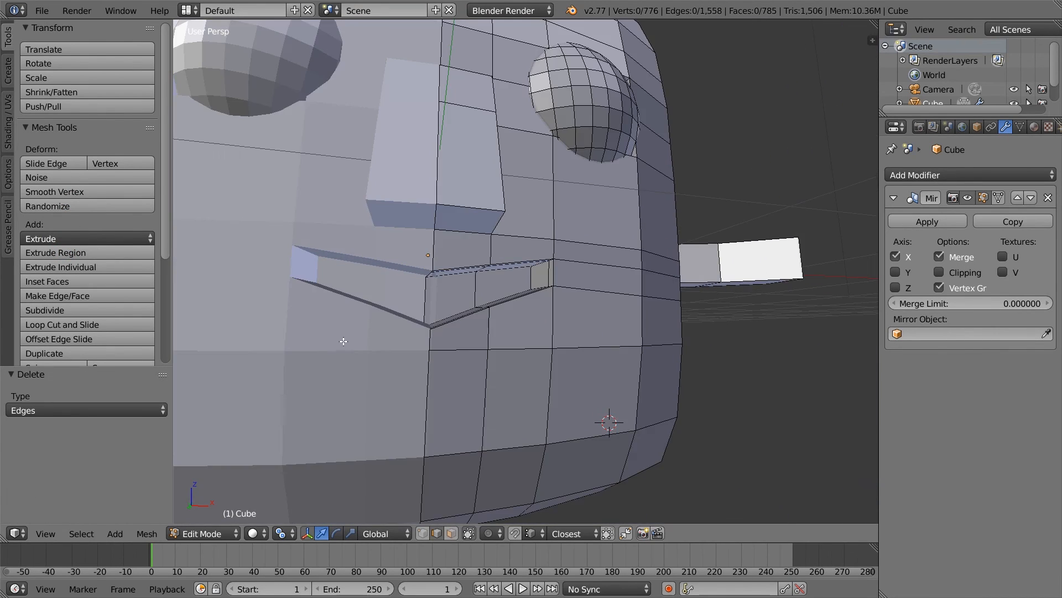
pyautogui.moveTo(469, 316)
pyautogui.mouseDown(button='middle')
pyautogui.moveTo(484, 300)
pyautogui.moveTo(470, 315)
pyautogui.mouseUp(button='middle')
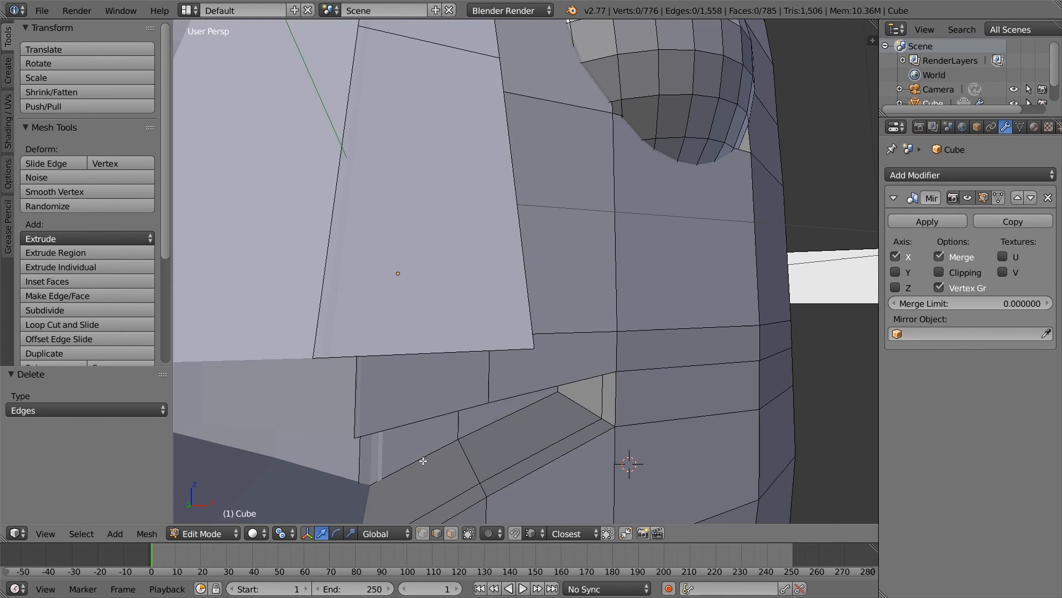
pyautogui.scroll(-8, 422, 460)
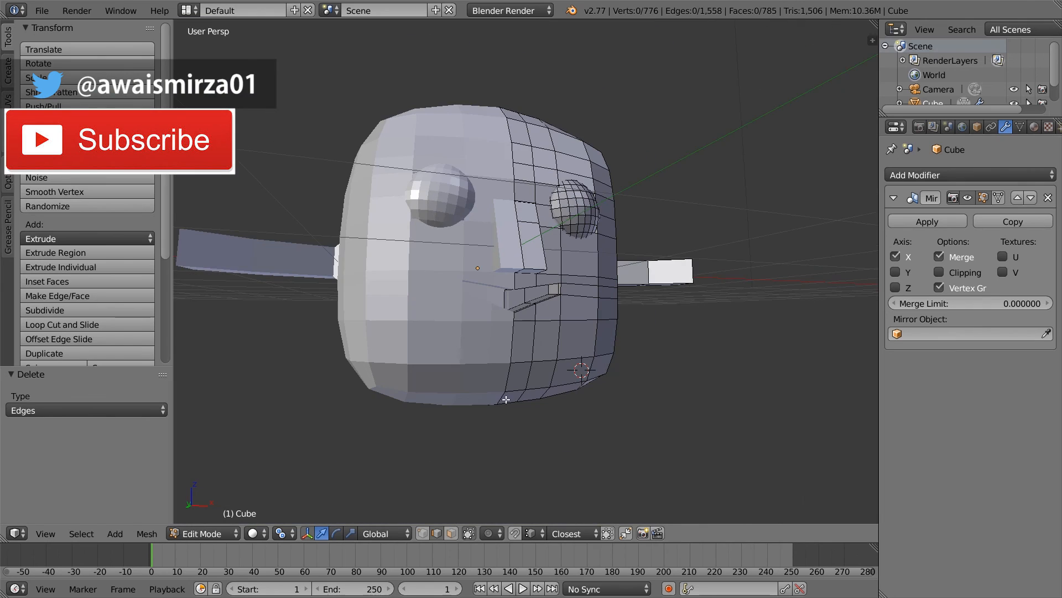
pyautogui.moveTo(506, 399); pyautogui.dragTo(615, 355, button='middle')
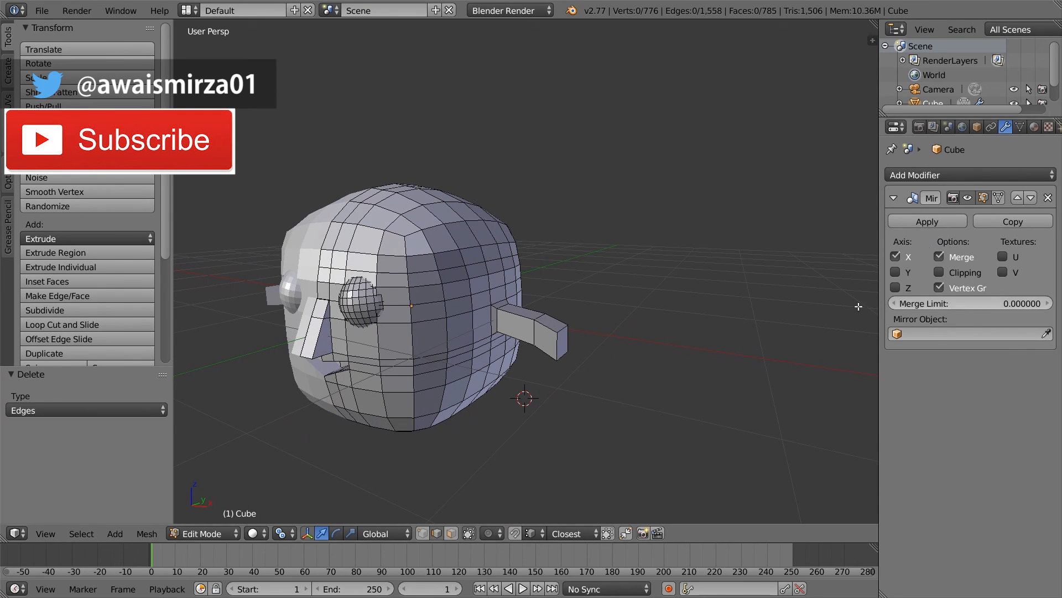
pyautogui.moveTo(669, 306); pyautogui.dragTo(735, 298, button='middle')
pyautogui.click(955, 225)
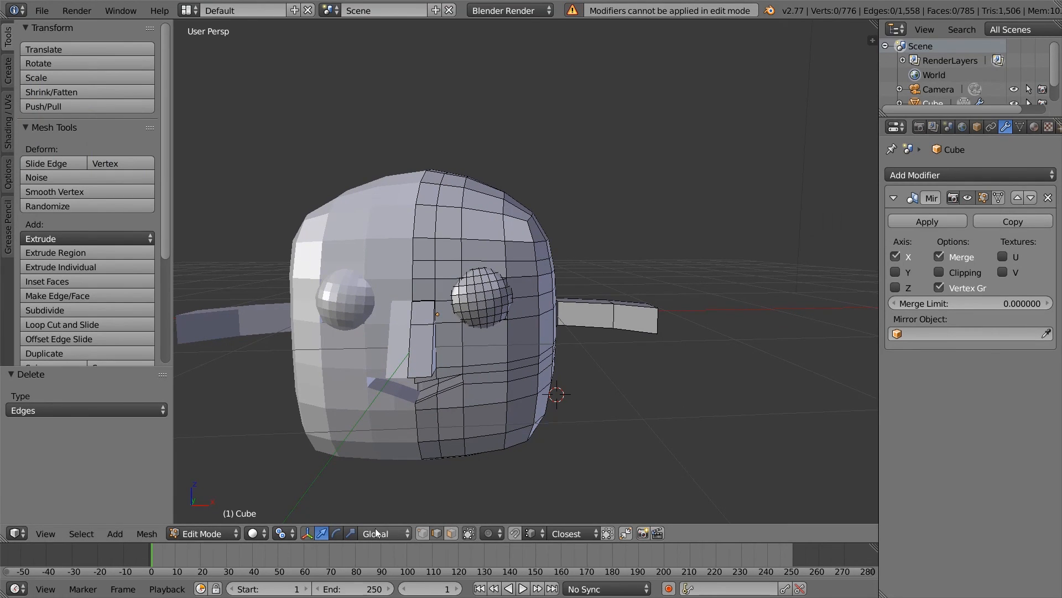
pyautogui.click(211, 534)
pyautogui.click(210, 513)
pyautogui.click(947, 225)
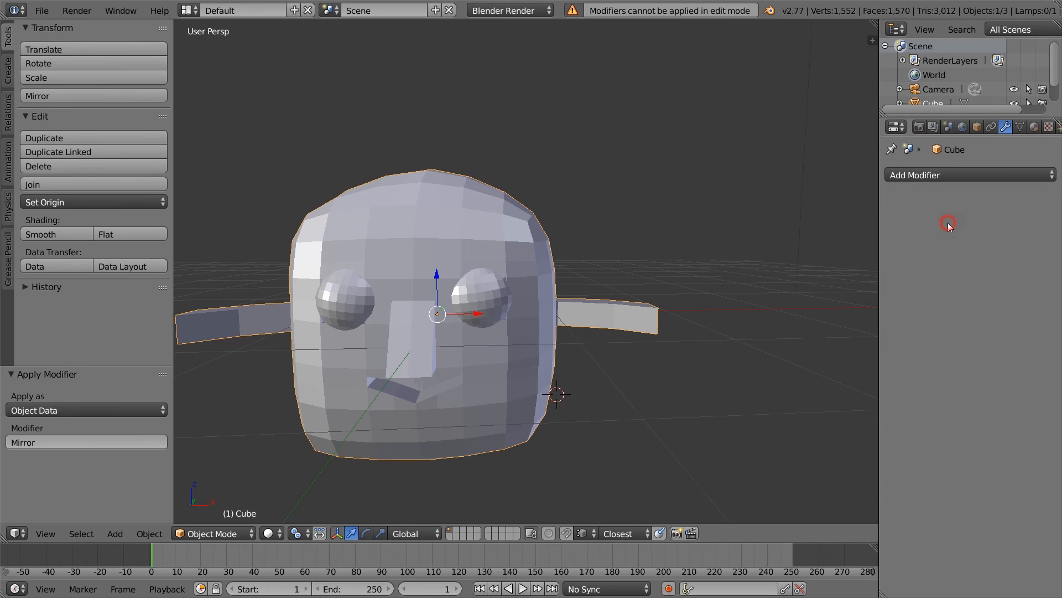
# - Add a Subdivision Surface modifier to the head and set its View subdivisions to 2
pyautogui.moveTo(698, 338); pyautogui.dragTo(624, 360, button='middle')
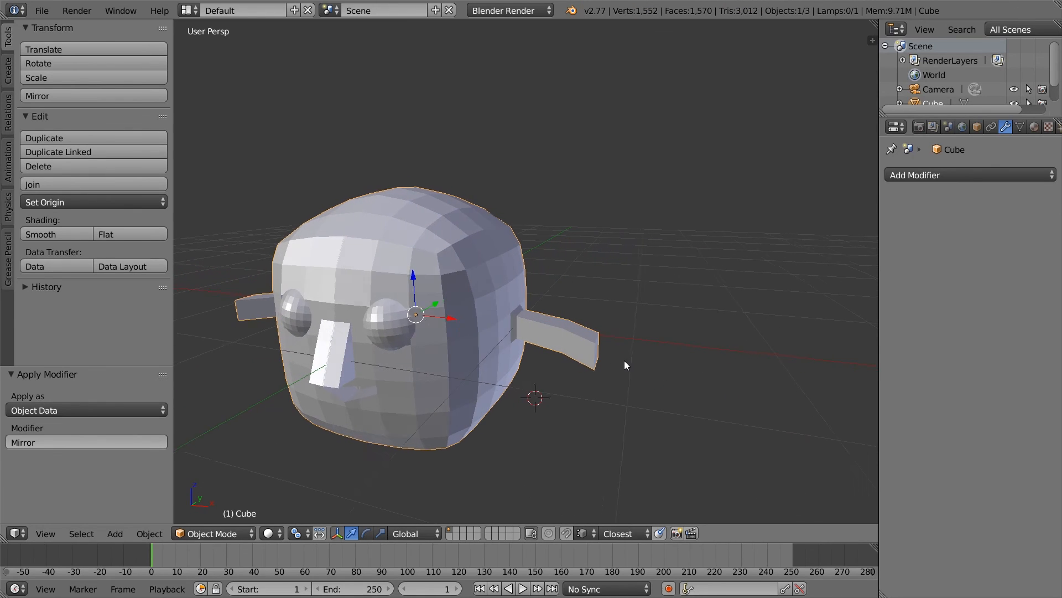
pyautogui.click(955, 173)
pyautogui.click(785, 410)
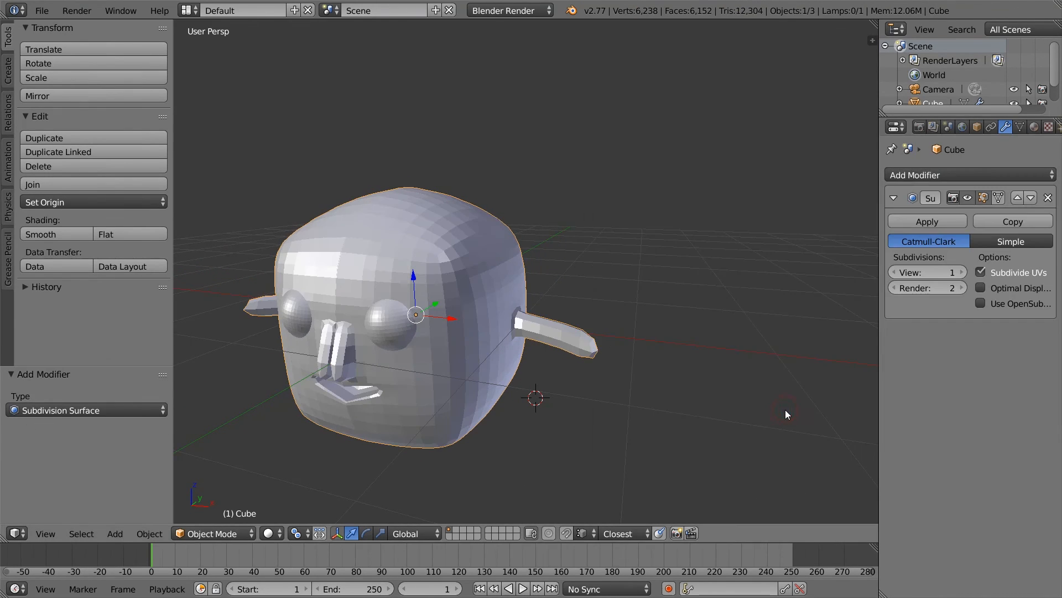
pyautogui.scroll(5, 447, 327)
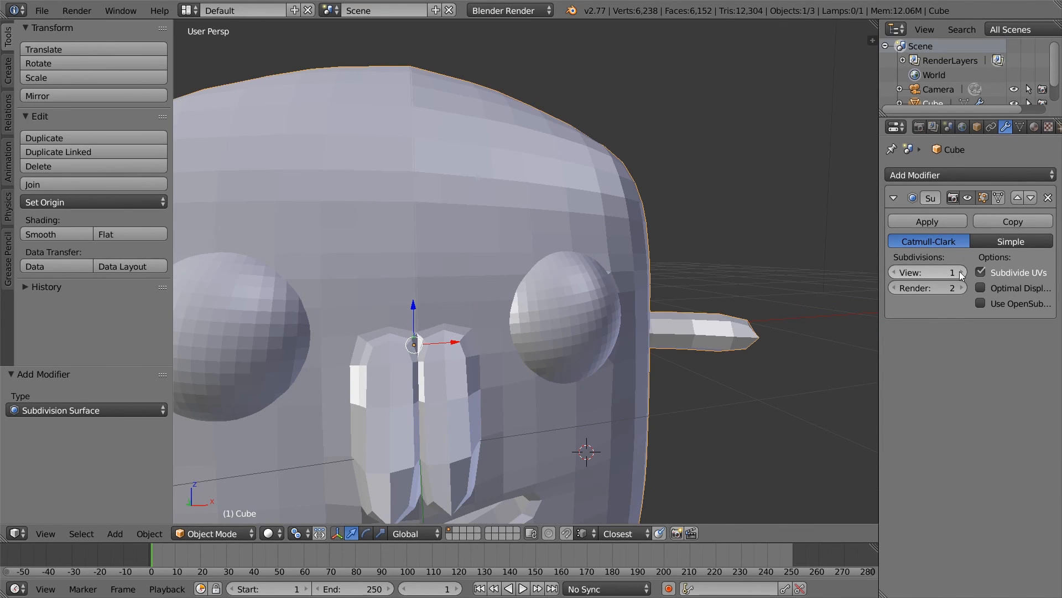
pyautogui.click(961, 271)
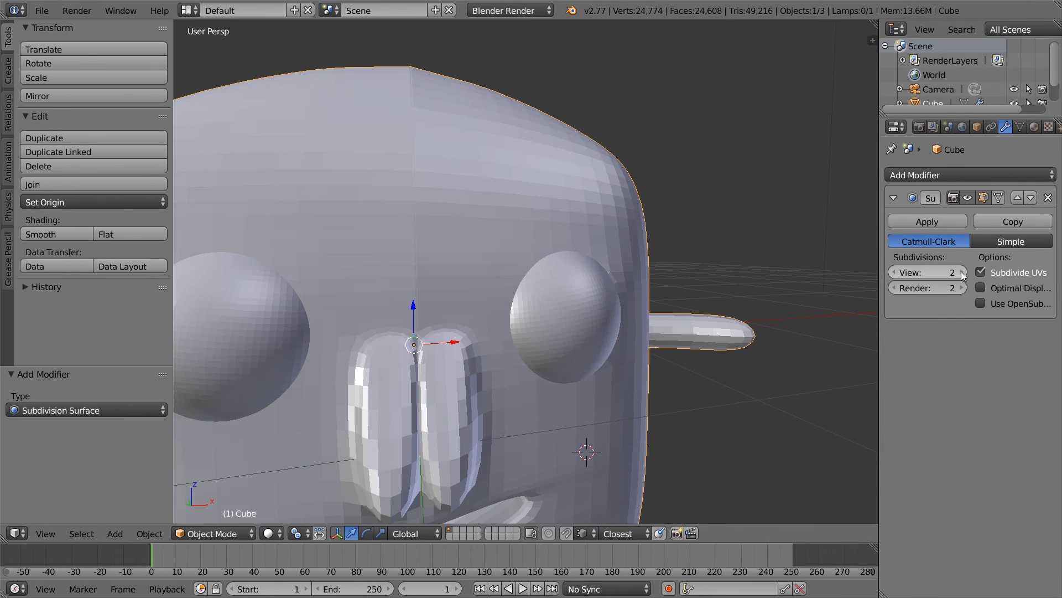
# - Lower the Subdivision Surface modifier's View subdivisions to 0 and raise them back to 2 to compare the smoothing
pyautogui.click(890, 272)
pyautogui.click(889, 272)
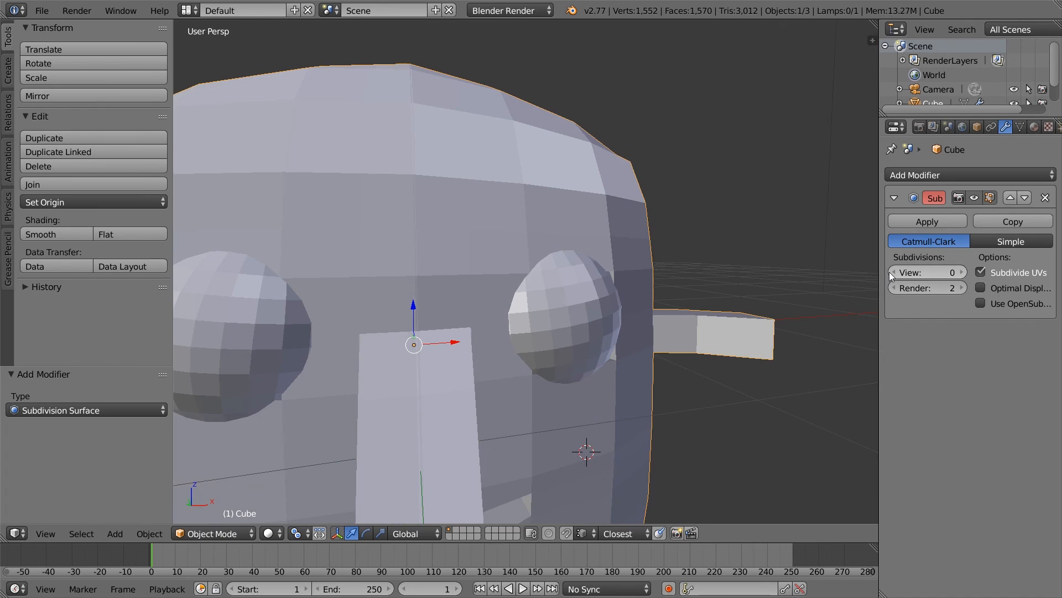
pyautogui.click(962, 272)
pyautogui.click(962, 273)
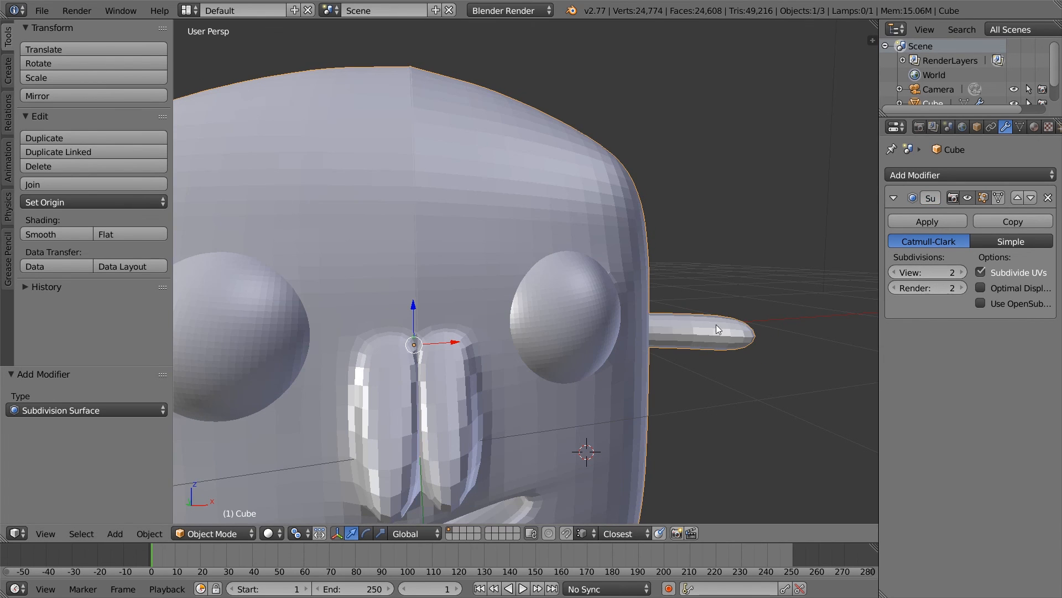
pyautogui.scroll(-2, 636, 338)
pyautogui.moveTo(542, 368)
pyautogui.mouseDown(button='middle')
pyautogui.moveTo(565, 351)
pyautogui.moveTo(609, 356)
pyautogui.mouseUp(button='middle')
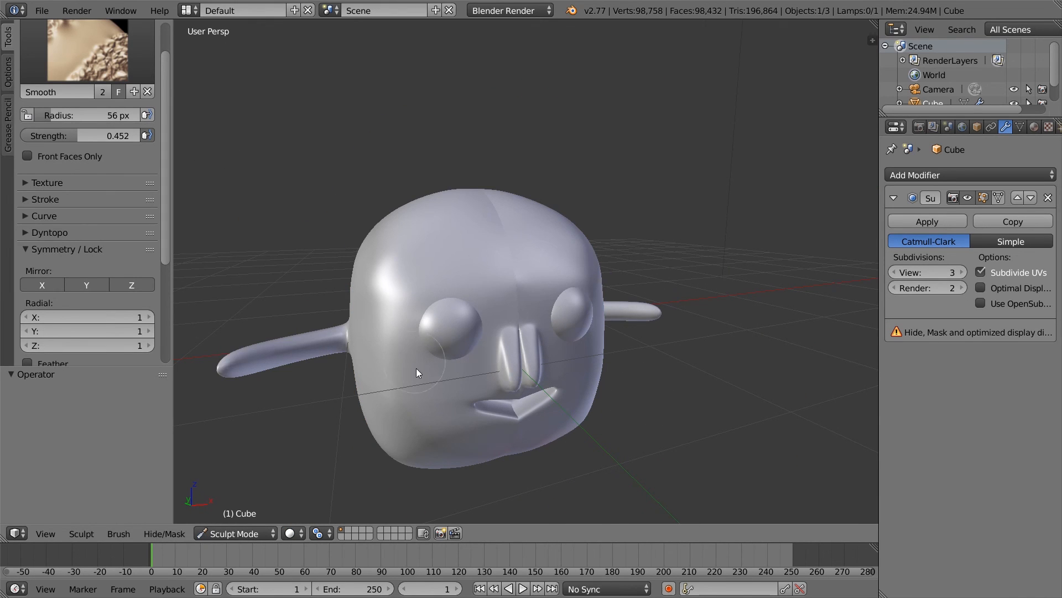
pyautogui.moveTo(410, 343); pyautogui.dragTo(431, 342, button='middle')
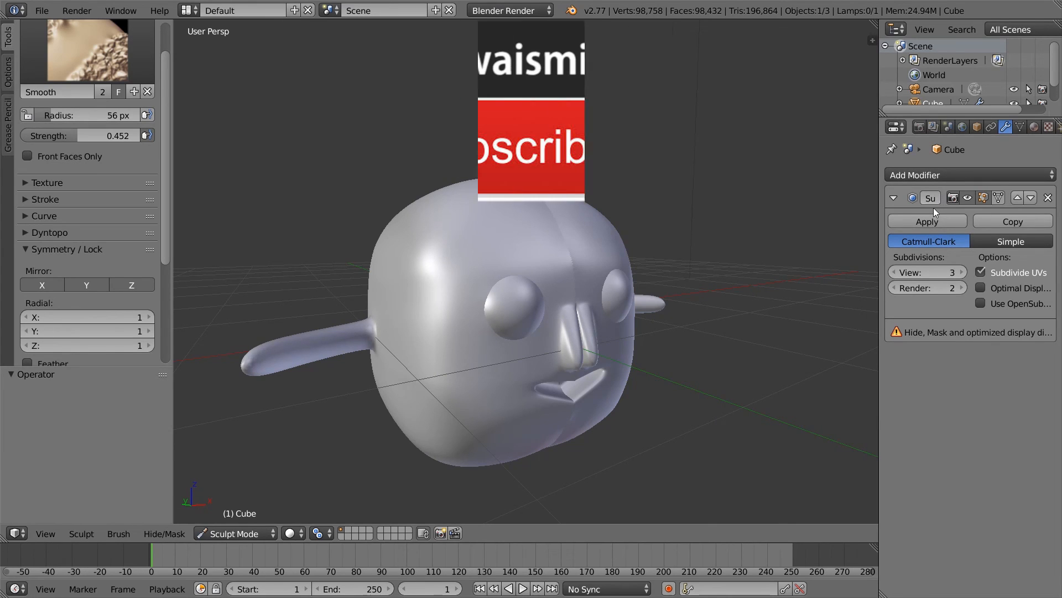
pyautogui.click(935, 175)
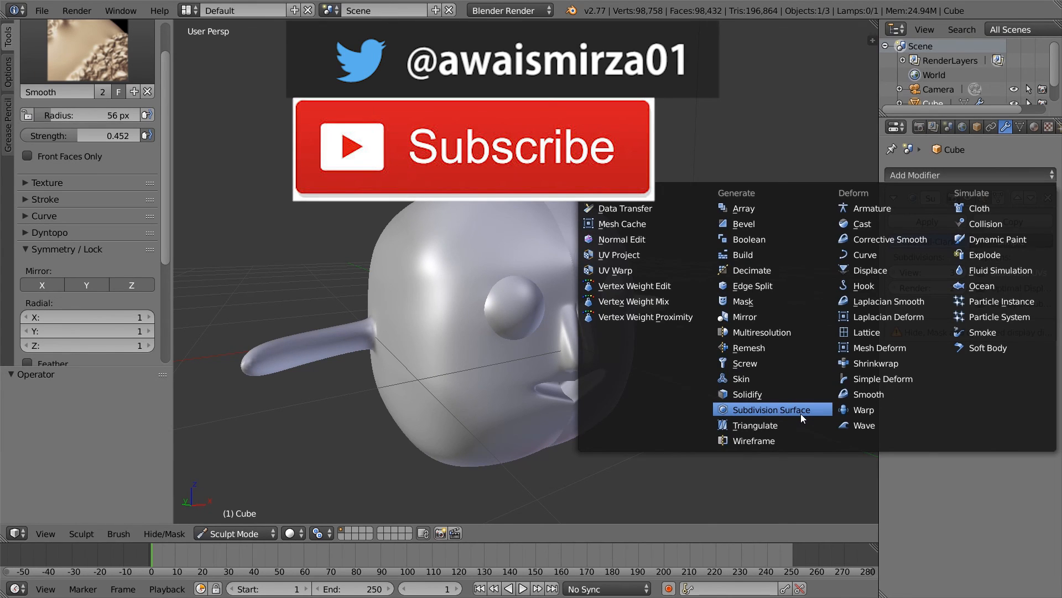
pyautogui.click(800, 411)
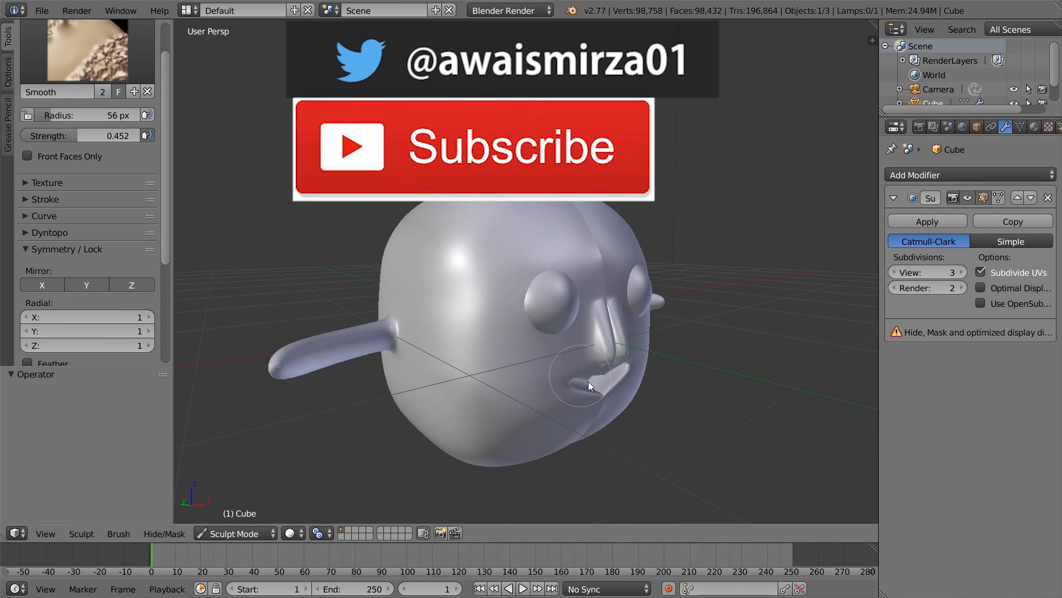
pyautogui.moveTo(588, 380)
pyautogui.mouseDown(button='middle')
pyautogui.moveTo(543, 383)
pyautogui.moveTo(463, 357)
pyautogui.moveTo(400, 358)
pyautogui.moveTo(466, 415)
pyautogui.moveTo(477, 404)
pyautogui.moveTo(403, 354)
pyautogui.moveTo(499, 353)
pyautogui.moveTo(487, 333)
pyautogui.mouseUp(button='middle')
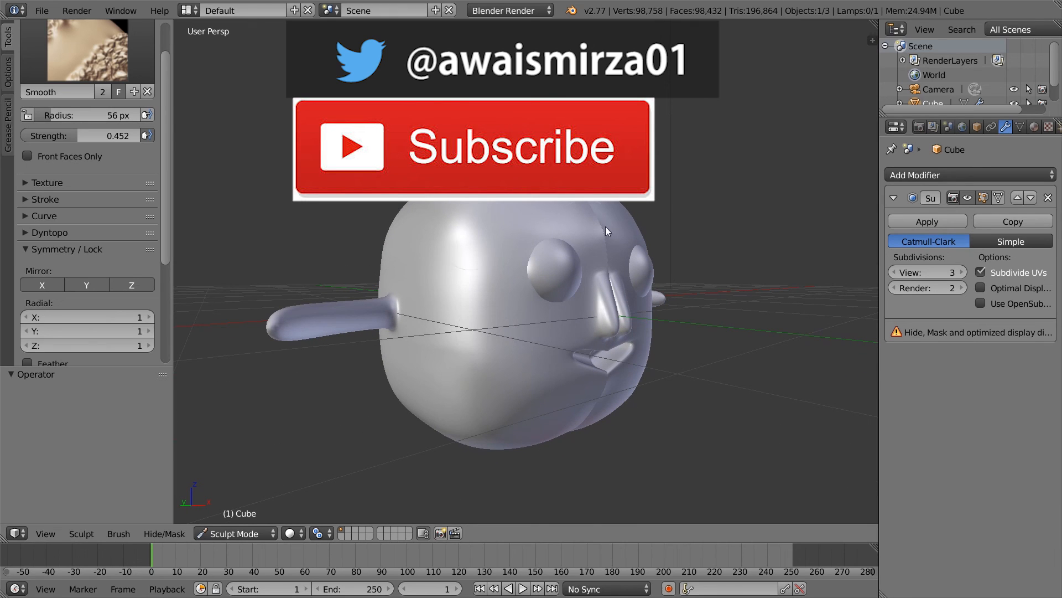